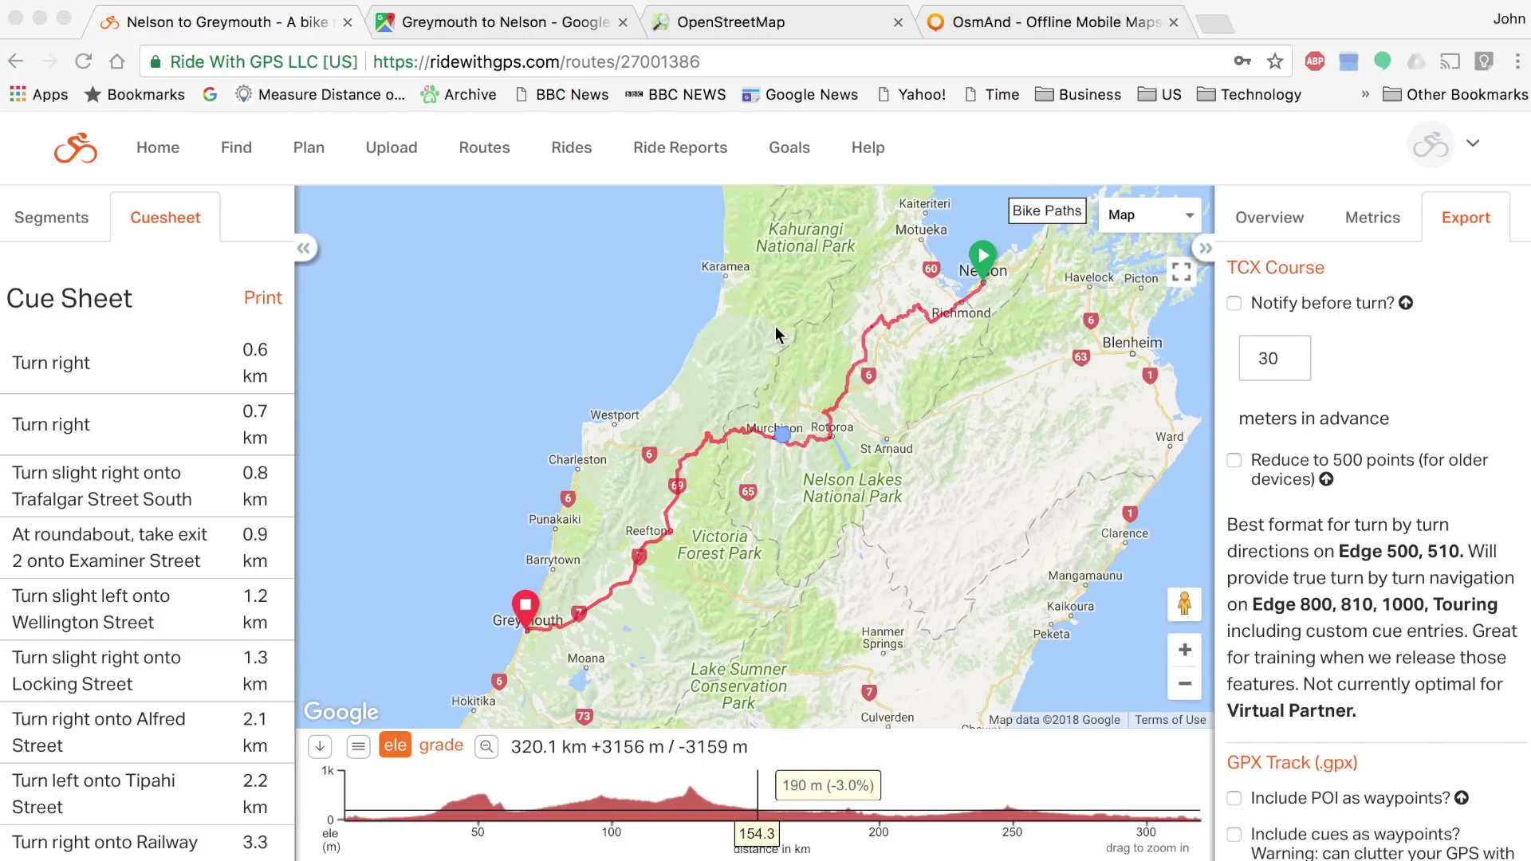
- Switch to Google Maps and clear the existing Greymouth to Nelson directions
{"action": "left_click", "coordinate": [504, 20]}
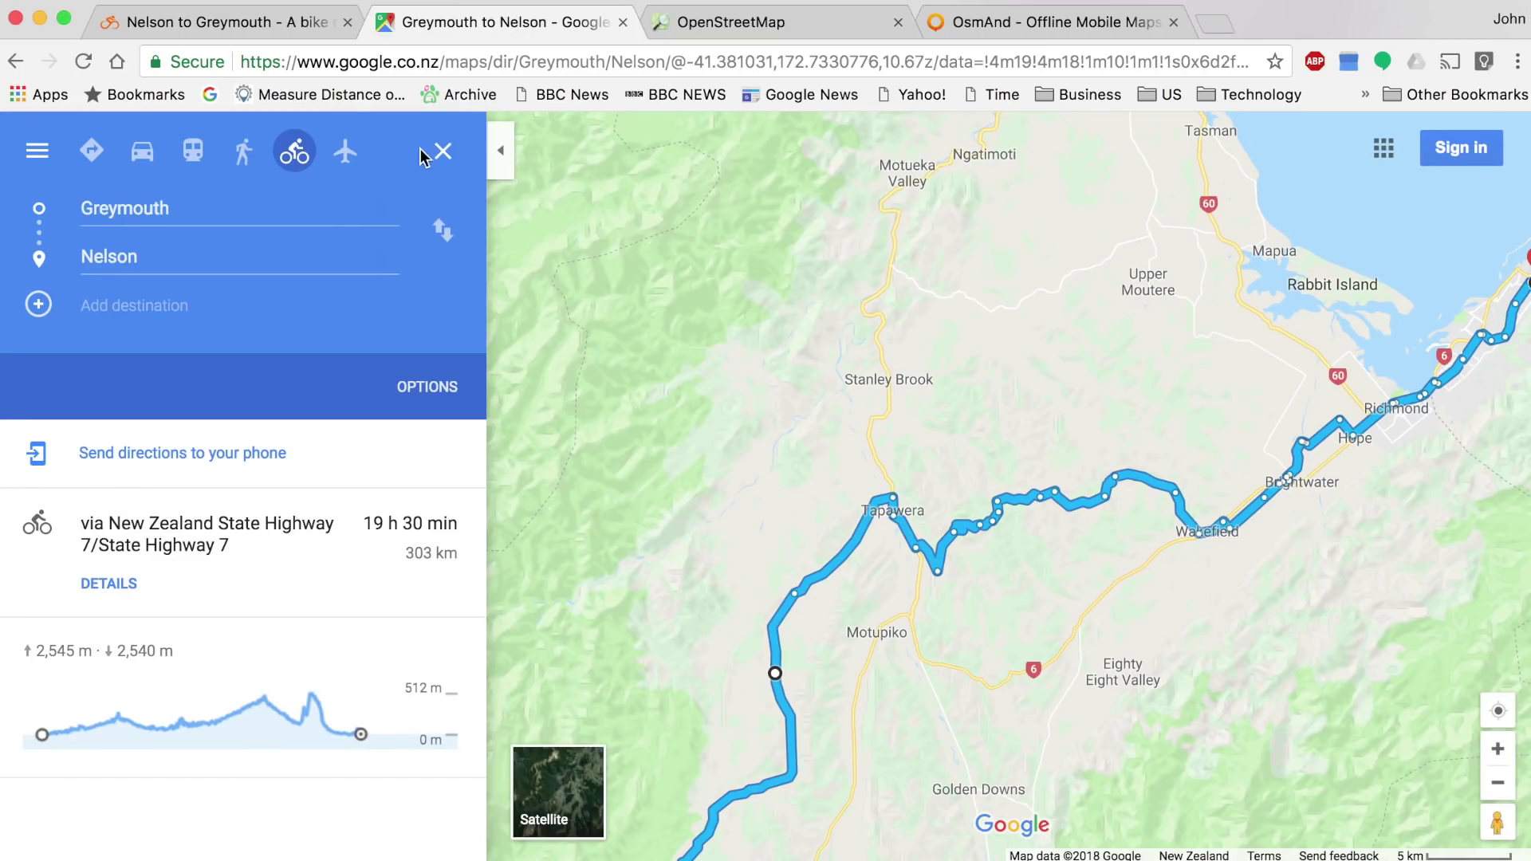
{"action": "left_click", "coordinate": [444, 151]}
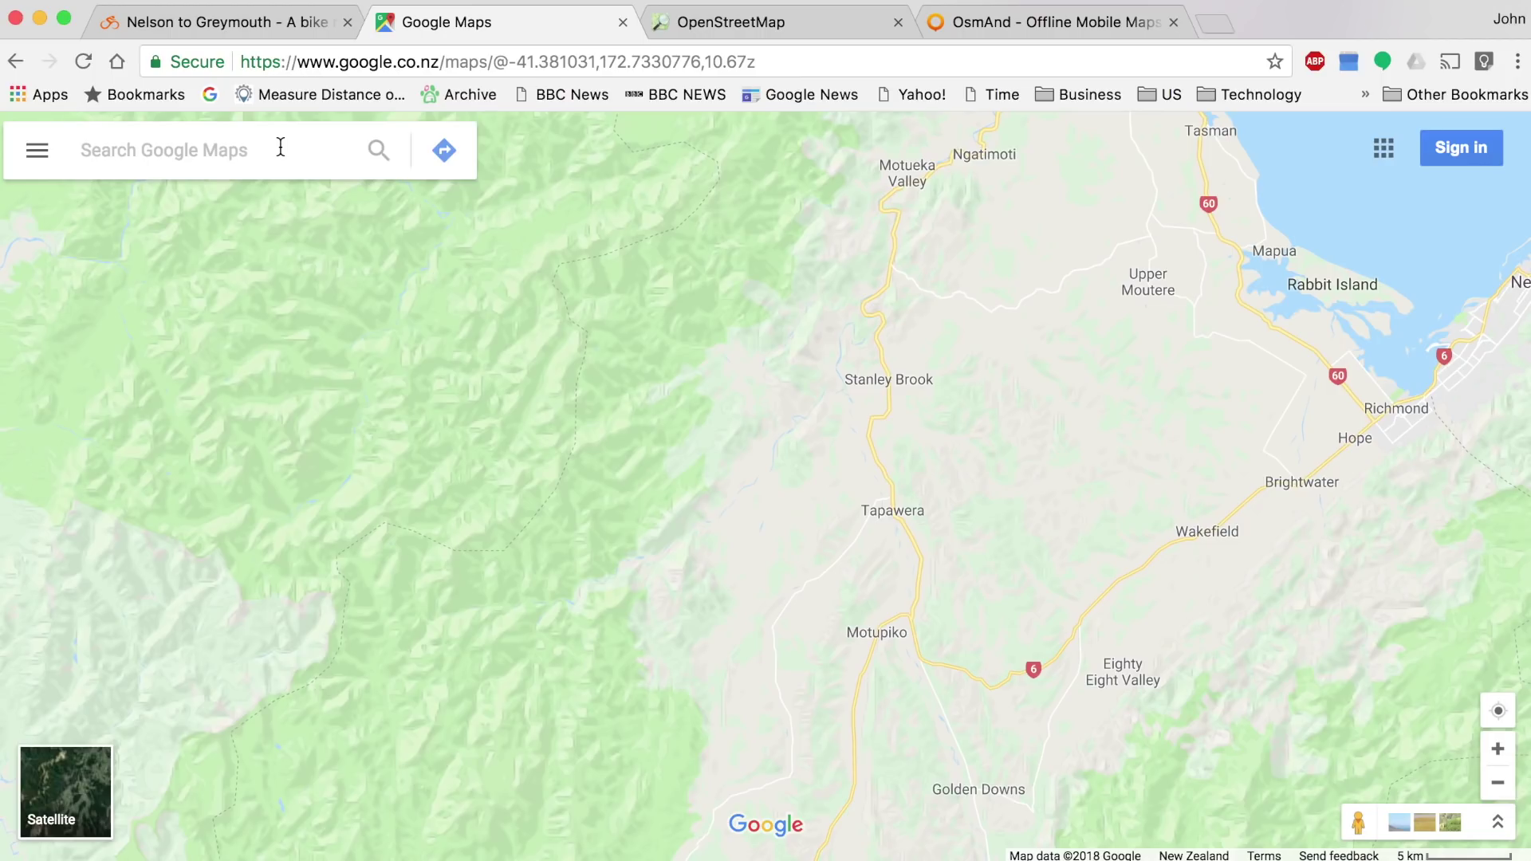
{"action": "type", "text": "greymouth"}
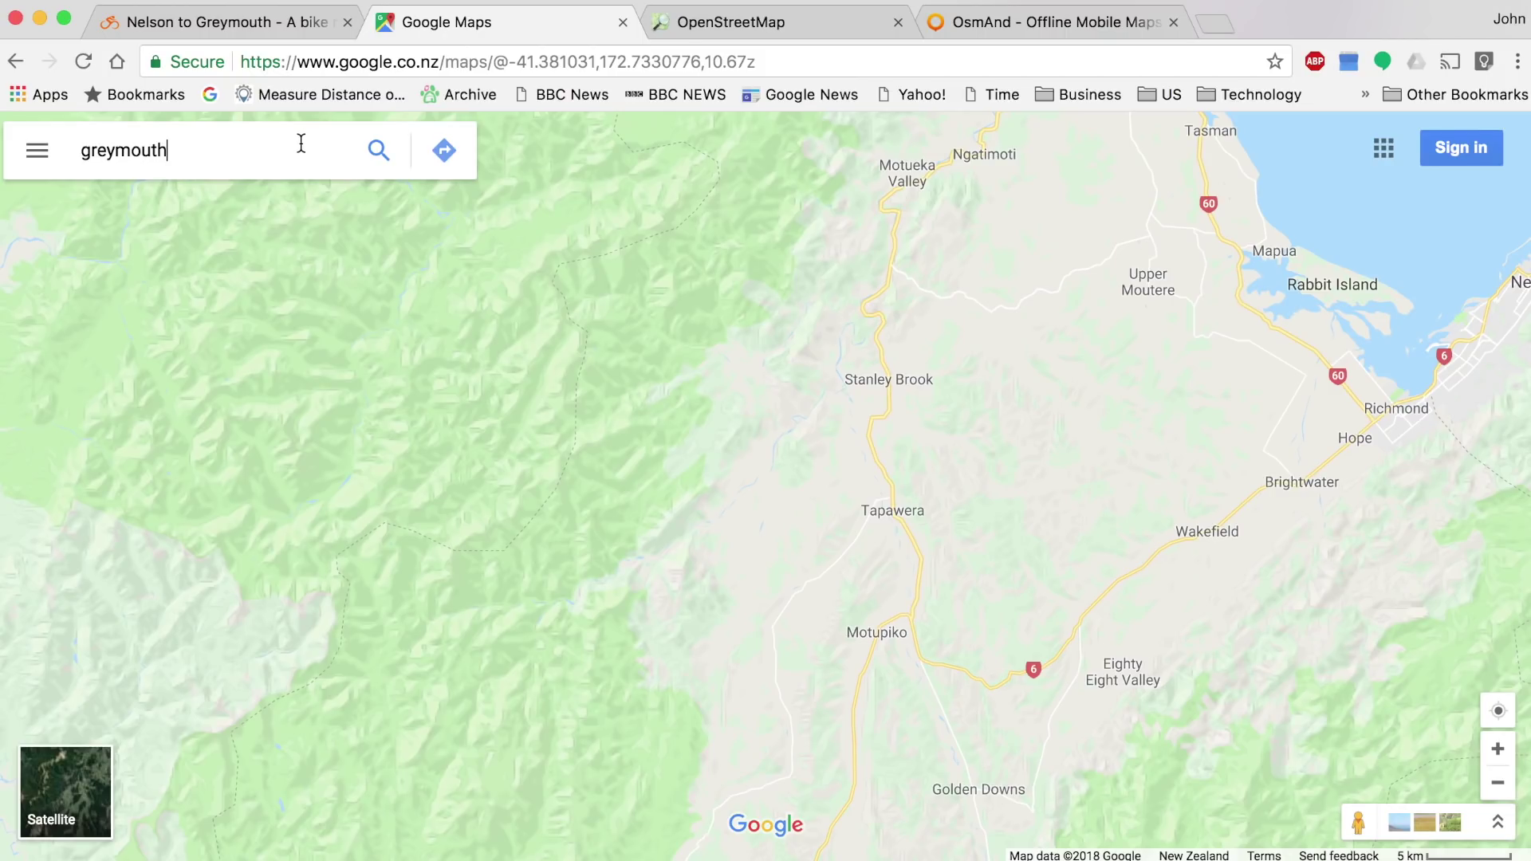
{"action": "left_click", "coordinate": [442, 152]}
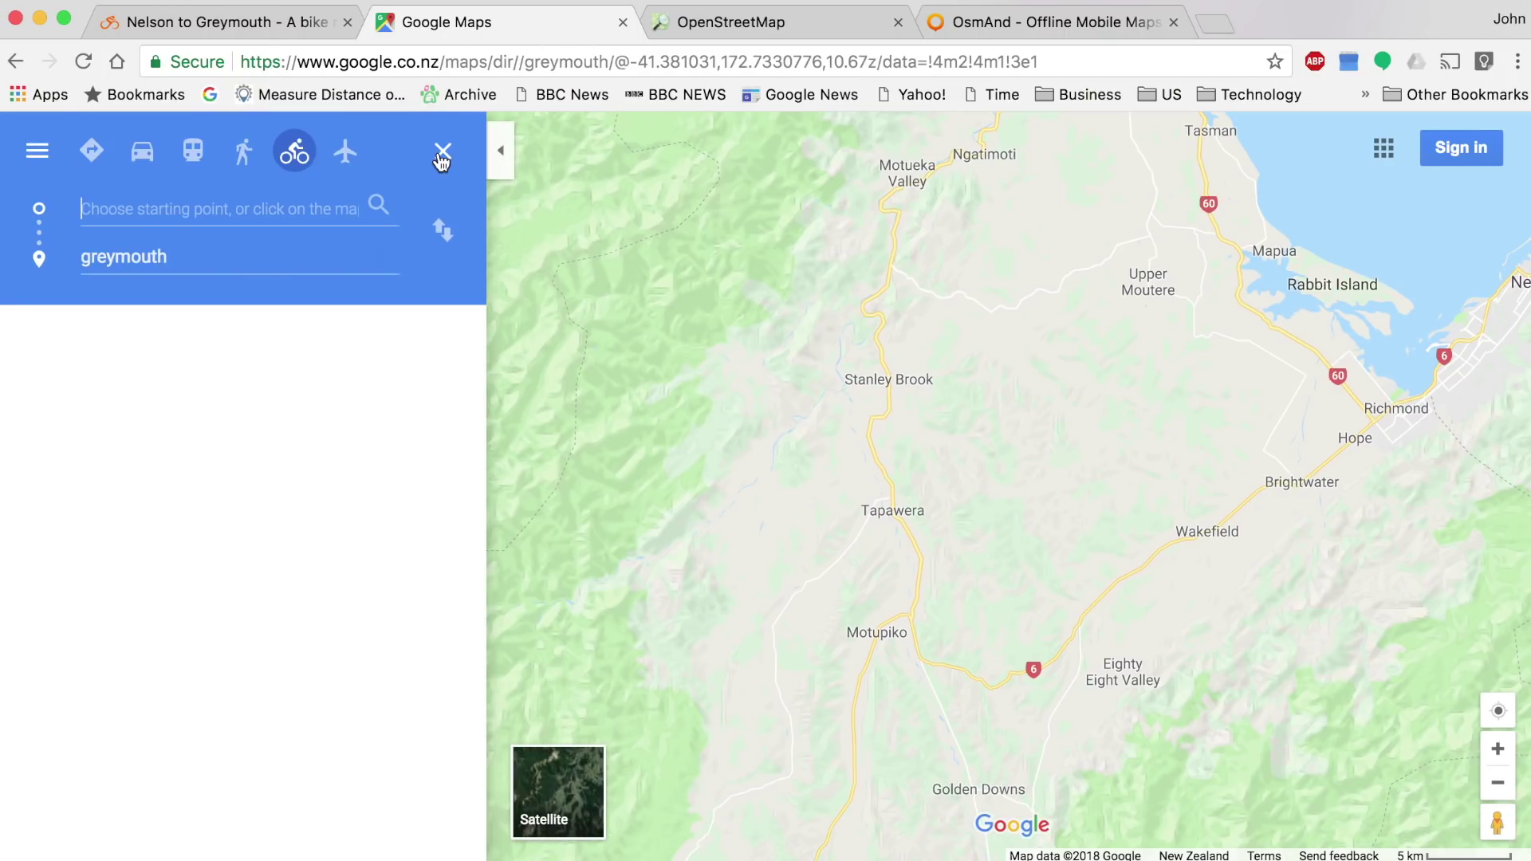
{"action": "left_click", "coordinate": [186, 213]}
{"action": "key", "text": "Escape"}
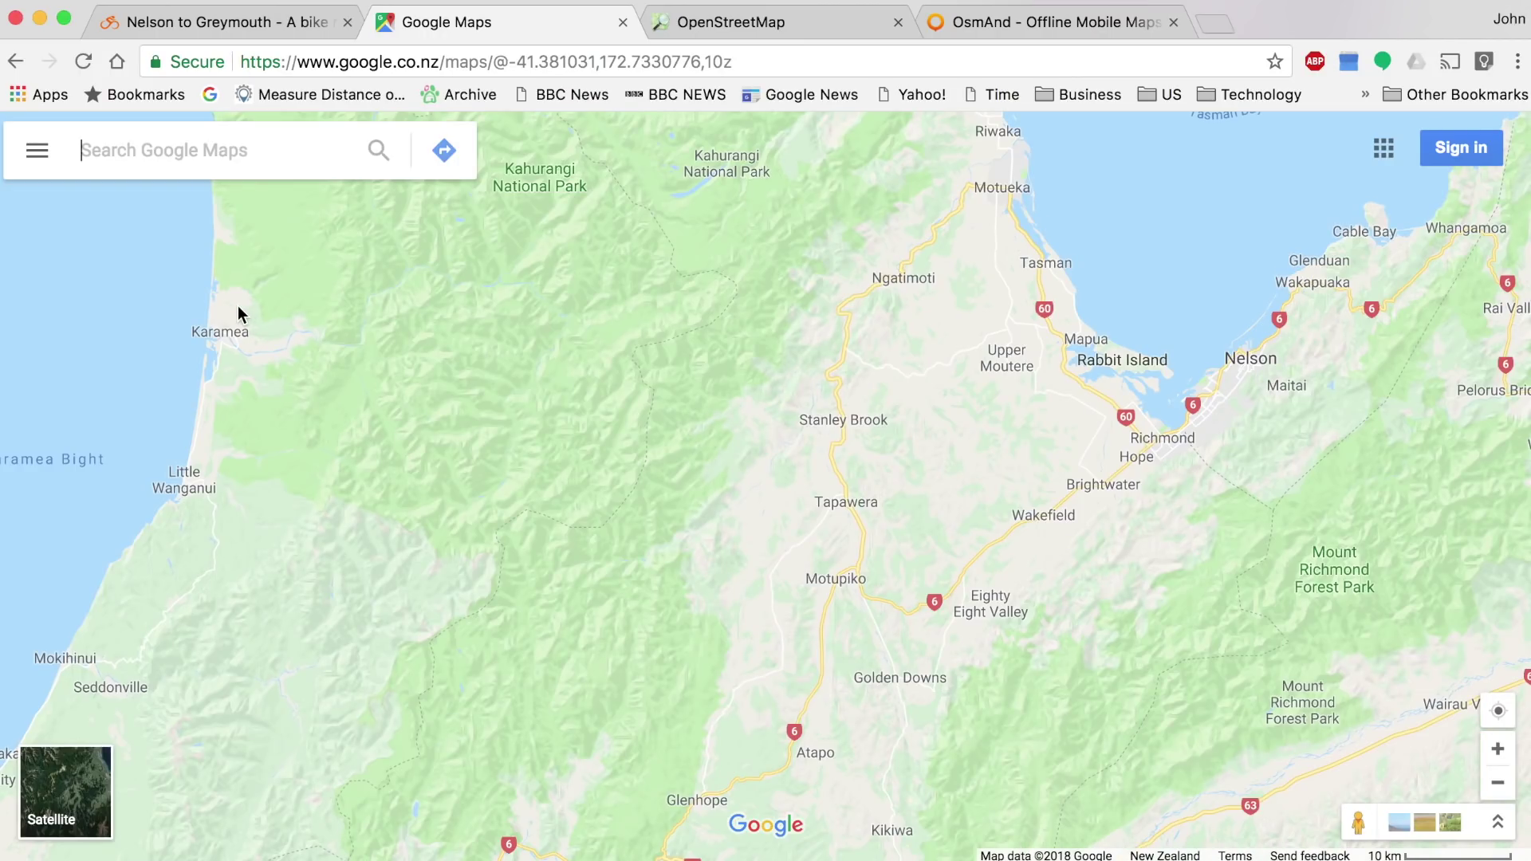
- Get cycling directions with Nelson as the starting point and Greymouth as the destination
{"action": "type", "text": "nelson"}
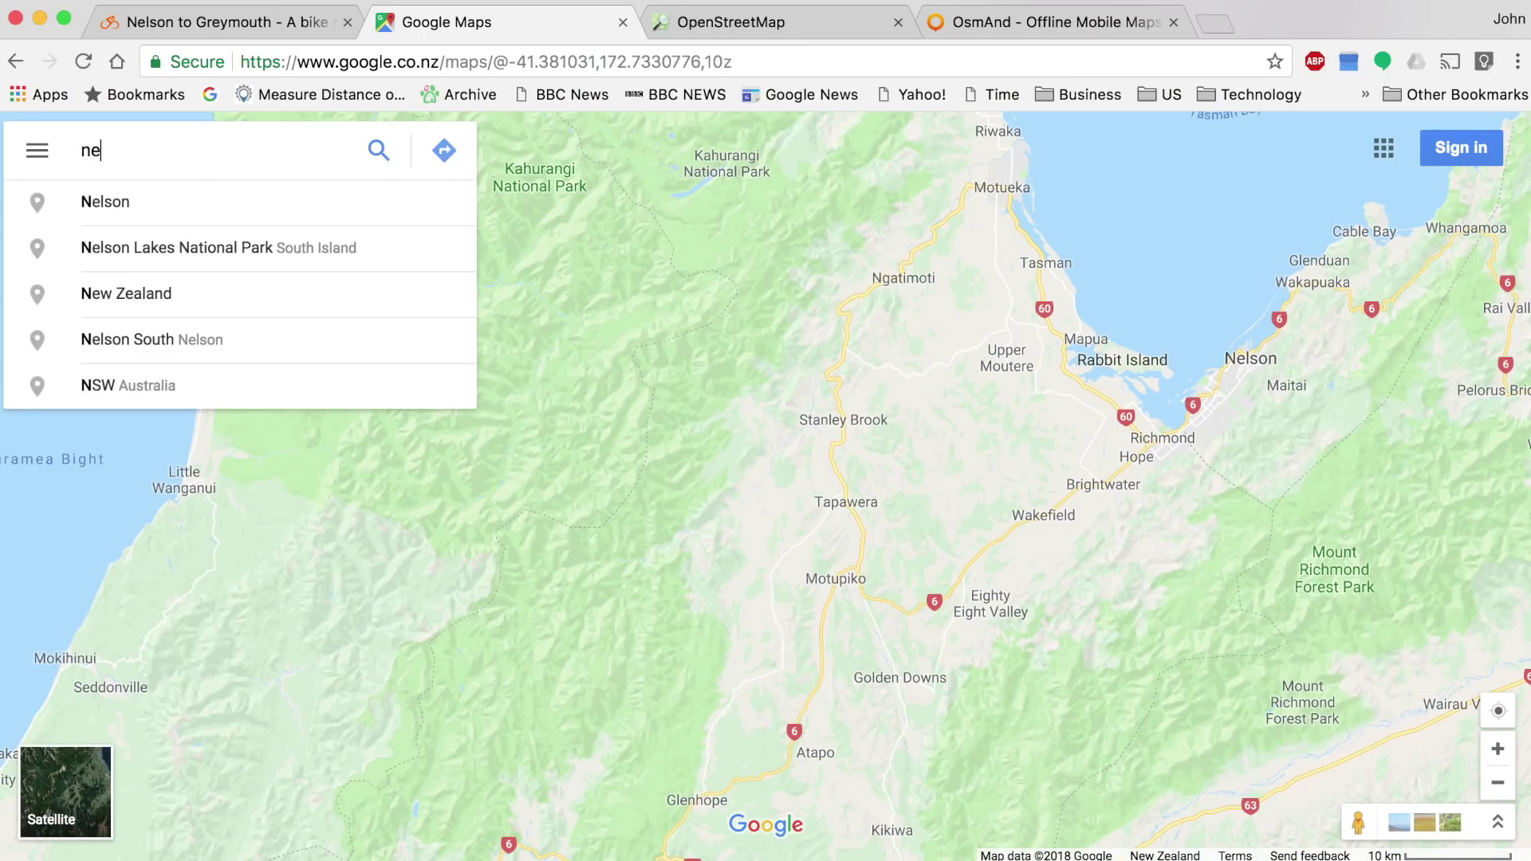
{"action": "left_click", "coordinate": [141, 195]}
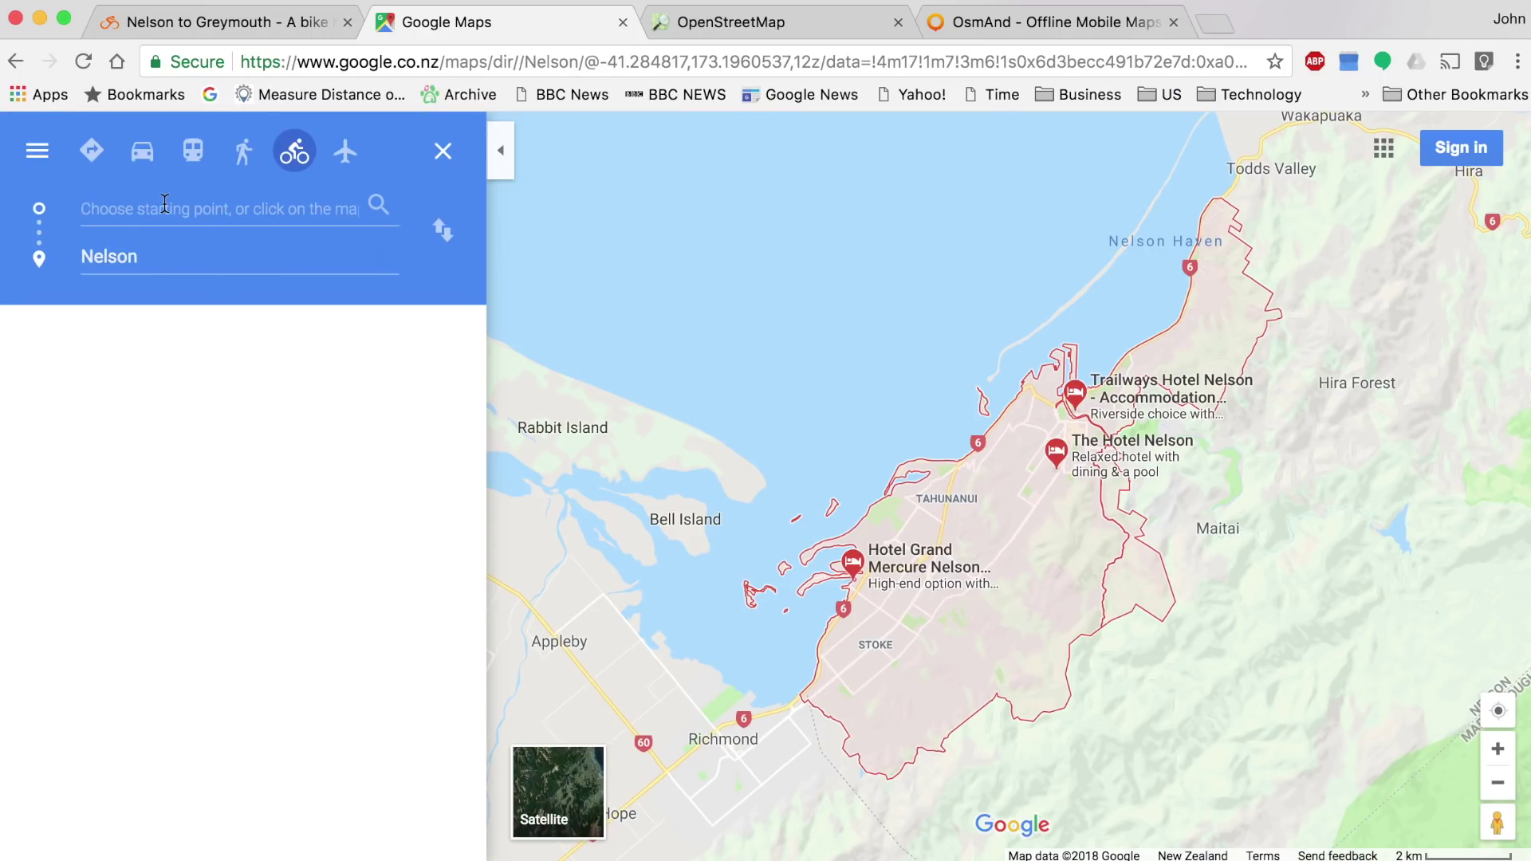
{"action": "left_click", "coordinate": [460, 242]}
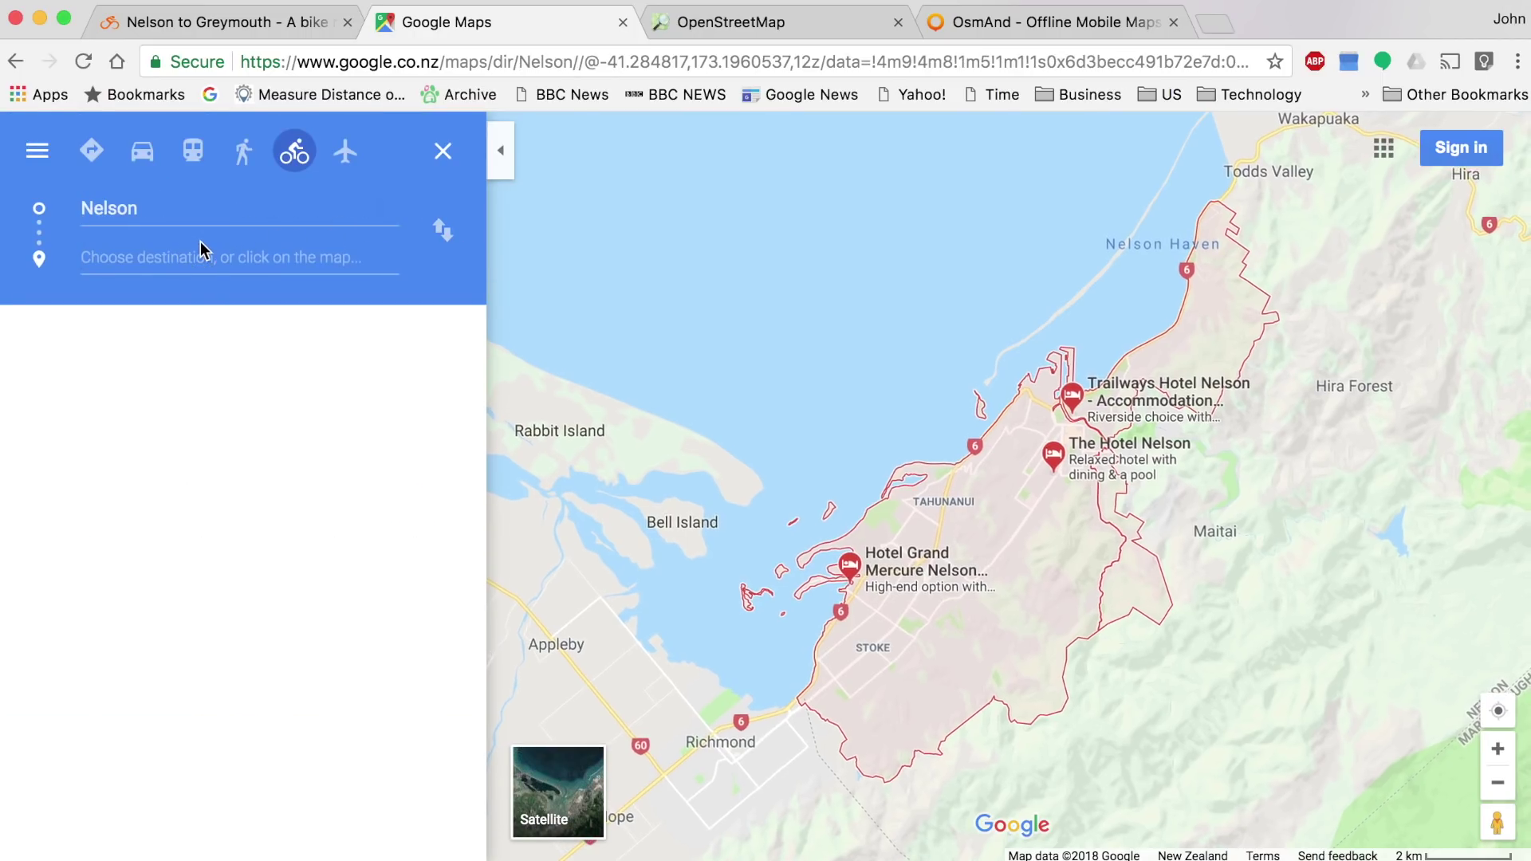
{"action": "left_click", "coordinate": [172, 255]}
{"action": "type", "text": "grey"}
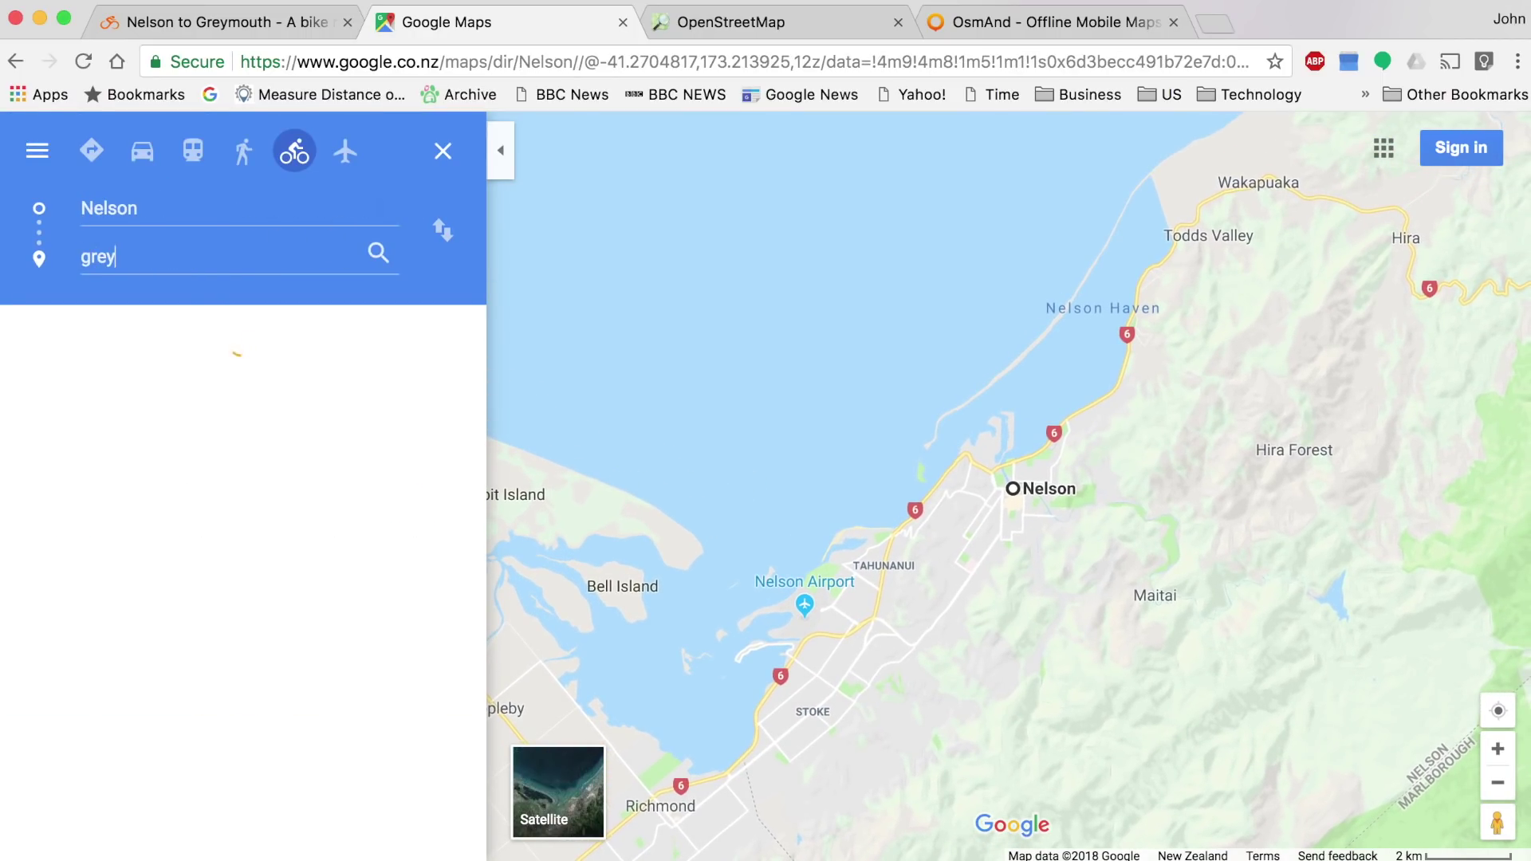
{"action": "left_click", "coordinate": [180, 333]}
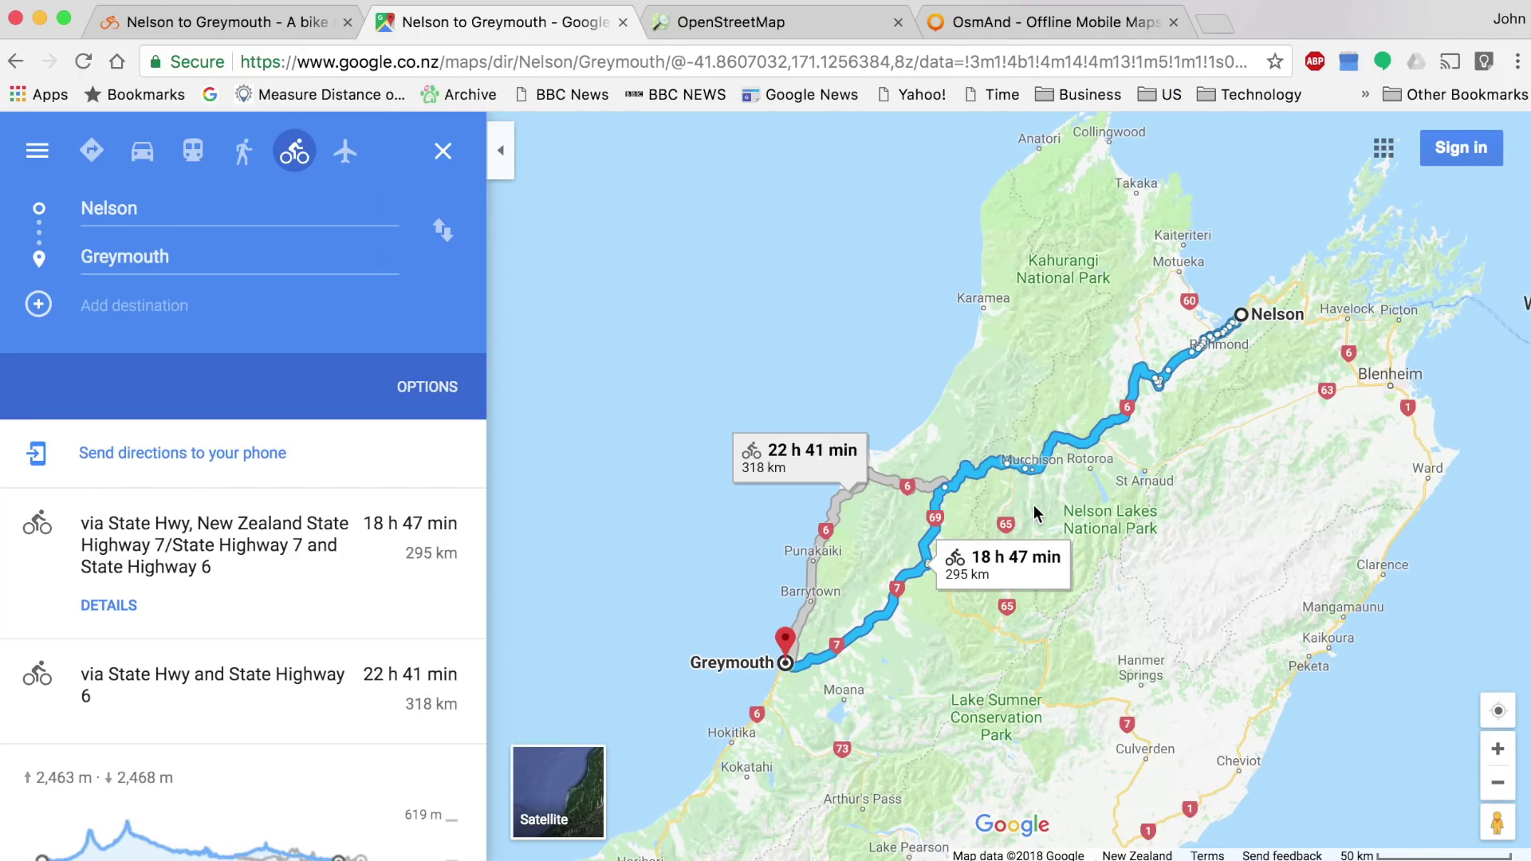
- Open Street View on the cycling route's State Hwy section near Lyell, northeast of Inangahua
{"action": "scroll", "coordinate": [1035, 512], "scroll_direction": "up", "scroll_amount": 3}
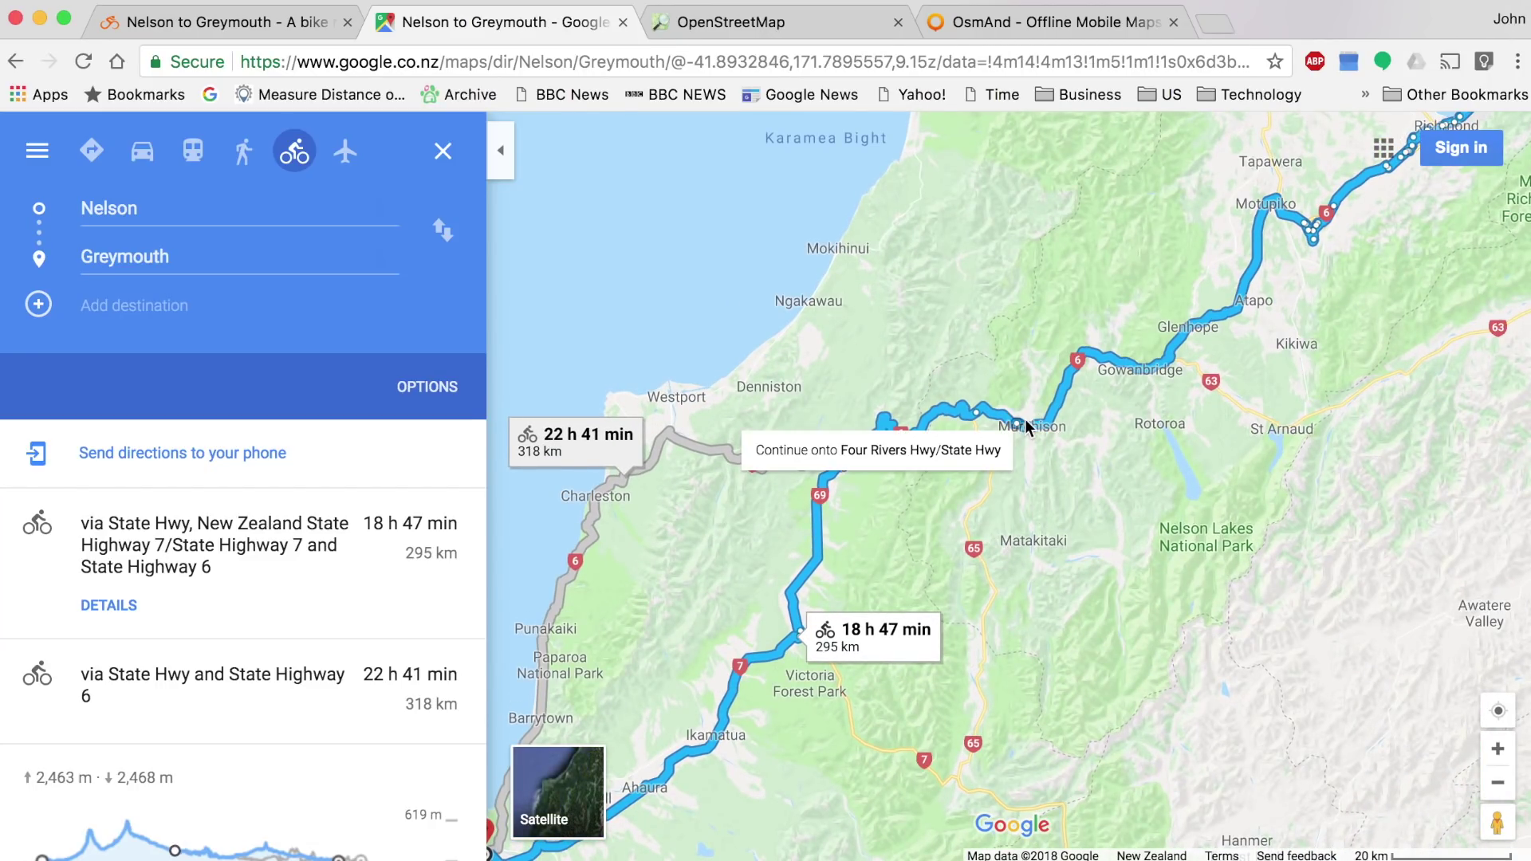
{"action": "scroll", "coordinate": [1029, 428], "scroll_direction": "up", "scroll_amount": 2}
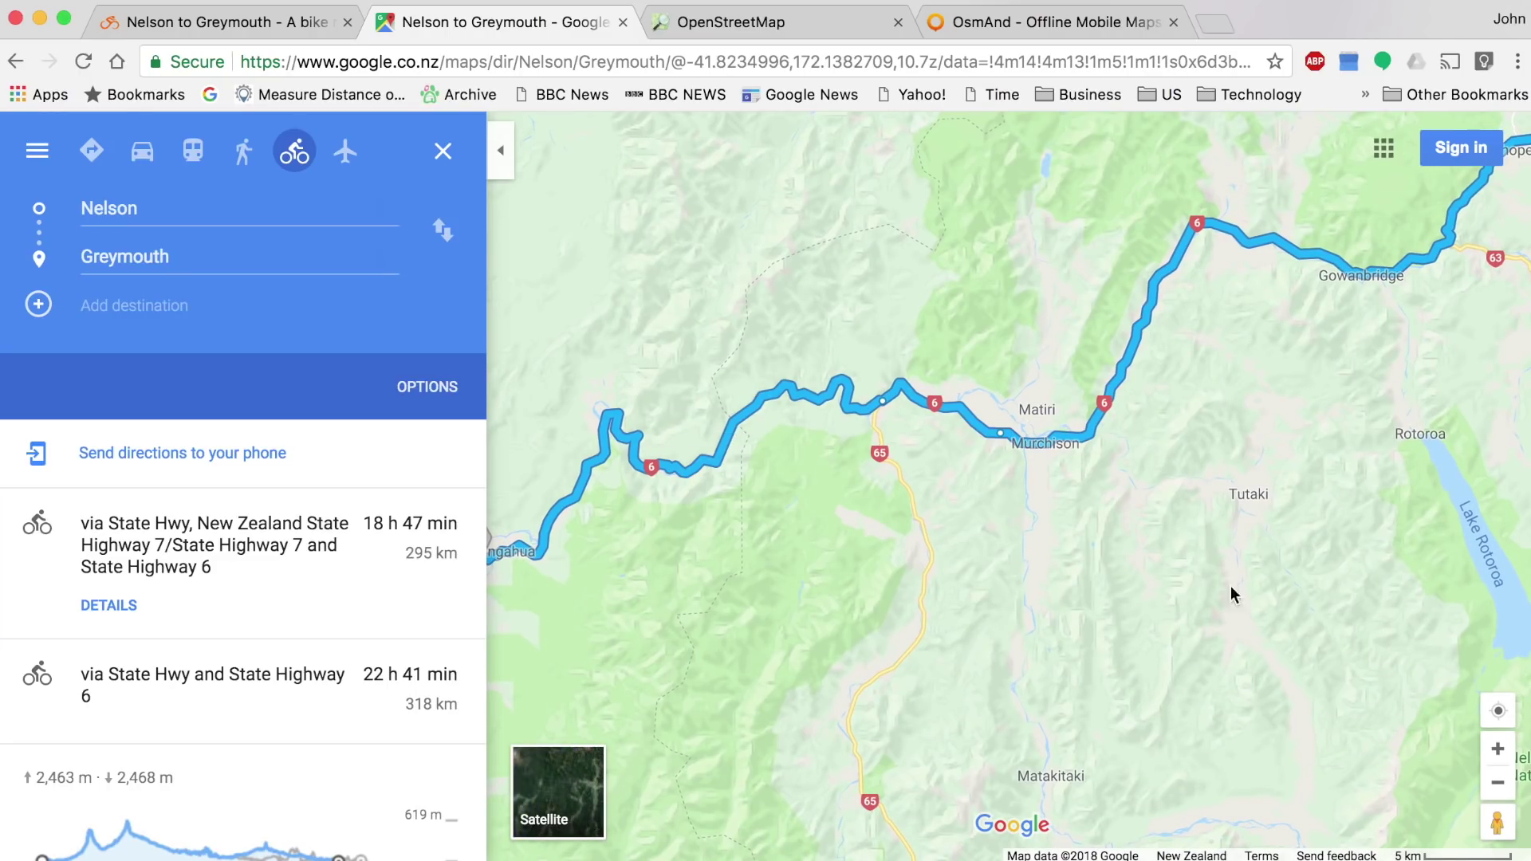
{"action": "left_click_drag", "start_coordinate": [1499, 801], "coordinate": [1189, 420]}
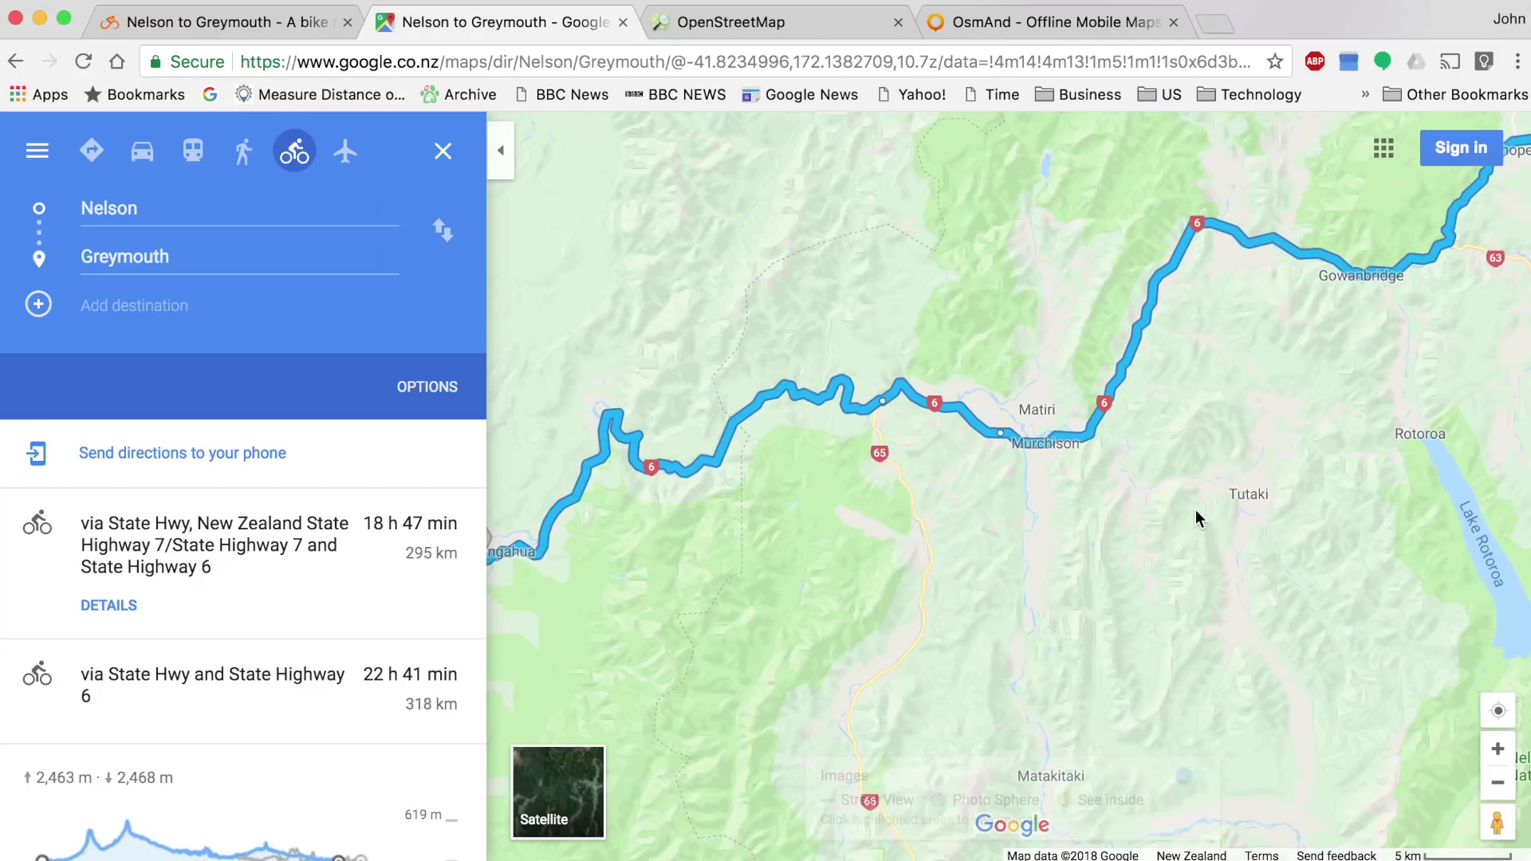
{"action": "scroll", "coordinate": [1195, 510], "scroll_direction": "down", "scroll_amount": 10}
{"action": "left_click_drag", "start_coordinate": [1146, 575], "coordinate": [861, 725]}
{"action": "left_click_drag", "start_coordinate": [1497, 822], "coordinate": [1043, 407]}
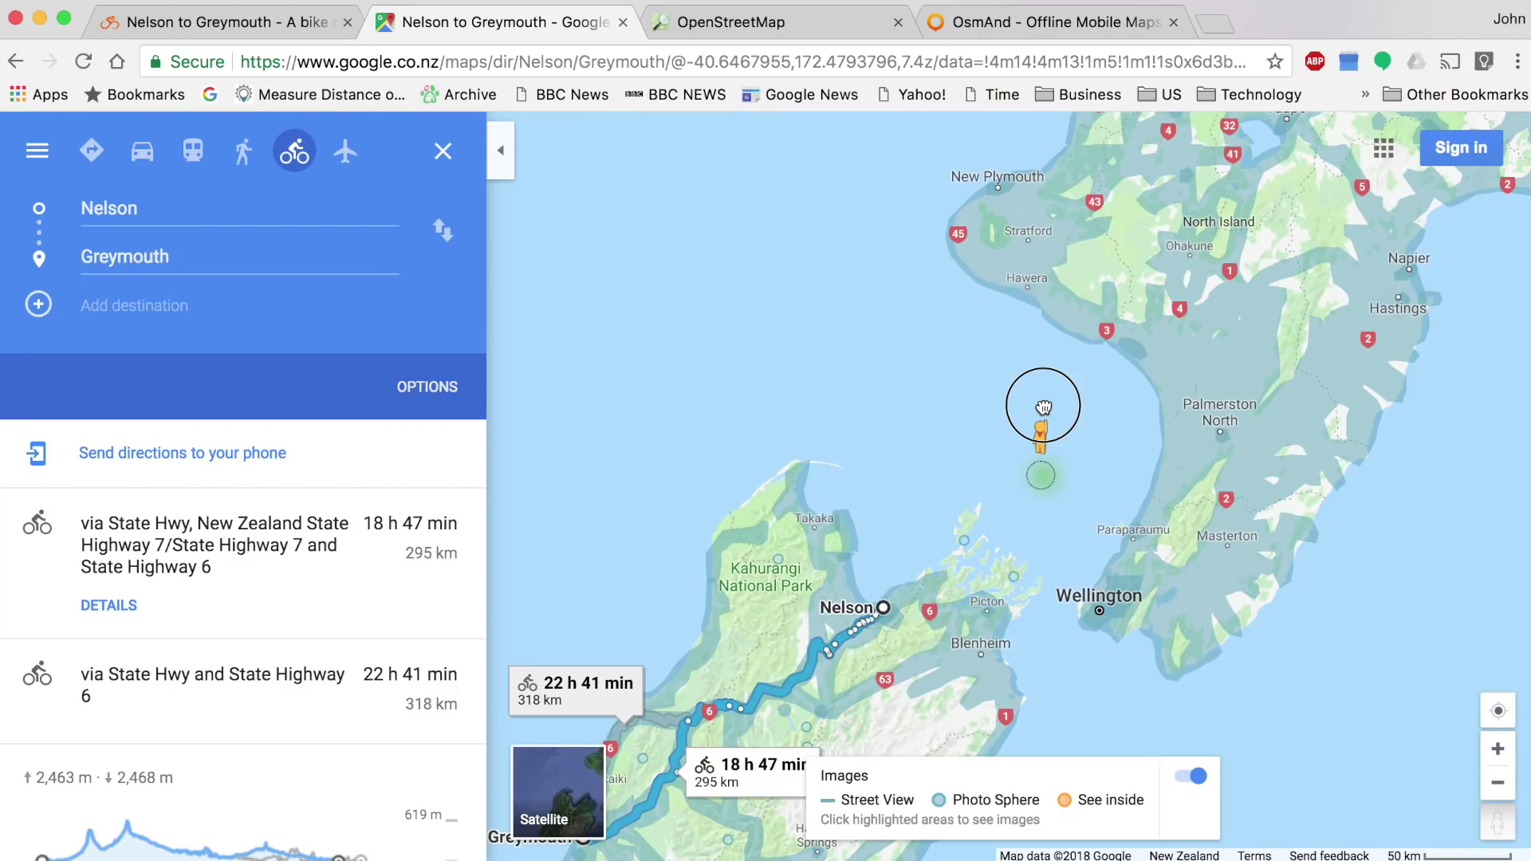
{"action": "left_click_drag", "start_coordinate": [1043, 406], "coordinate": [709, 638]}
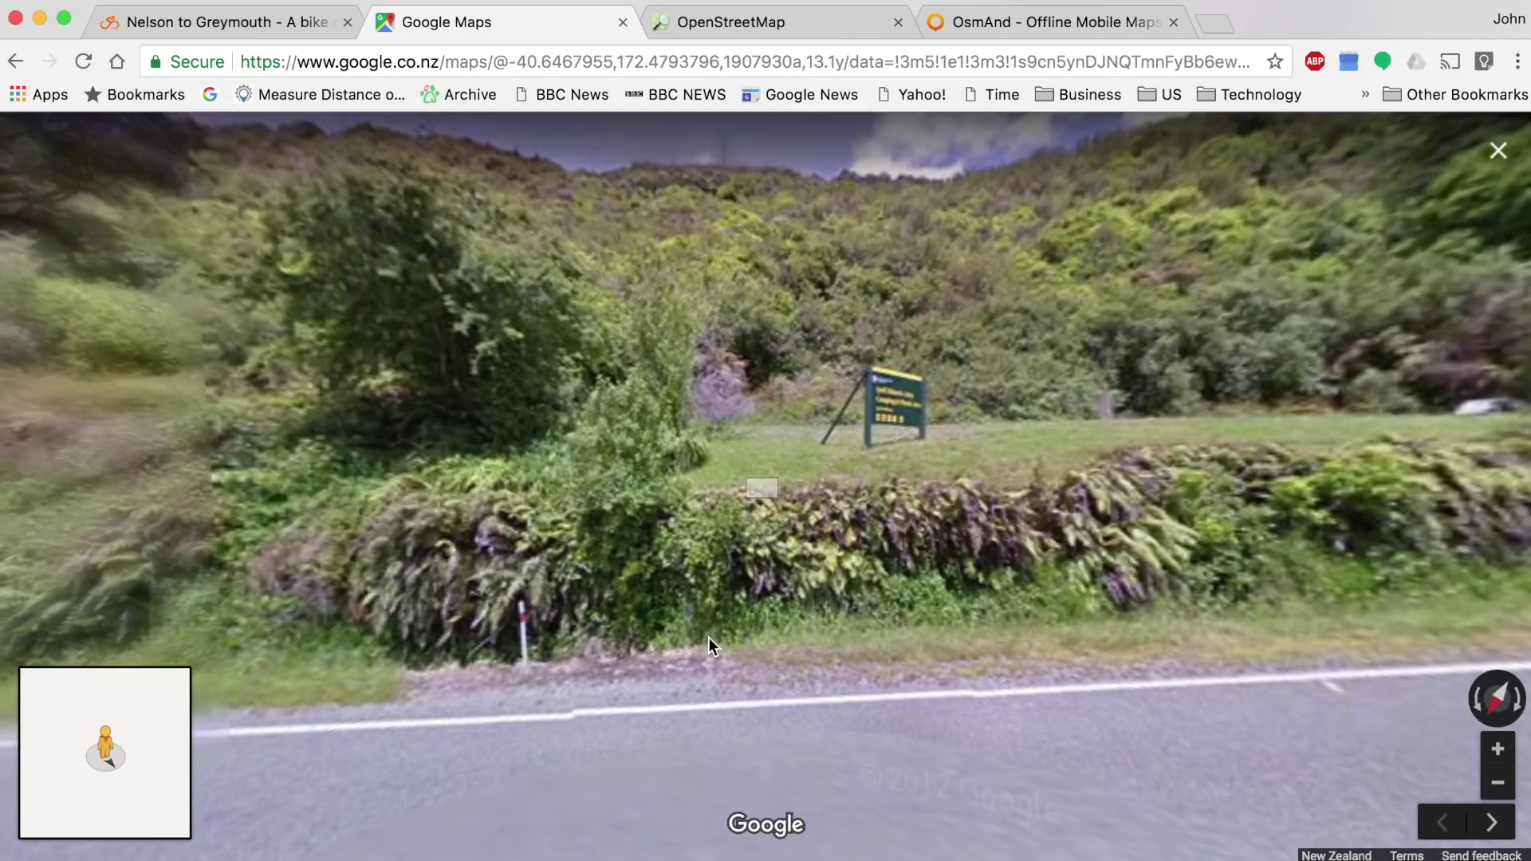
- Look around in both directions along the State Hwy in Street View and return to the directions map
{"action": "left_click_drag", "start_coordinate": [574, 529], "coordinate": [1230, 541]}
{"action": "left_click_drag", "start_coordinate": [583, 509], "coordinate": [706, 411]}
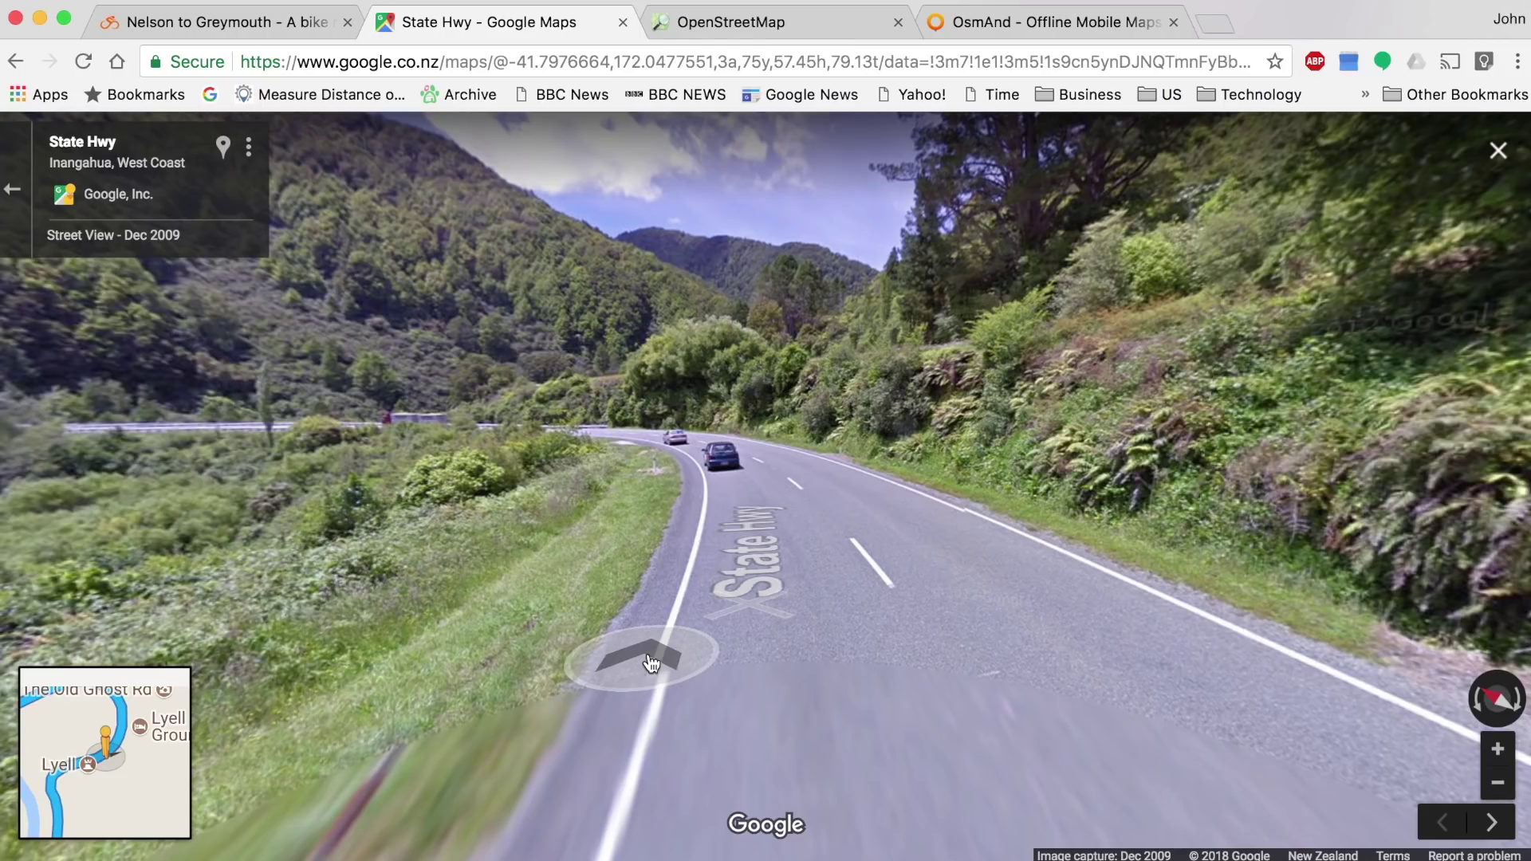
{"action": "left_click_drag", "start_coordinate": [877, 559], "coordinate": [597, 583]}
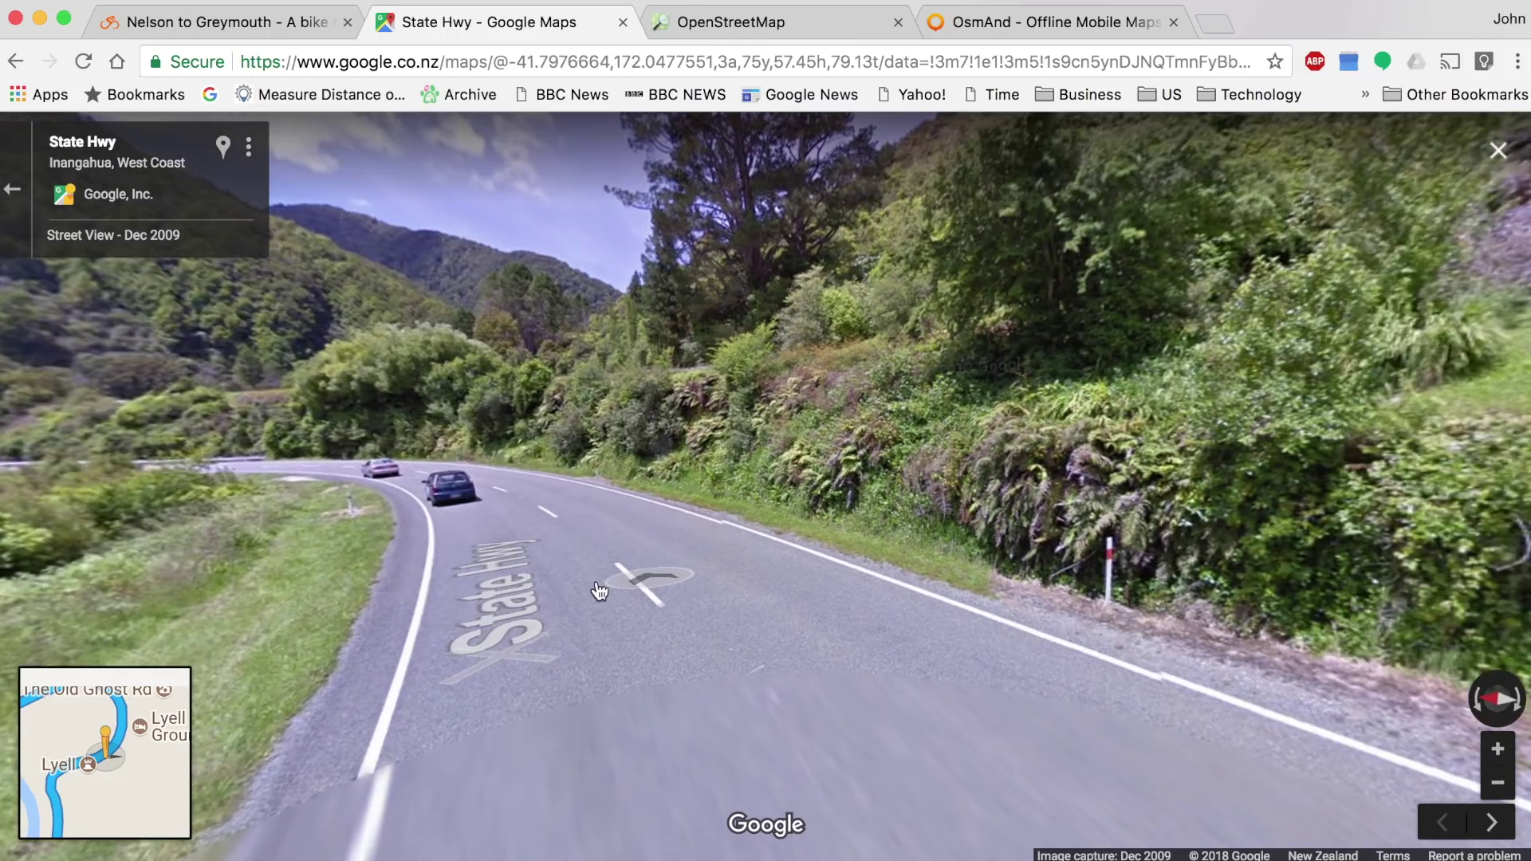
{"action": "left_click_drag", "start_coordinate": [870, 580], "coordinate": [446, 526]}
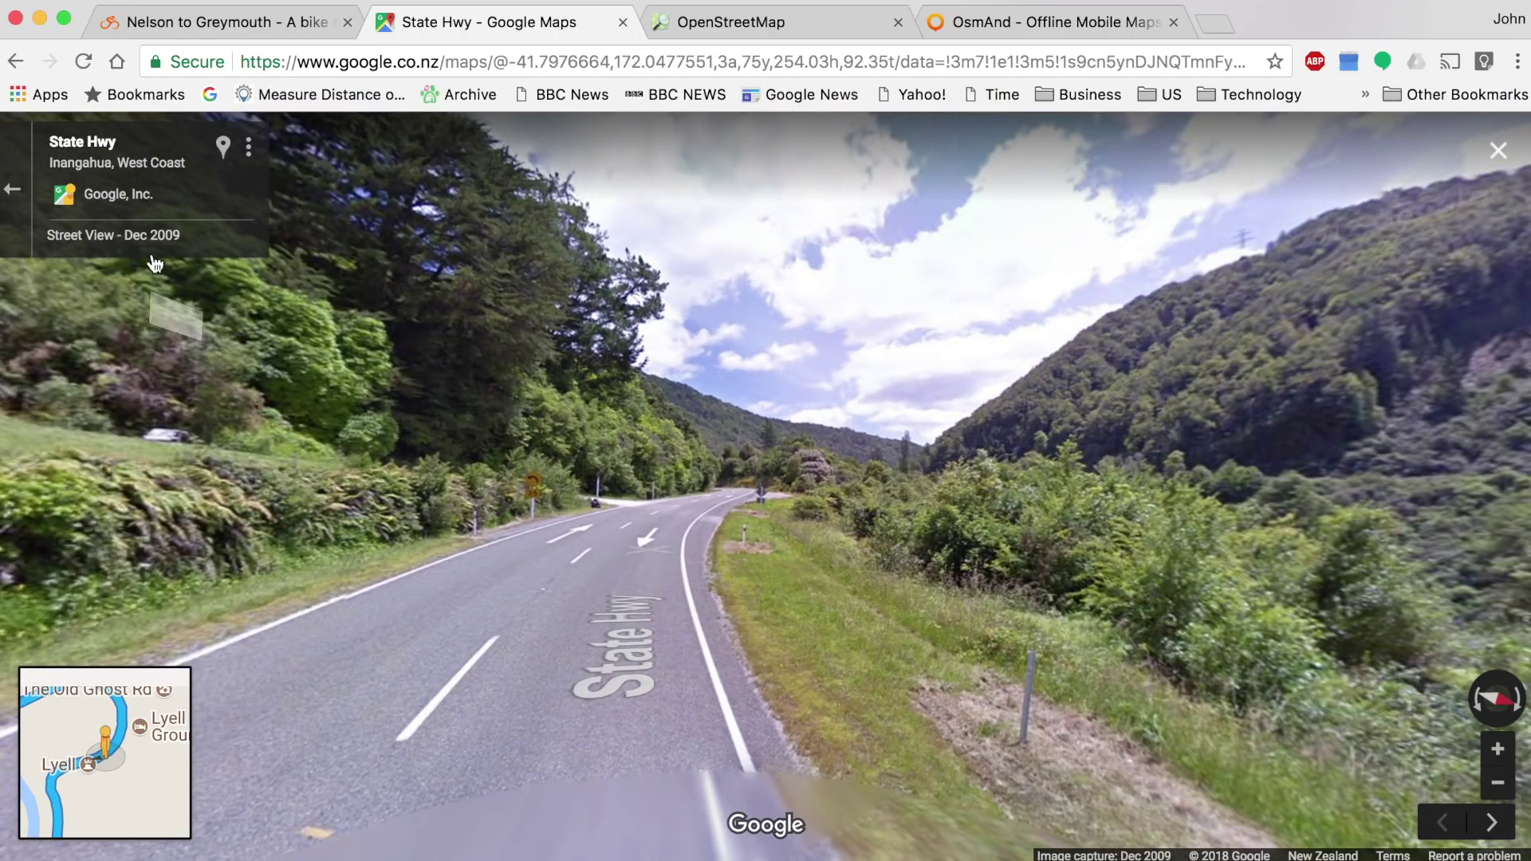
{"action": "left_click", "coordinate": [8, 193]}
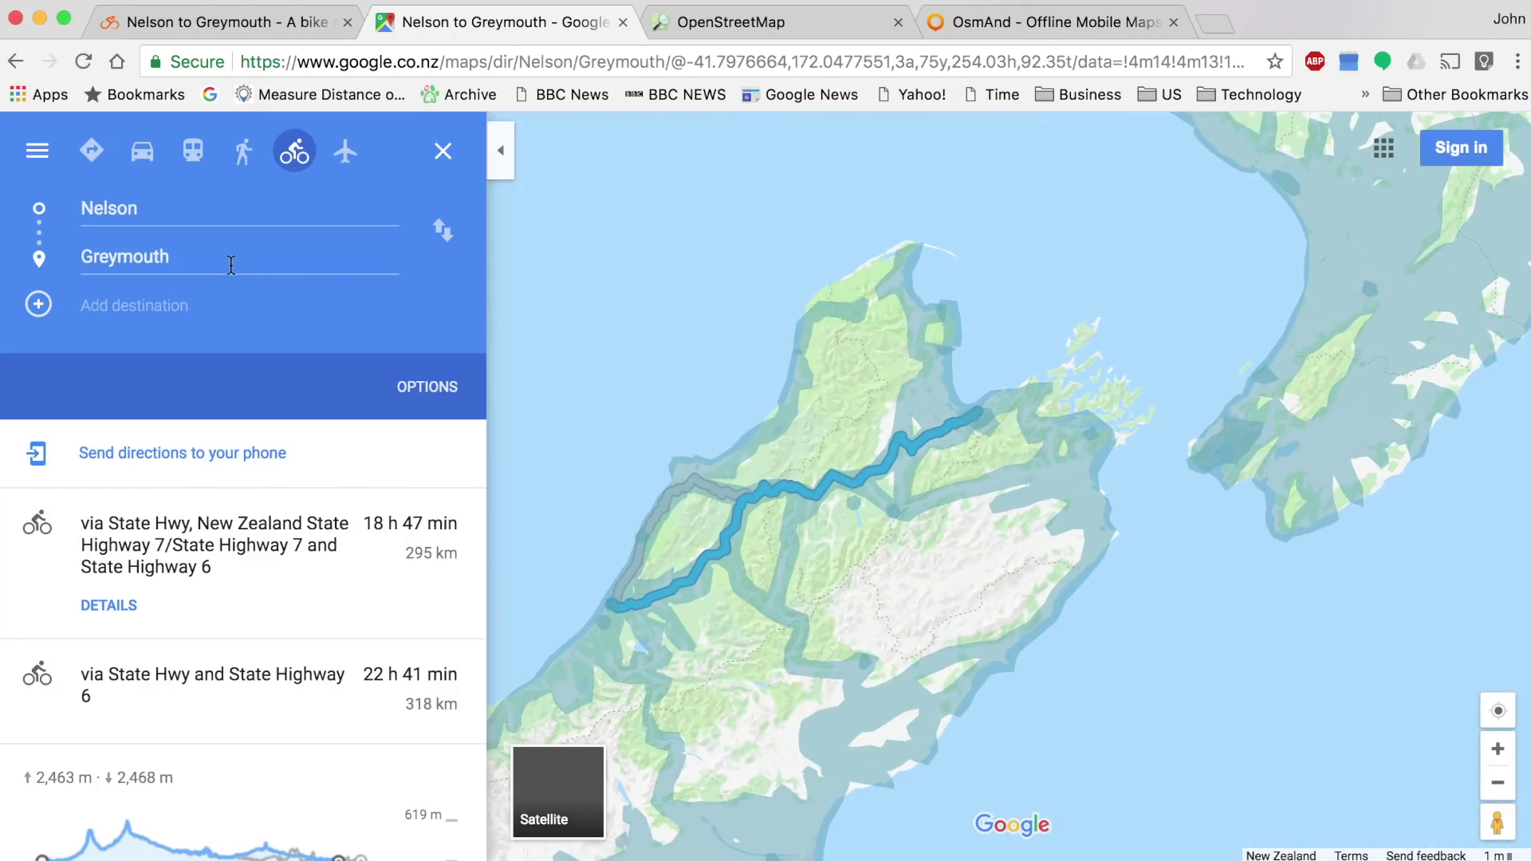
- Open Street View on SH 1 at Waipapa Bay and preview its May 2012 imagery before returning to the directions map
{"action": "left_click_drag", "start_coordinate": [1498, 823], "coordinate": [1040, 488]}
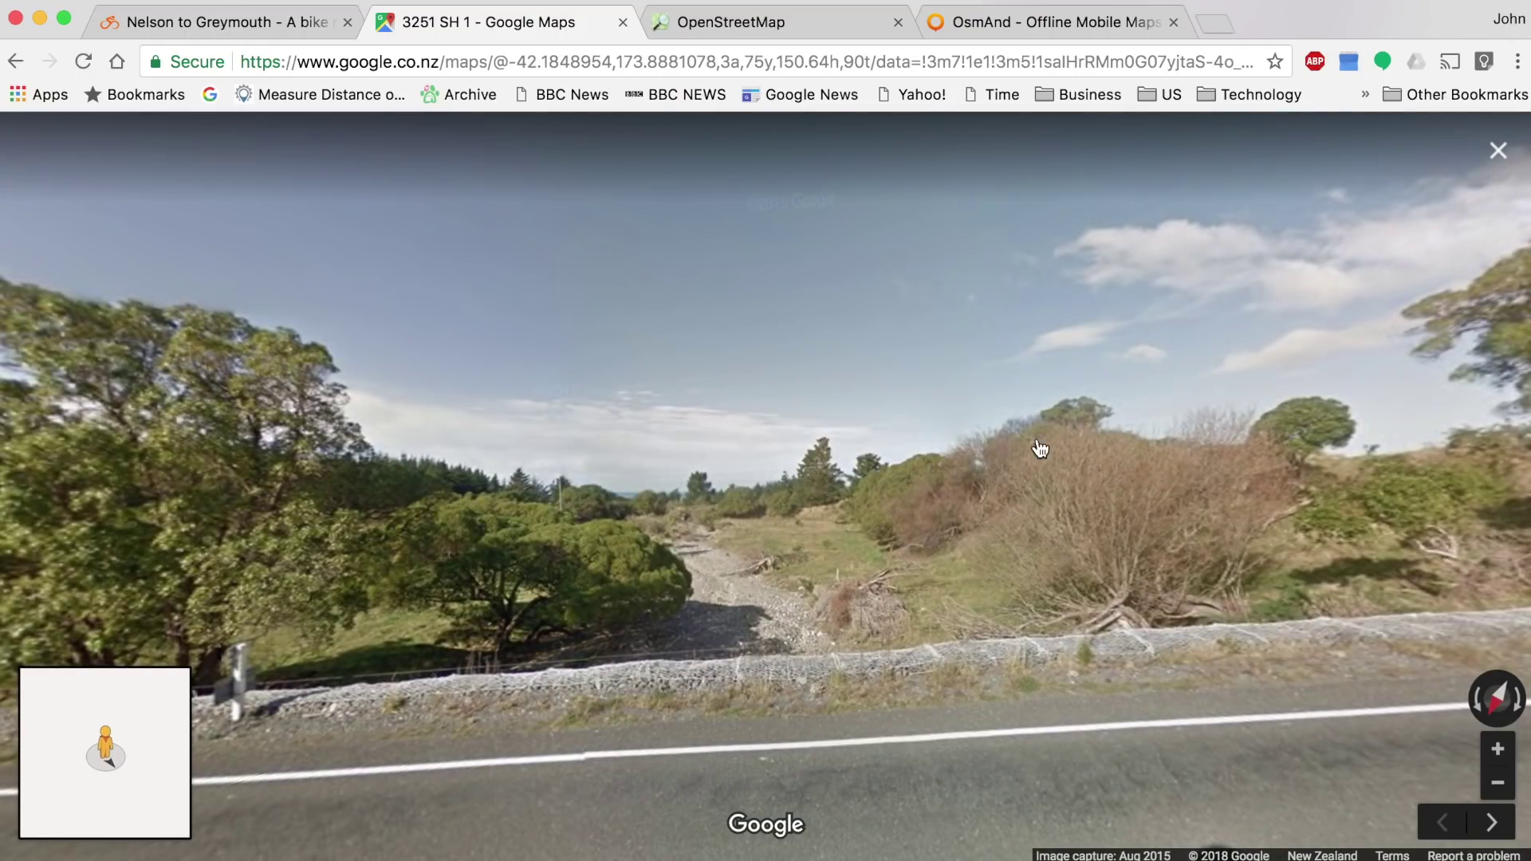
{"action": "left_click_drag", "start_coordinate": [1041, 449], "coordinate": [372, 438]}
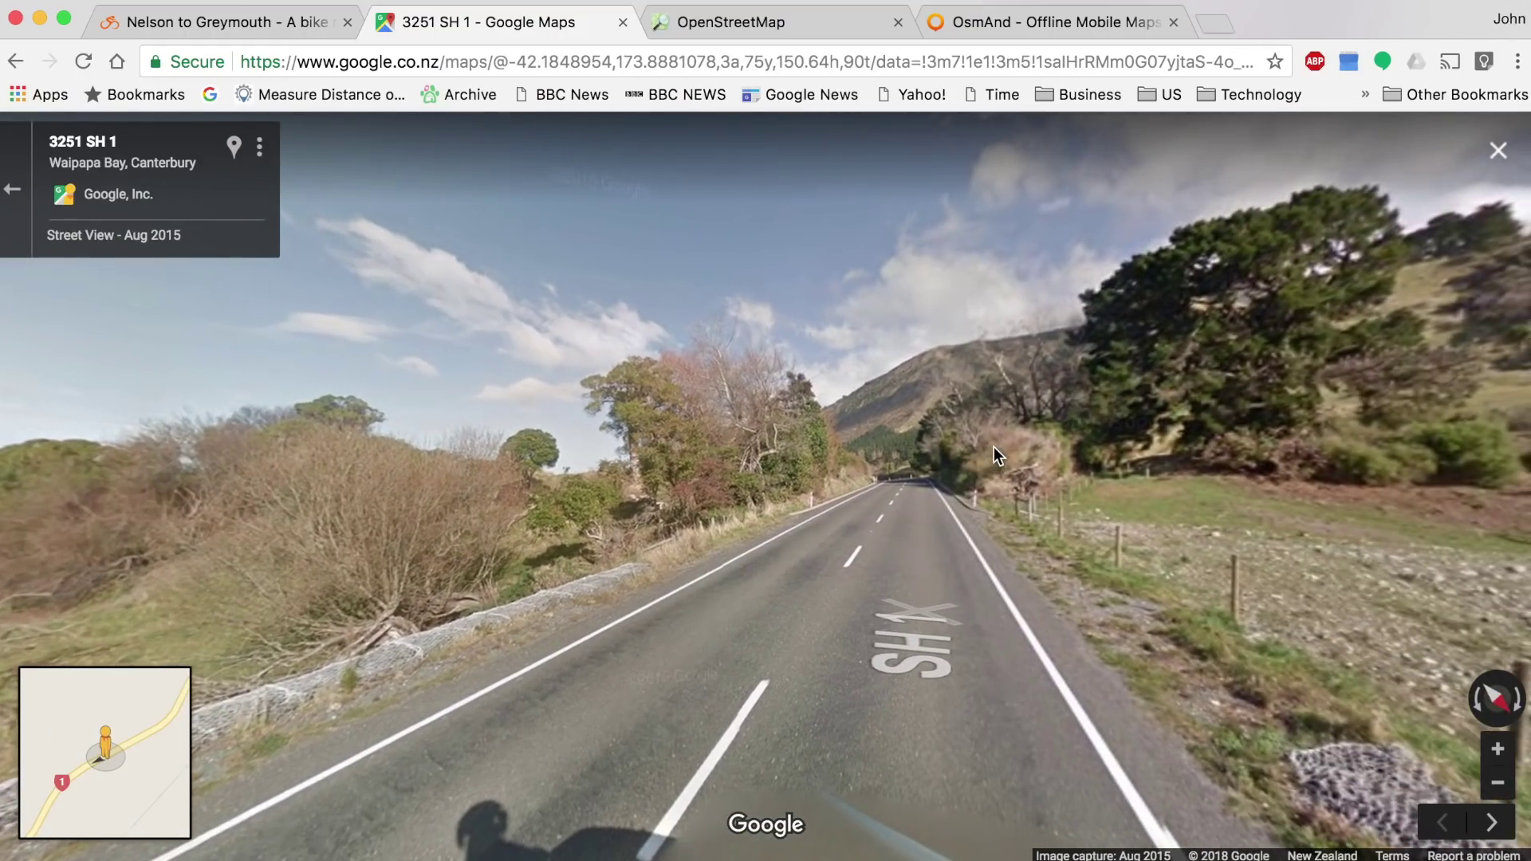
{"action": "left_click", "coordinate": [121, 246]}
{"action": "left_click", "coordinate": [205, 489]}
{"action": "left_click_drag", "start_coordinate": [205, 489], "coordinate": [134, 468]}
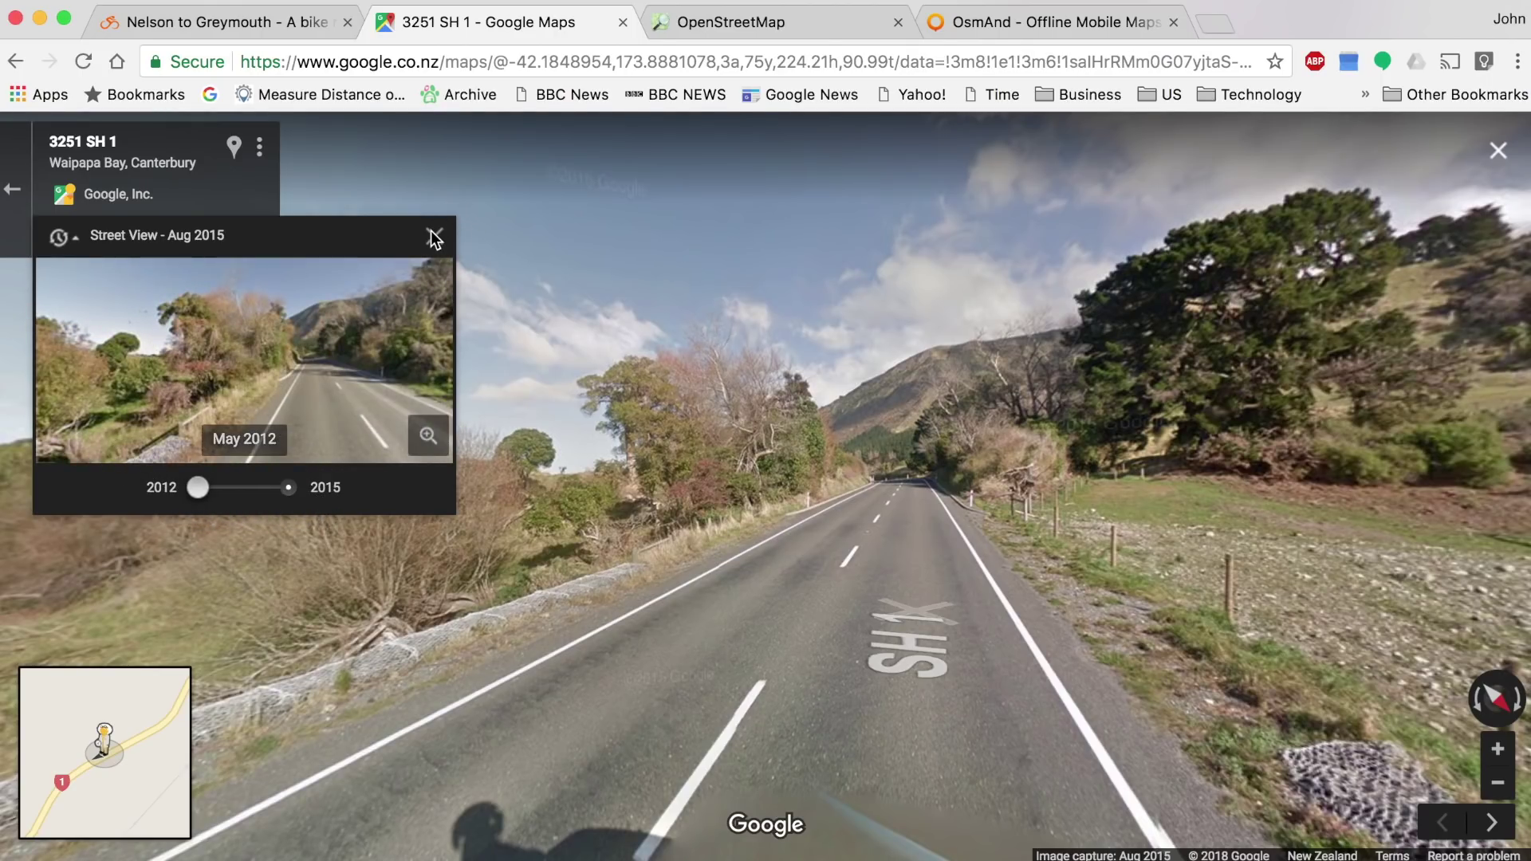
{"action": "left_click", "coordinate": [432, 234]}
{"action": "left_click", "coordinate": [11, 191]}
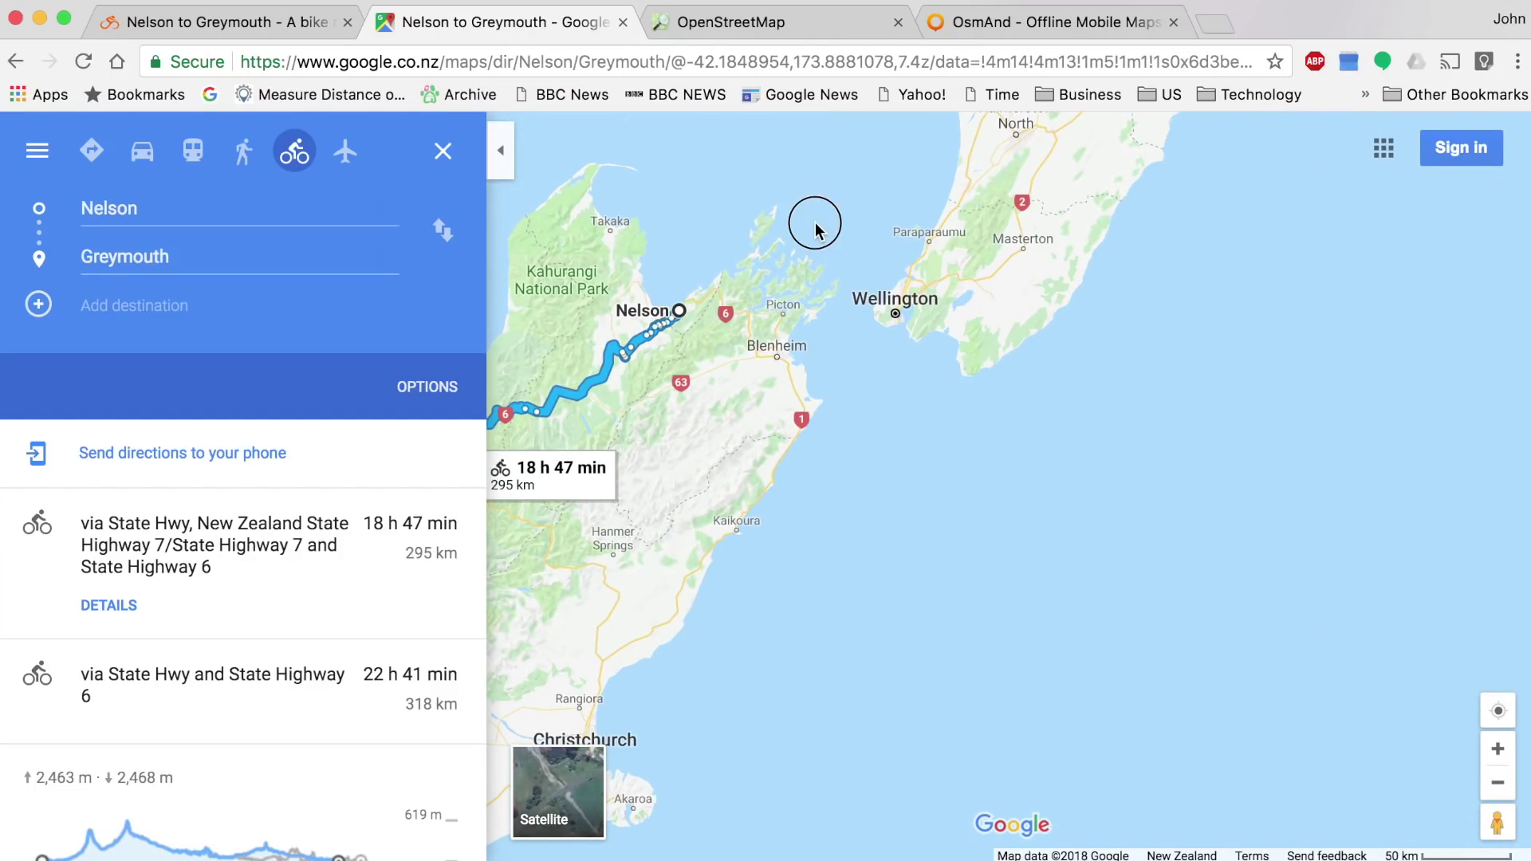
- Check the Street View coverage overlay across the North Island and bring the map back to the Nelson to Greymouth route
{"action": "left_click_drag", "start_coordinate": [810, 222], "coordinate": [820, 632]}
{"action": "left_click_drag", "start_coordinate": [871, 513], "coordinate": [796, 680]}
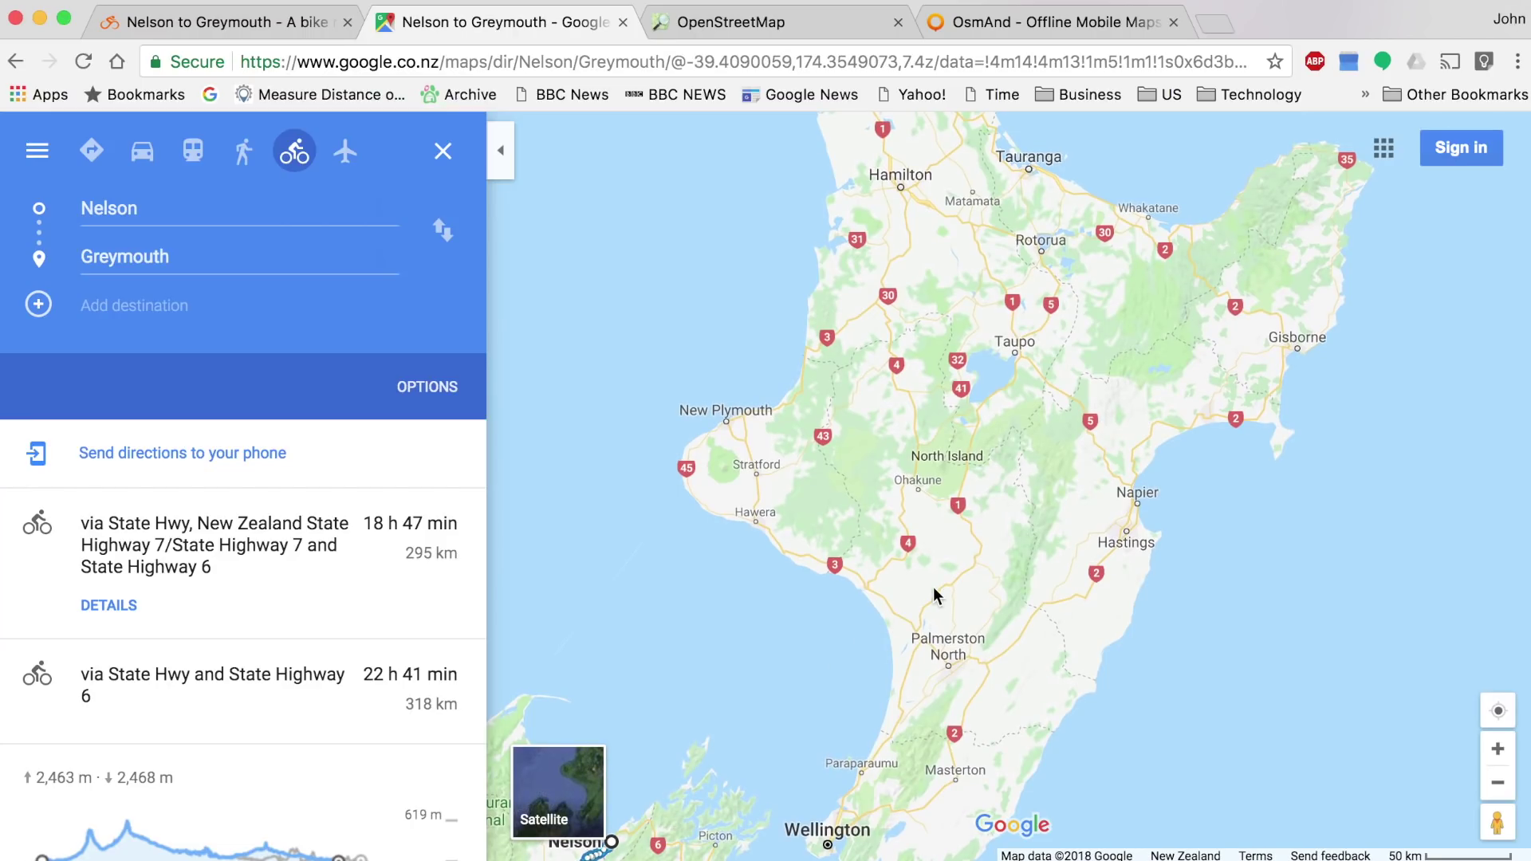
{"action": "scroll", "coordinate": [934, 587], "scroll_direction": "up", "scroll_amount": 3}
{"action": "left_click_drag", "start_coordinate": [1496, 818], "coordinate": [738, 621]}
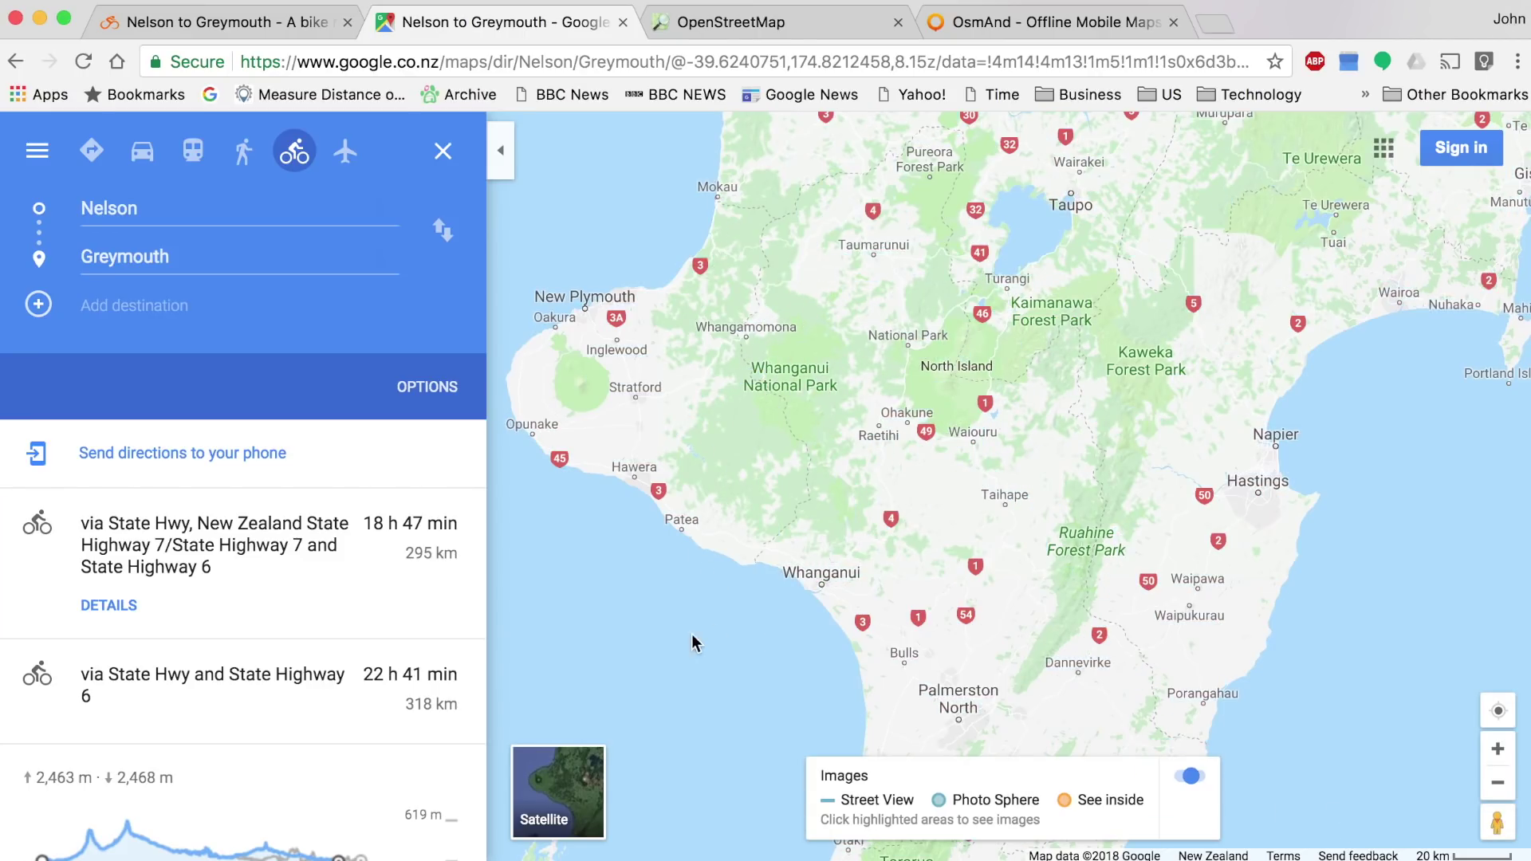
{"action": "left_click_drag", "start_coordinate": [961, 407], "coordinate": [961, 595]}
{"action": "left_click_drag", "start_coordinate": [1127, 446], "coordinate": [1337, 207]}
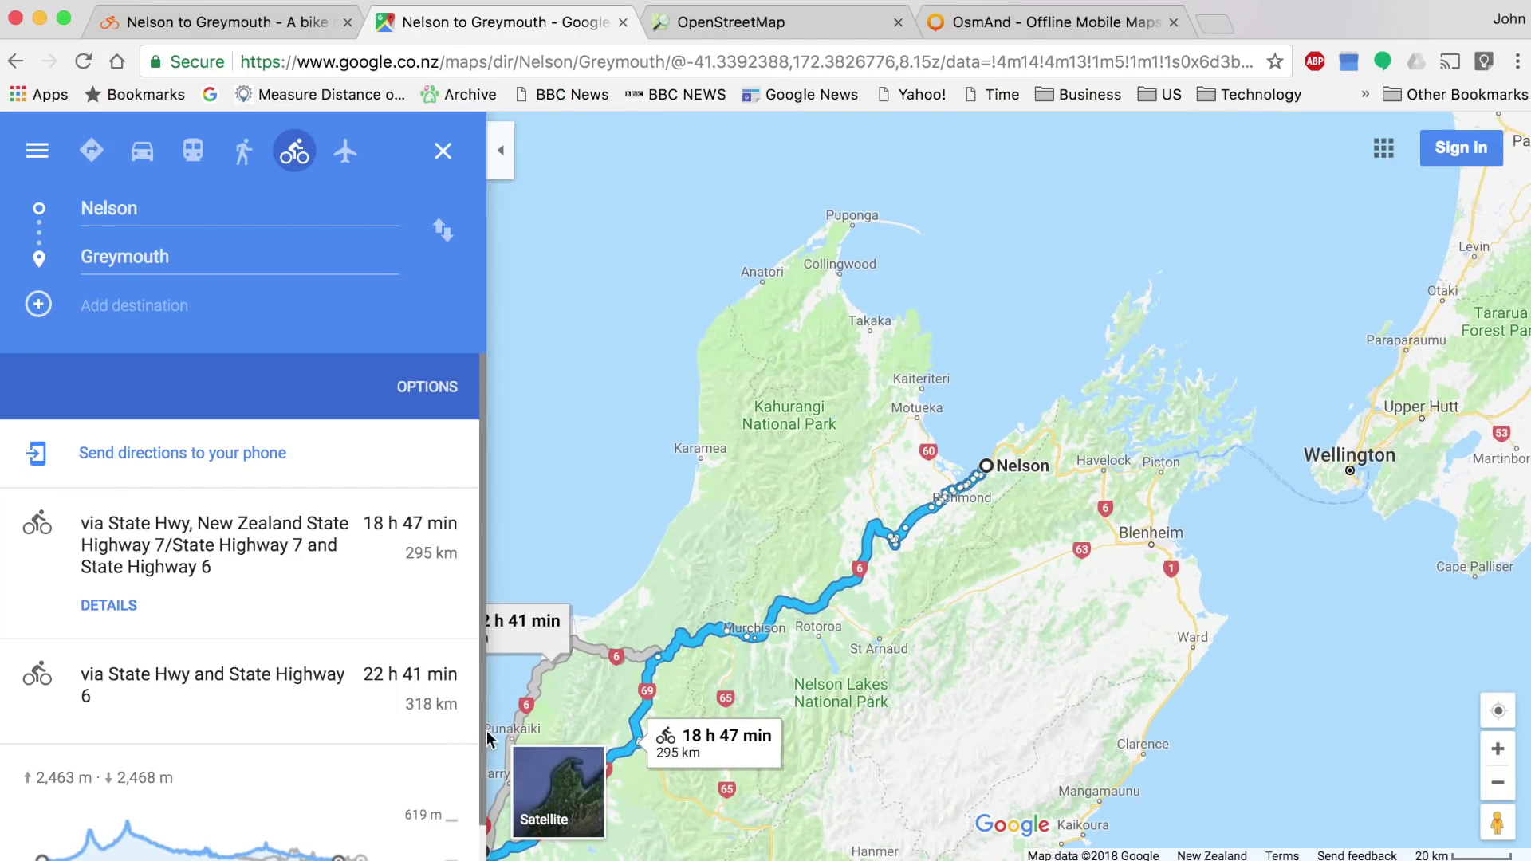
- Switch the map to satellite imagery and examine the highway and terrain between Murchison and Gowanbridge, closing in on Owen Junction
{"action": "left_click", "coordinate": [556, 787]}
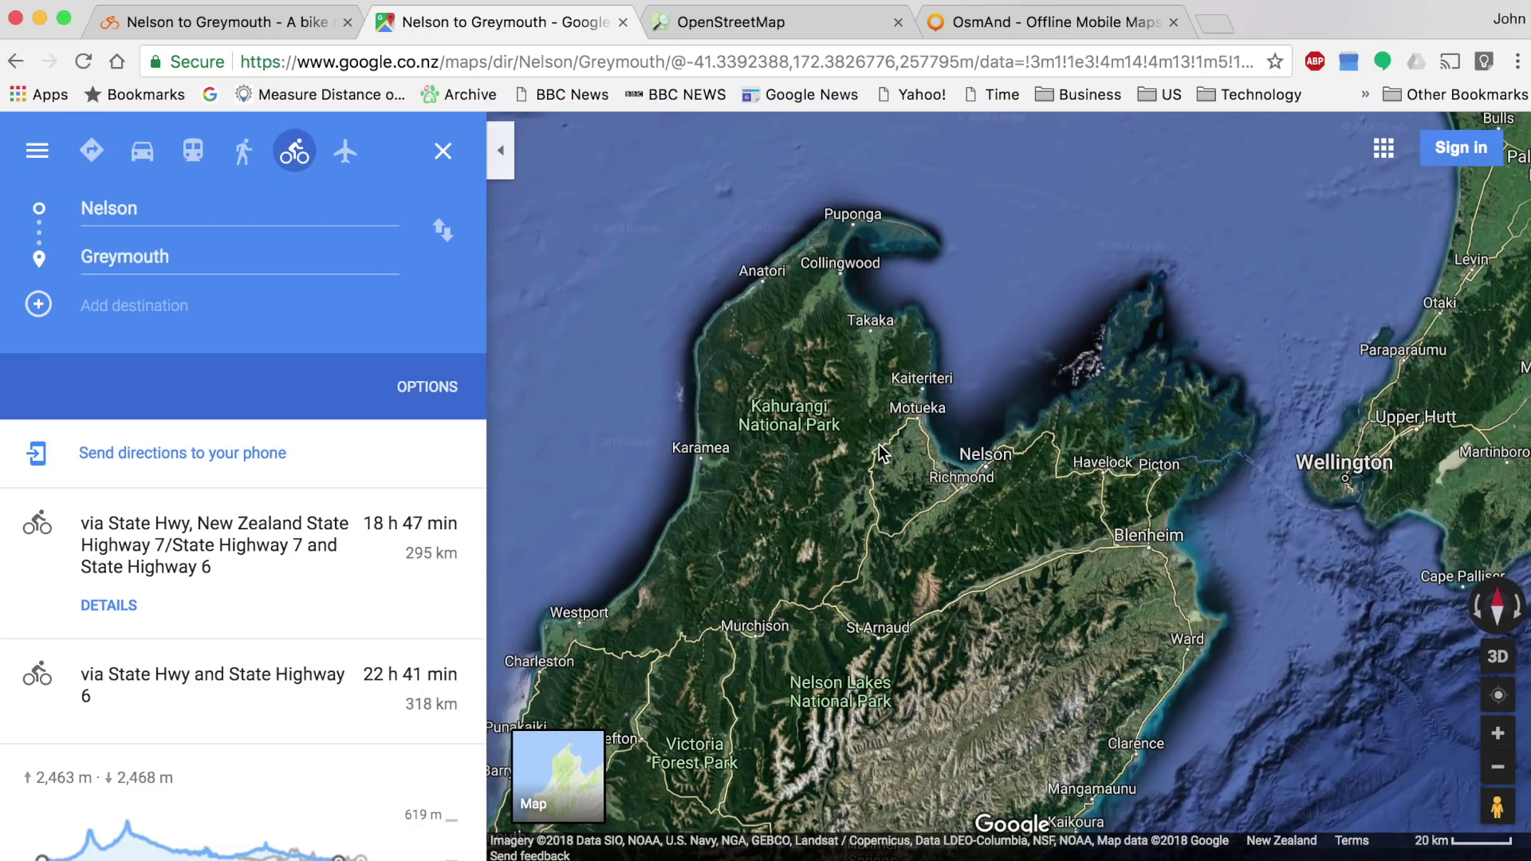
{"action": "left_click_drag", "start_coordinate": [1055, 568], "coordinate": [1081, 453]}
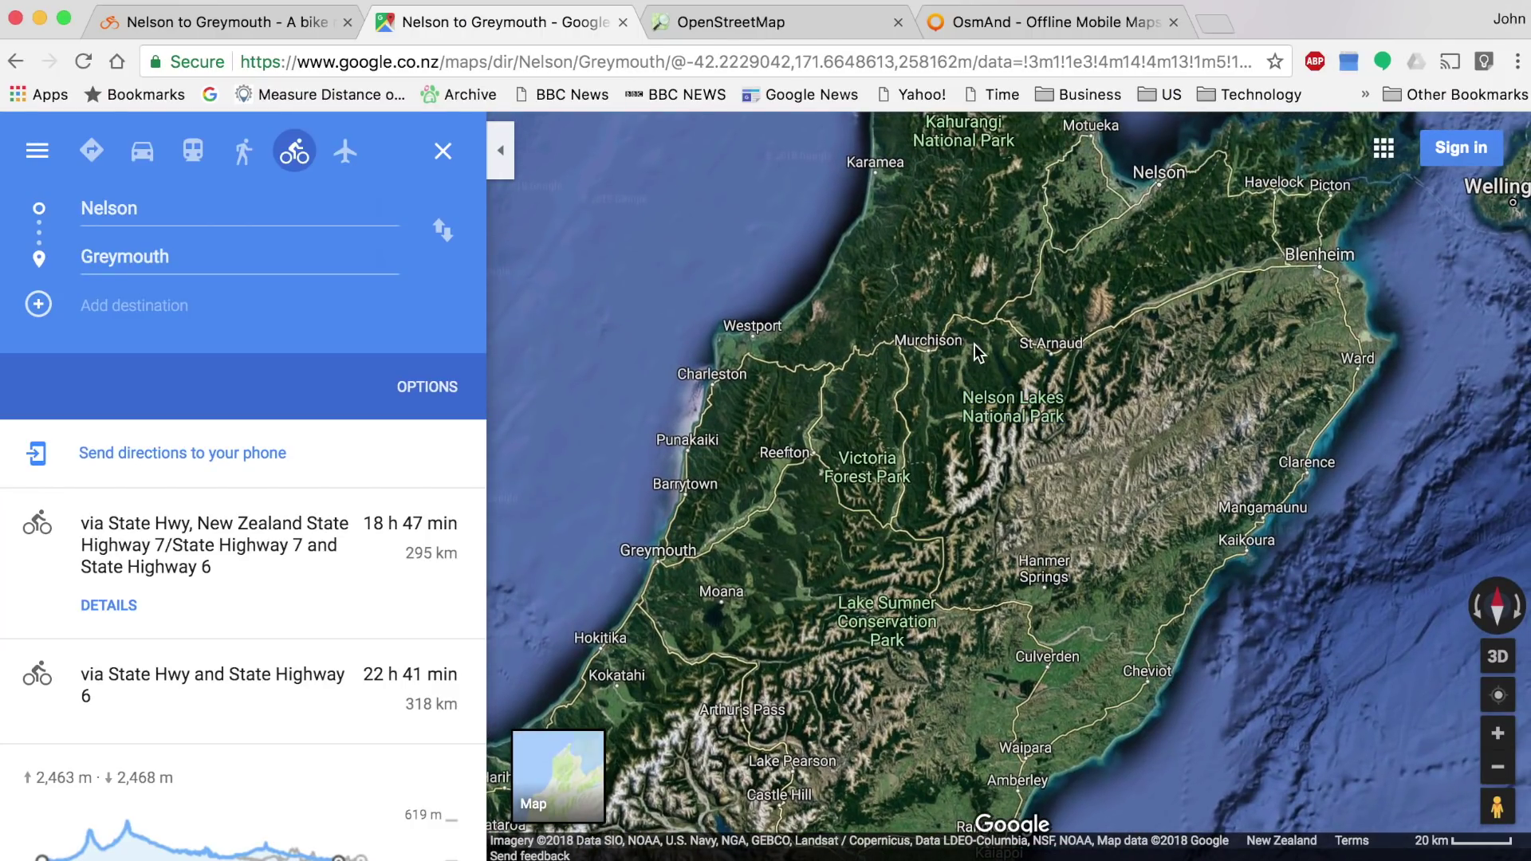
{"action": "scroll", "coordinate": [974, 343], "scroll_direction": "up", "scroll_amount": 3}
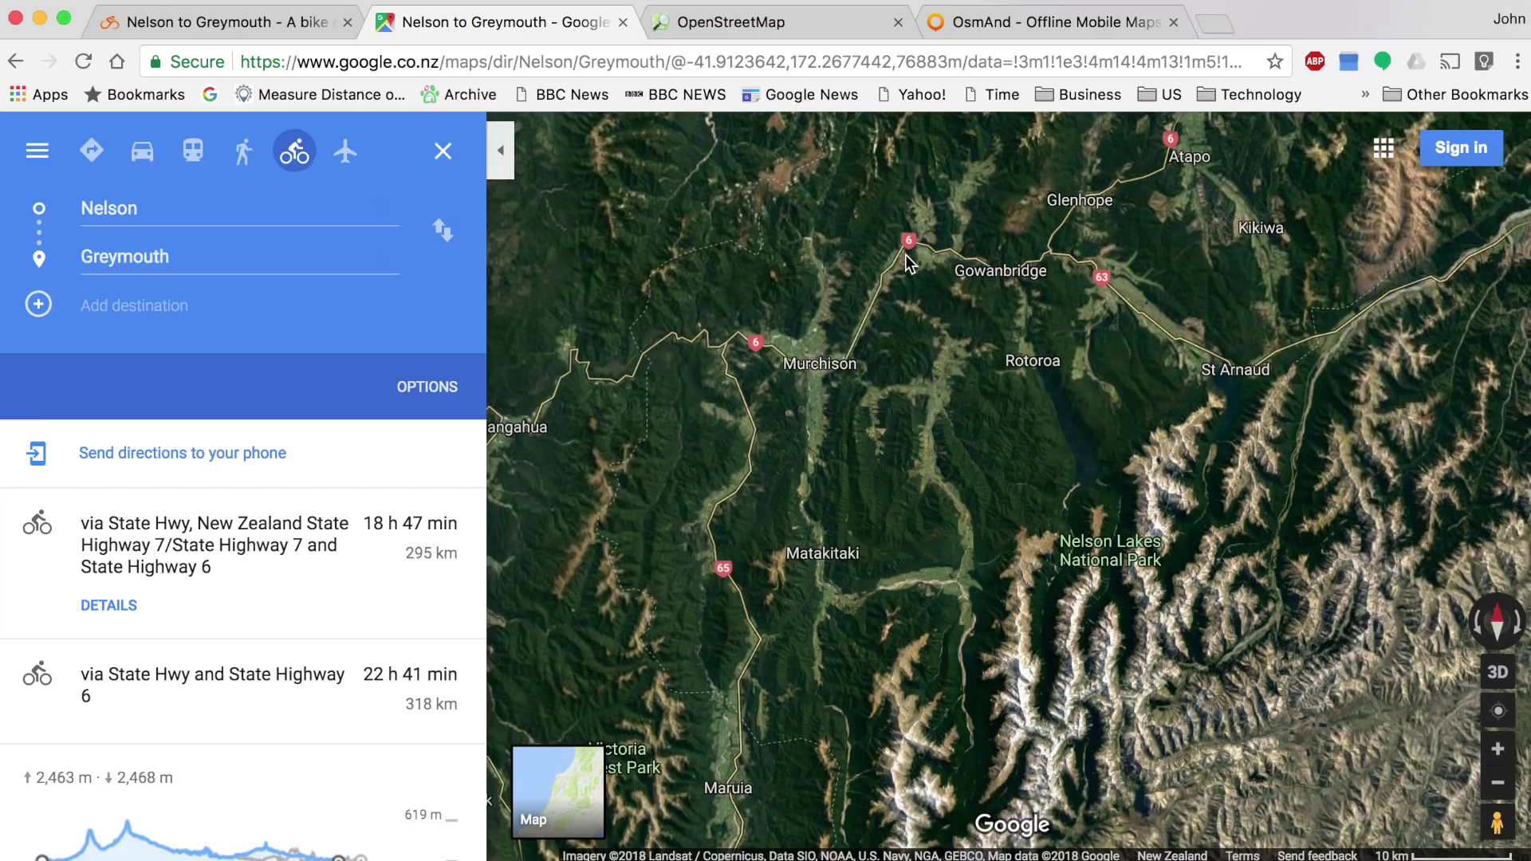
{"action": "scroll", "coordinate": [906, 255], "scroll_direction": "up", "scroll_amount": 2}
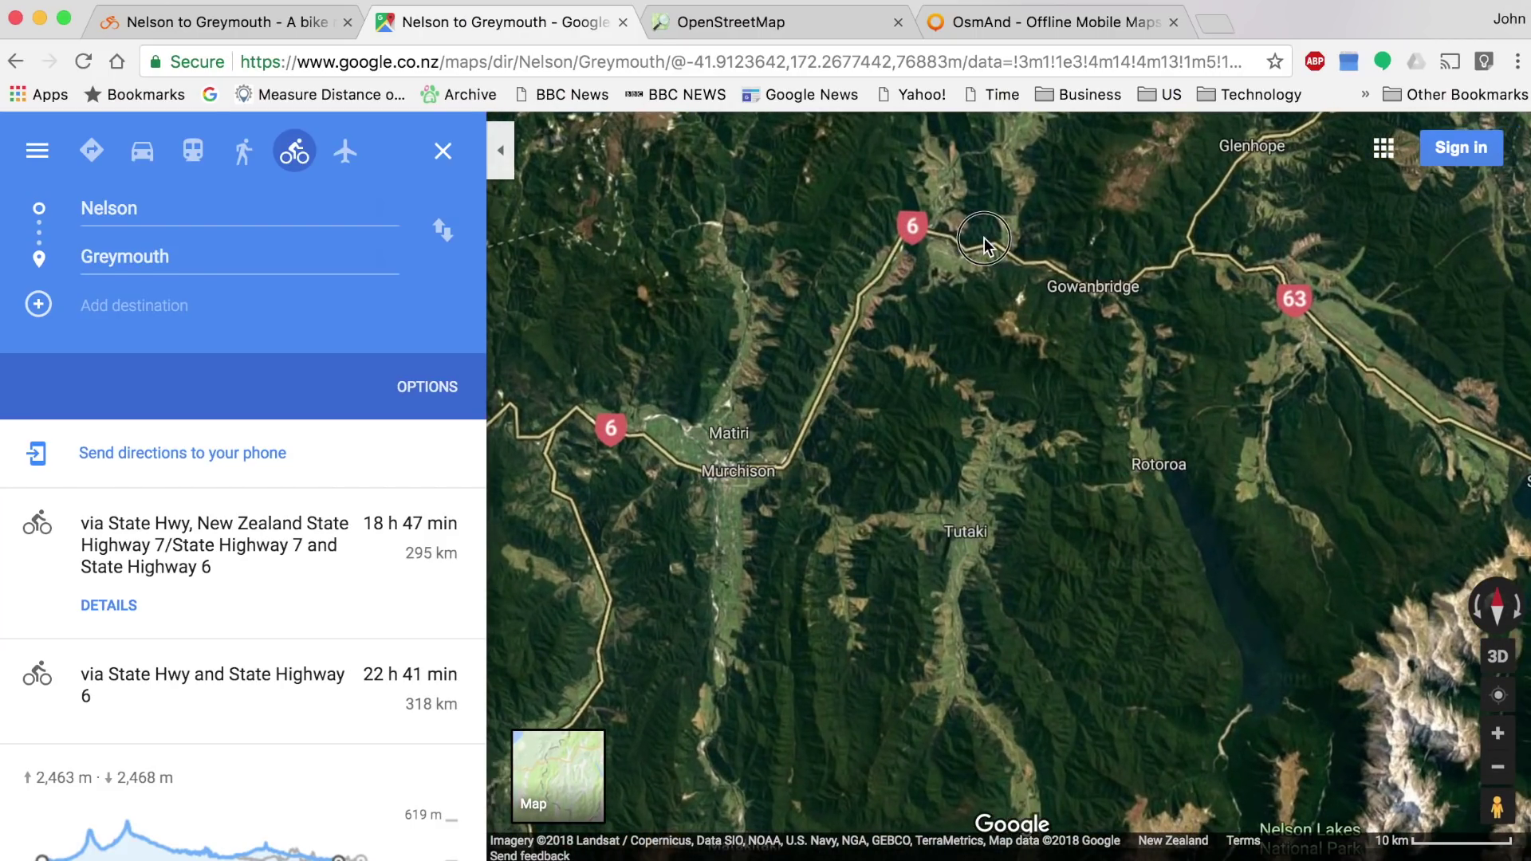
{"action": "left_click_drag", "start_coordinate": [975, 269], "coordinate": [877, 462]}
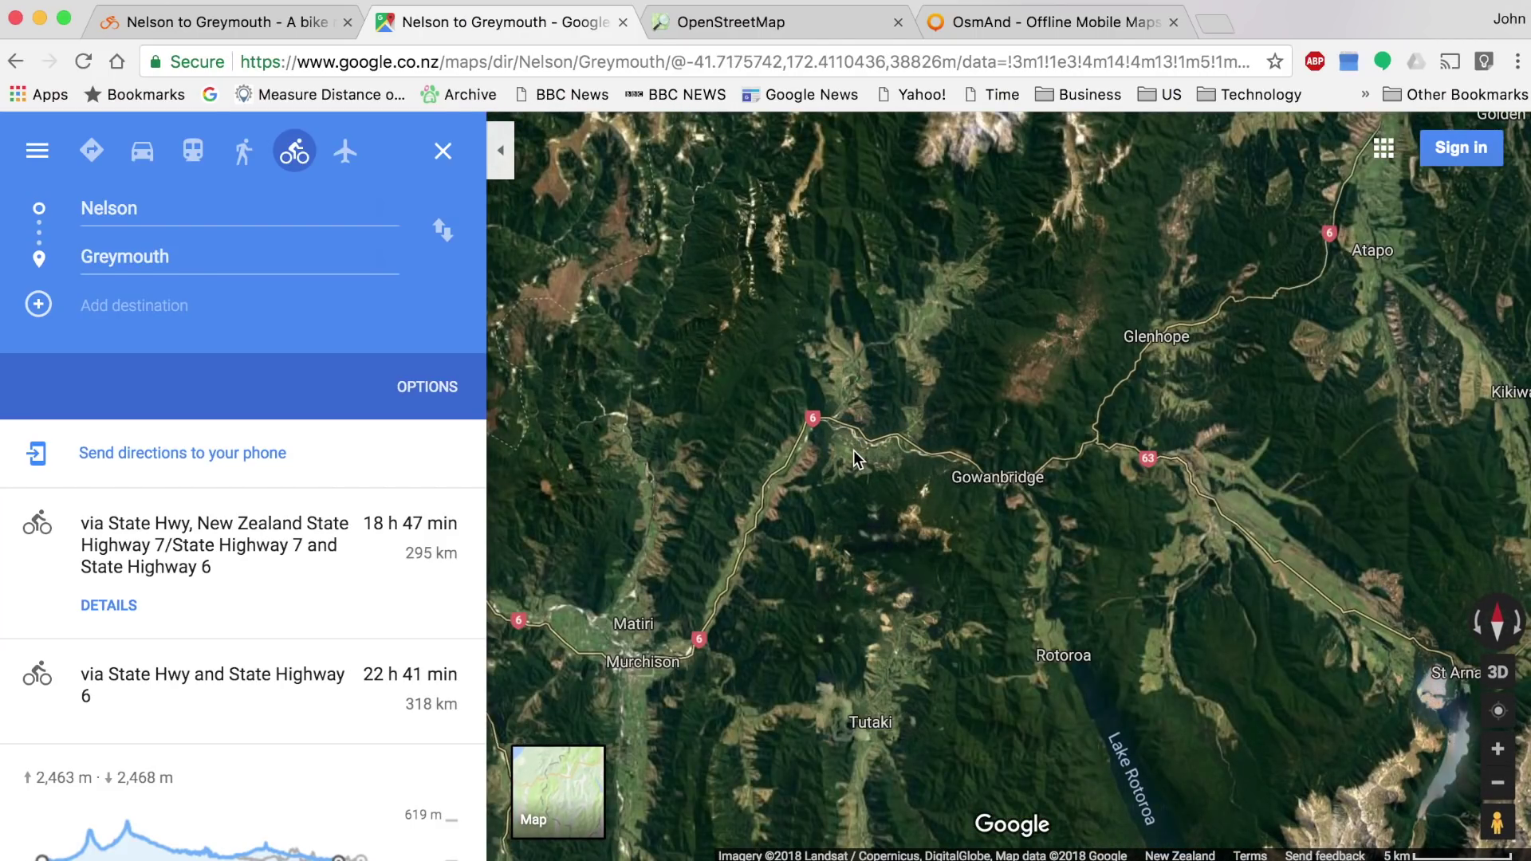
{"action": "scroll", "coordinate": [854, 451], "scroll_direction": "up", "scroll_amount": 2}
{"action": "scroll", "coordinate": [853, 450], "scroll_direction": "up", "scroll_amount": 3}
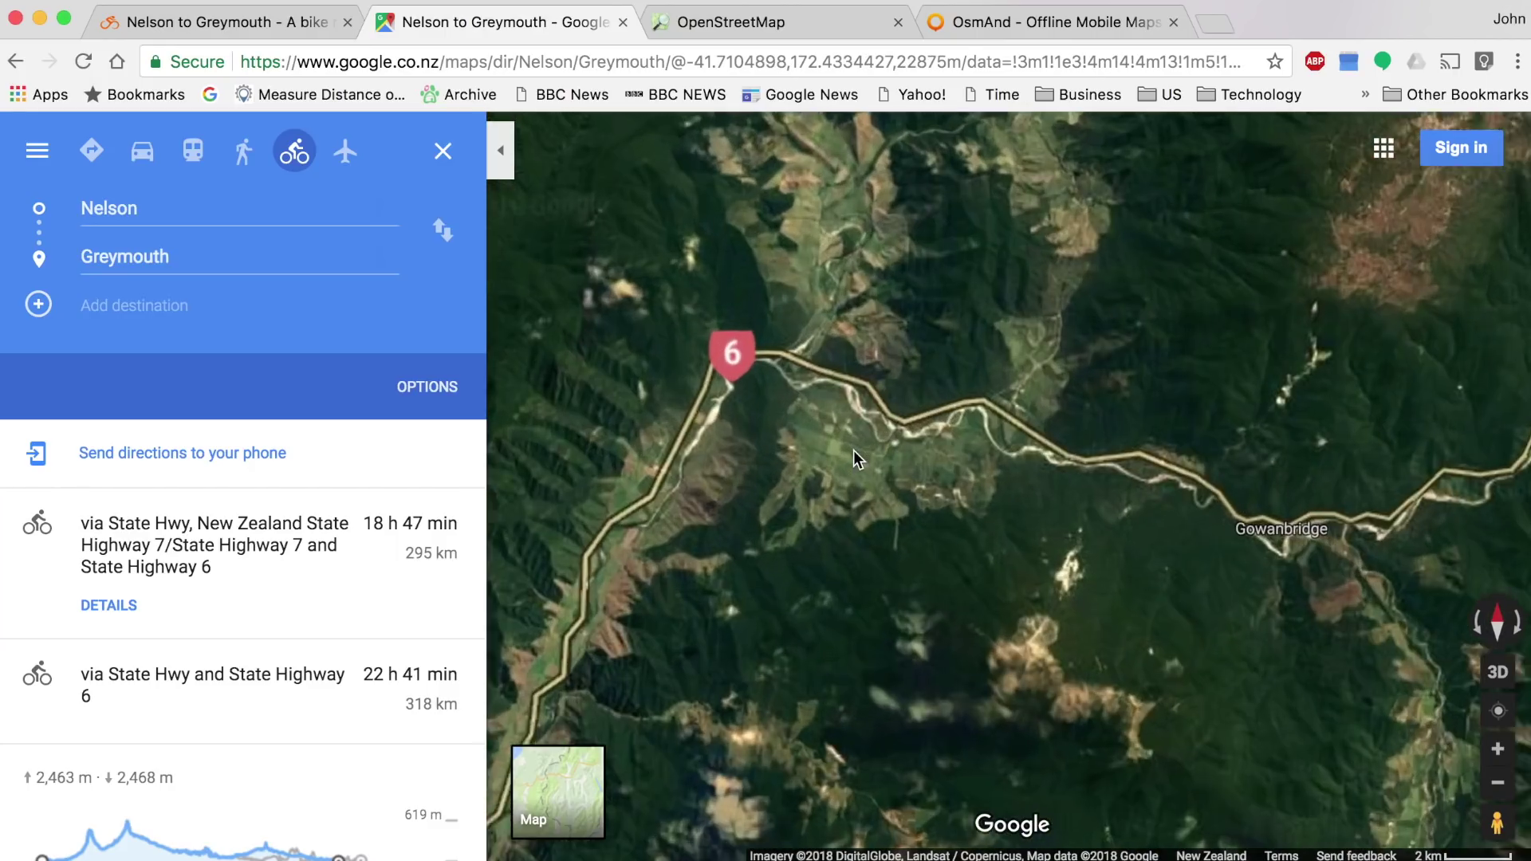
{"action": "scroll", "coordinate": [945, 421], "scroll_direction": "up", "scroll_amount": 2}
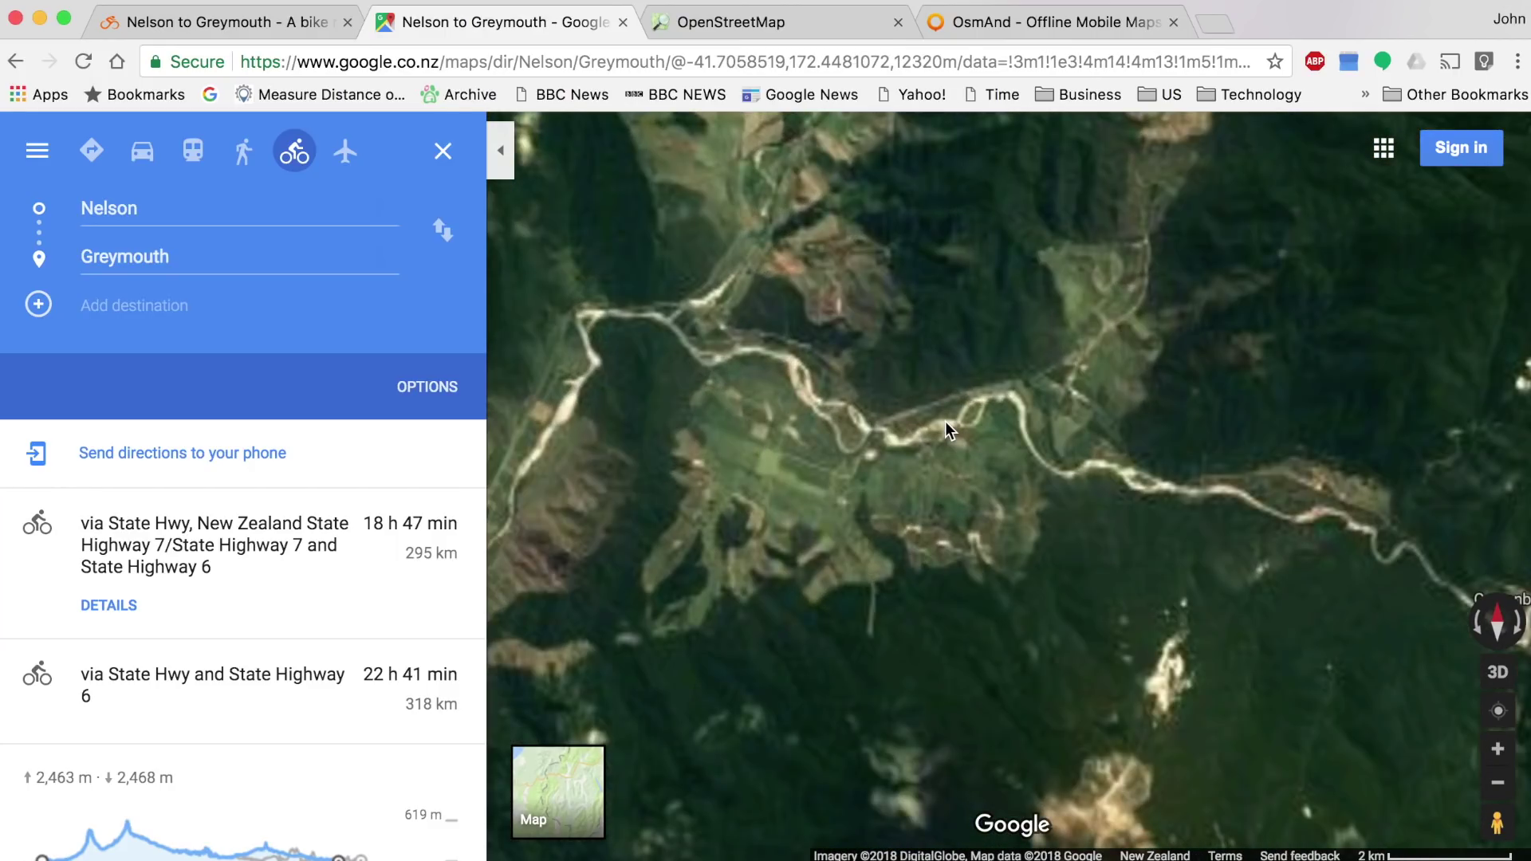
{"action": "scroll", "coordinate": [1083, 321], "scroll_direction": "up", "scroll_amount": 2}
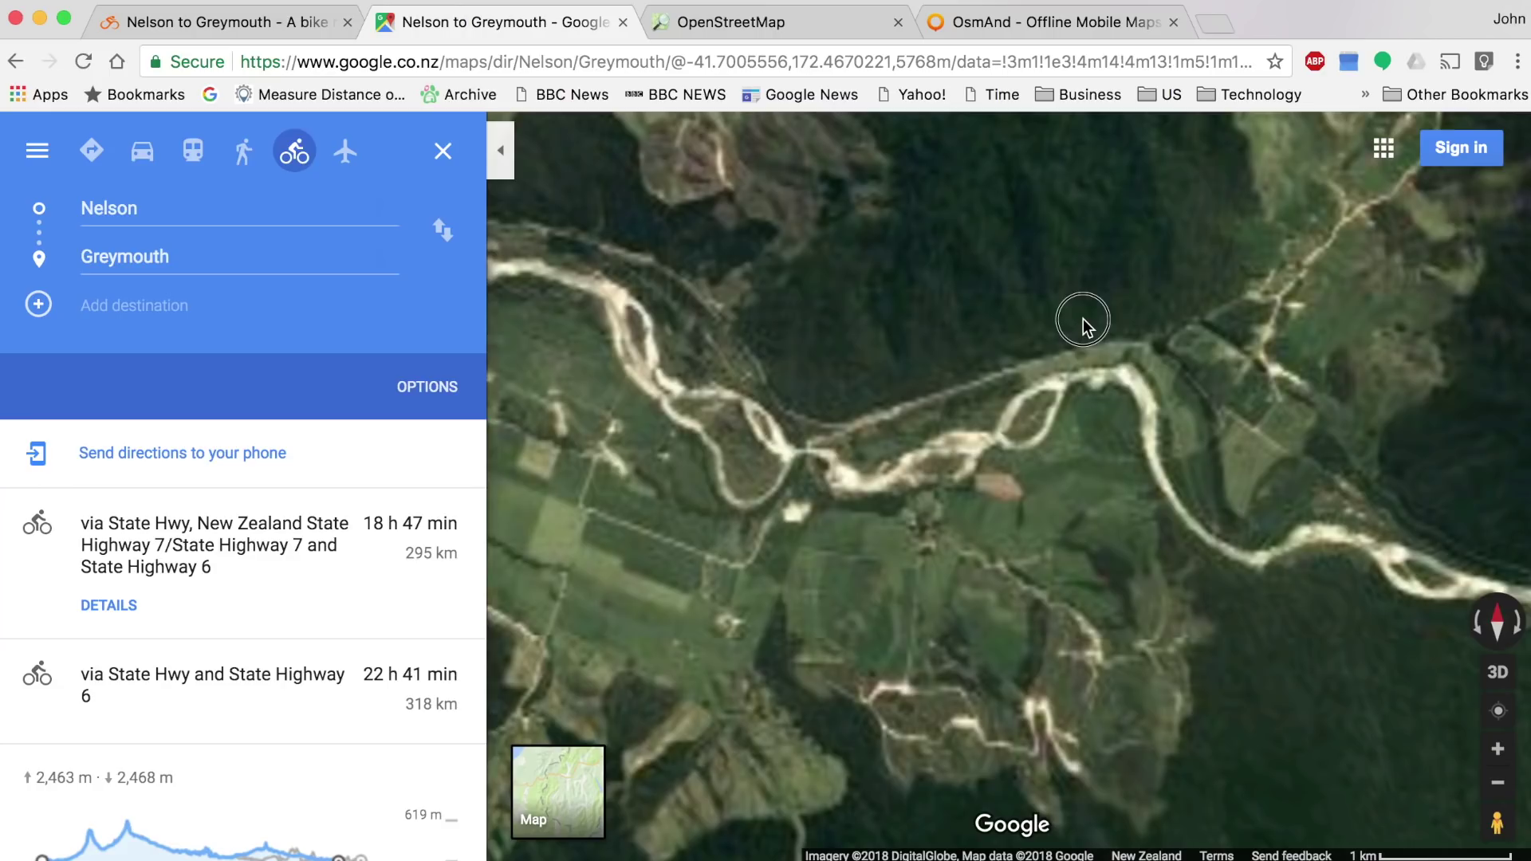
{"action": "left_click_drag", "start_coordinate": [896, 541], "coordinate": [822, 615]}
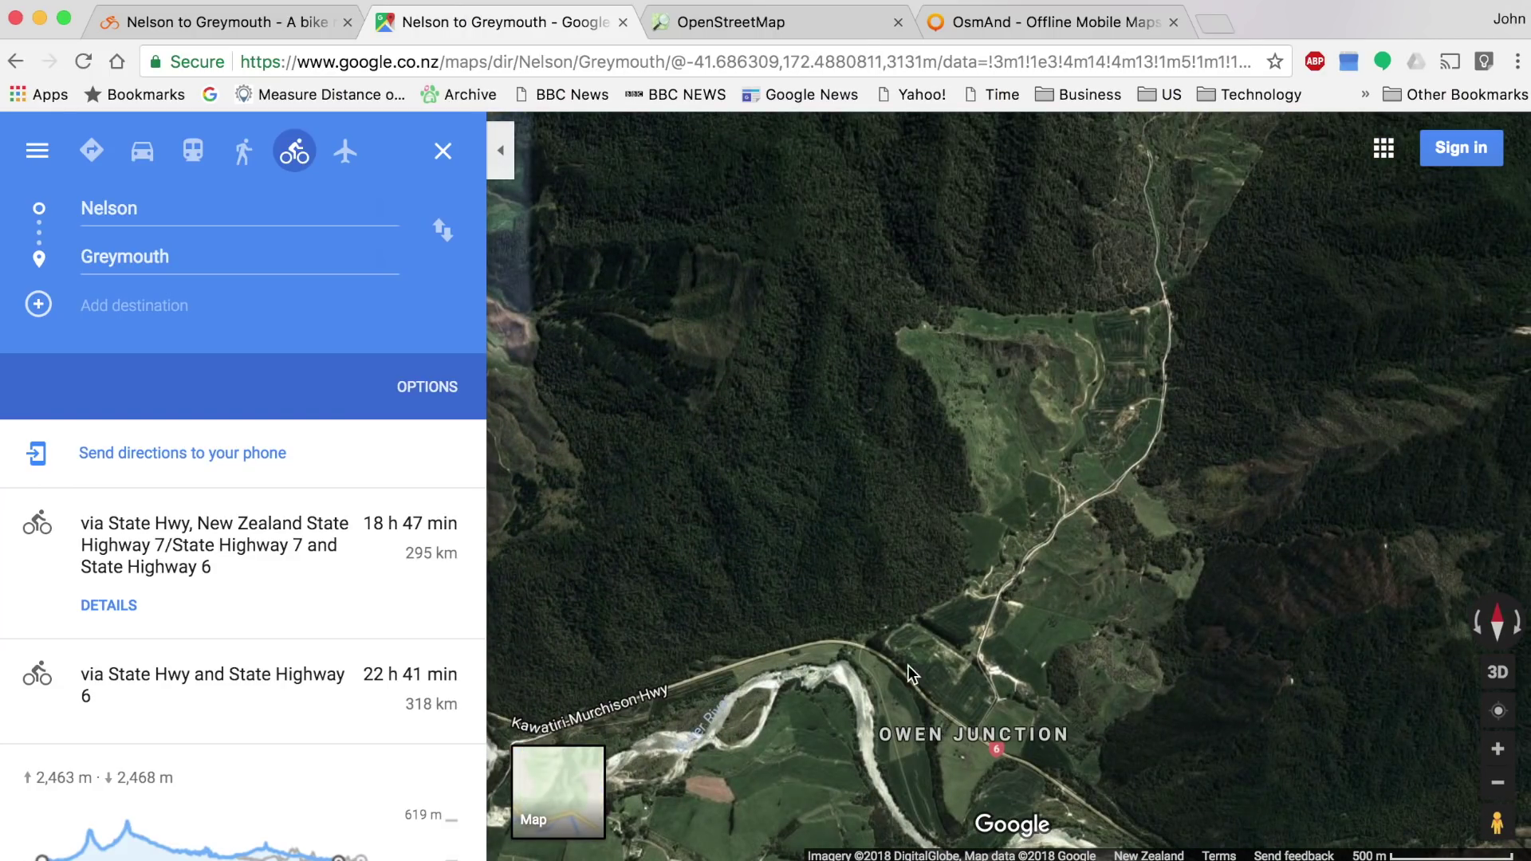
- Identify the road beside Owen Junction on the satellite imagery and examine the farm tracks and forested valleys to its north
{"action": "left_click", "coordinate": [867, 668]}
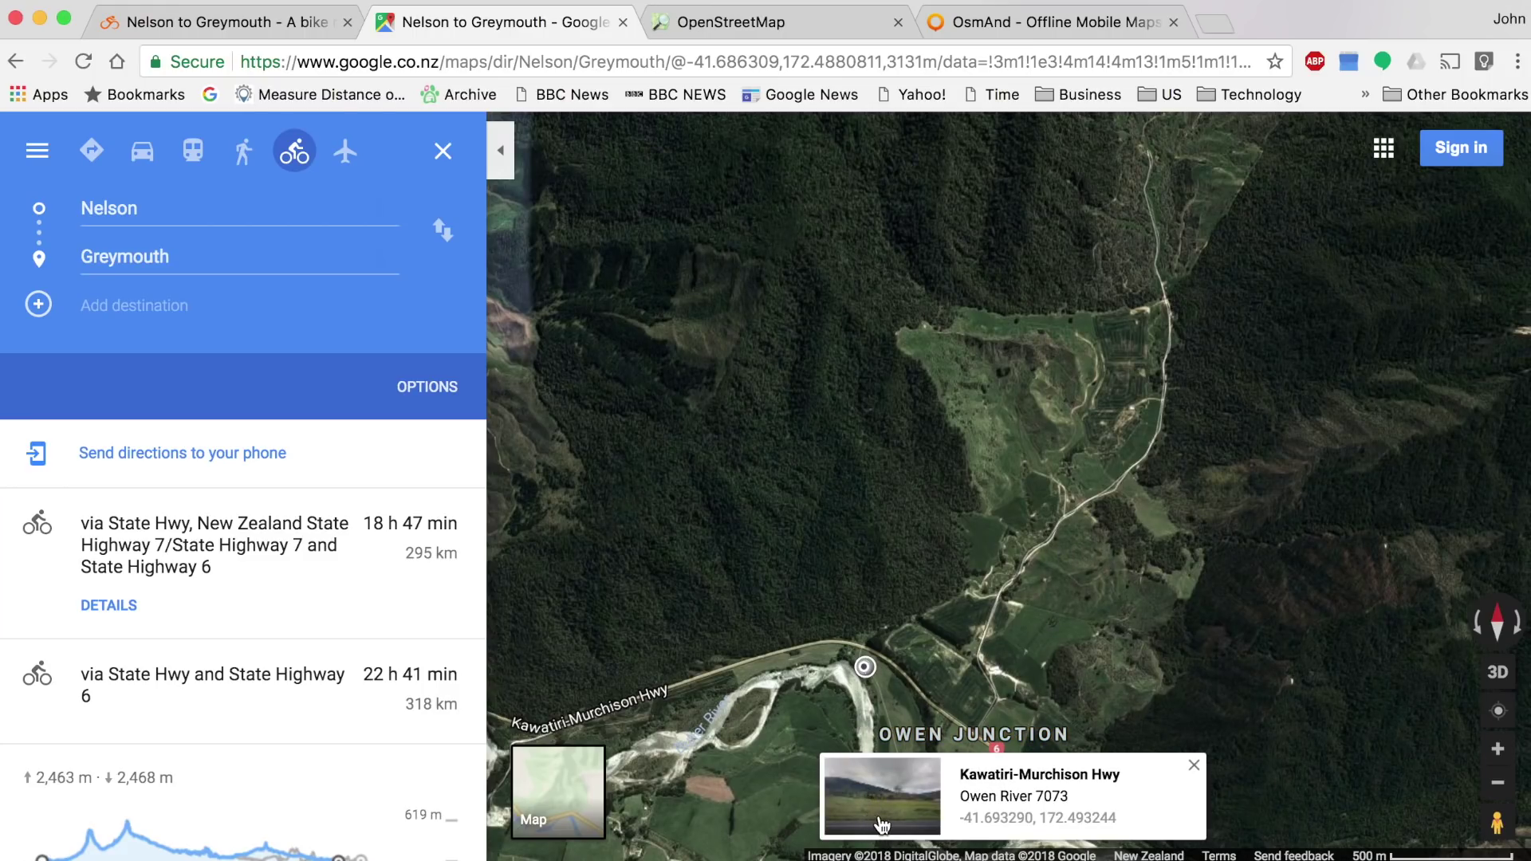
{"action": "left_click_drag", "start_coordinate": [1229, 338], "coordinate": [1076, 537]}
{"action": "left_click_drag", "start_coordinate": [1086, 250], "coordinate": [918, 523]}
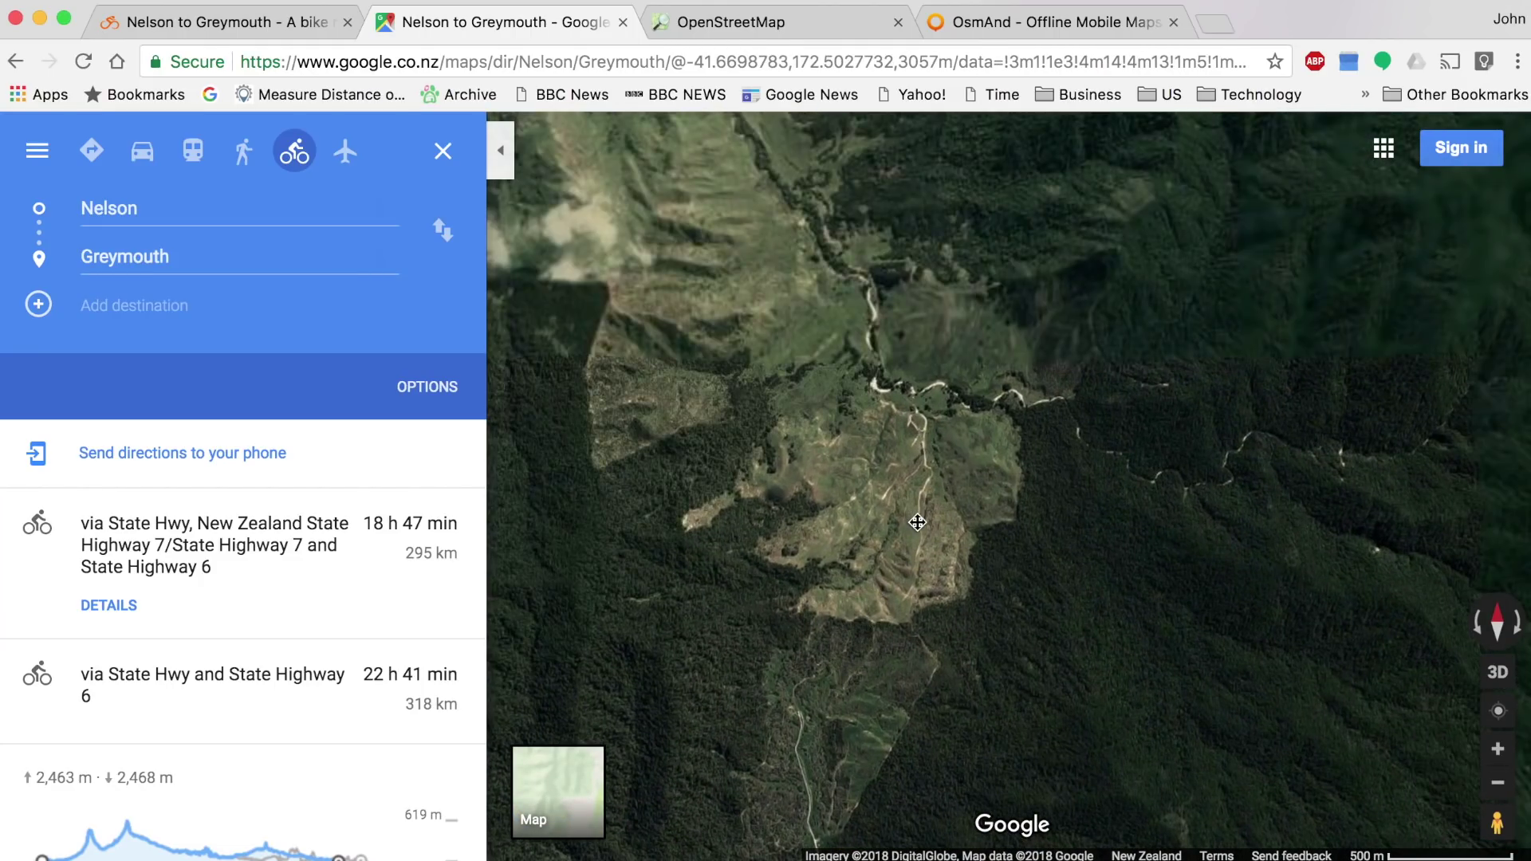
{"action": "left_click_drag", "start_coordinate": [923, 402], "coordinate": [918, 558]}
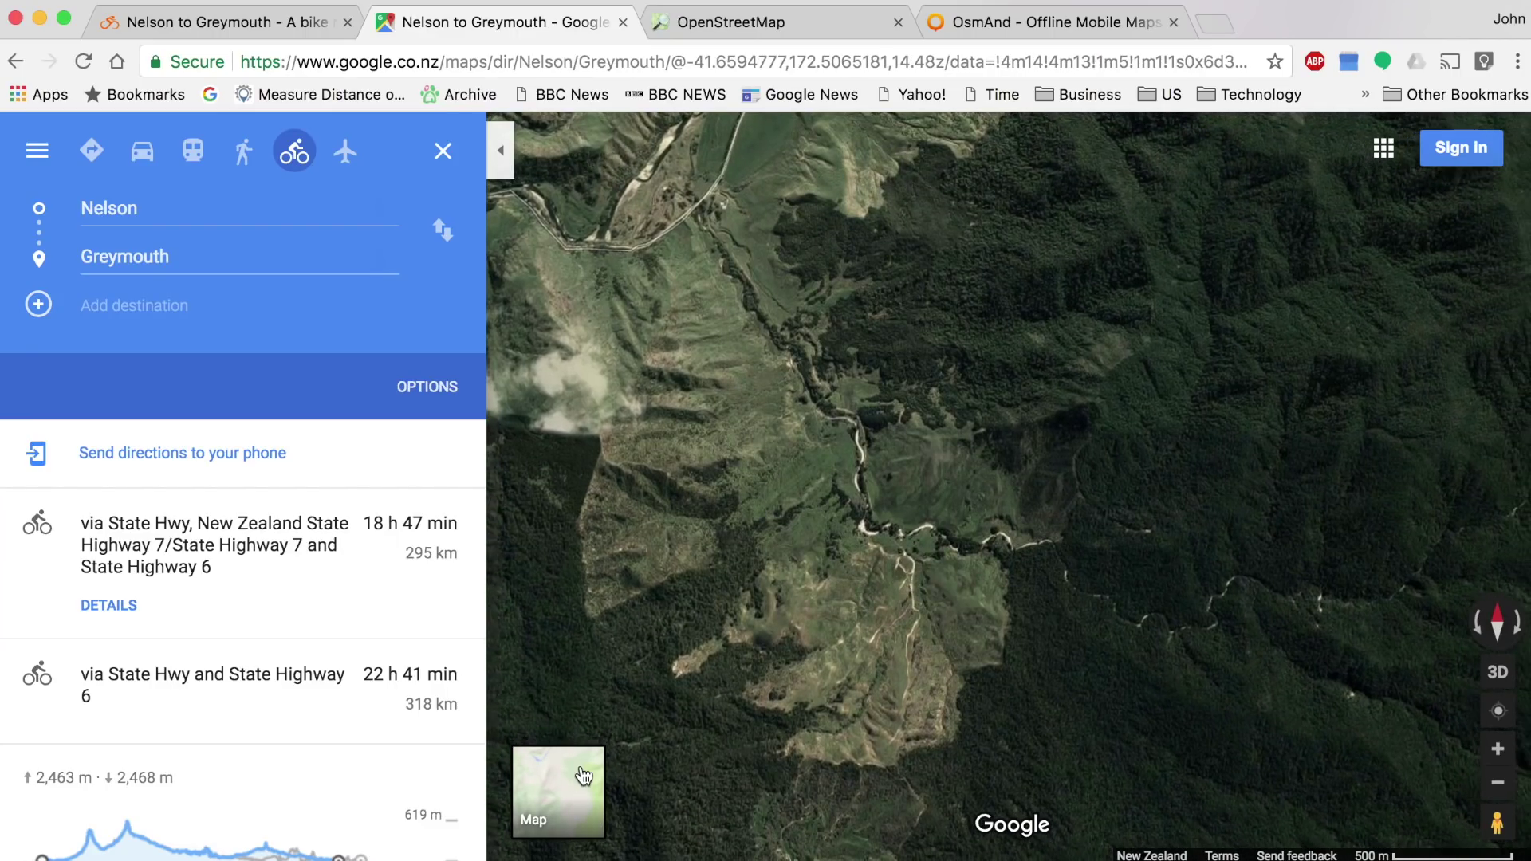
- Switch to the standard map and compare the same country from the Owen River across to Glenhope and Atapo
{"action": "left_click", "coordinate": [565, 785]}
{"action": "scroll", "coordinate": [823, 461], "scroll_direction": "down", "scroll_amount": 3}
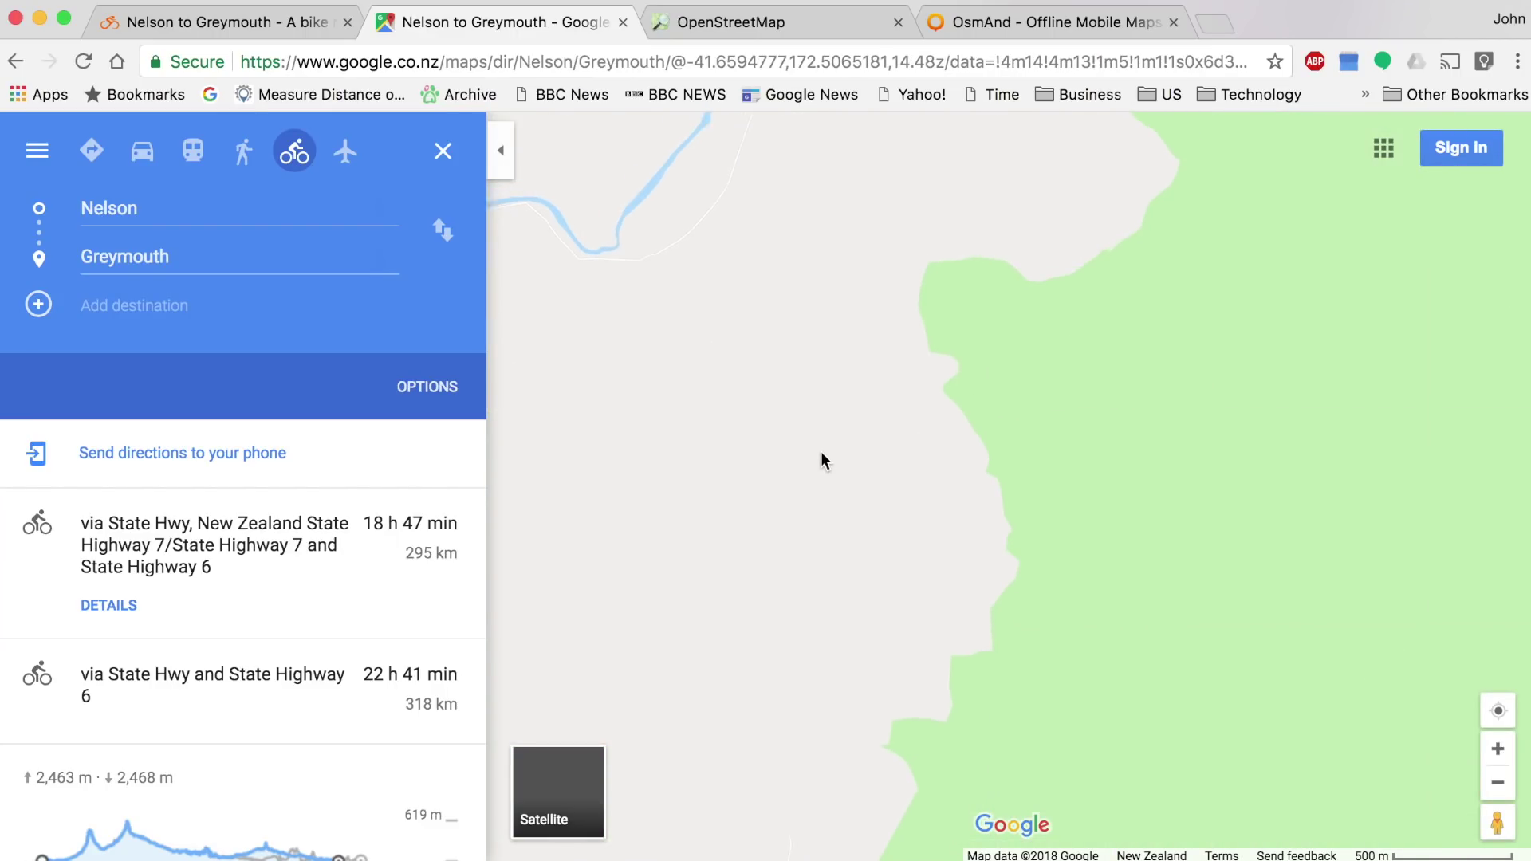
{"action": "scroll", "coordinate": [697, 458], "scroll_direction": "down", "scroll_amount": 1}
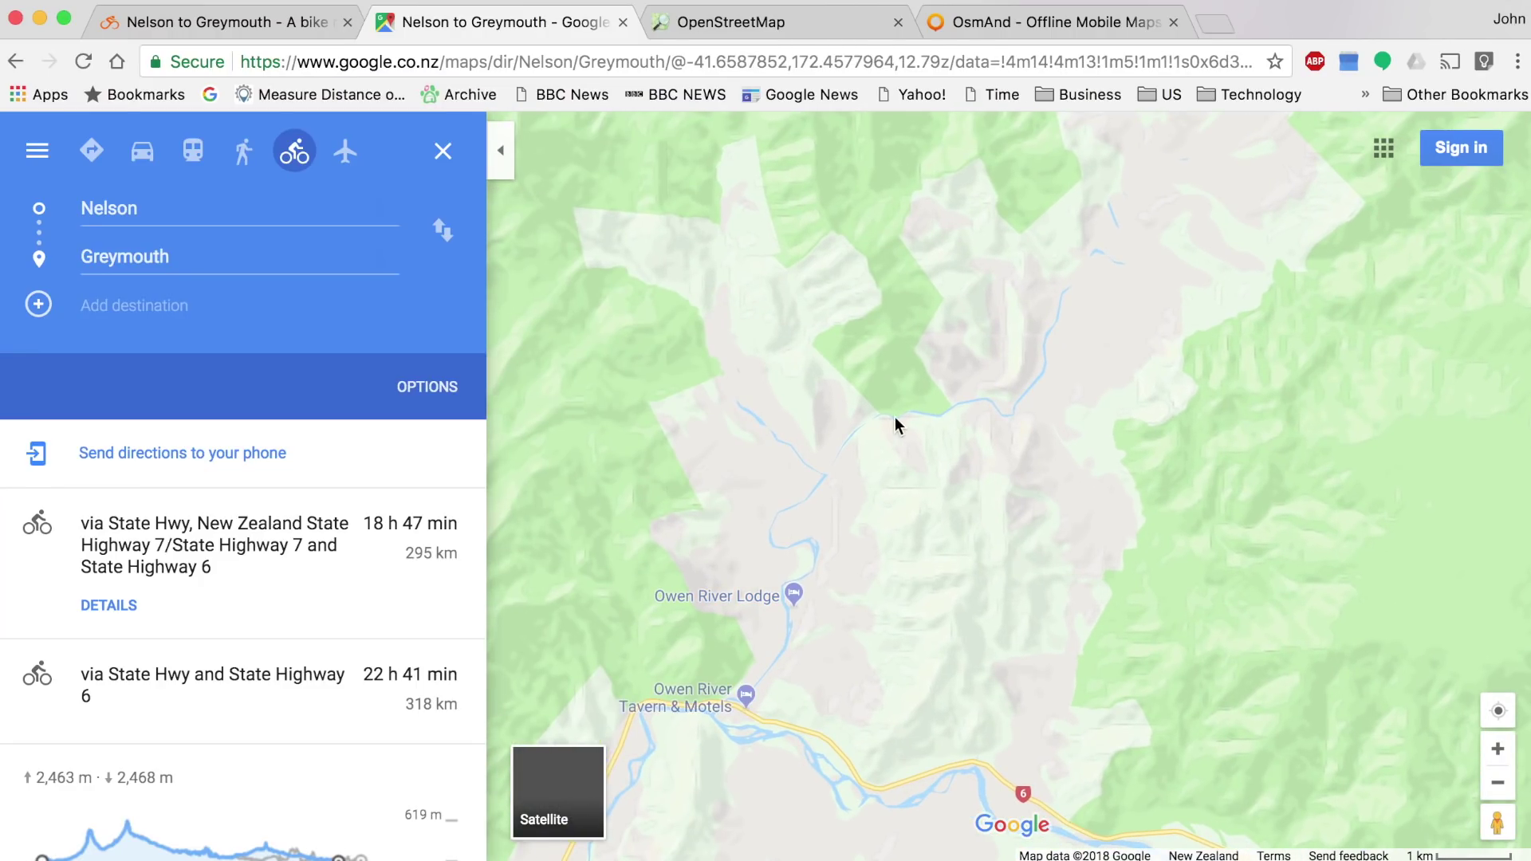
{"action": "left_click_drag", "start_coordinate": [1043, 349], "coordinate": [957, 462]}
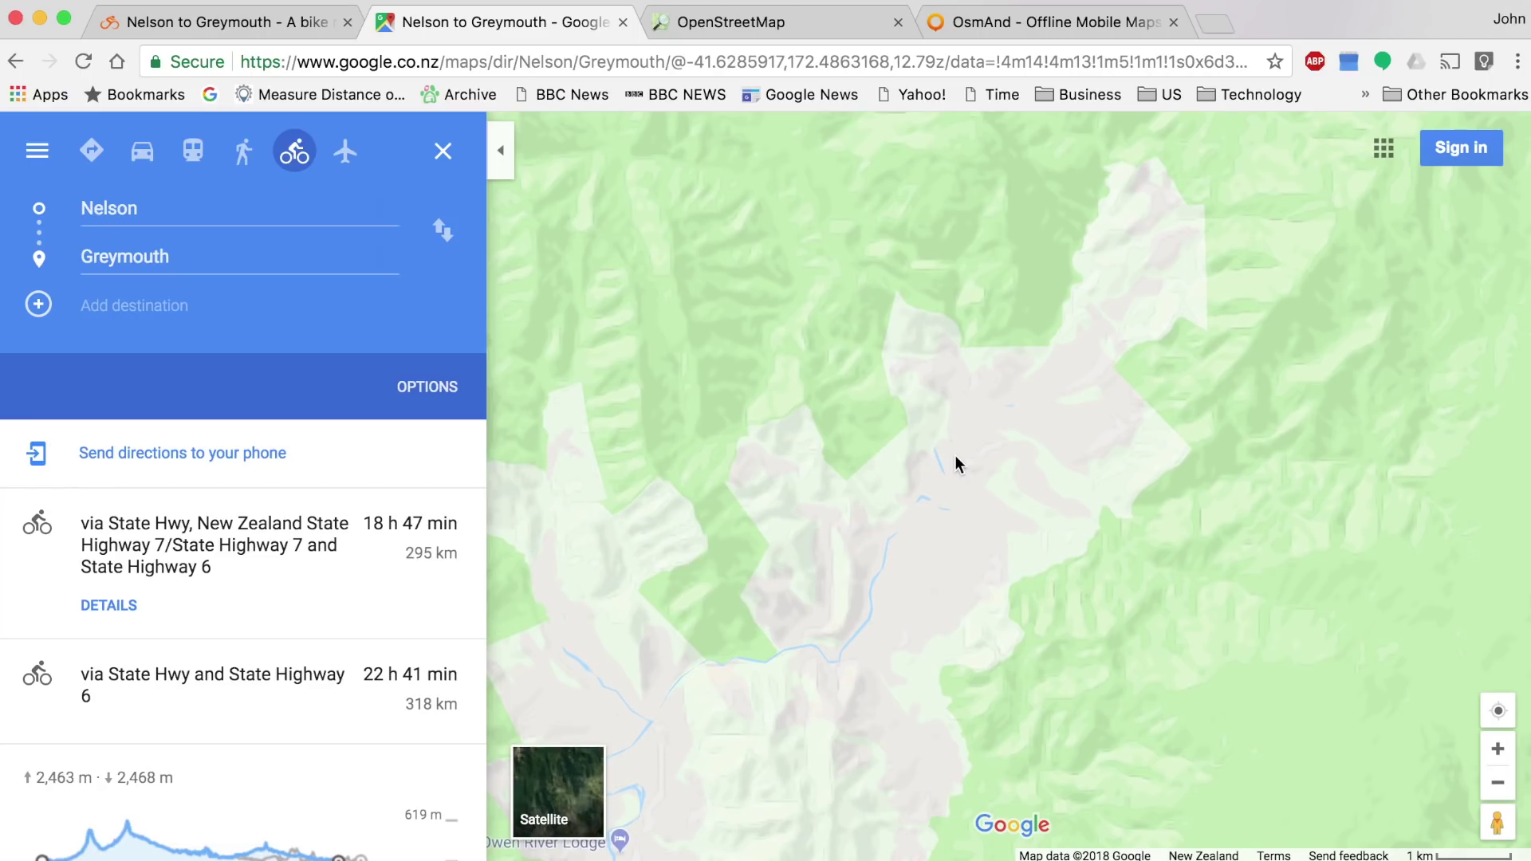
{"action": "scroll", "coordinate": [1002, 417], "scroll_direction": "down", "scroll_amount": 2}
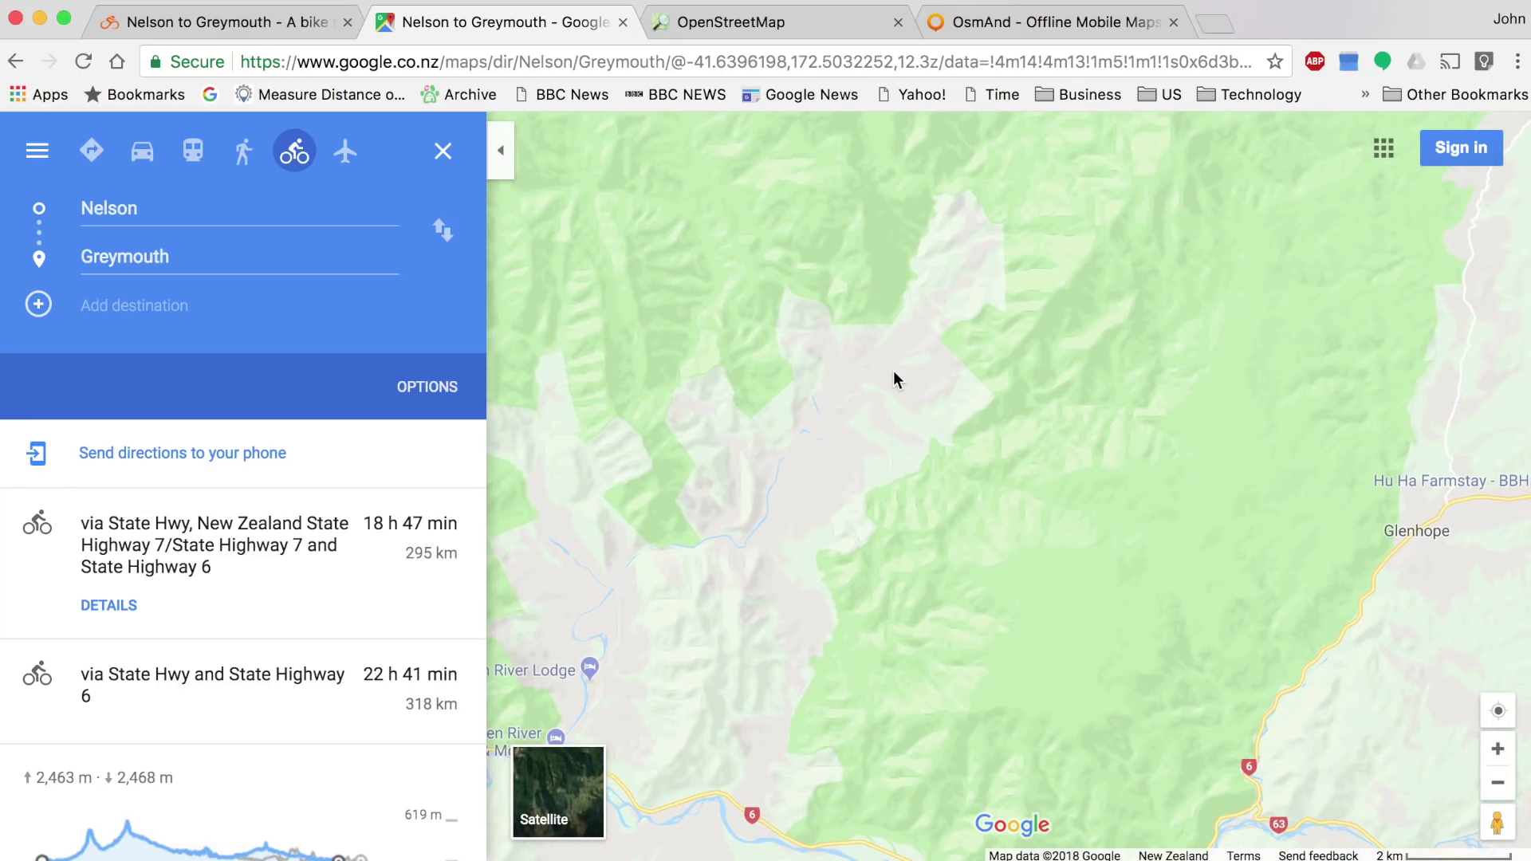
{"action": "left_click_drag", "start_coordinate": [1138, 397], "coordinate": [806, 619]}
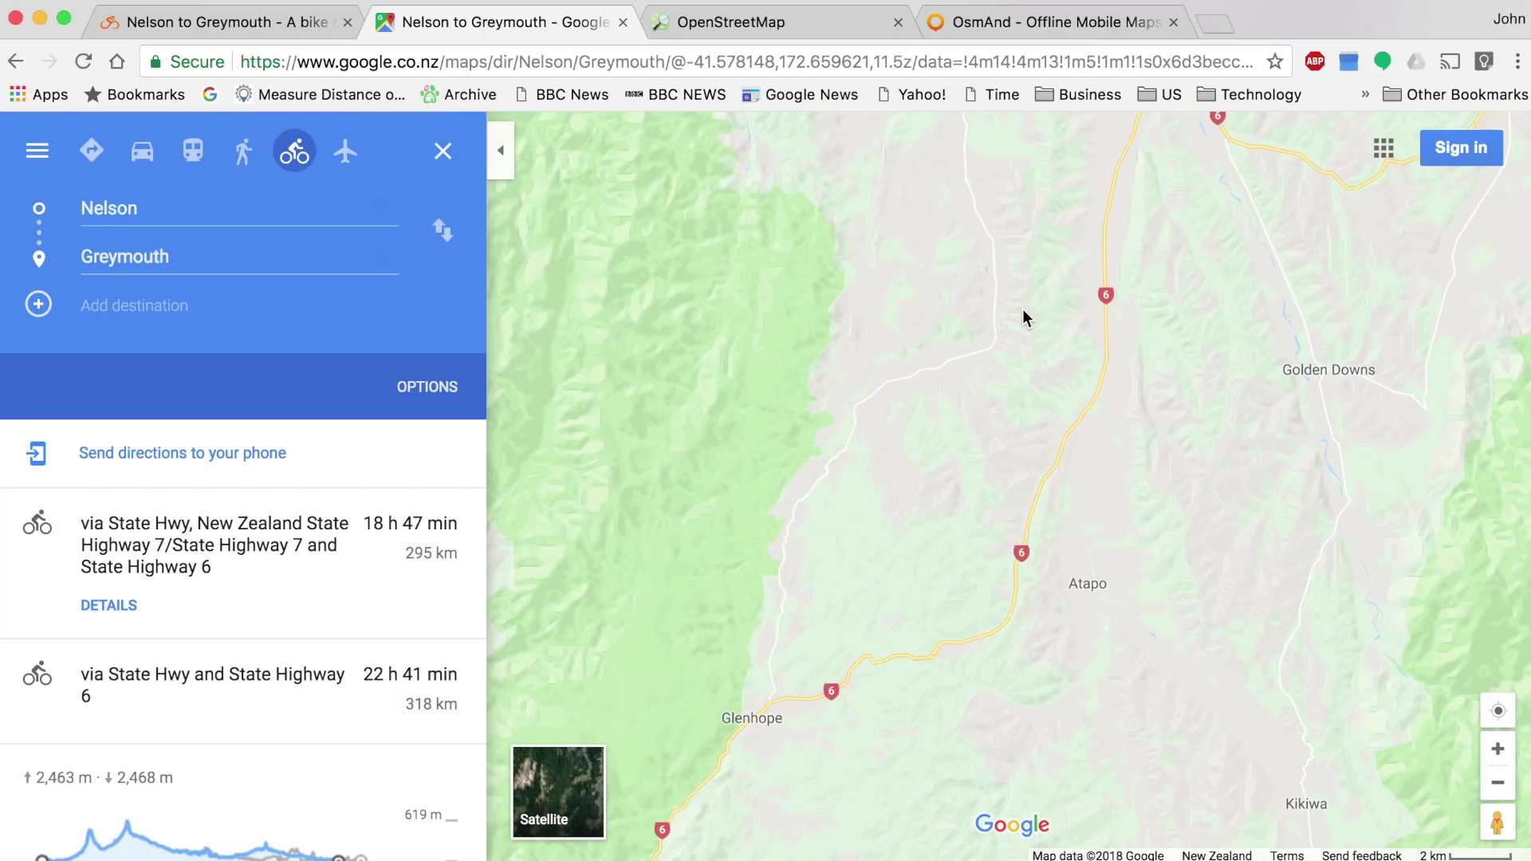
- Switch back to satellite imagery and examine the valleys and forest between Glenhope, Golden Downs and Tapawera
{"action": "left_click", "coordinate": [539, 792]}
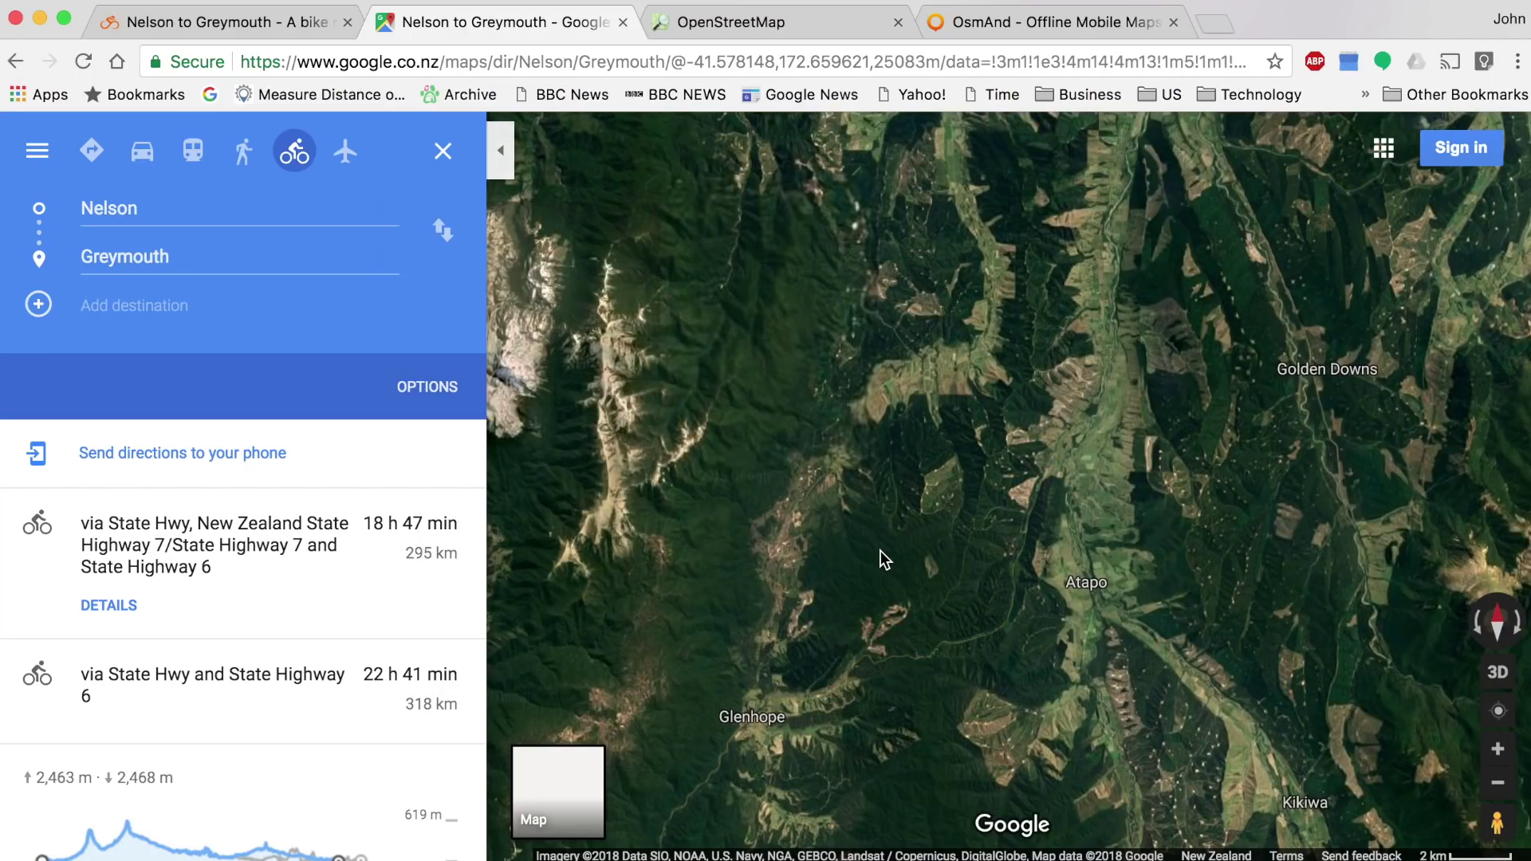
{"action": "left_click_drag", "start_coordinate": [1094, 386], "coordinate": [847, 488]}
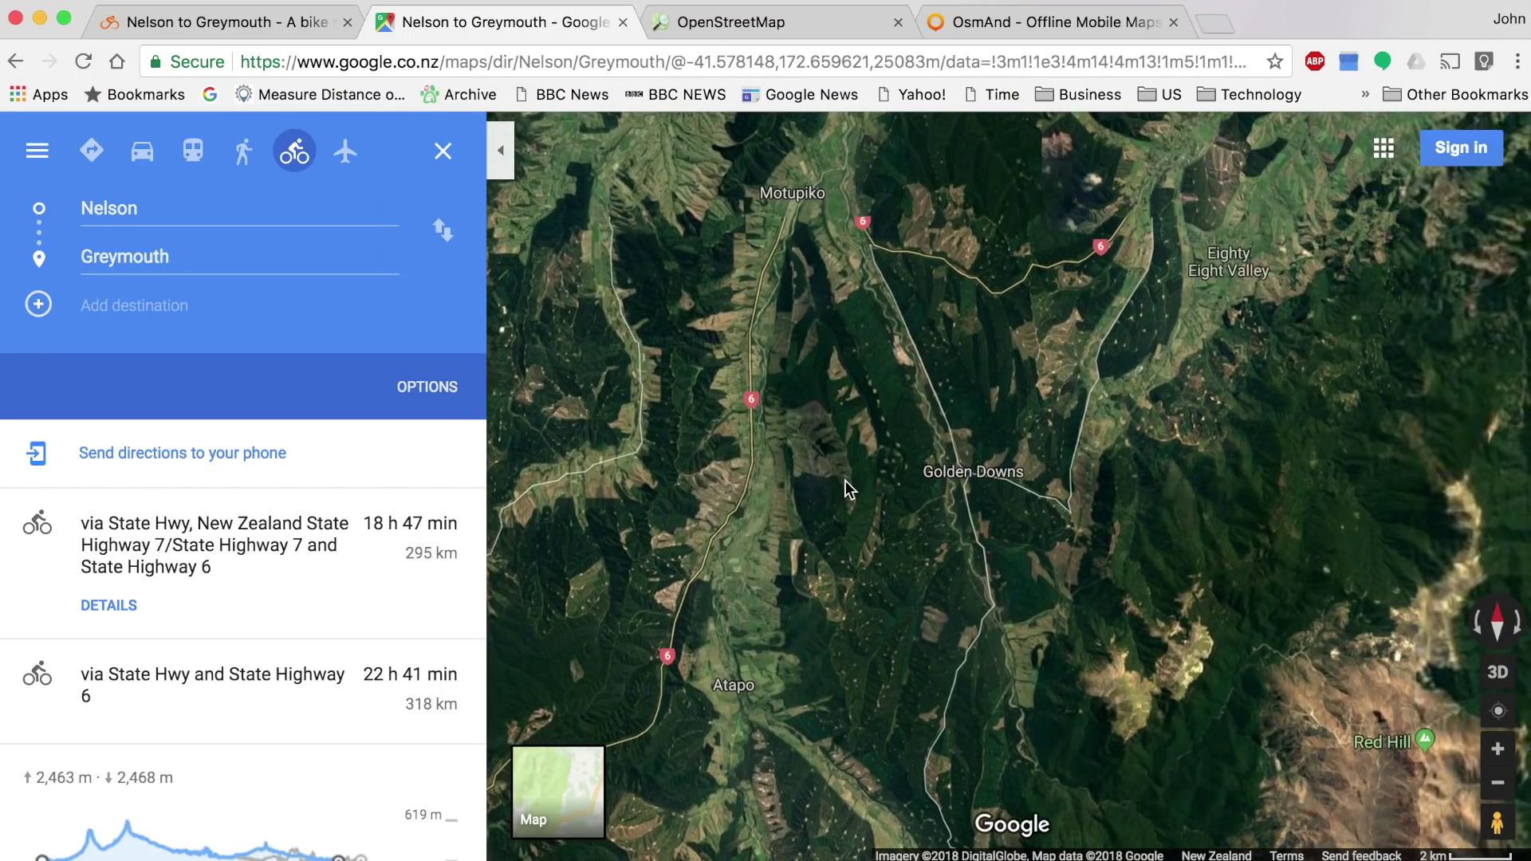
{"action": "left_click_drag", "start_coordinate": [1009, 189], "coordinate": [980, 496]}
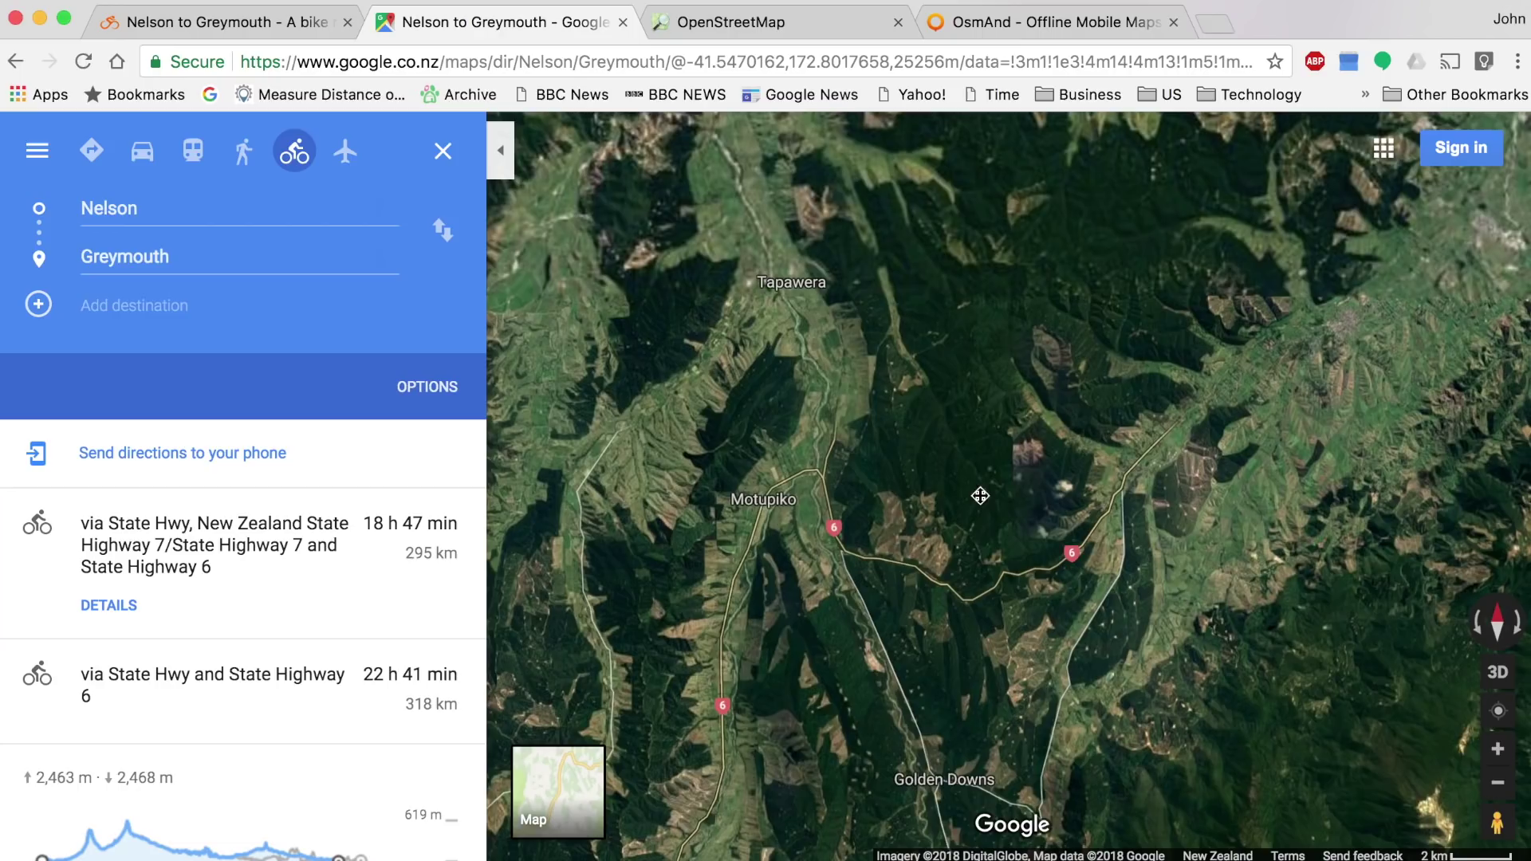
{"action": "scroll", "coordinate": [973, 419], "scroll_direction": "up", "scroll_amount": 1}
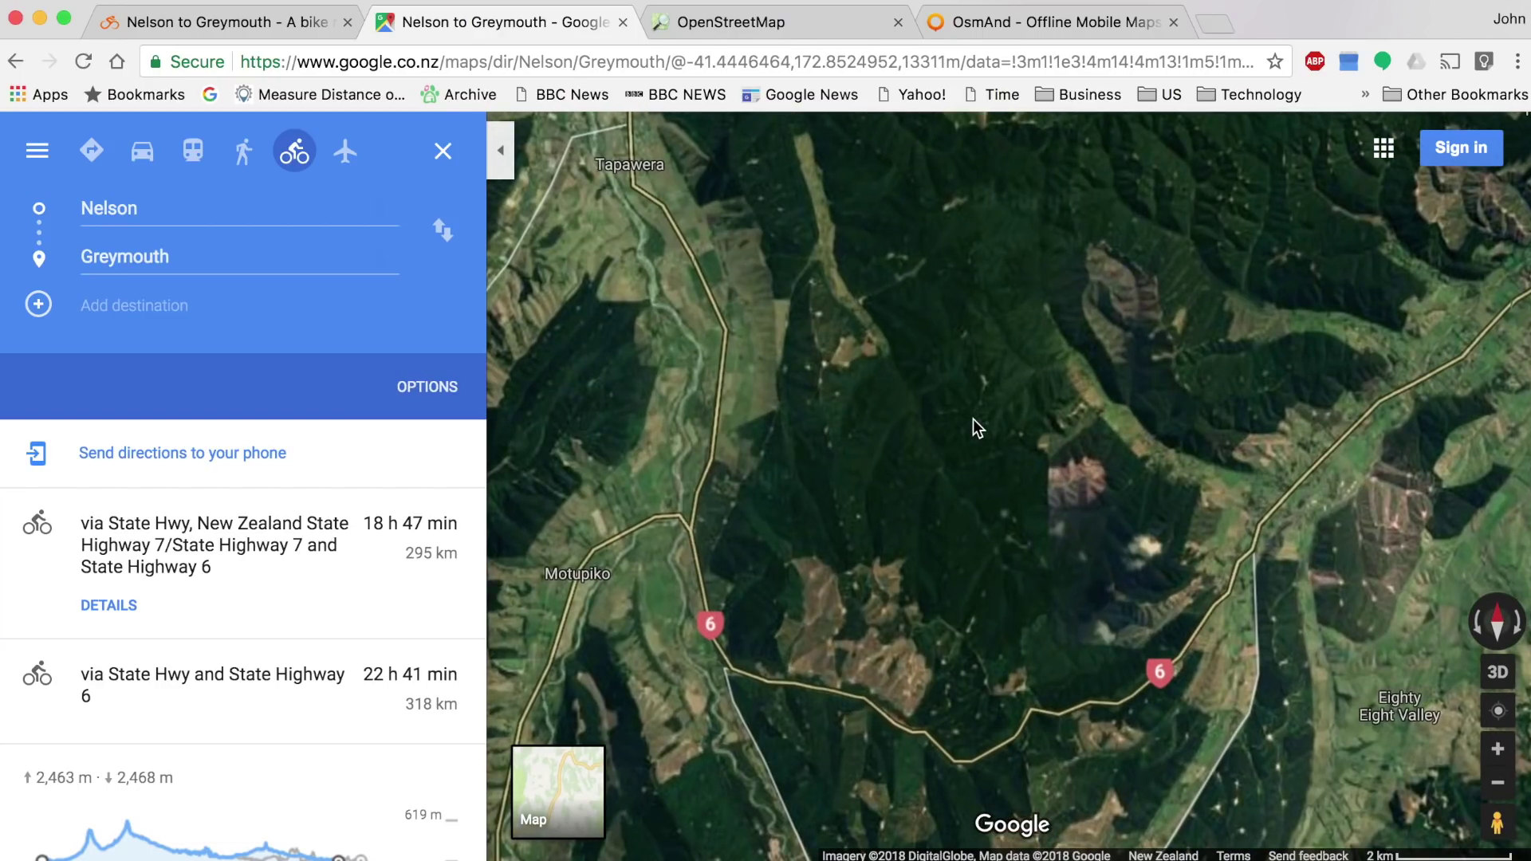
{"action": "scroll", "coordinate": [973, 419], "scroll_direction": "up", "scroll_amount": 1}
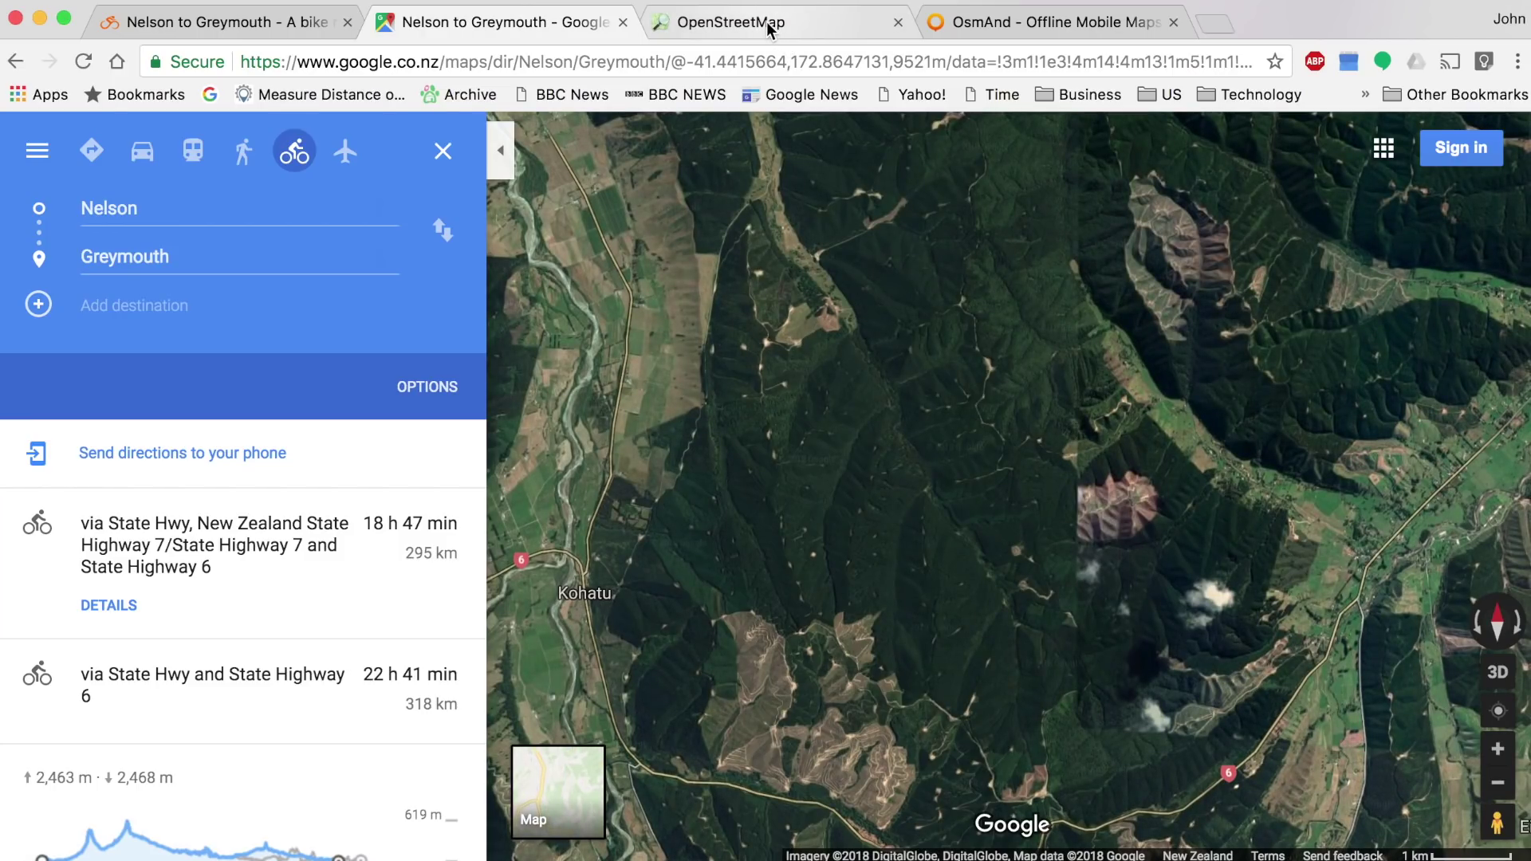
- Return to the standard map and check the hills east of the Motueka Valley Hwy for tracks
{"action": "left_click", "coordinate": [563, 802]}
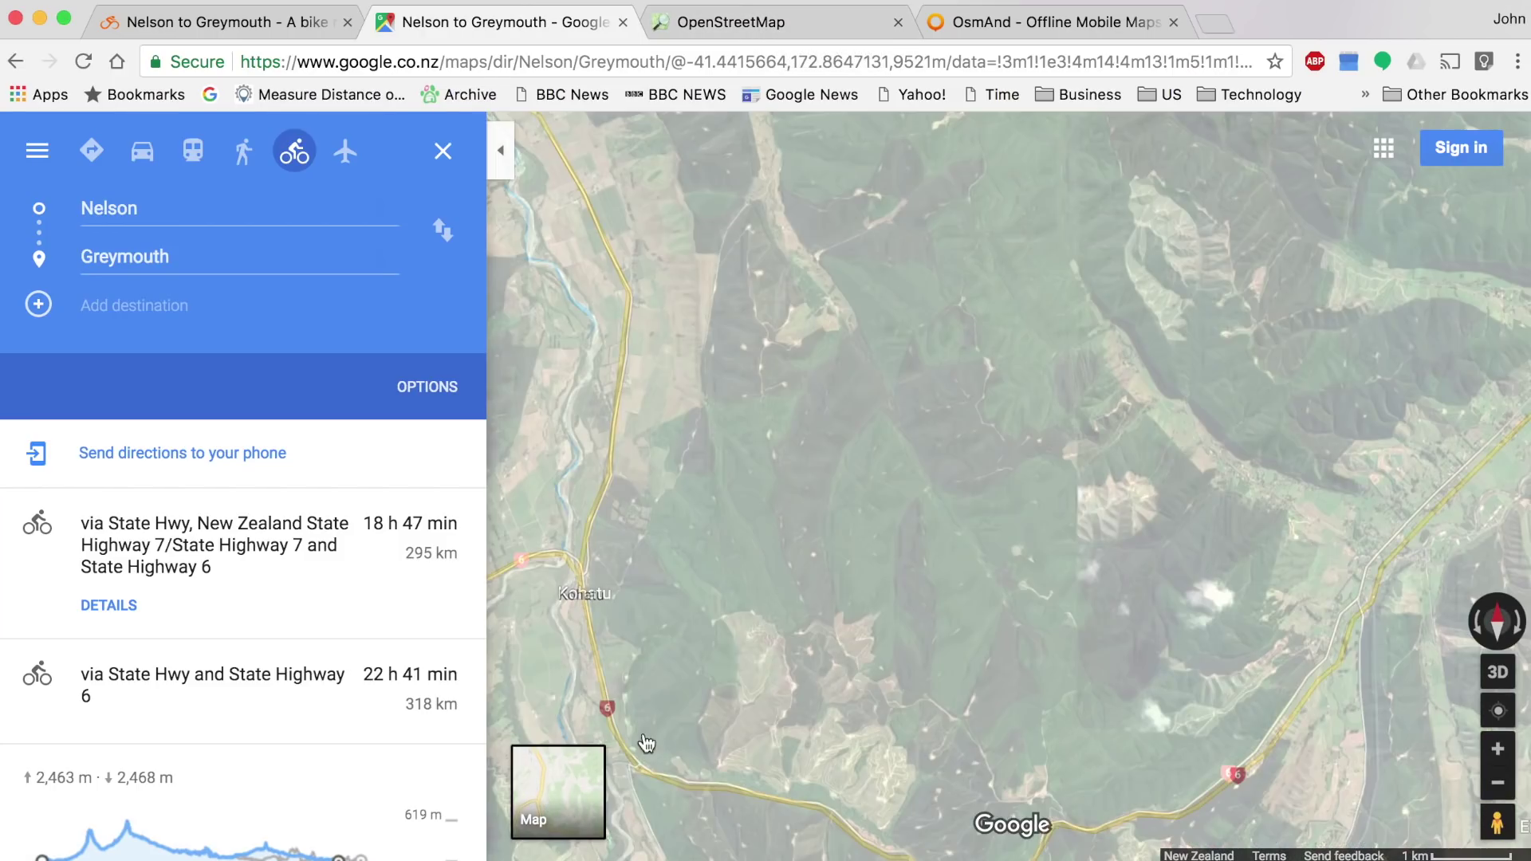
{"action": "left_click_drag", "start_coordinate": [1118, 346], "coordinate": [1173, 524]}
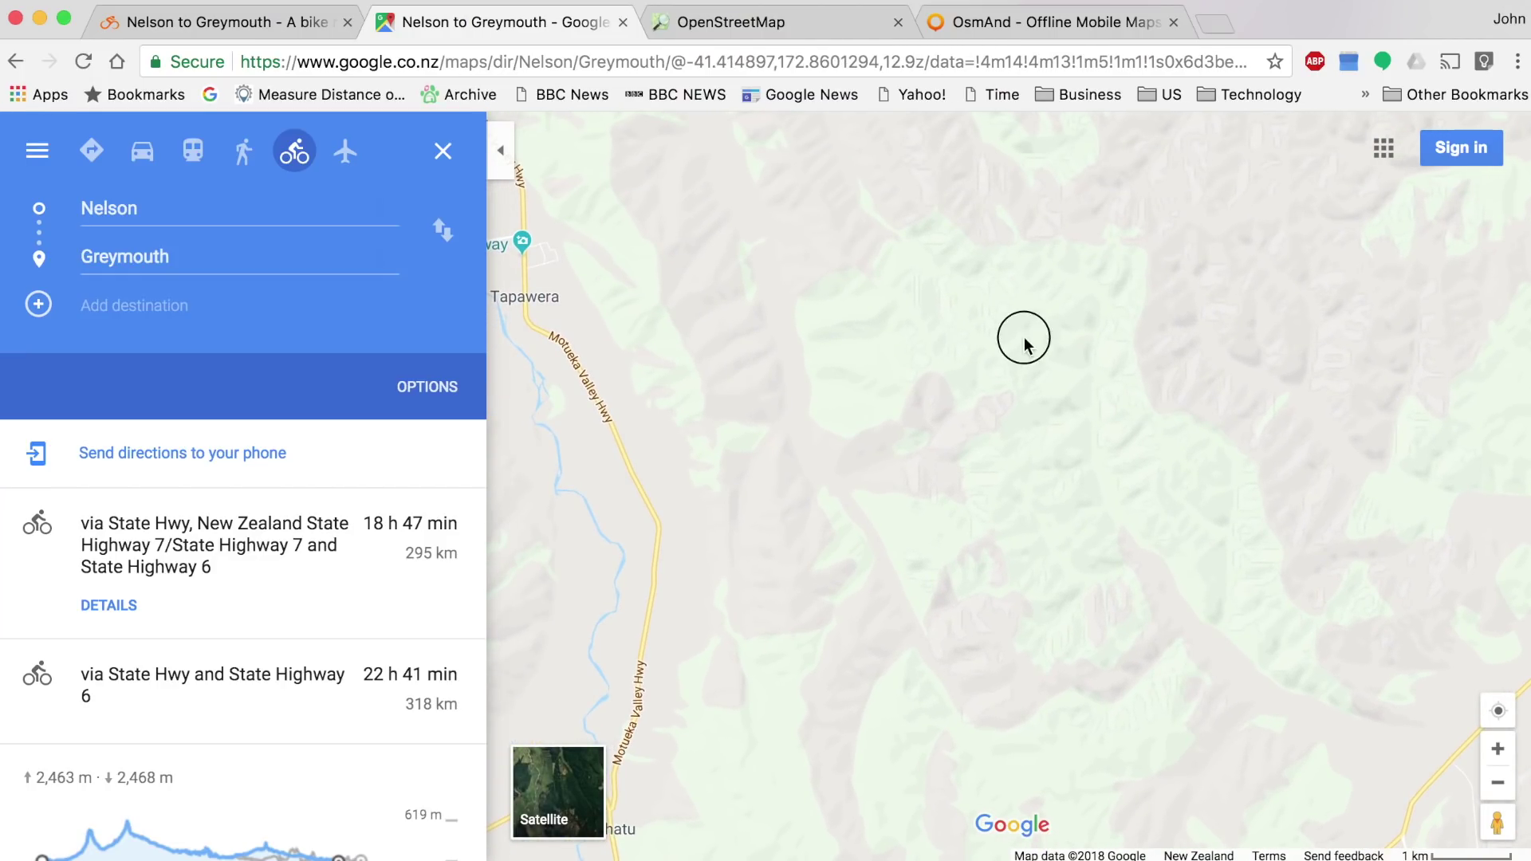
{"action": "left_click_drag", "start_coordinate": [1021, 338], "coordinate": [1097, 471]}
{"action": "scroll", "coordinate": [1101, 485], "scroll_direction": "up", "scroll_amount": 2}
{"action": "scroll", "coordinate": [1101, 485], "scroll_direction": "up", "scroll_amount": 2}
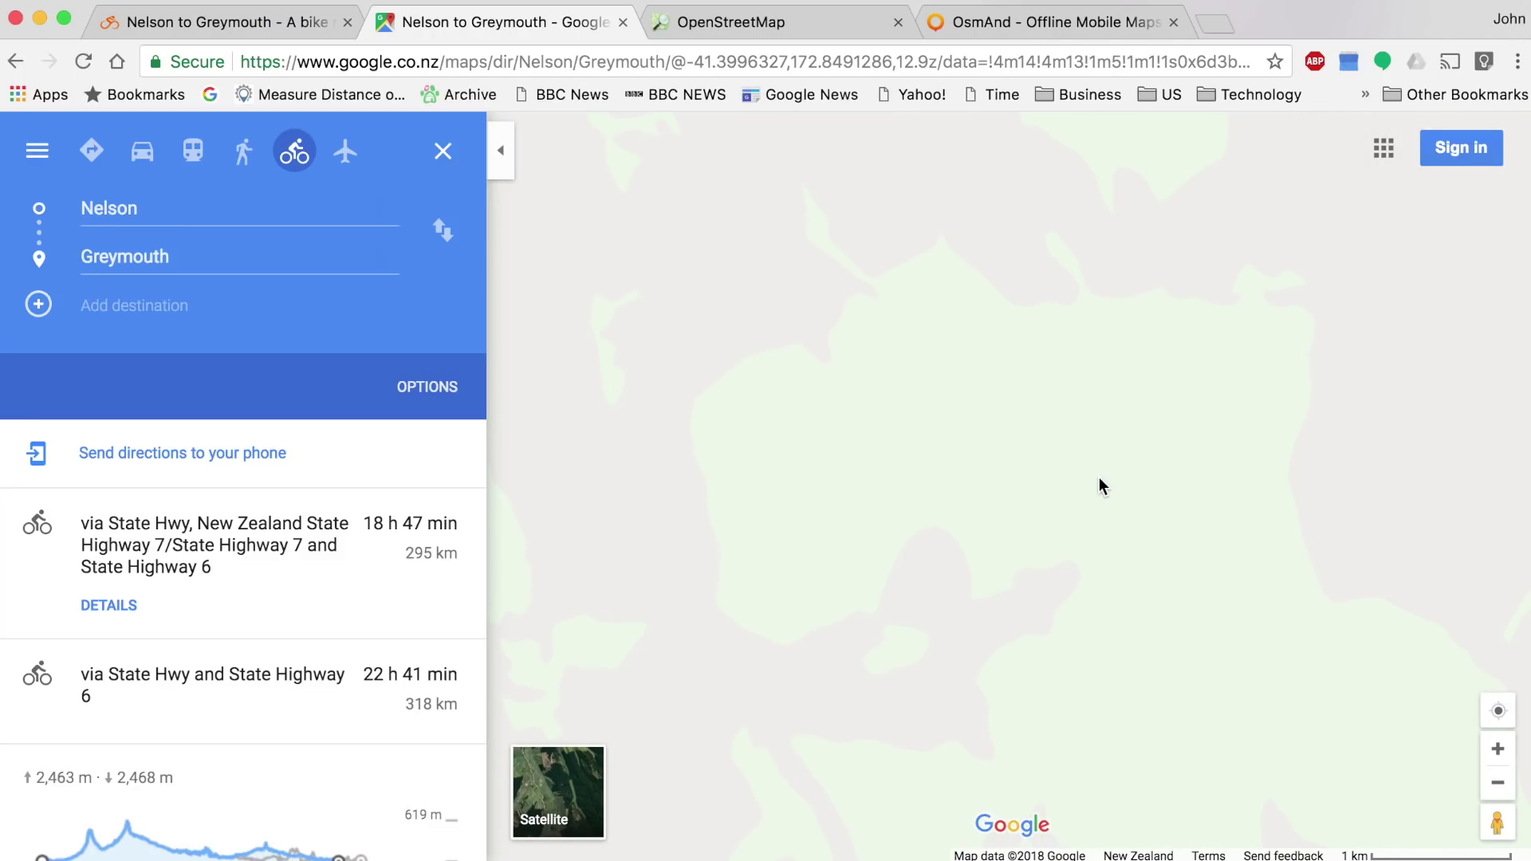
{"action": "left_click_drag", "start_coordinate": [1098, 479], "coordinate": [701, 478]}
{"action": "left_click_drag", "start_coordinate": [969, 542], "coordinate": [806, 448]}
- Bring up the OpenStreetMap page briefly, then open the OsmAnd website and skim its navigation and map viewing features
{"action": "left_click", "coordinate": [785, 27]}
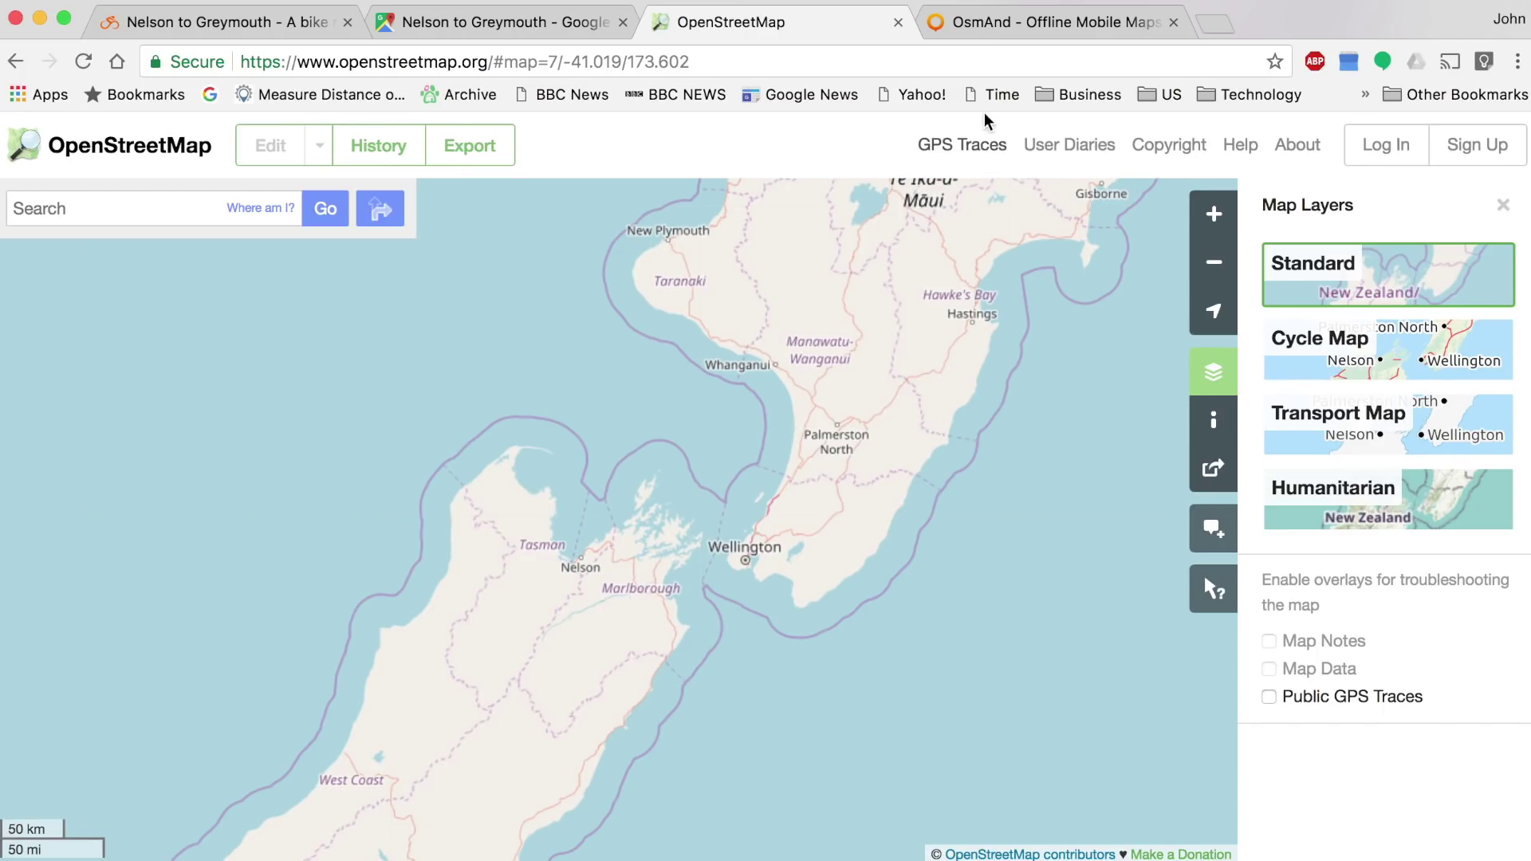
{"action": "left_click", "coordinate": [988, 24]}
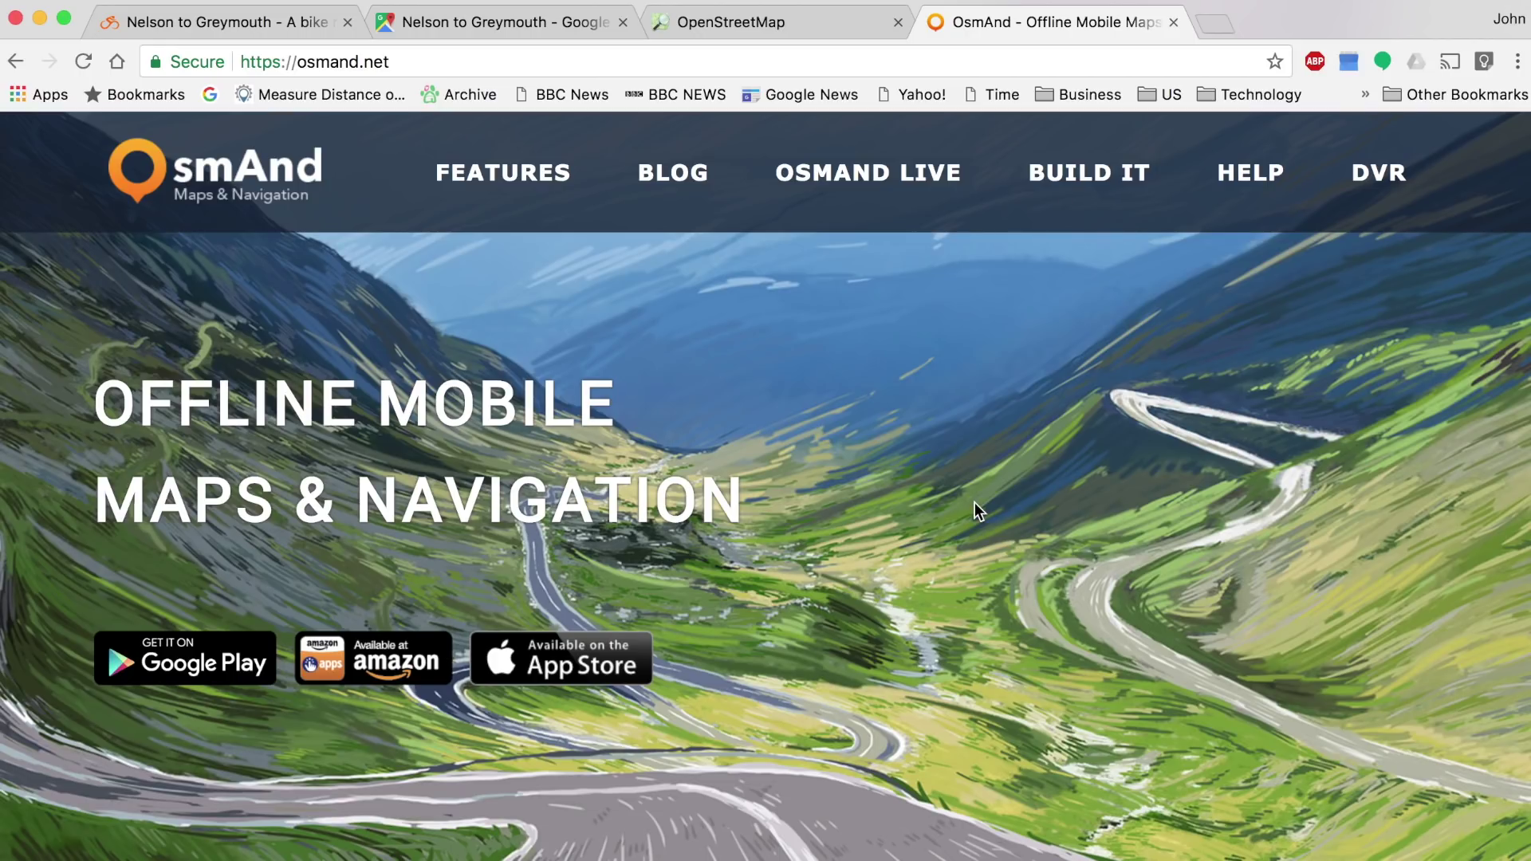
{"action": "scroll", "coordinate": [974, 502], "scroll_direction": "down", "scroll_amount": 10}
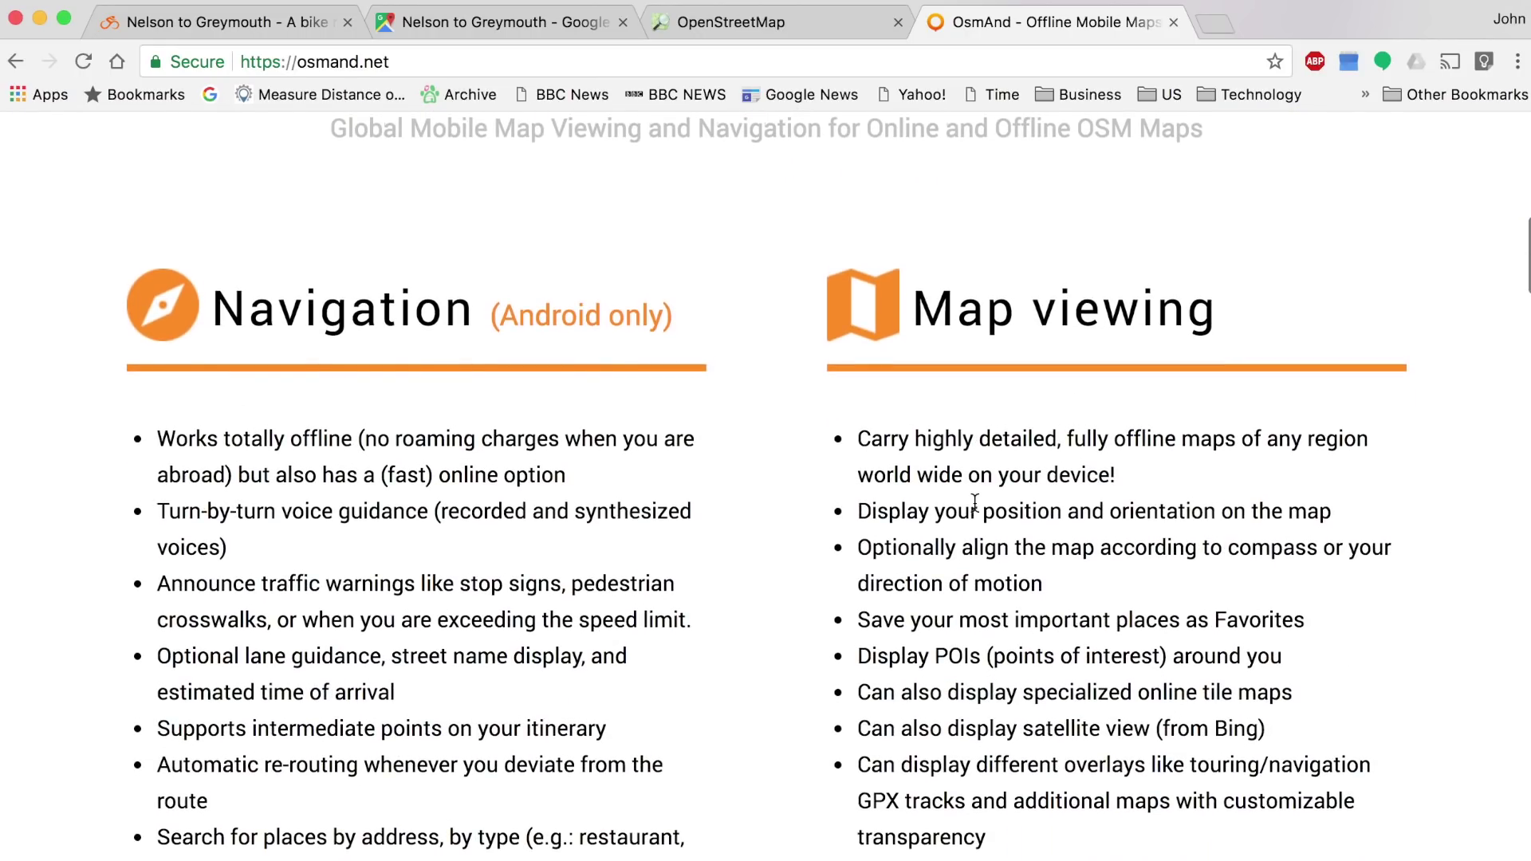
{"action": "scroll", "coordinate": [975, 502], "scroll_direction": "up", "scroll_amount": 8}
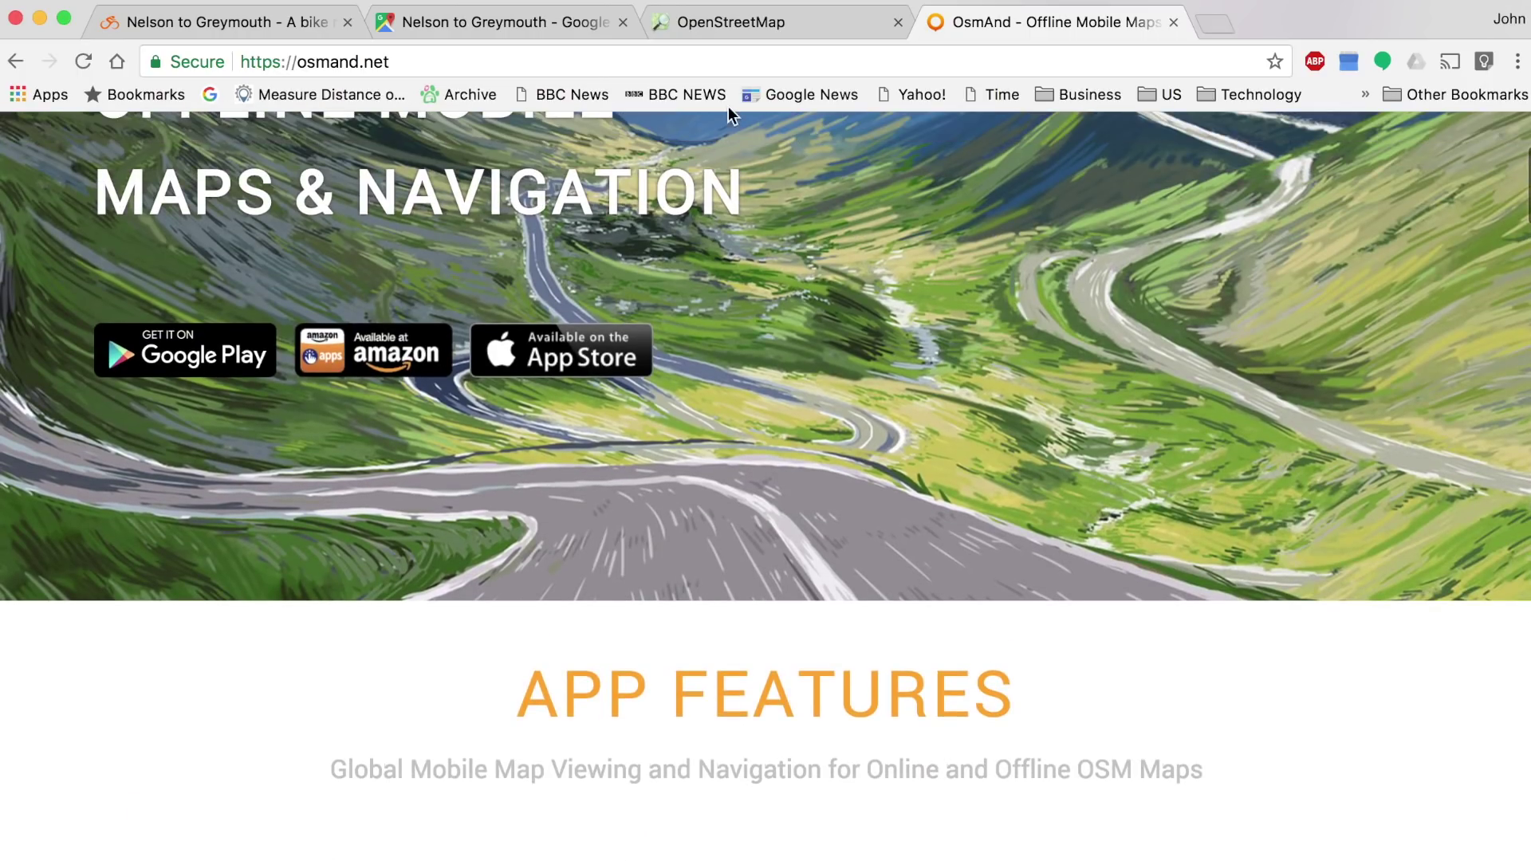
- Switch to OpenStreetMap, centre a closer view on the Nelson and Wellington area and apply the Cycle Map layer
{"action": "left_click", "coordinate": [728, 22]}
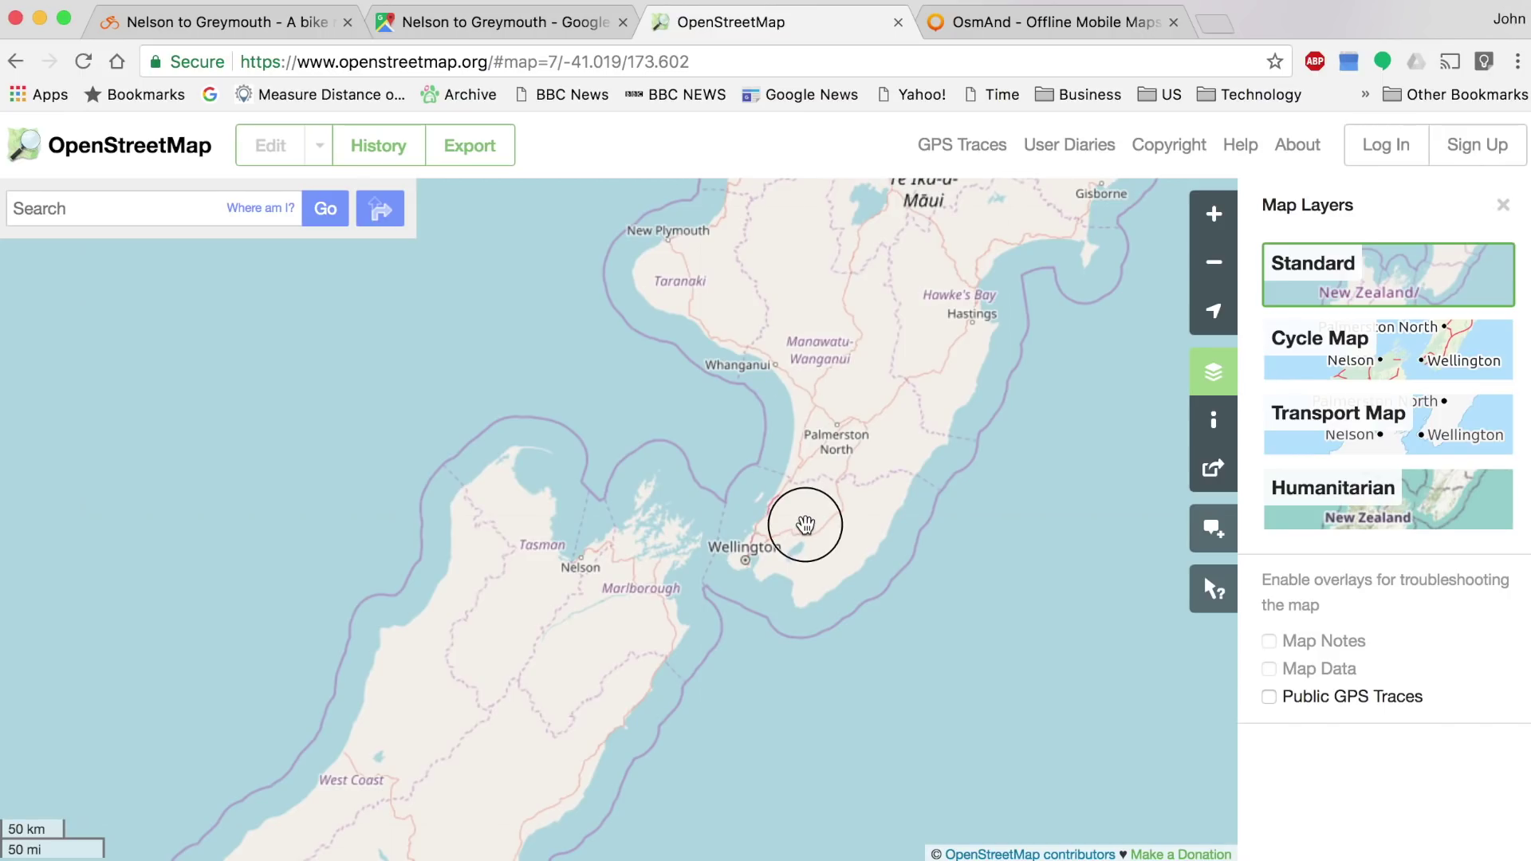
{"action": "double_click", "coordinate": [805, 525]}
{"action": "left_click_drag", "start_coordinate": [718, 513], "coordinate": [909, 448]}
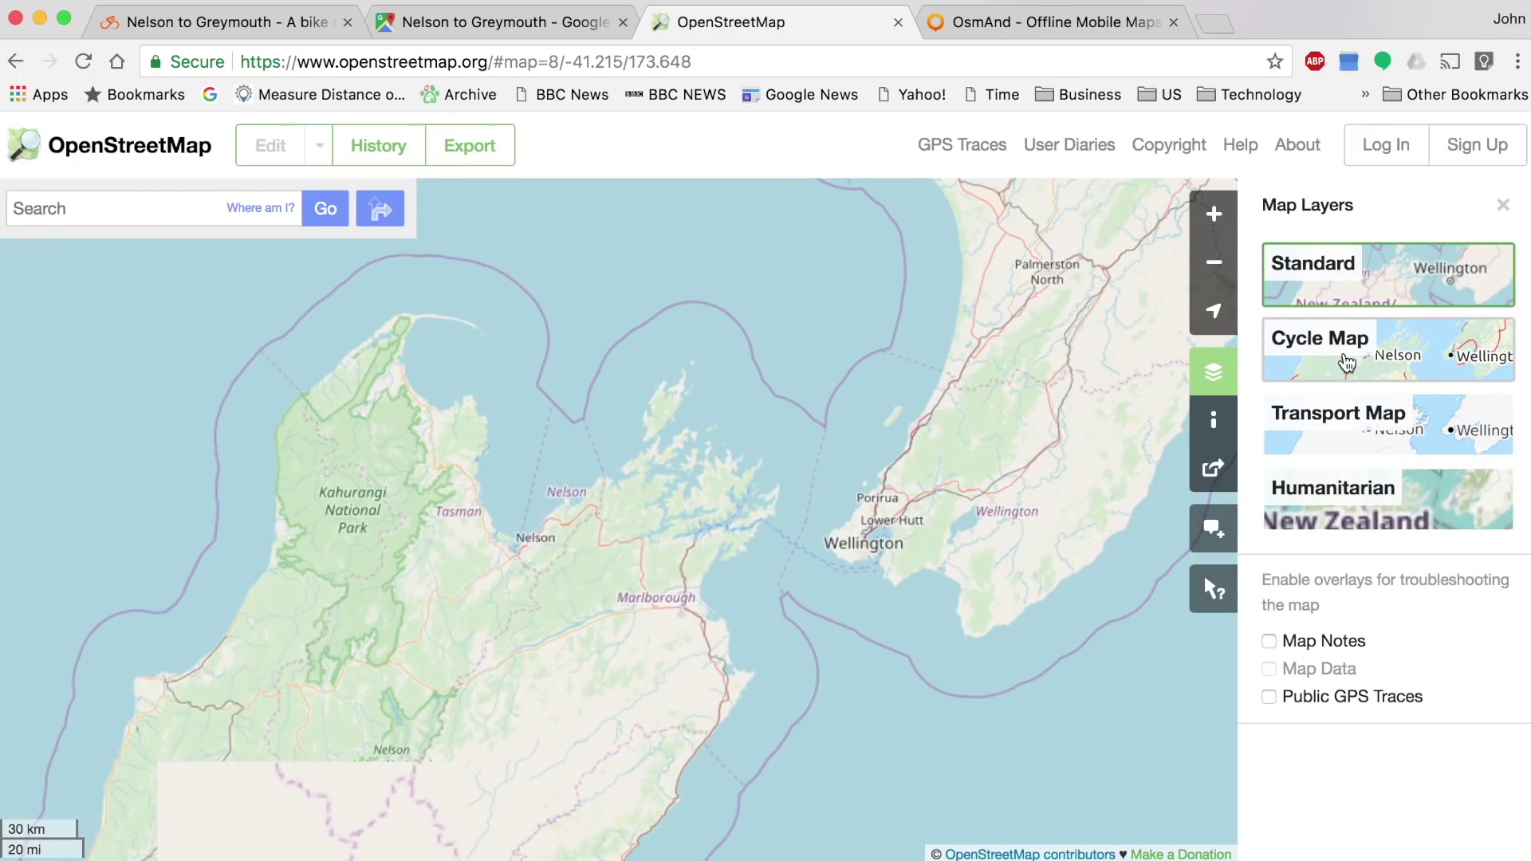
{"action": "left_click", "coordinate": [1347, 363]}
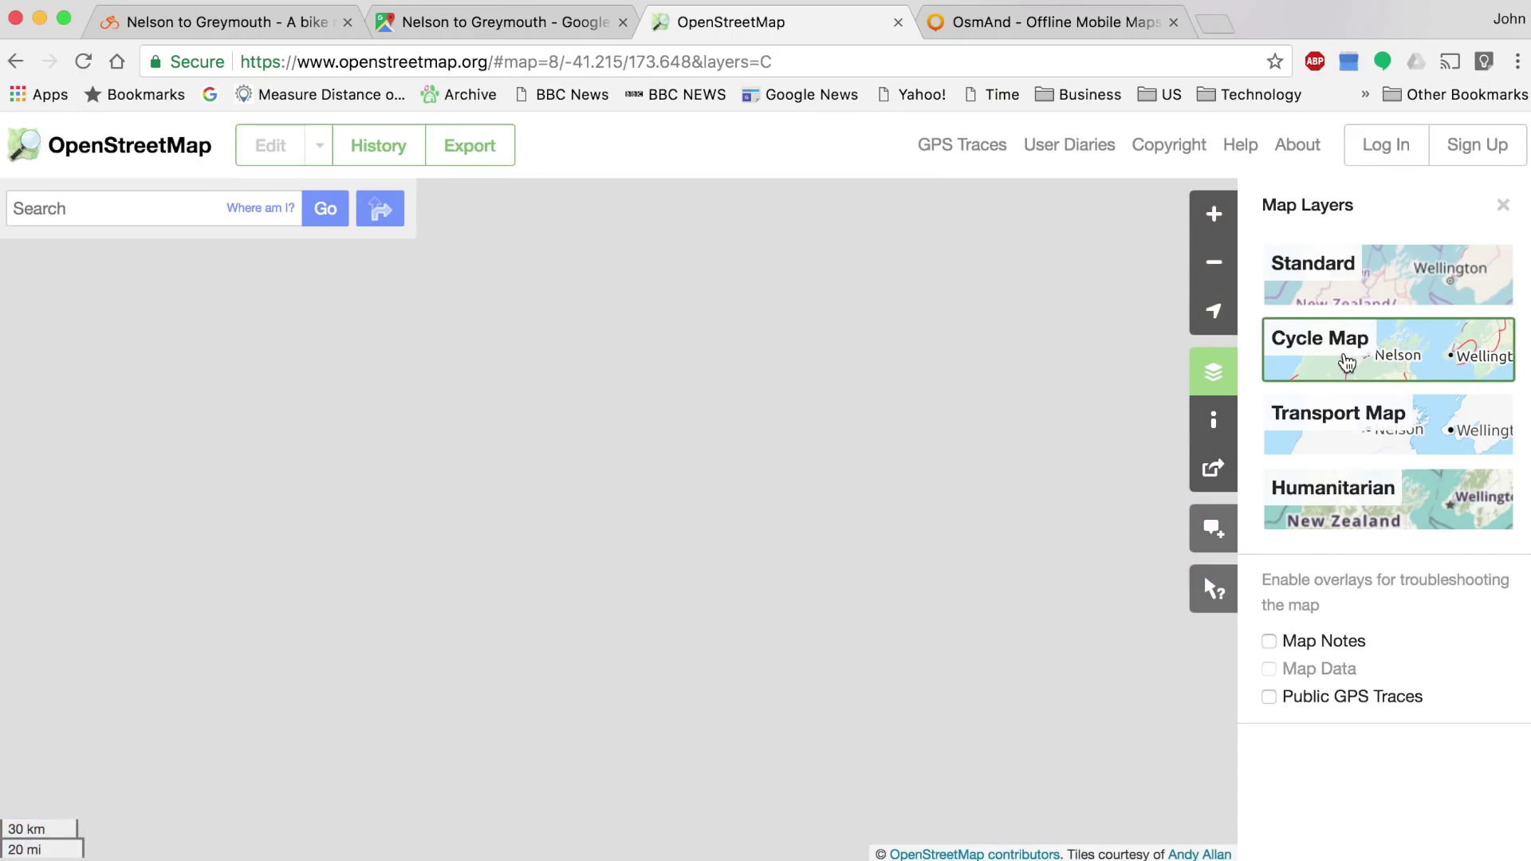
- Examine the marked cycle routes from Nelson and Blenheim south through the mountains towards Christchurch
{"action": "left_click", "coordinate": [751, 552]}
{"action": "key", "text": "Down"}
{"action": "key", "text": "Down"}
{"action": "key", "text": "Down"}
{"action": "key", "text": "Left"}
{"action": "key", "text": "Left"}
{"action": "key", "text": "Left"}
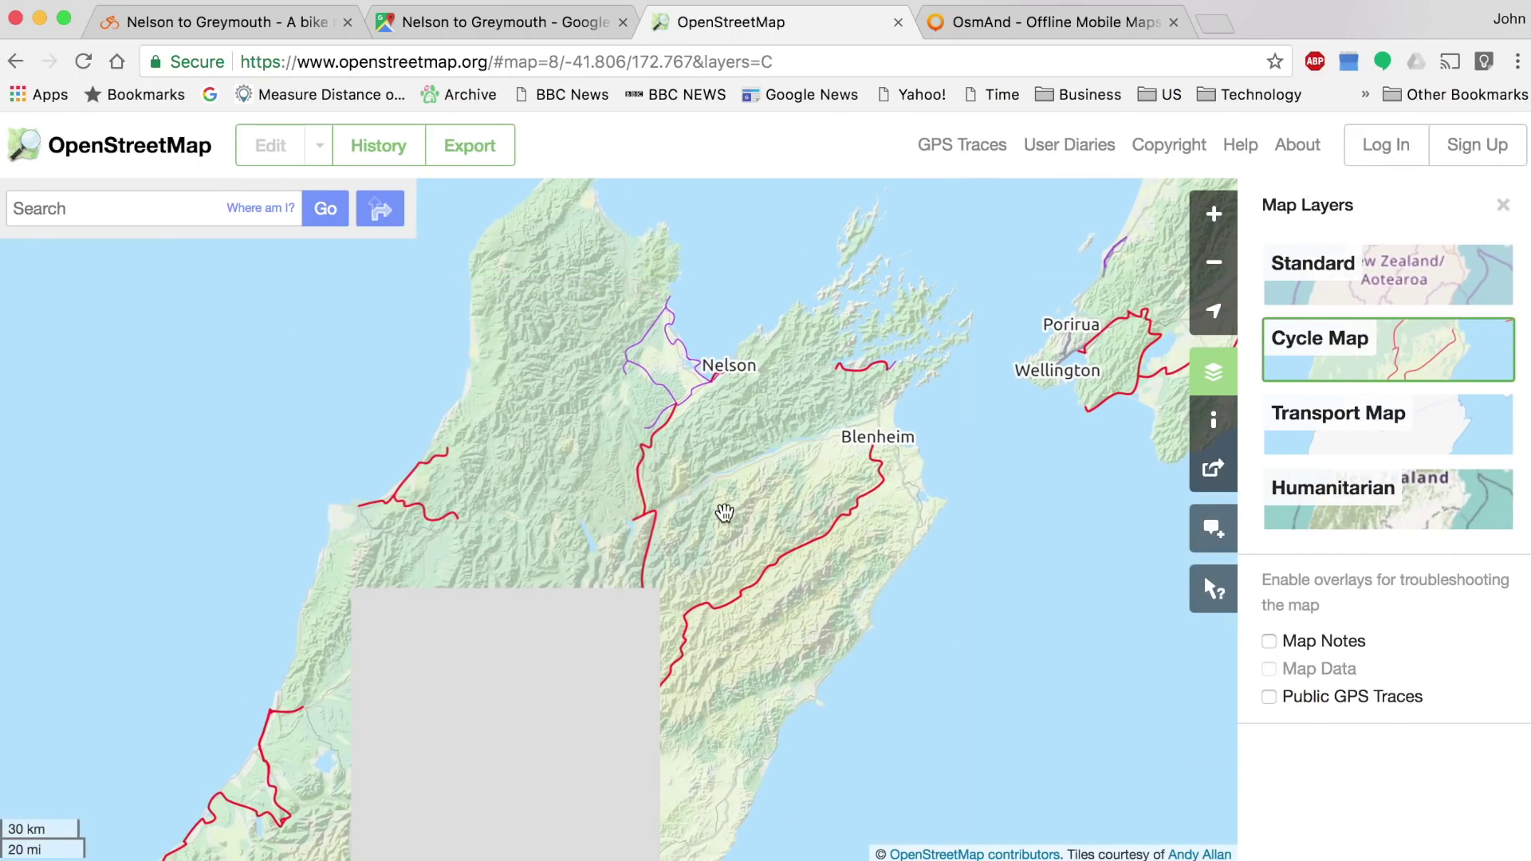
{"action": "key", "text": "Left"}
{"action": "key", "text": "Left"}
{"action": "key", "text": "Down"}
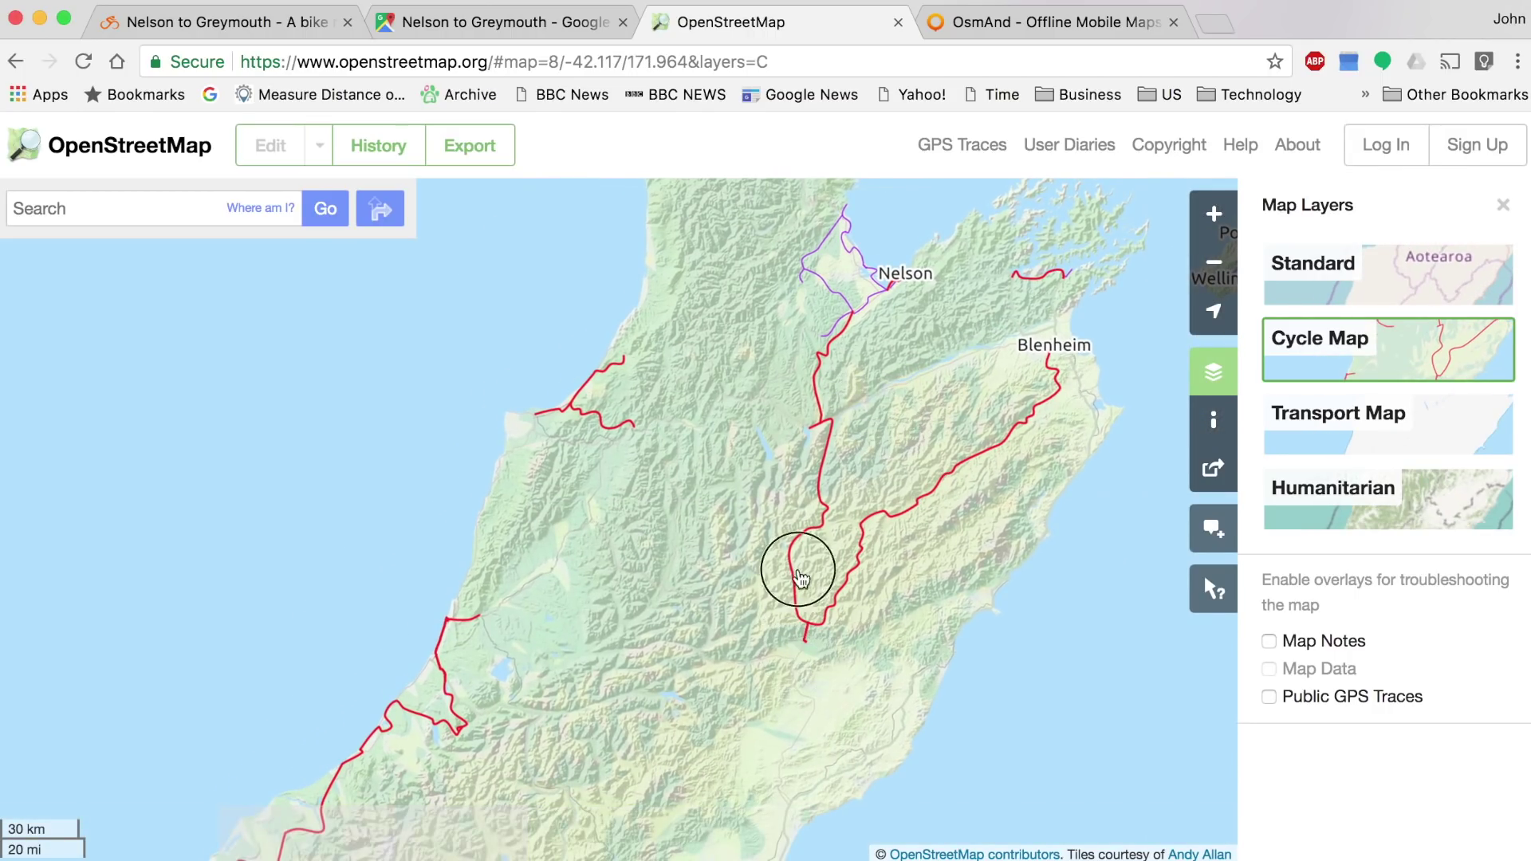
{"action": "key", "text": "Down"}
{"action": "key", "text": "Down"}
{"action": "key", "text": "Down"}
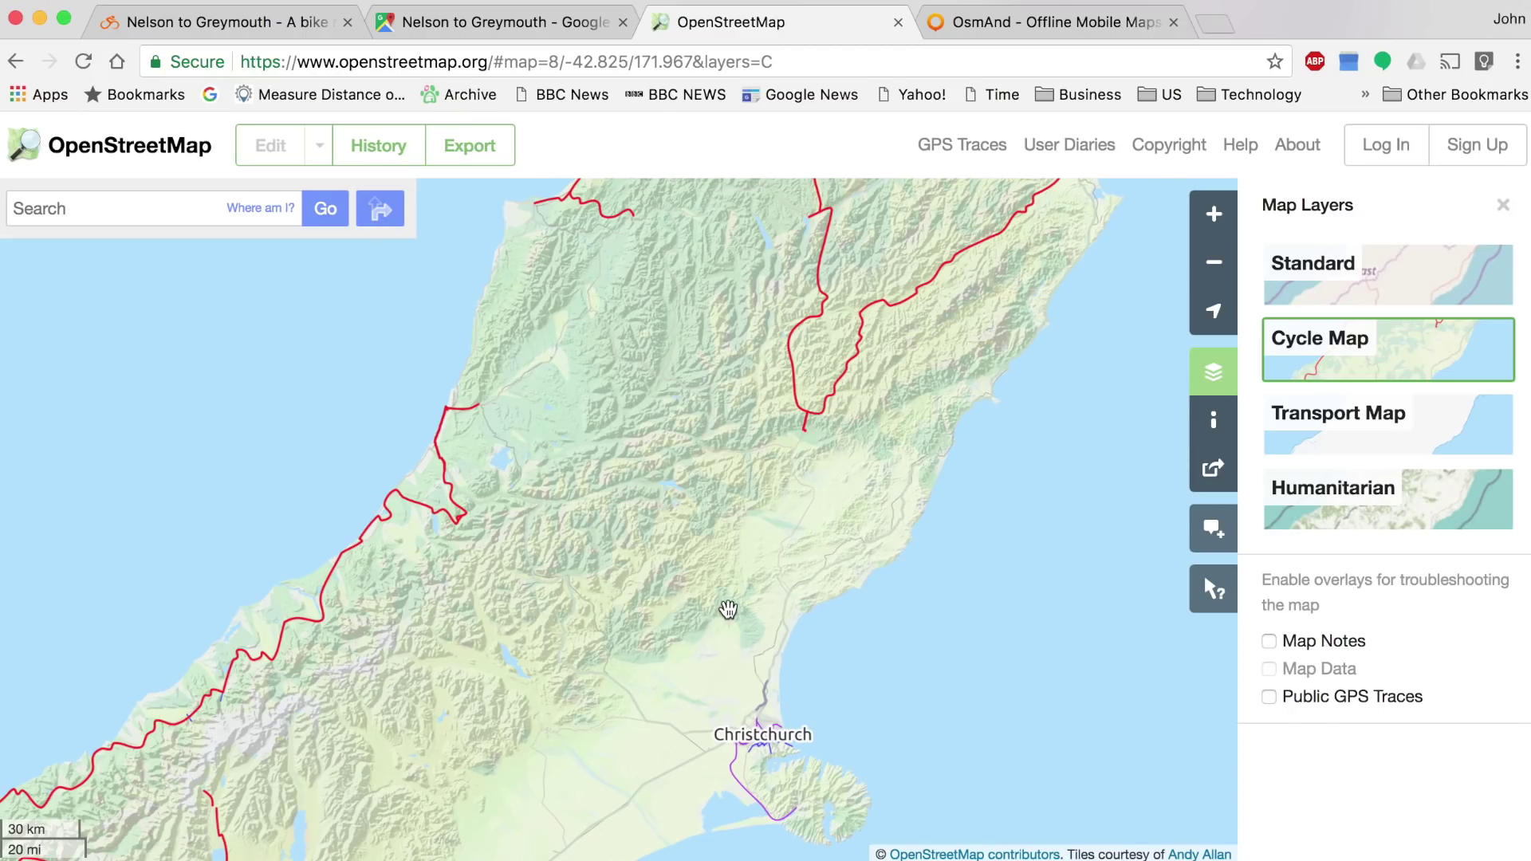
- Review the cycle routes around Nelson again and trace the marked West Coast route southwards through the South Island
{"action": "left_click_drag", "start_coordinate": [814, 409], "coordinate": [729, 679]}
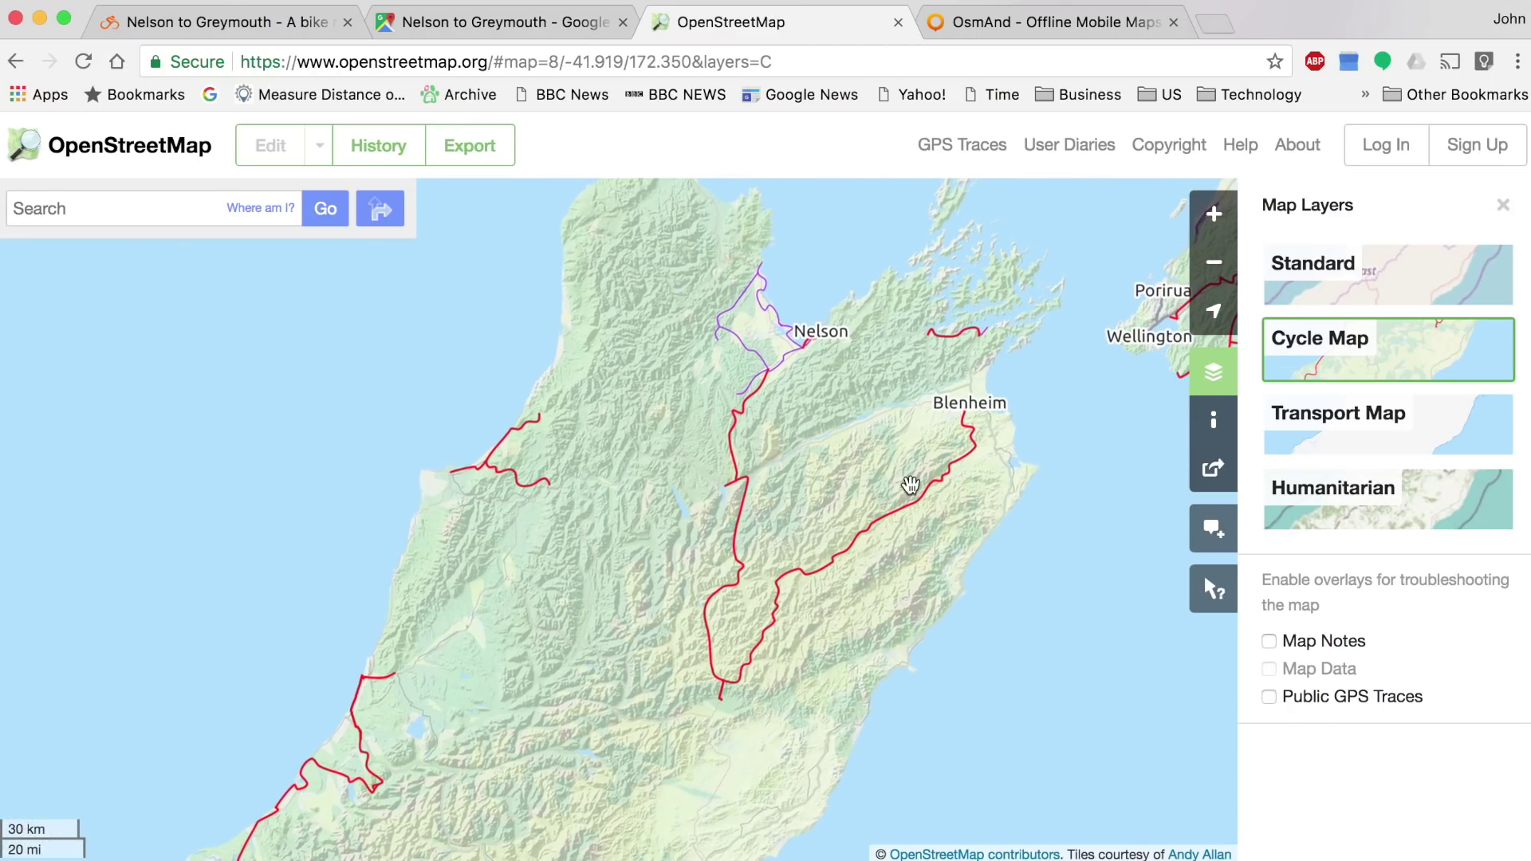
{"action": "key", "text": "Down"}
{"action": "key", "text": "Down"}
{"action": "key", "text": "Left"}
{"action": "key", "text": "Left"}
{"action": "key", "text": "Left"}
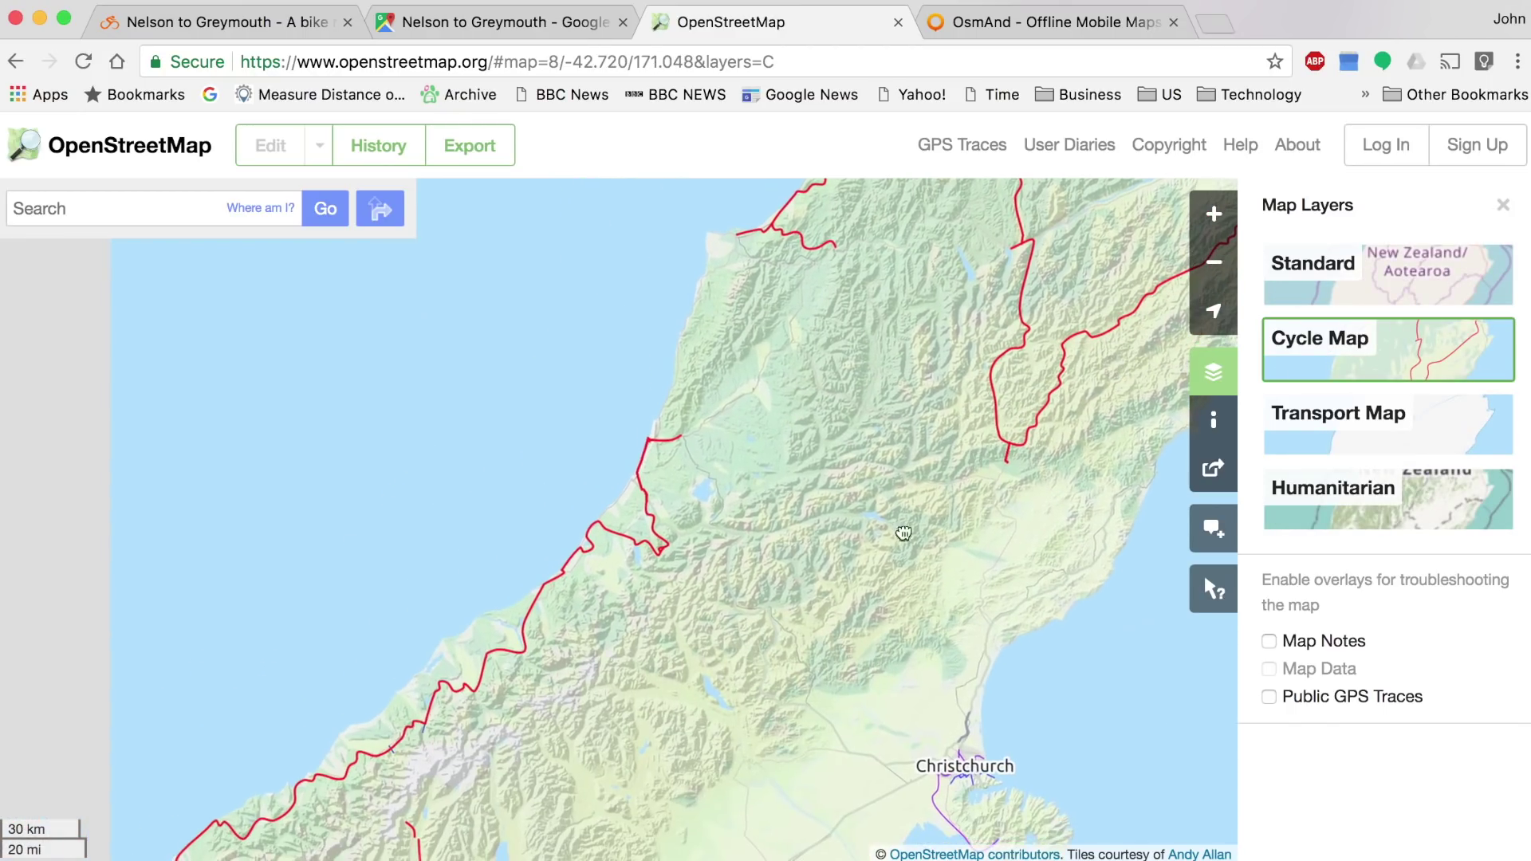
{"action": "key", "text": "Down"}
{"action": "key", "text": "Down"}
{"action": "key", "text": "Left"}
{"action": "key", "text": "Left"}
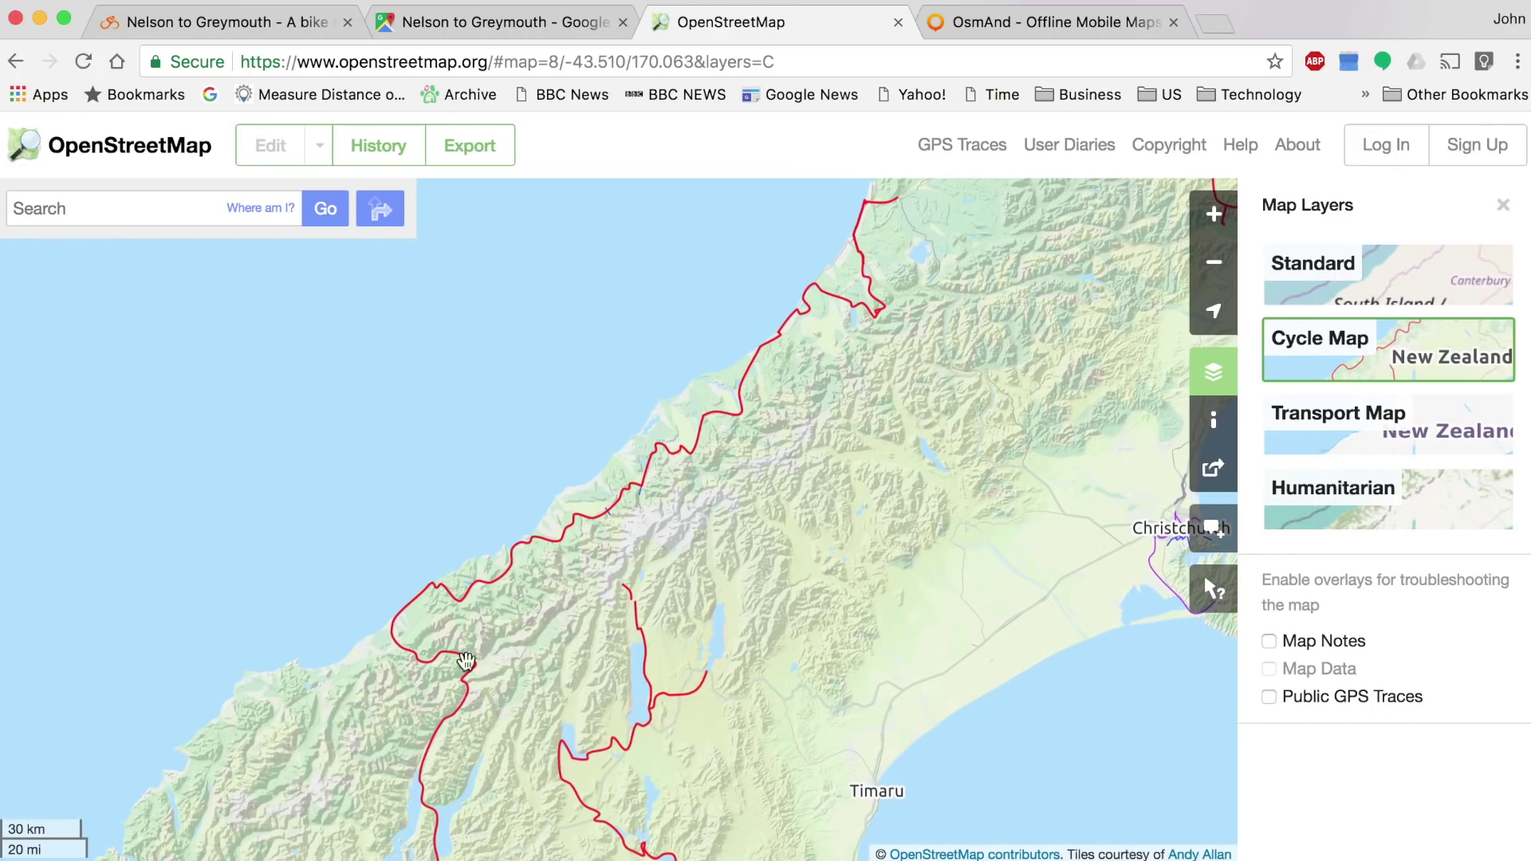
- Return up the West Coast to Nelson and examine the cycle routes around Brightwater and Mapua in closer detail
{"action": "left_click_drag", "start_coordinate": [792, 440], "coordinate": [632, 615]}
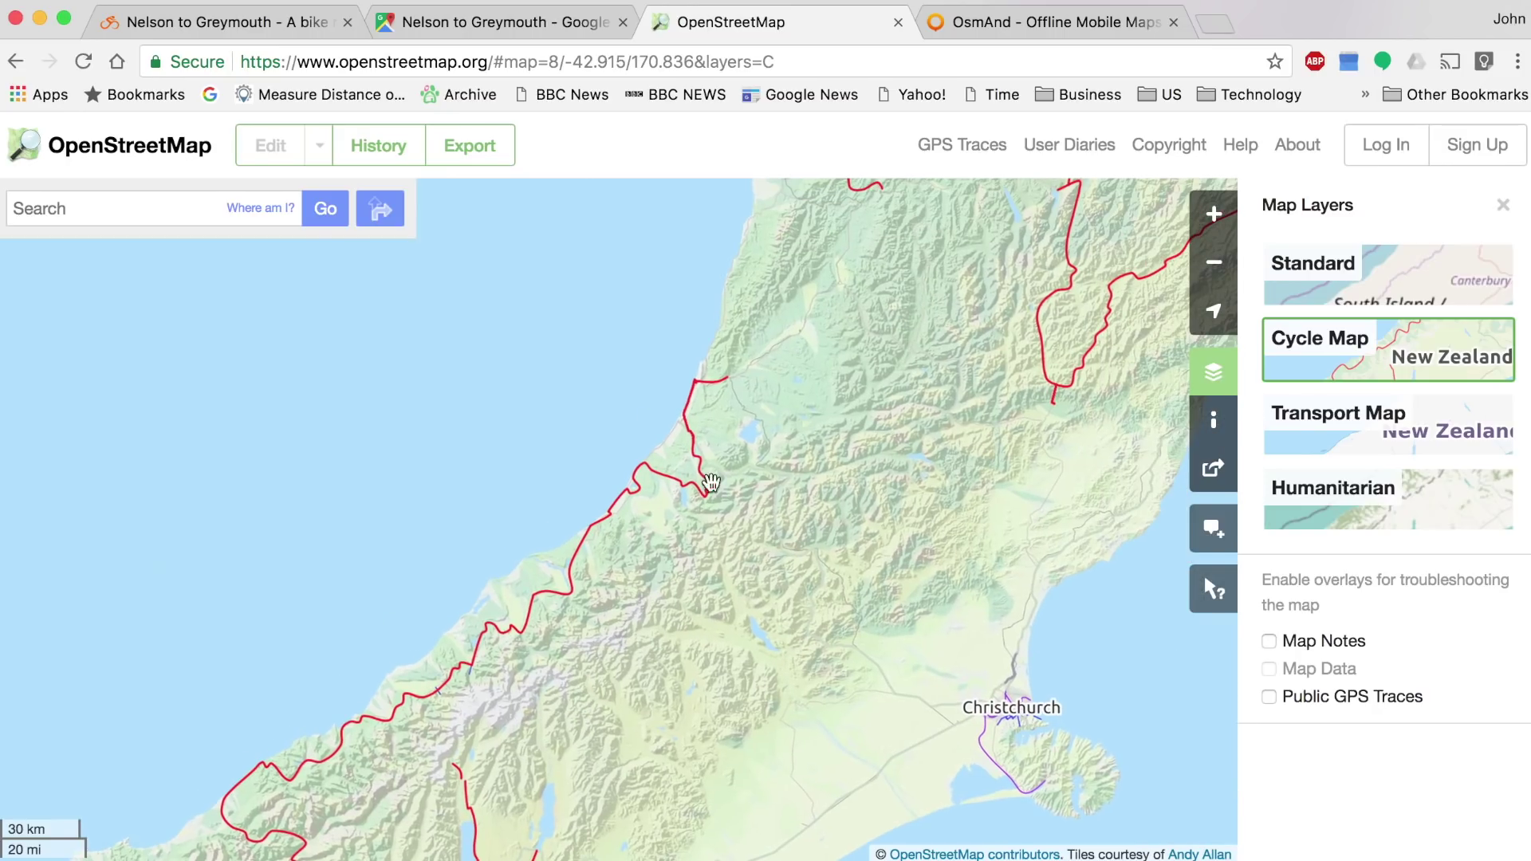
{"action": "left_click_drag", "start_coordinate": [759, 417], "coordinate": [640, 561]}
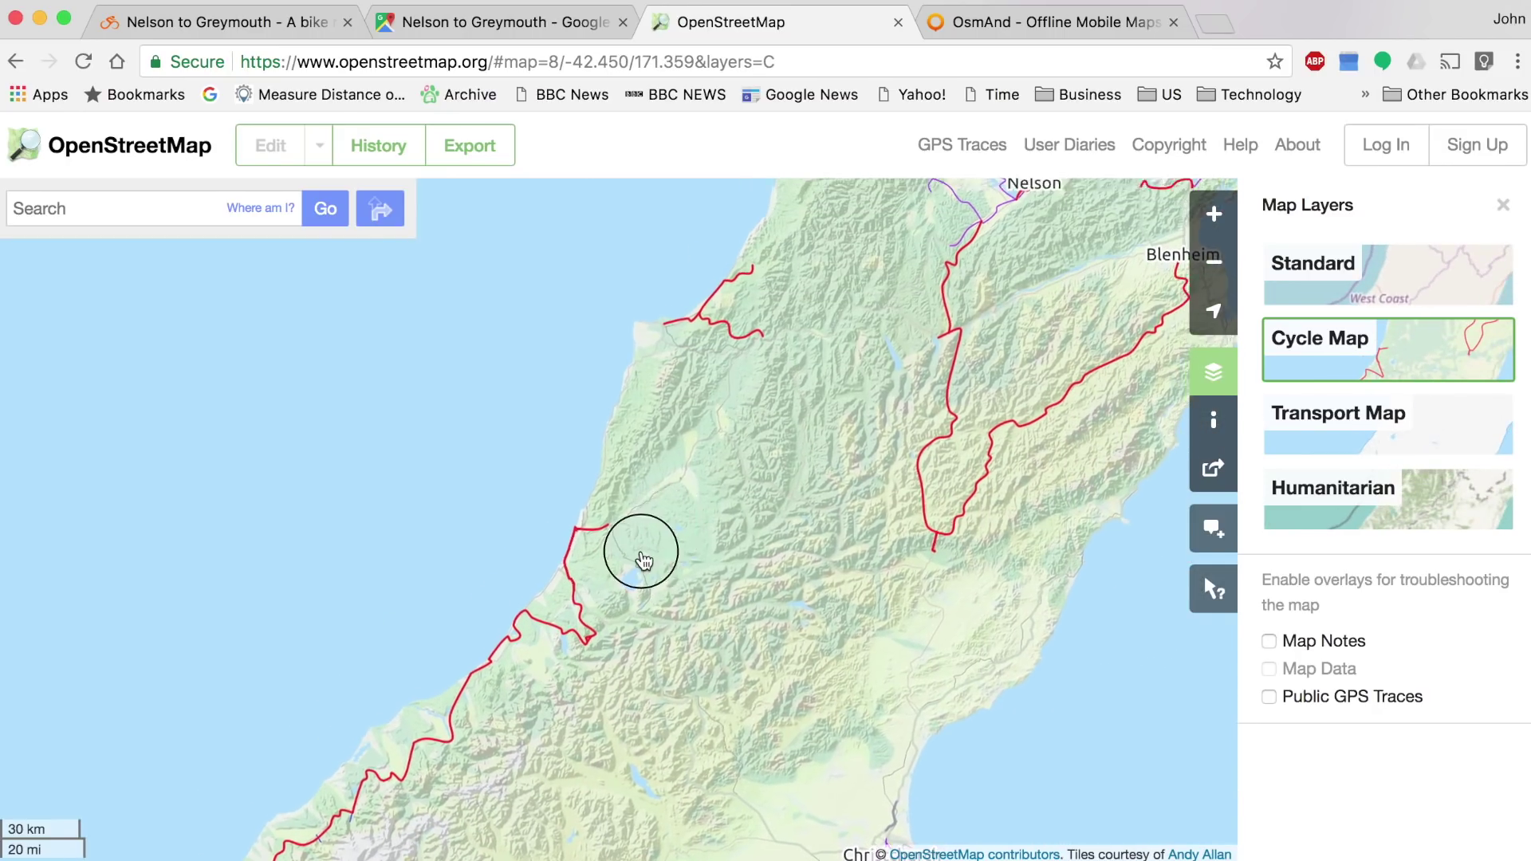
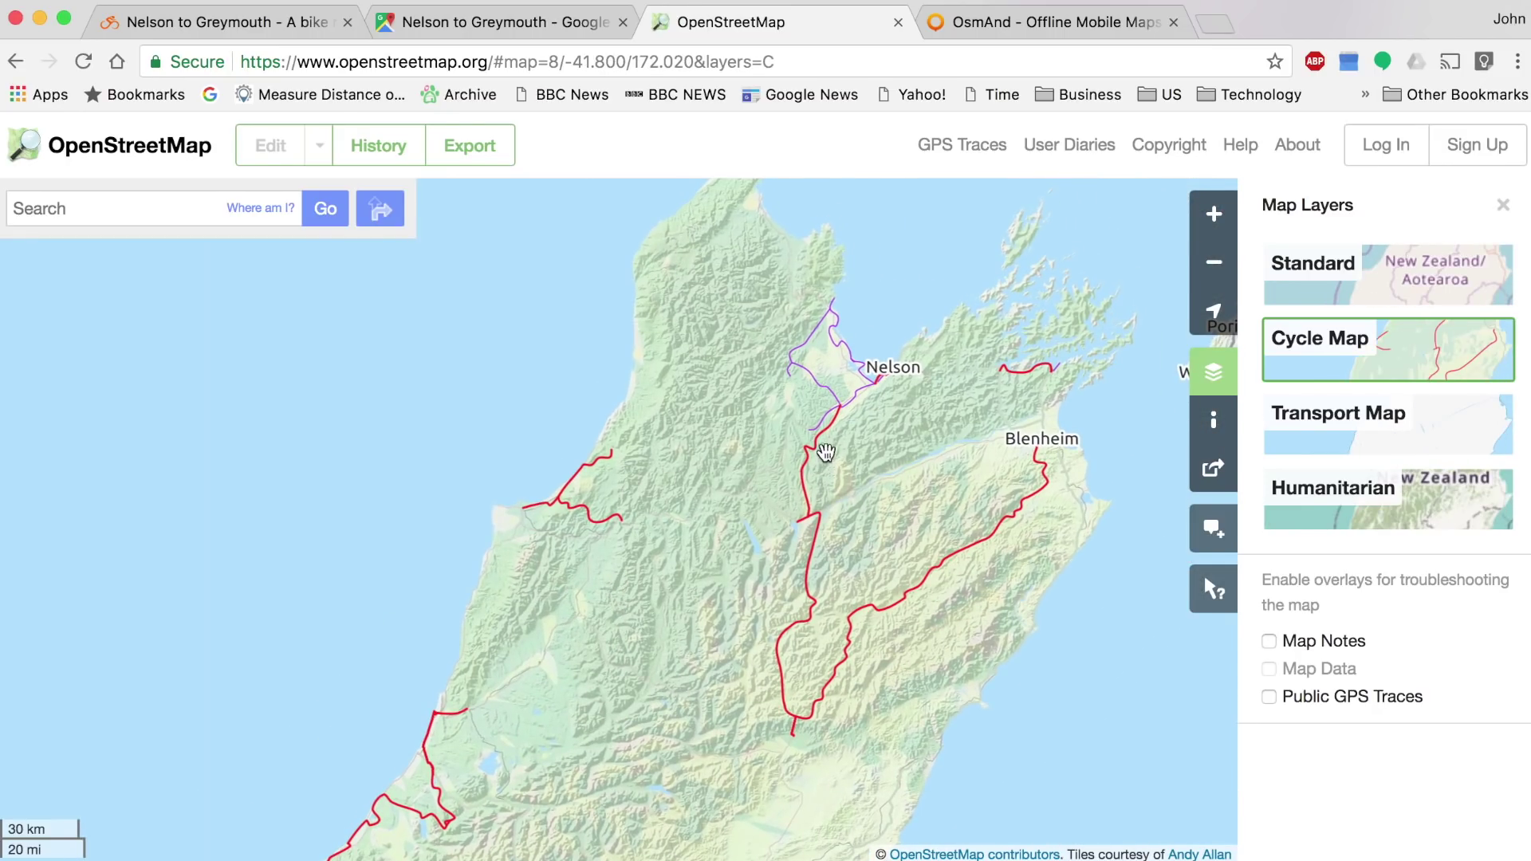
{"action": "scroll", "coordinate": [800, 409], "scroll_direction": "up", "scroll_amount": 1}
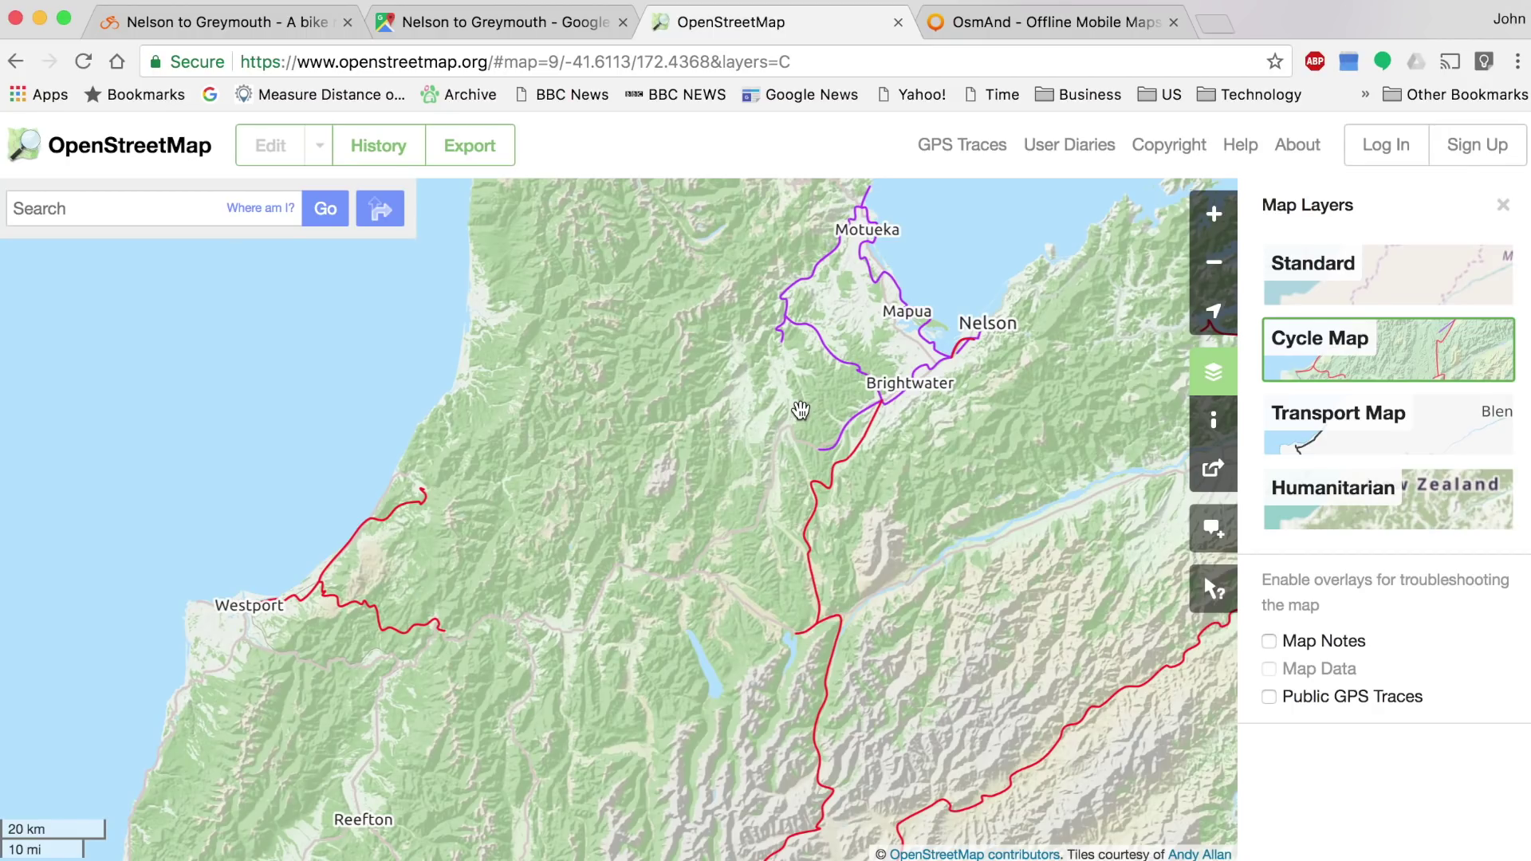
{"action": "scroll", "coordinate": [801, 411], "scroll_direction": "up", "scroll_amount": 1}
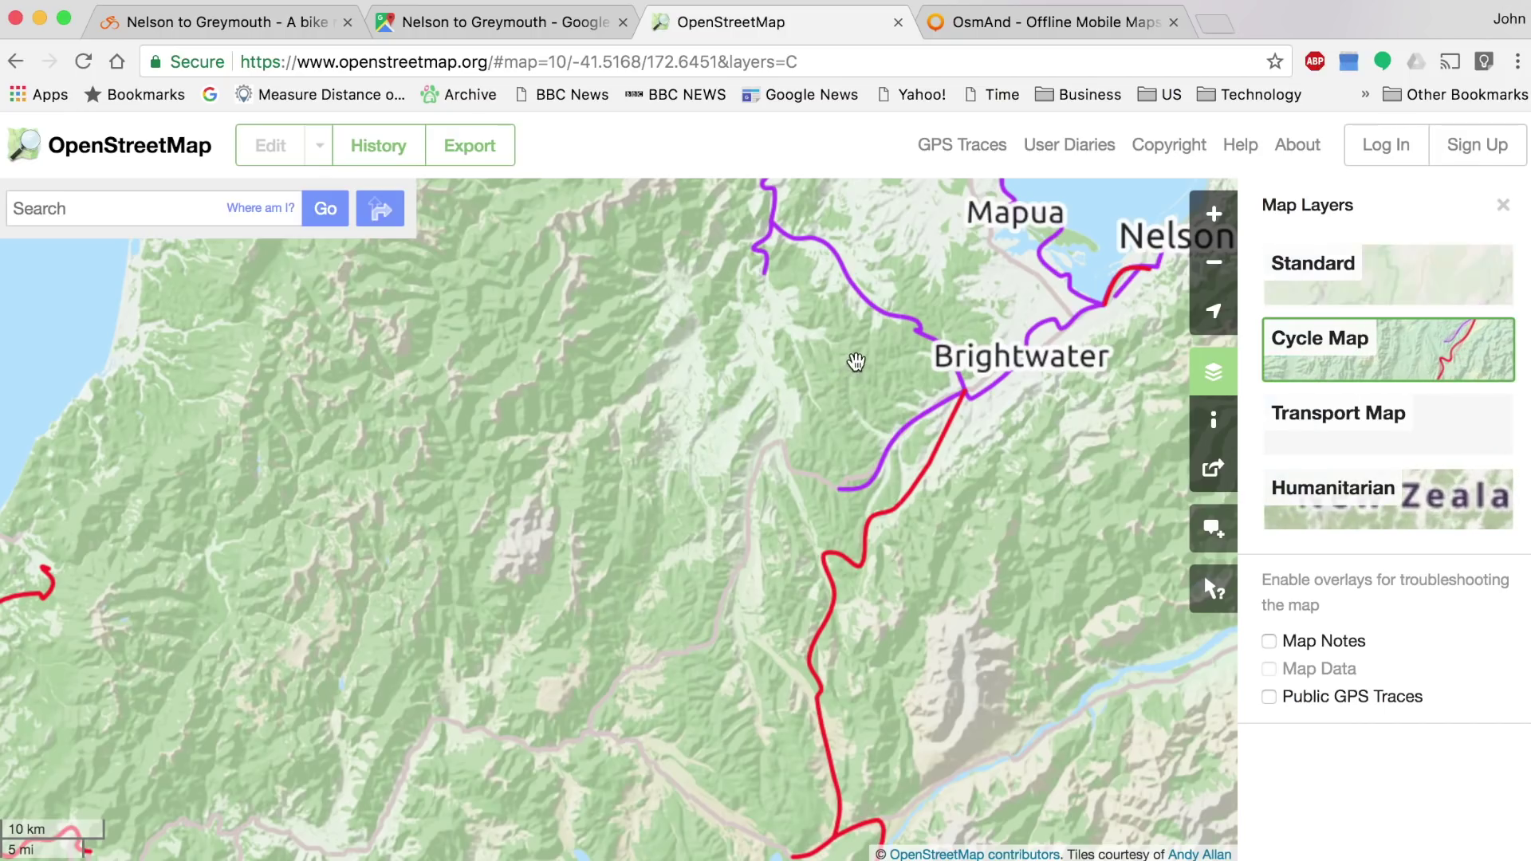
{"action": "left_click_drag", "start_coordinate": [840, 364], "coordinate": [791, 489]}
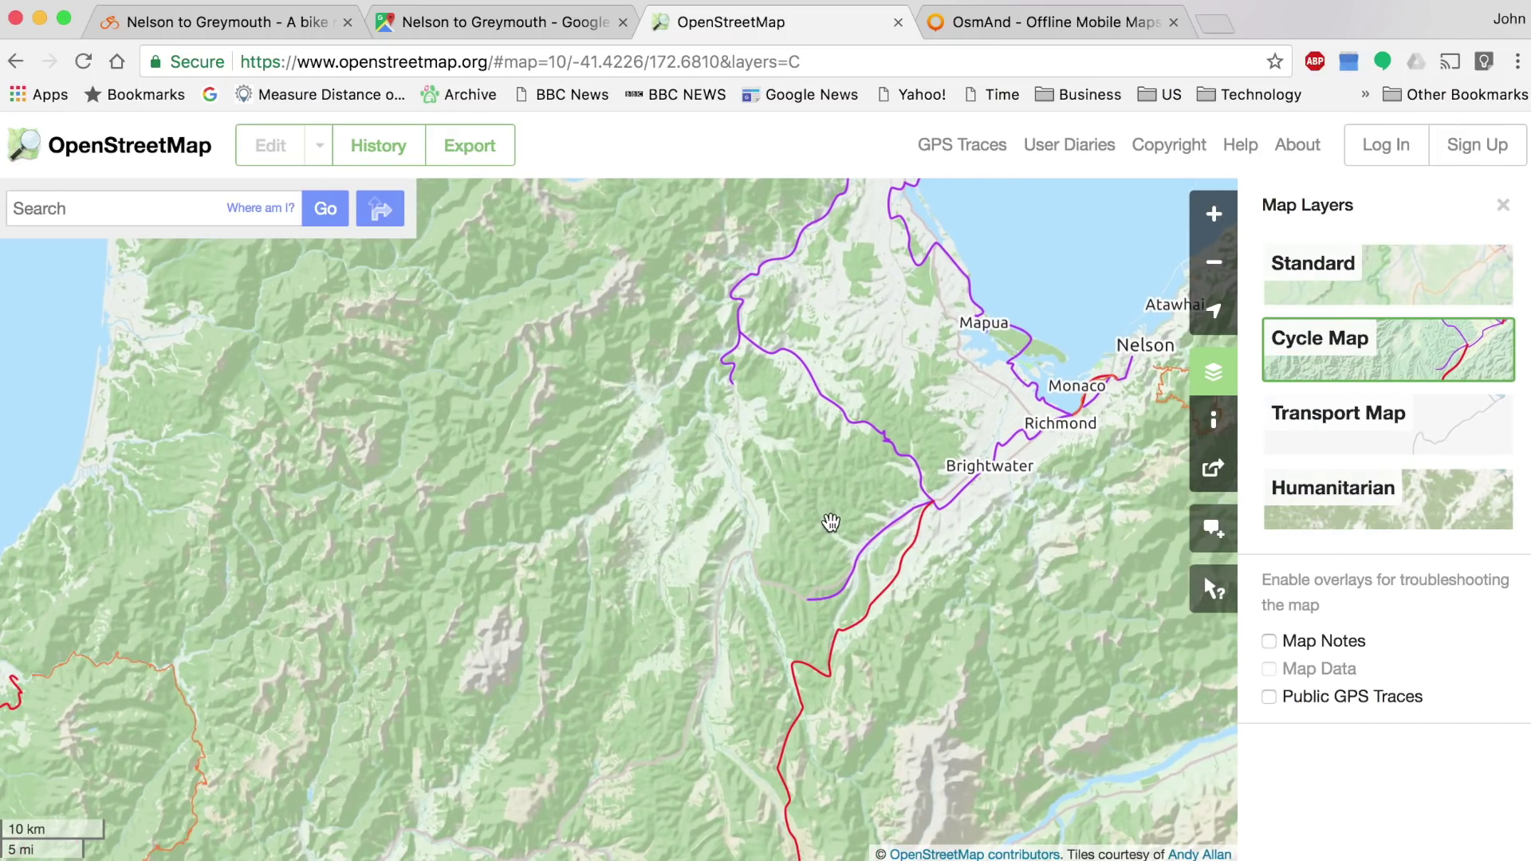
- Check the area south of Nelson in Google Maps, then examine the hills east of Tapawera and Kohatu on OpenStreetMap's cycle map
{"action": "left_click", "coordinate": [494, 29]}
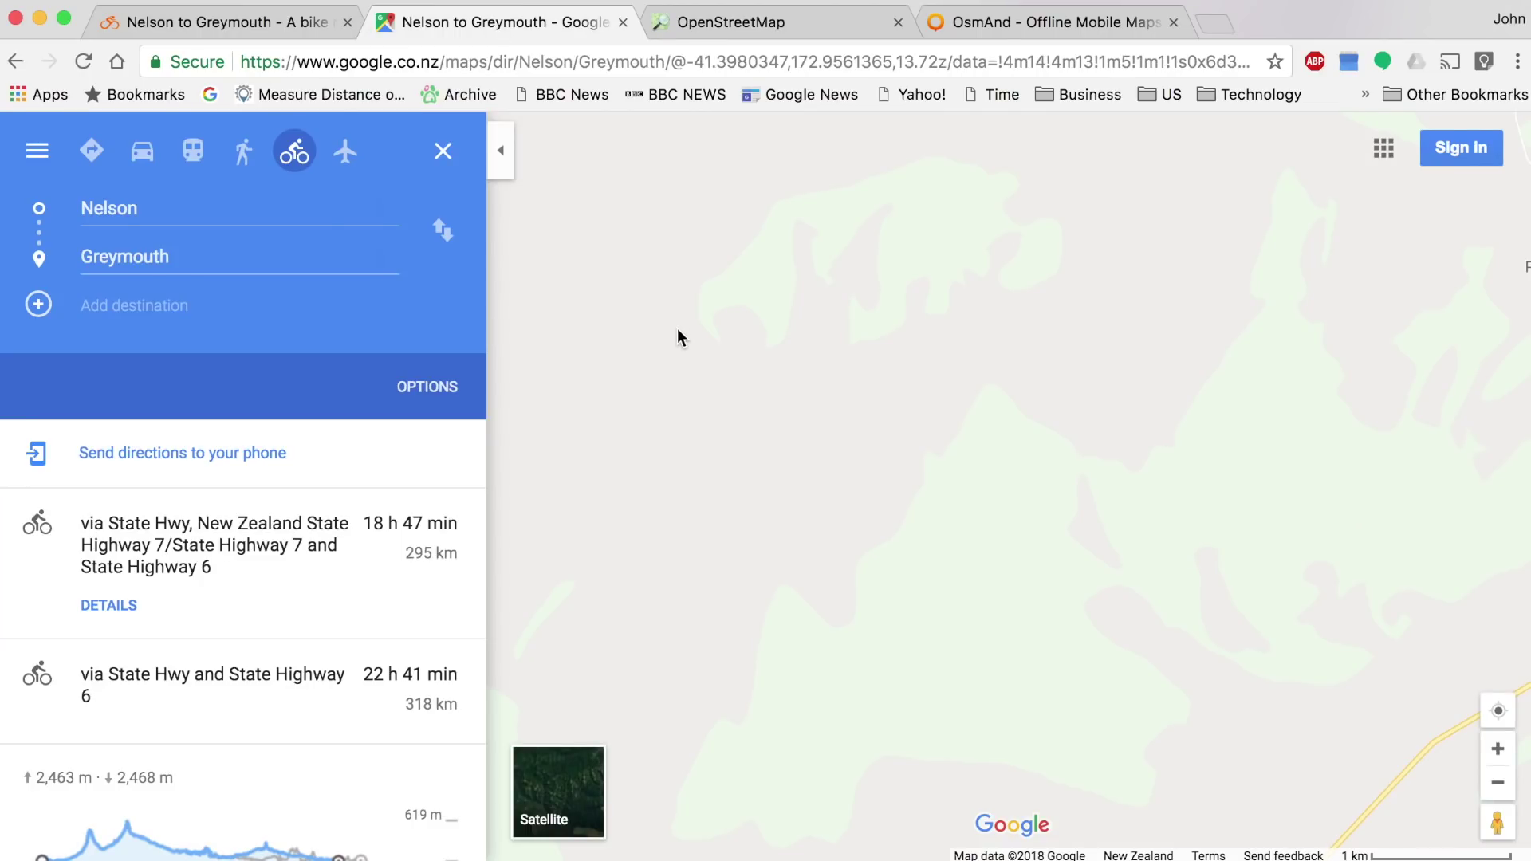
{"action": "scroll", "coordinate": [678, 323], "scroll_direction": "down", "scroll_amount": 3}
{"action": "left_click", "coordinate": [724, 30]}
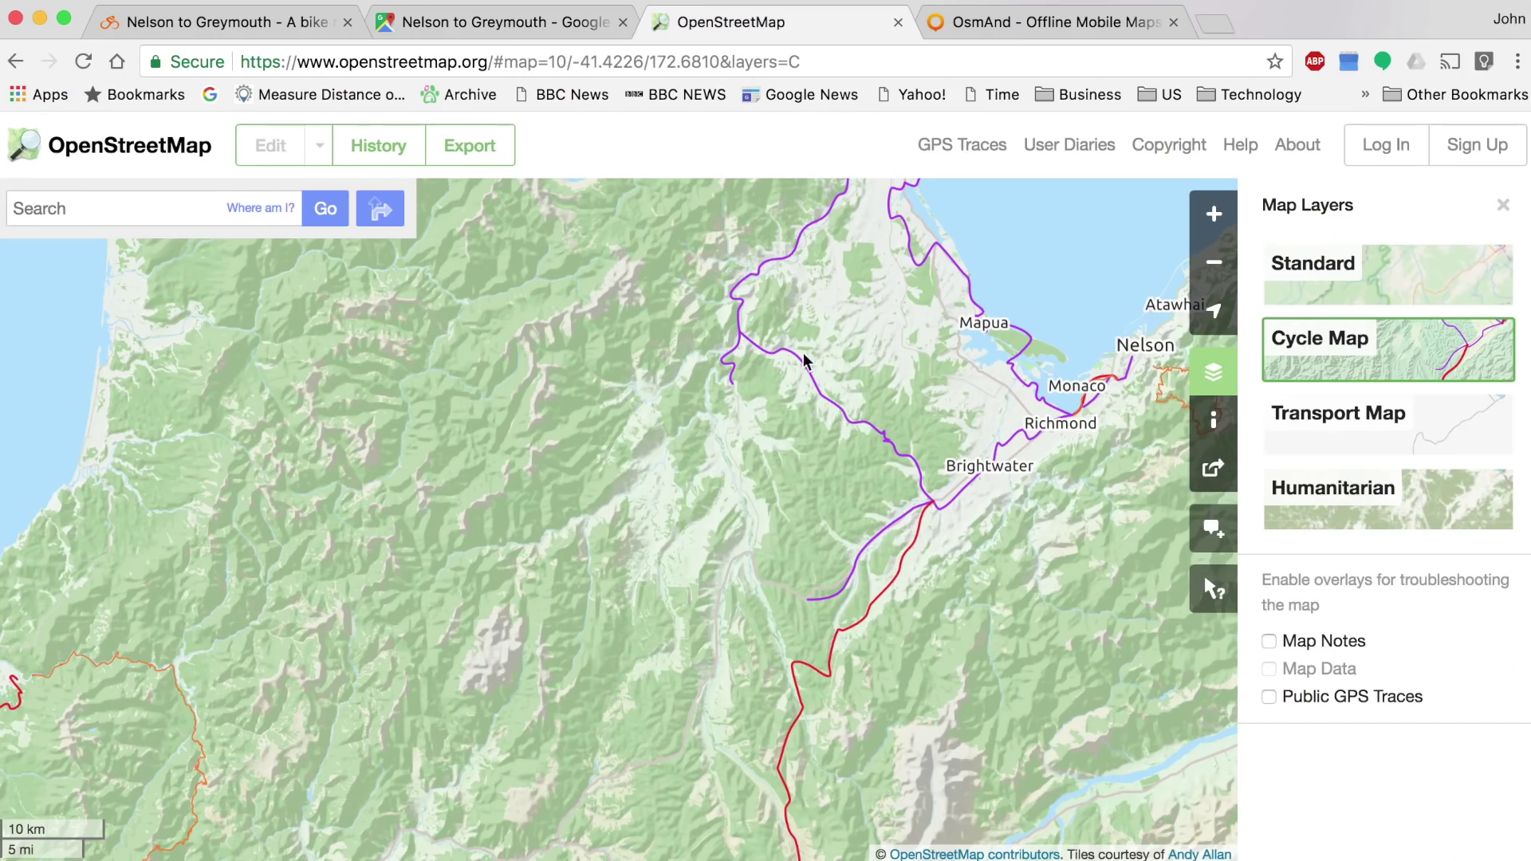
{"action": "scroll", "coordinate": [822, 556], "scroll_direction": "up", "scroll_amount": 2}
{"action": "scroll", "coordinate": [822, 556], "scroll_direction": "up", "scroll_amount": 2}
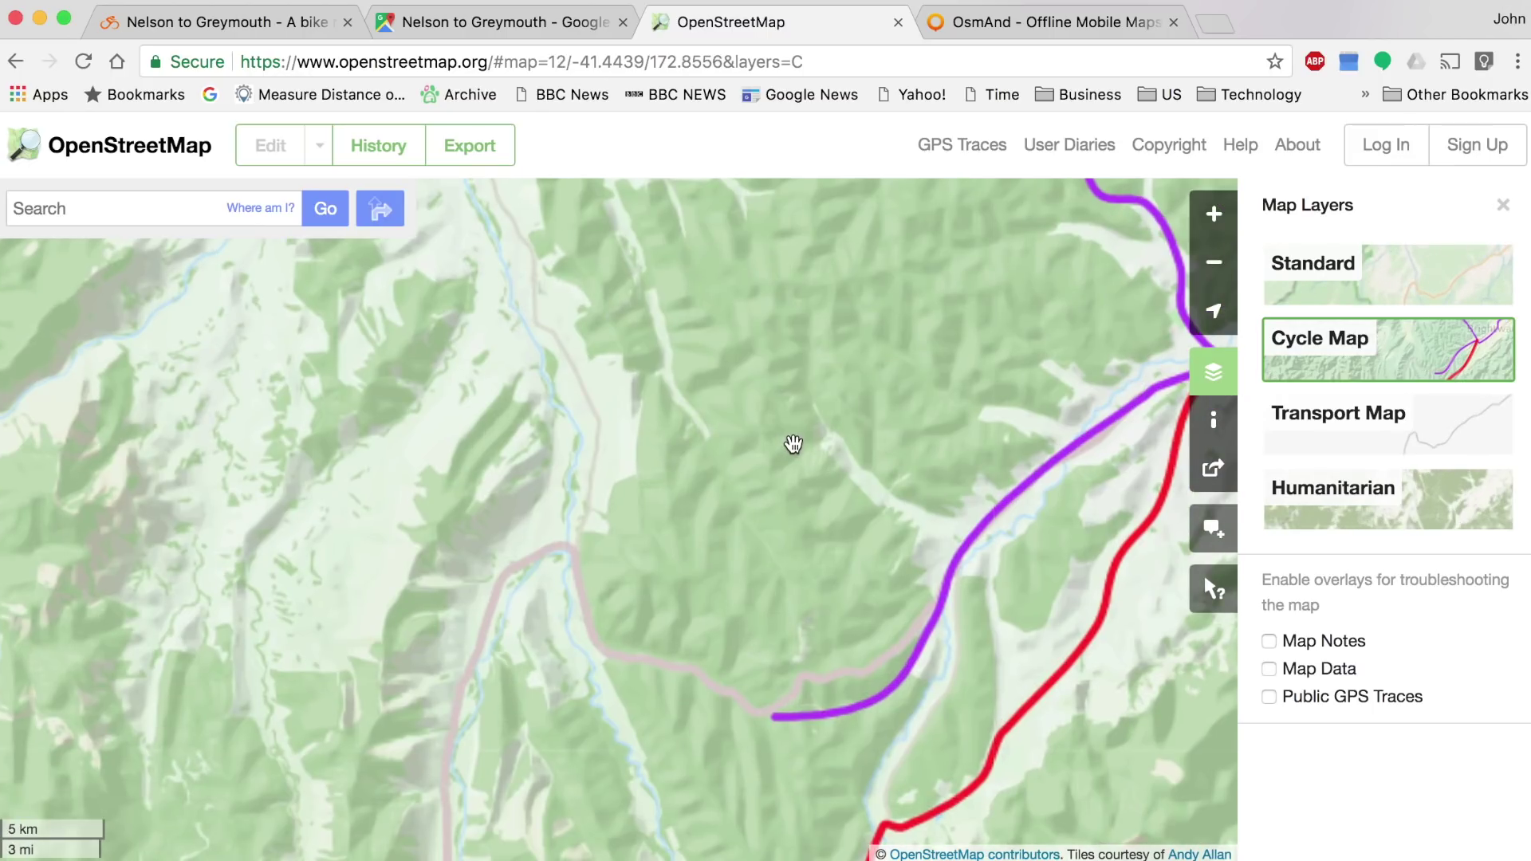
{"action": "left_click_drag", "start_coordinate": [782, 370], "coordinate": [779, 468]}
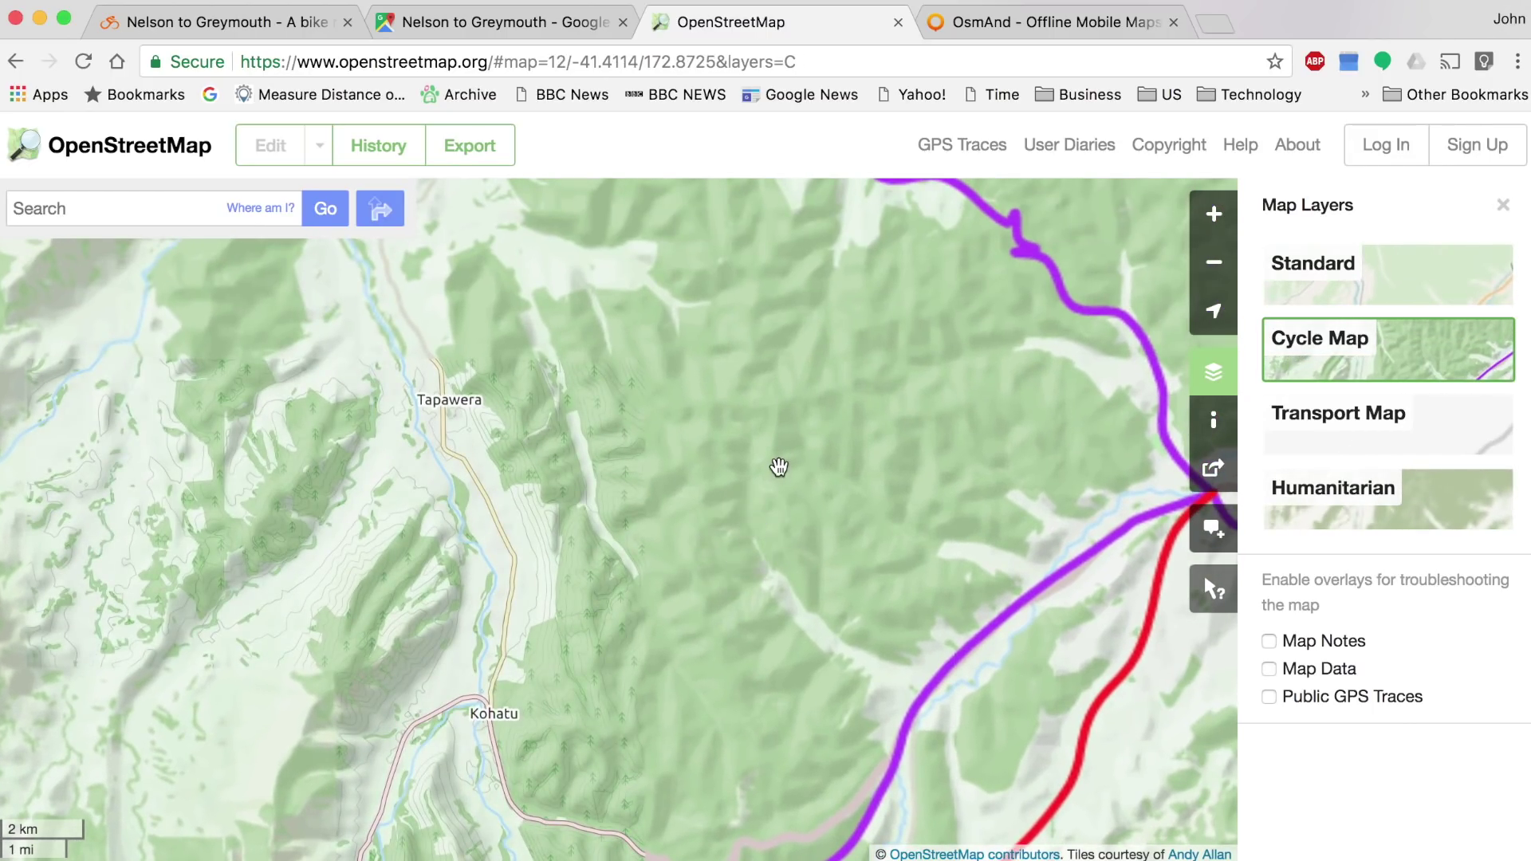
{"action": "scroll", "coordinate": [778, 464], "scroll_direction": "up", "scroll_amount": 1}
{"action": "scroll", "coordinate": [778, 462], "scroll_direction": "up", "scroll_amount": 1}
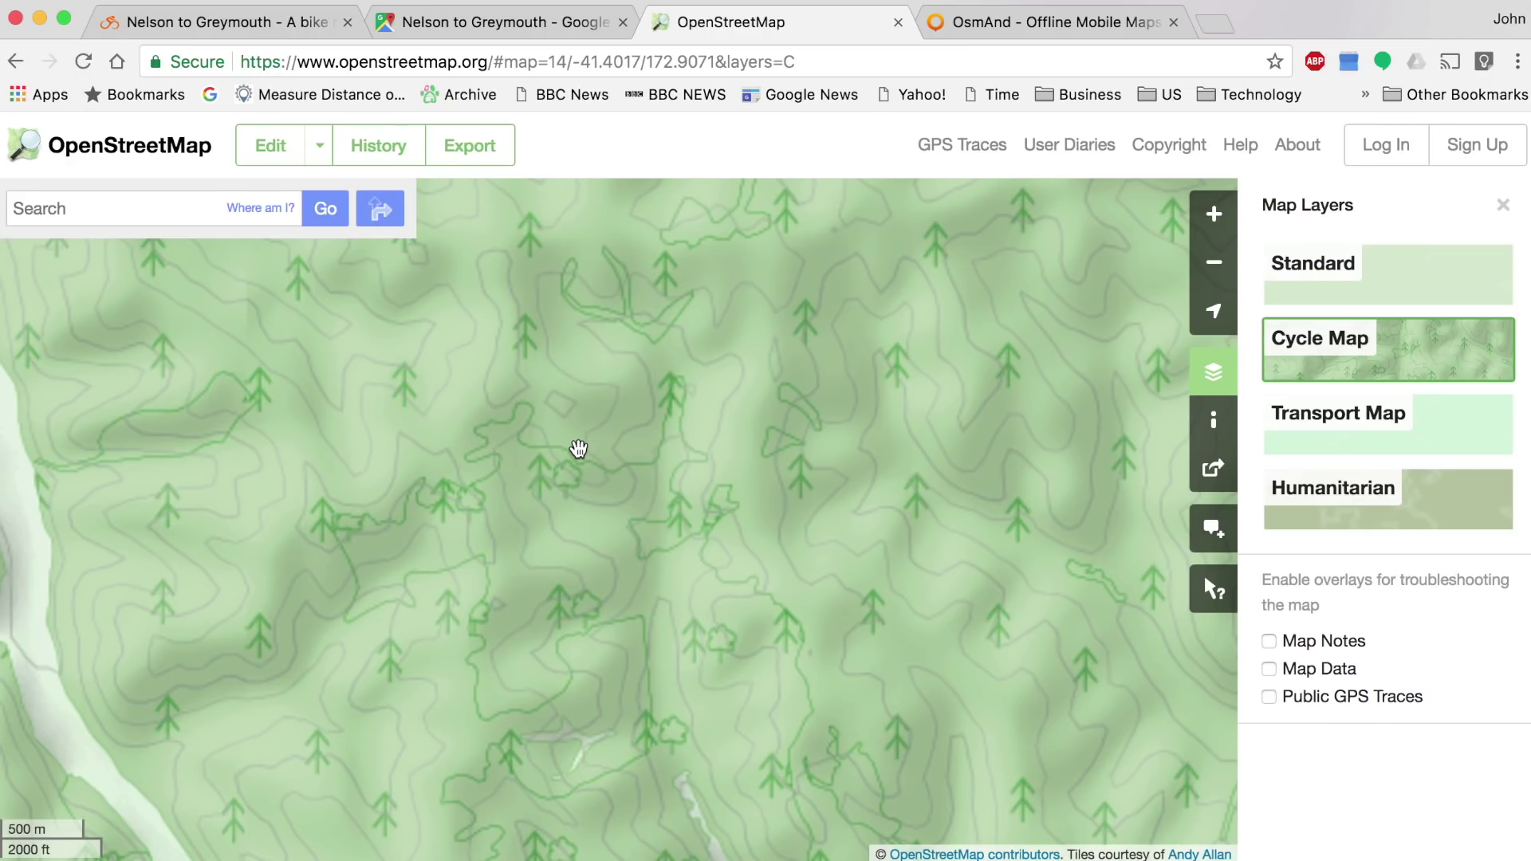
- Trace the unpaved forest tracks running through the hills east of Tapawera in close detail on the cycle map
{"action": "left_click_drag", "start_coordinate": [677, 479], "coordinate": [700, 503]}
{"action": "left_click_drag", "start_coordinate": [673, 438], "coordinate": [879, 541]}
{"action": "left_click_drag", "start_coordinate": [960, 465], "coordinate": [678, 543]}
{"action": "left_click_drag", "start_coordinate": [540, 489], "coordinate": [523, 448]}
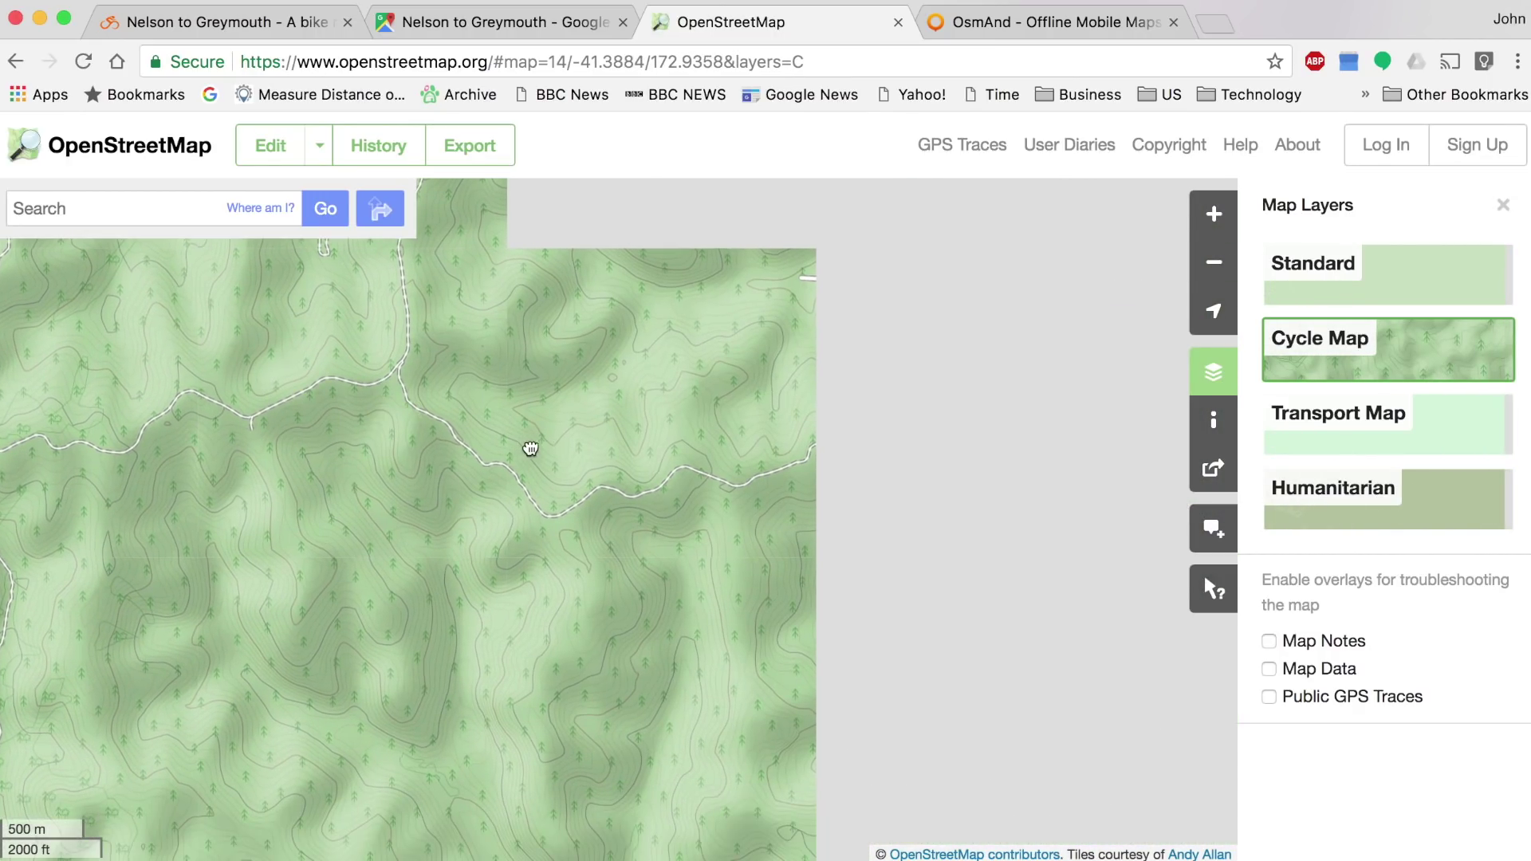
{"action": "left_click_drag", "start_coordinate": [656, 505], "coordinate": [649, 516]}
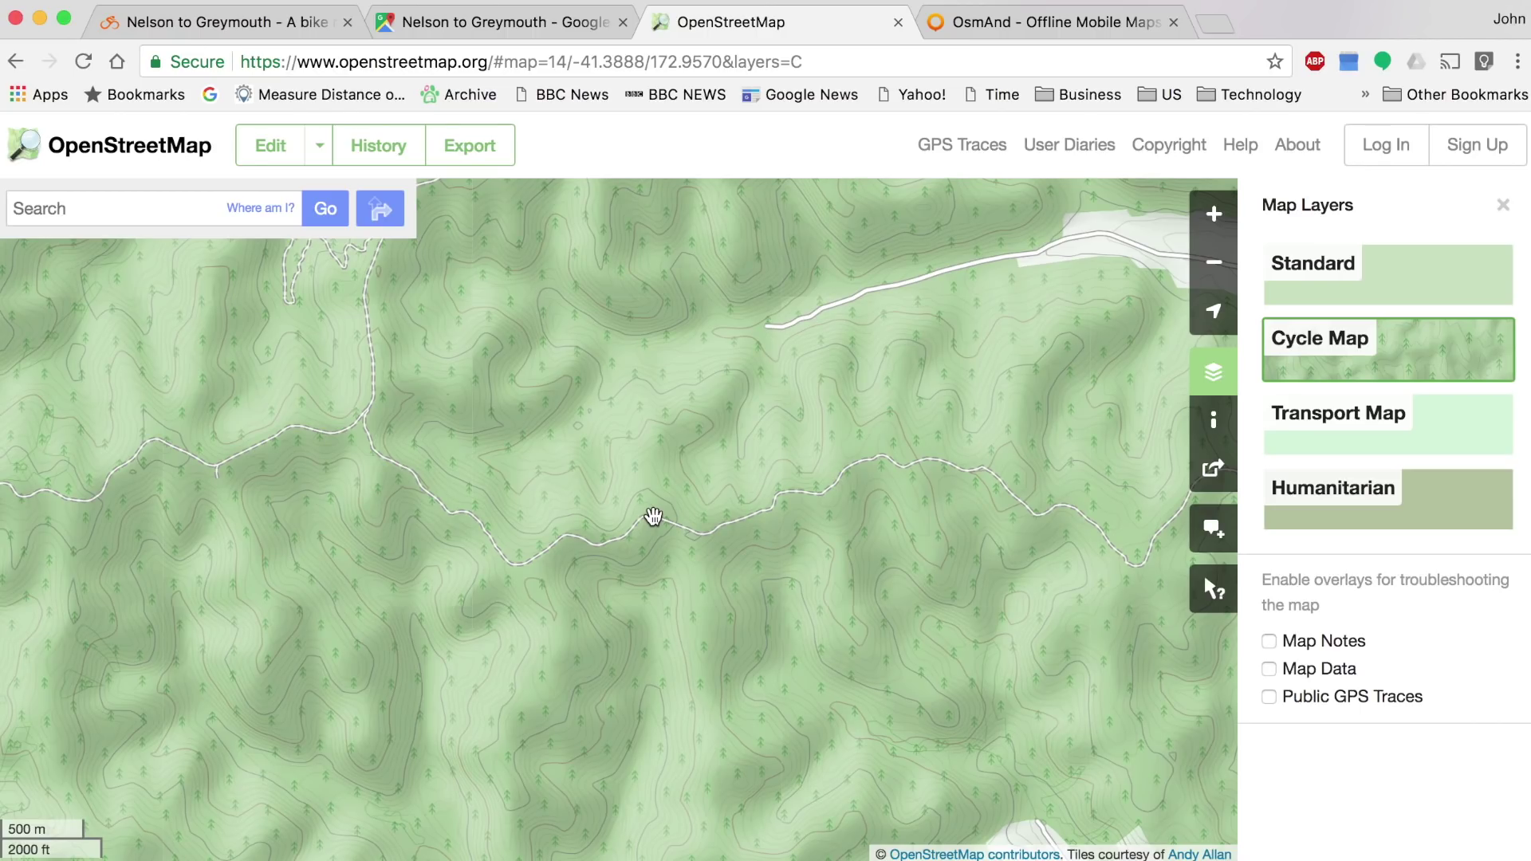
- Switch to Ride With GPS, begin planning a new route, jump to "nelson new zealand" and set the start point in central Nelson
{"action": "left_click", "coordinate": [479, 32]}
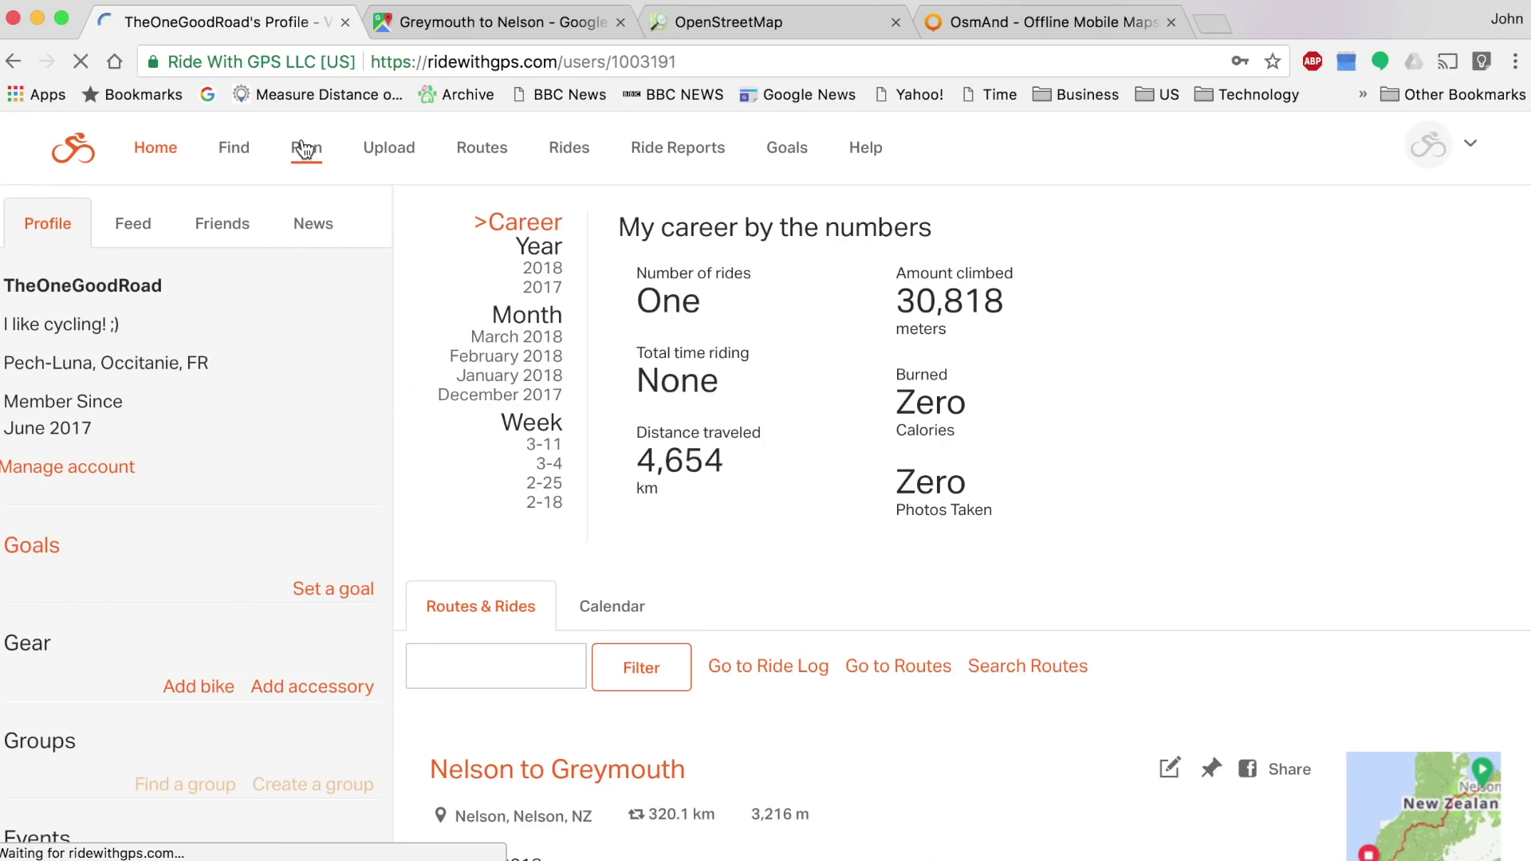
{"action": "left_click", "coordinate": [306, 149]}
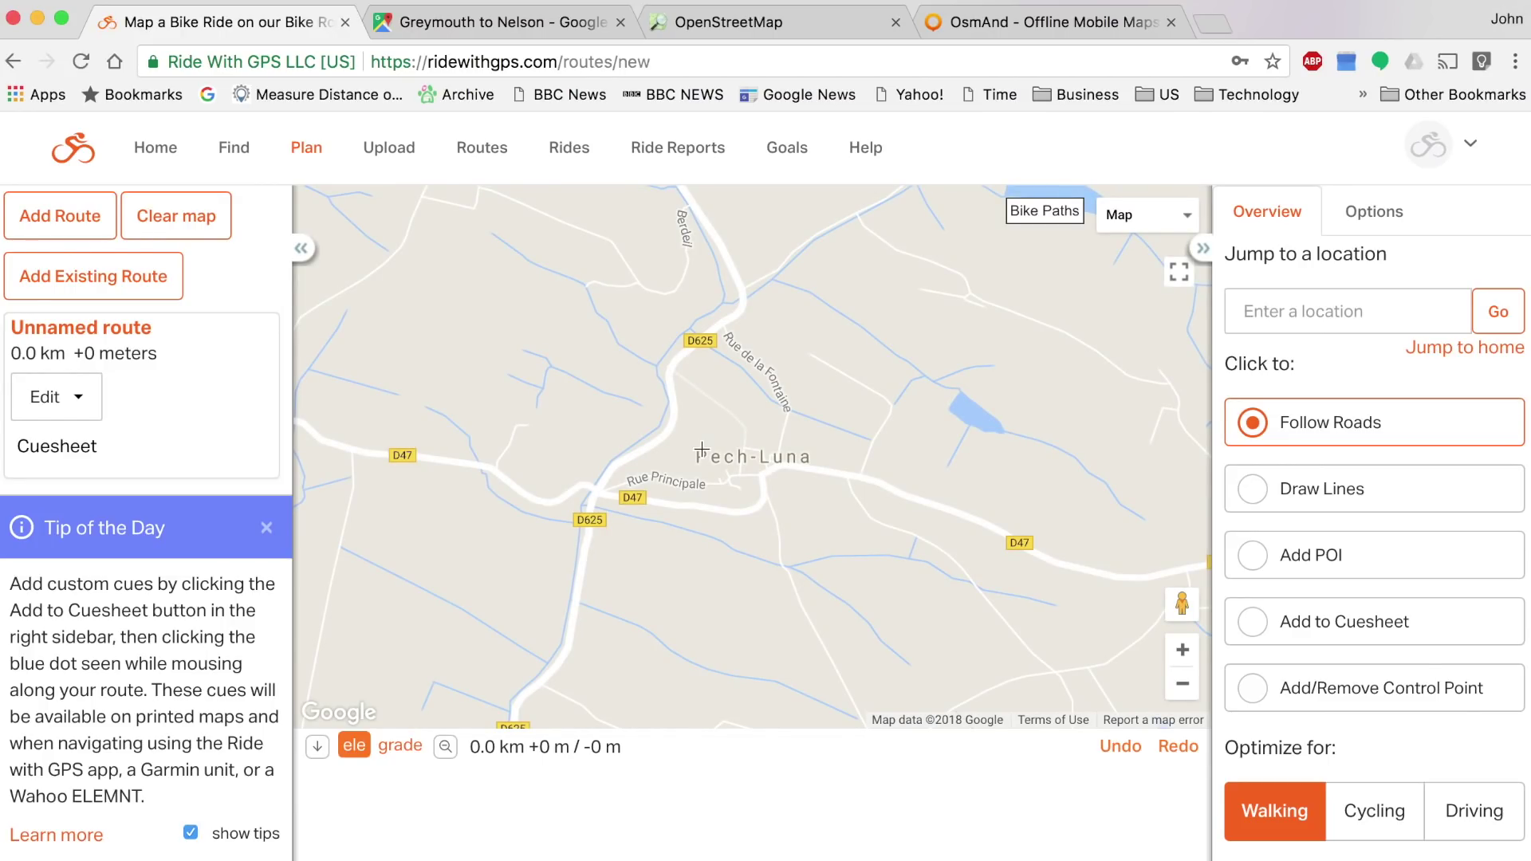
{"action": "left_click", "coordinate": [1376, 313]}
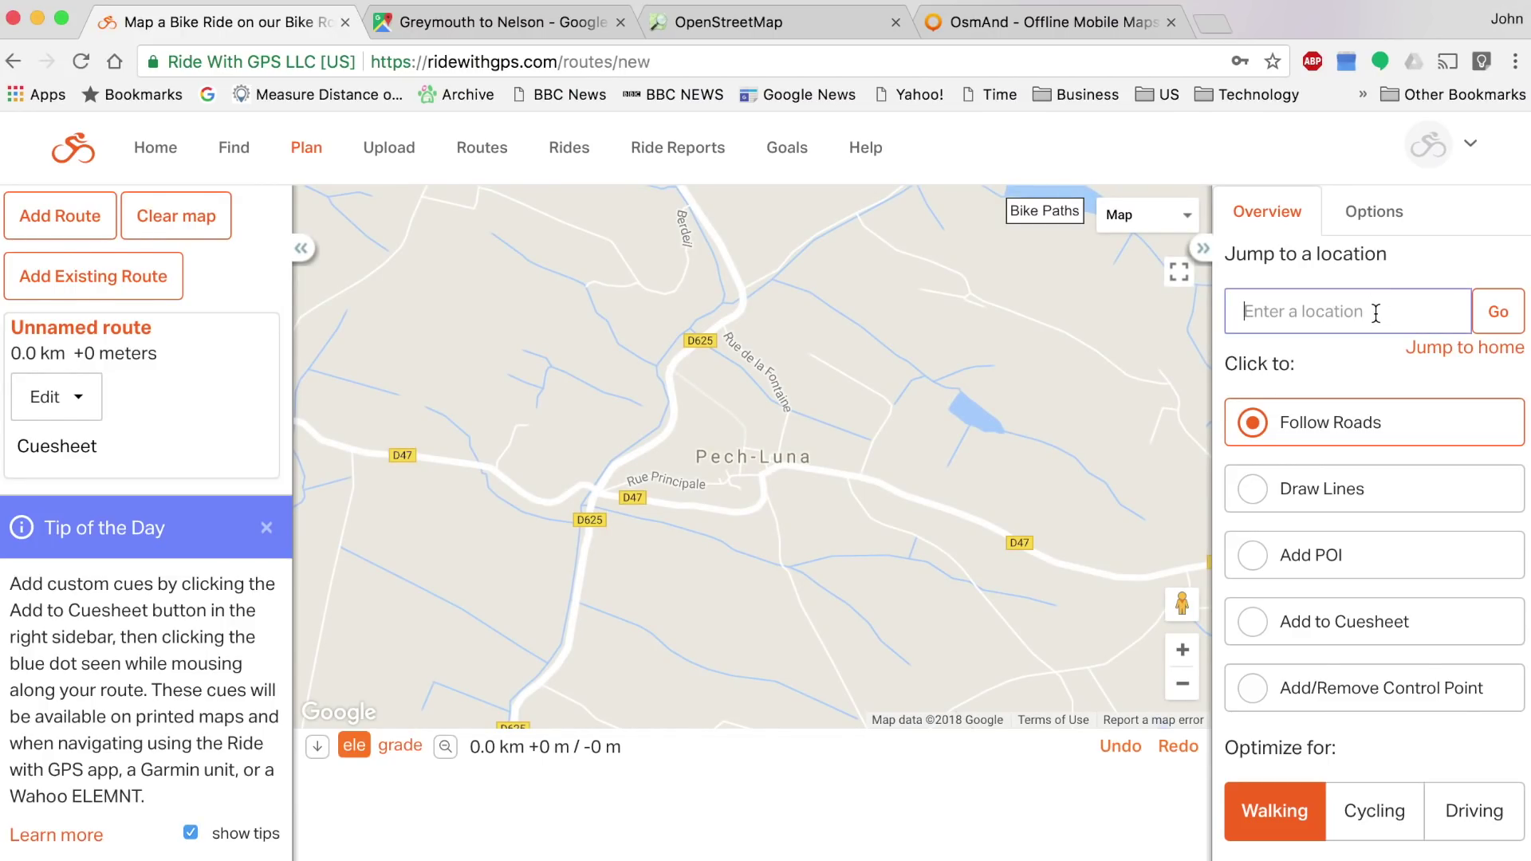
{"action": "type", "text": "nelson new zealand"}
{"action": "key", "text": "Return"}
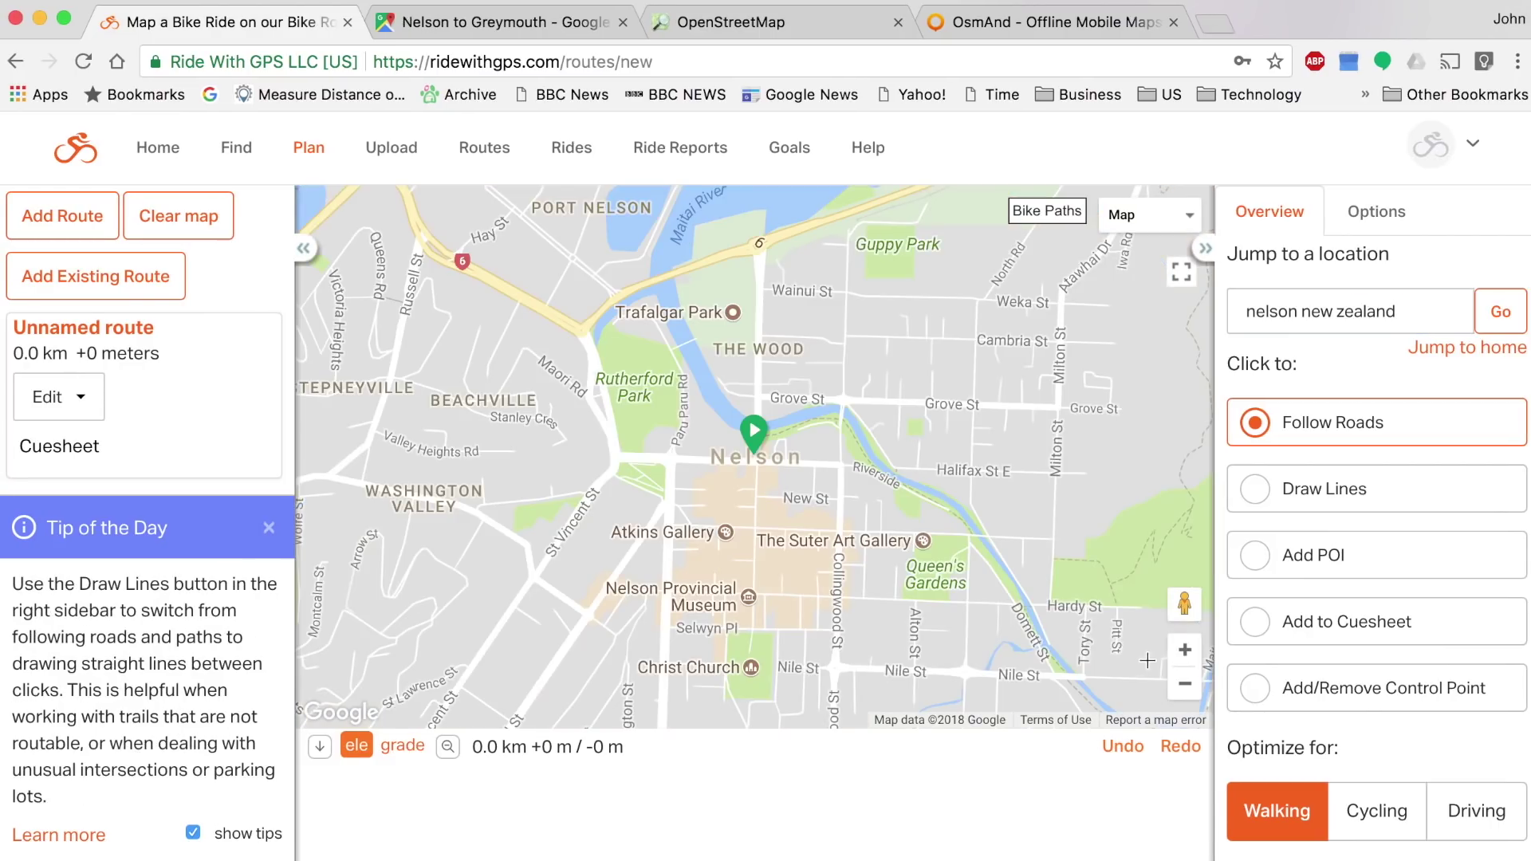
- Place the route's end point at Greymouth on the West Coast, with the route following roads from Nelson
{"action": "left_click", "coordinate": [1185, 685]}
{"action": "left_click", "coordinate": [1185, 686]}
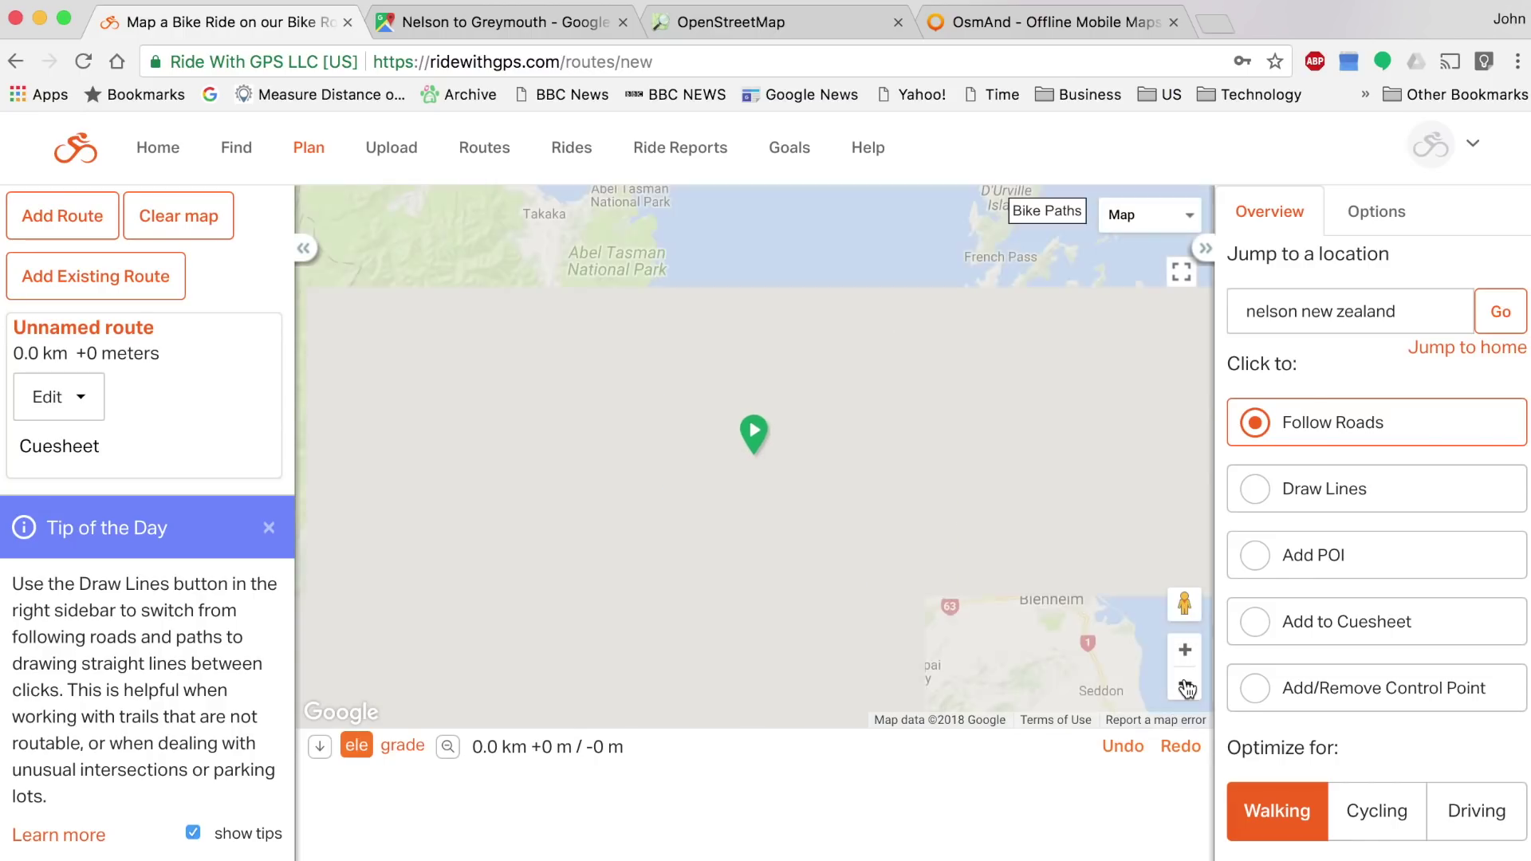
{"action": "left_click_drag", "start_coordinate": [800, 567], "coordinate": [1121, 348]}
{"action": "left_click_drag", "start_coordinate": [532, 544], "coordinate": [653, 444]}
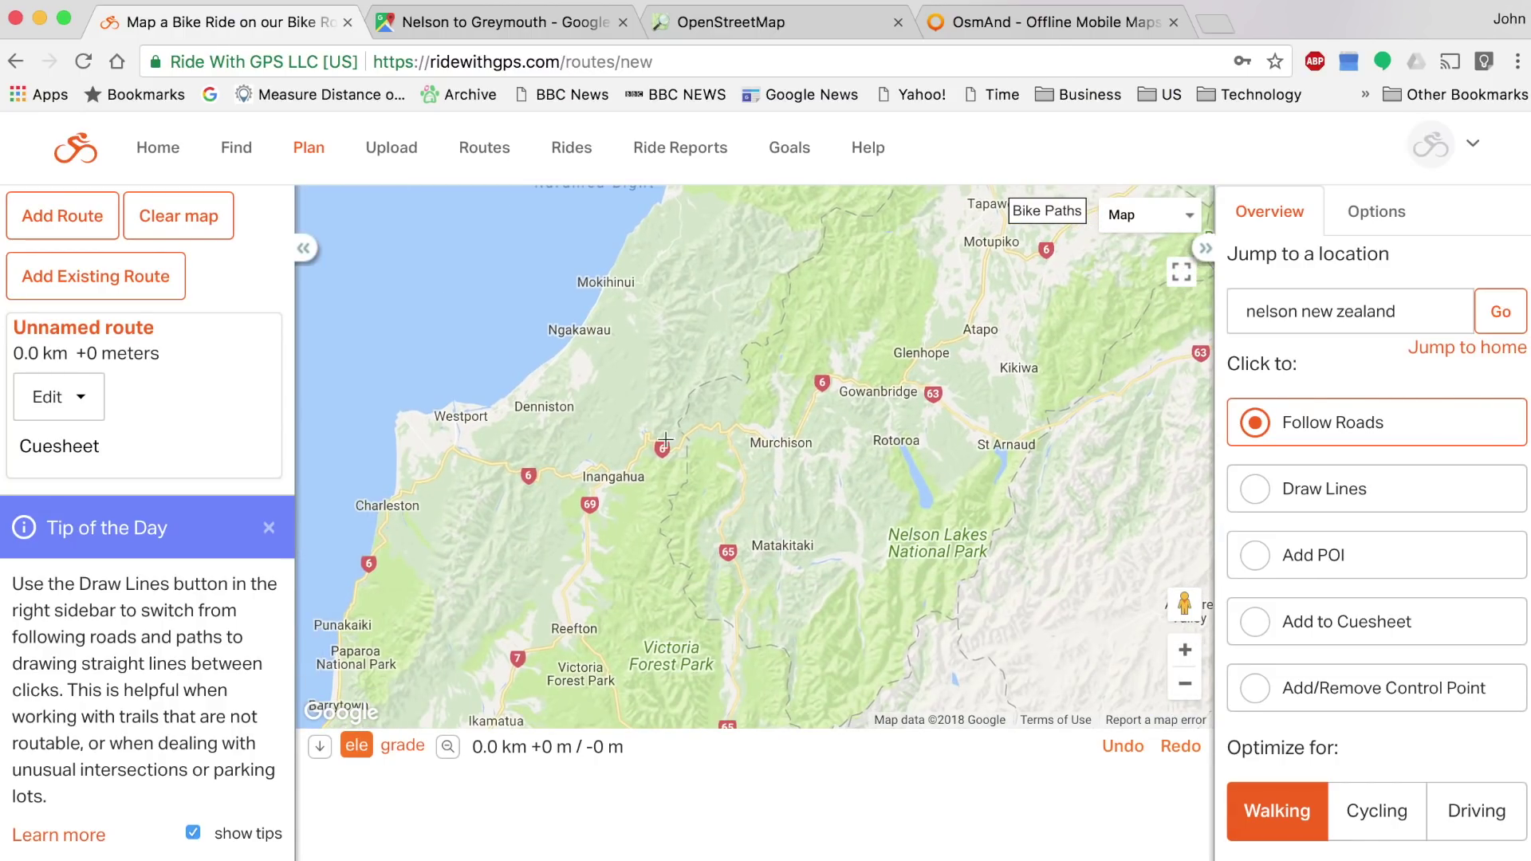
{"action": "left_click_drag", "start_coordinate": [776, 410], "coordinate": [1051, 279]}
{"action": "left_click_drag", "start_coordinate": [670, 553], "coordinate": [717, 451]}
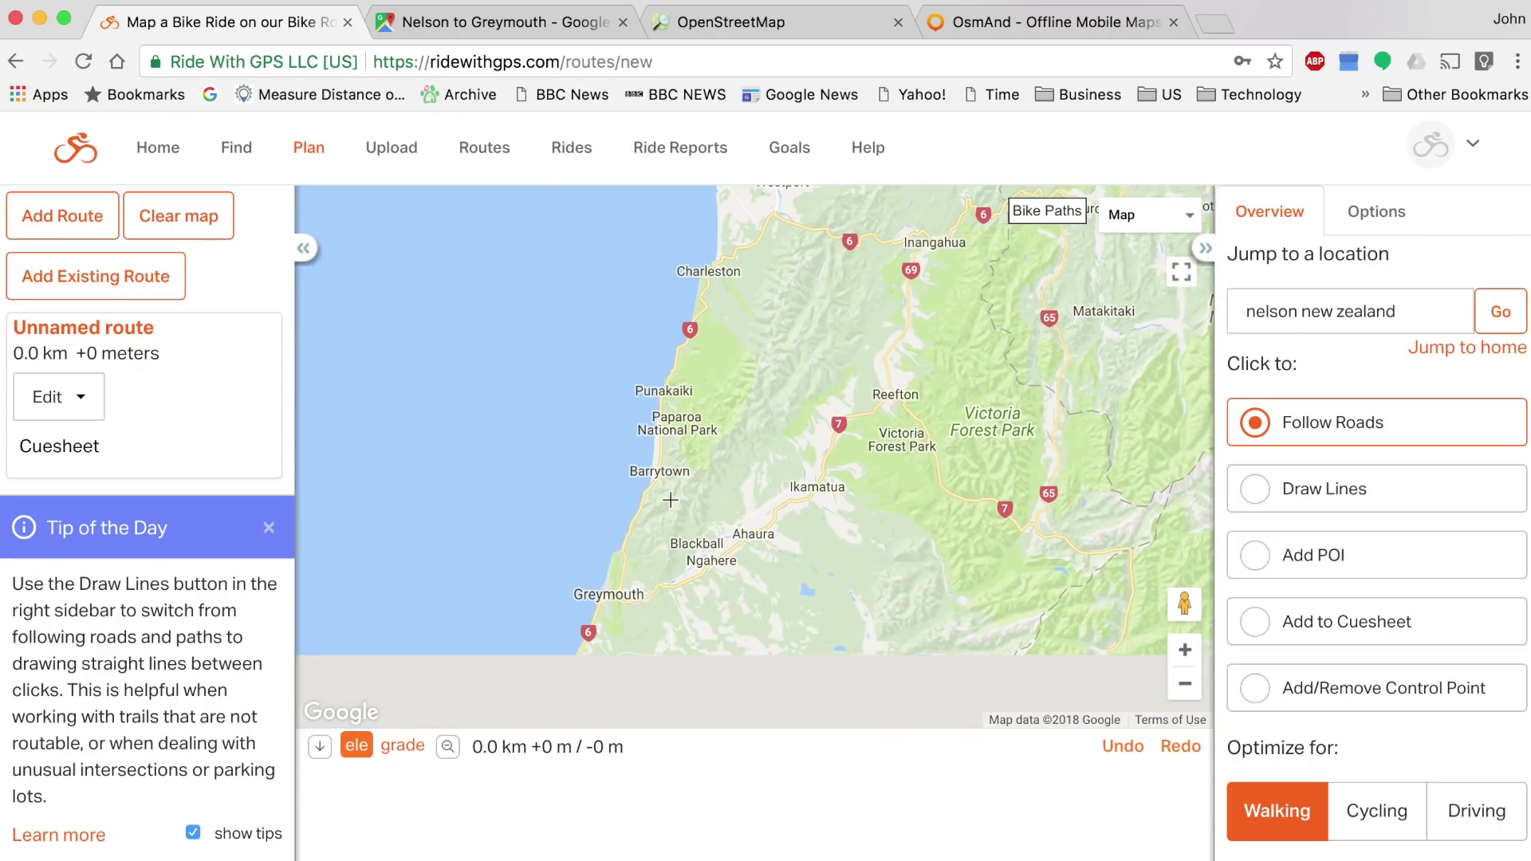
{"action": "left_click_drag", "start_coordinate": [606, 596], "coordinate": [757, 460]}
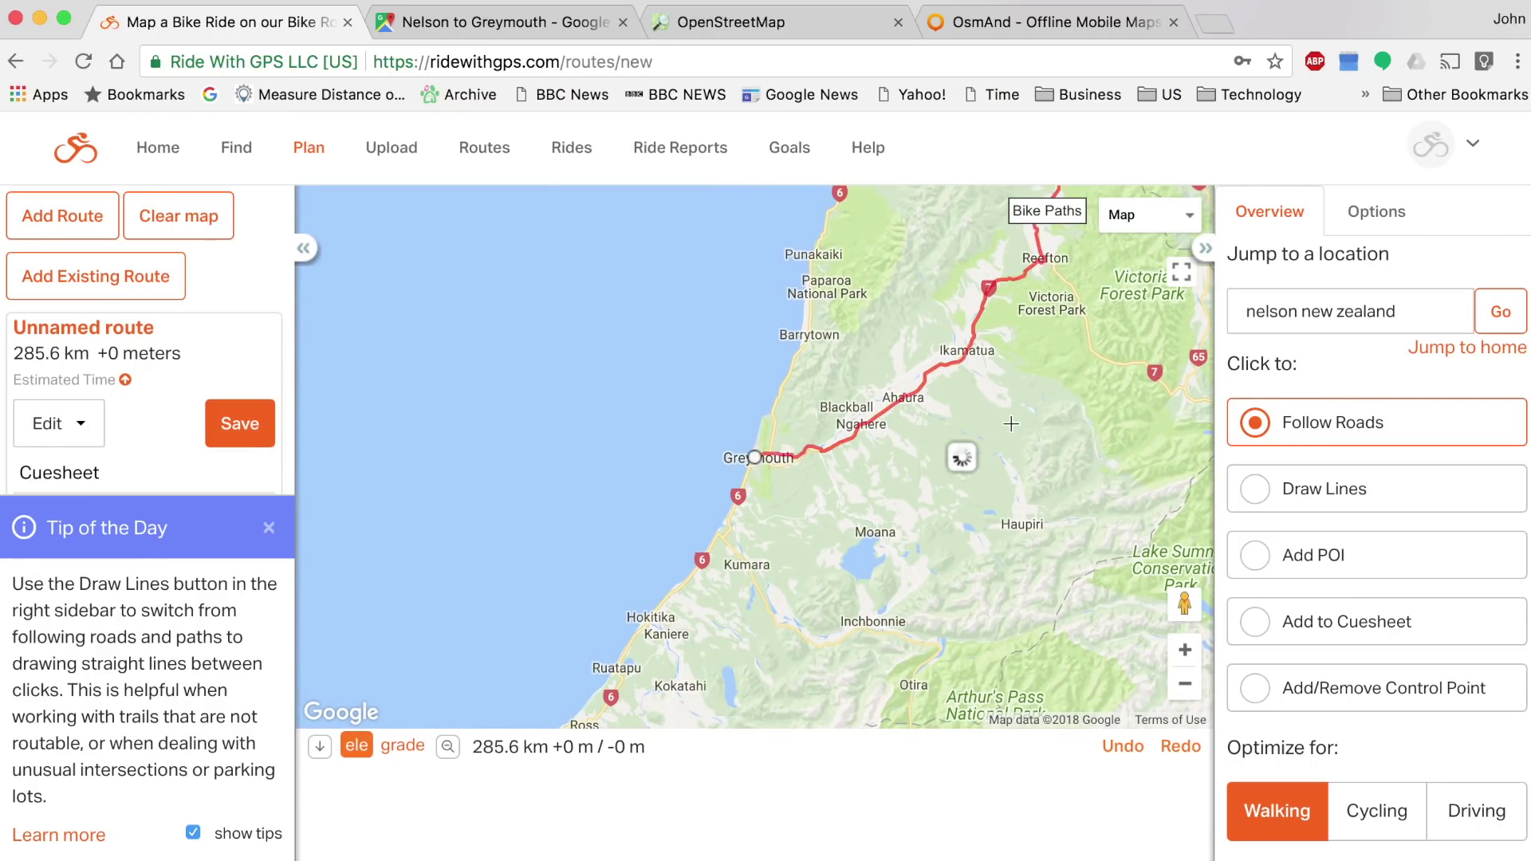
- Show the Nelson end of the planned route on the OSM Cycle base map
{"action": "left_click_drag", "start_coordinate": [1049, 402], "coordinate": [660, 684]}
{"action": "left_click_drag", "start_coordinate": [878, 444], "coordinate": [640, 645]}
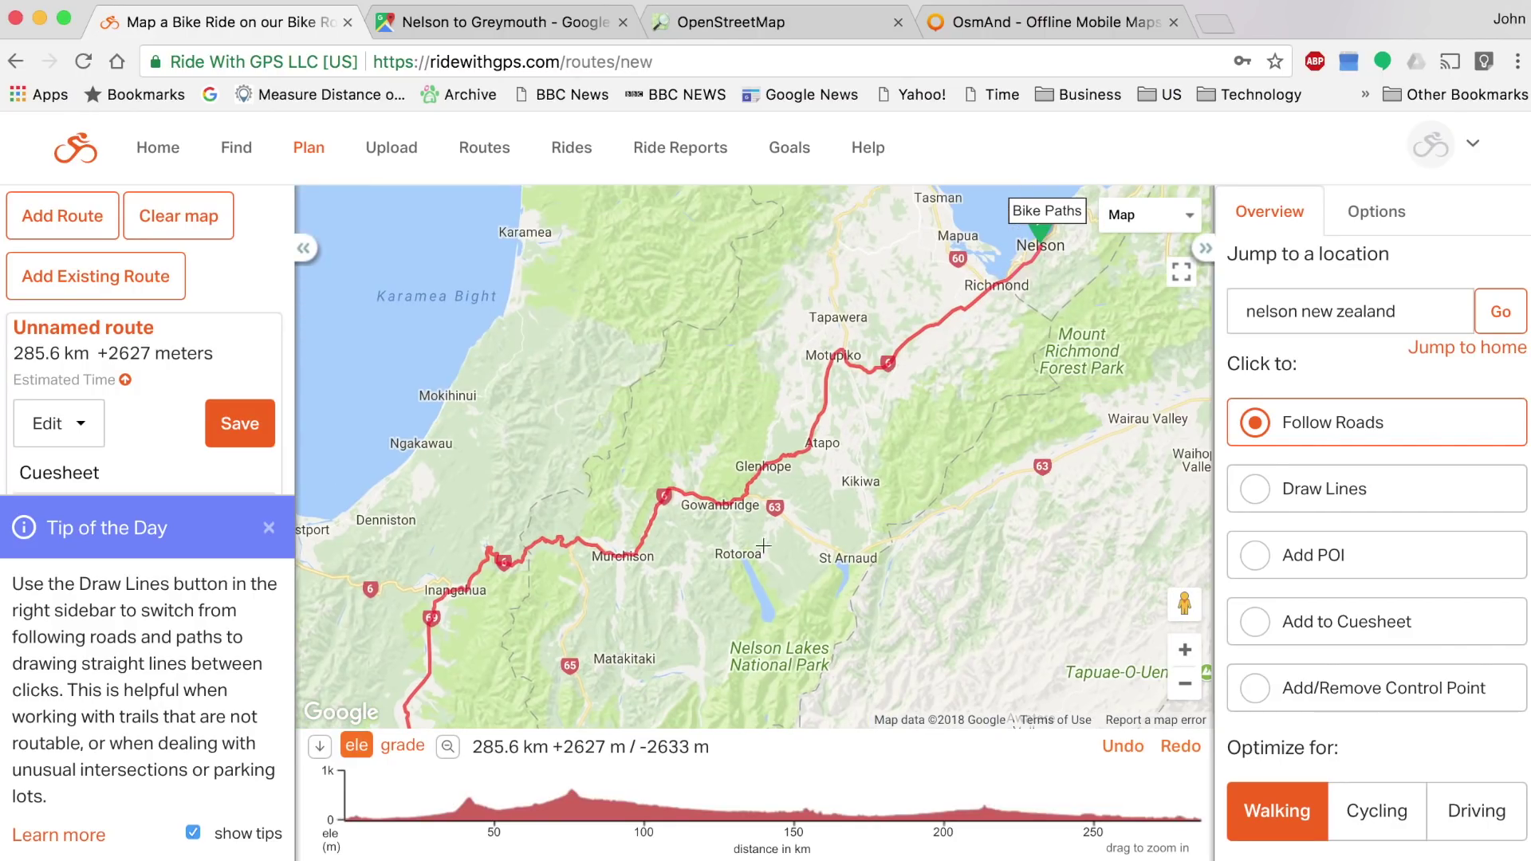
{"action": "left_click_drag", "start_coordinate": [905, 427], "coordinate": [807, 508]}
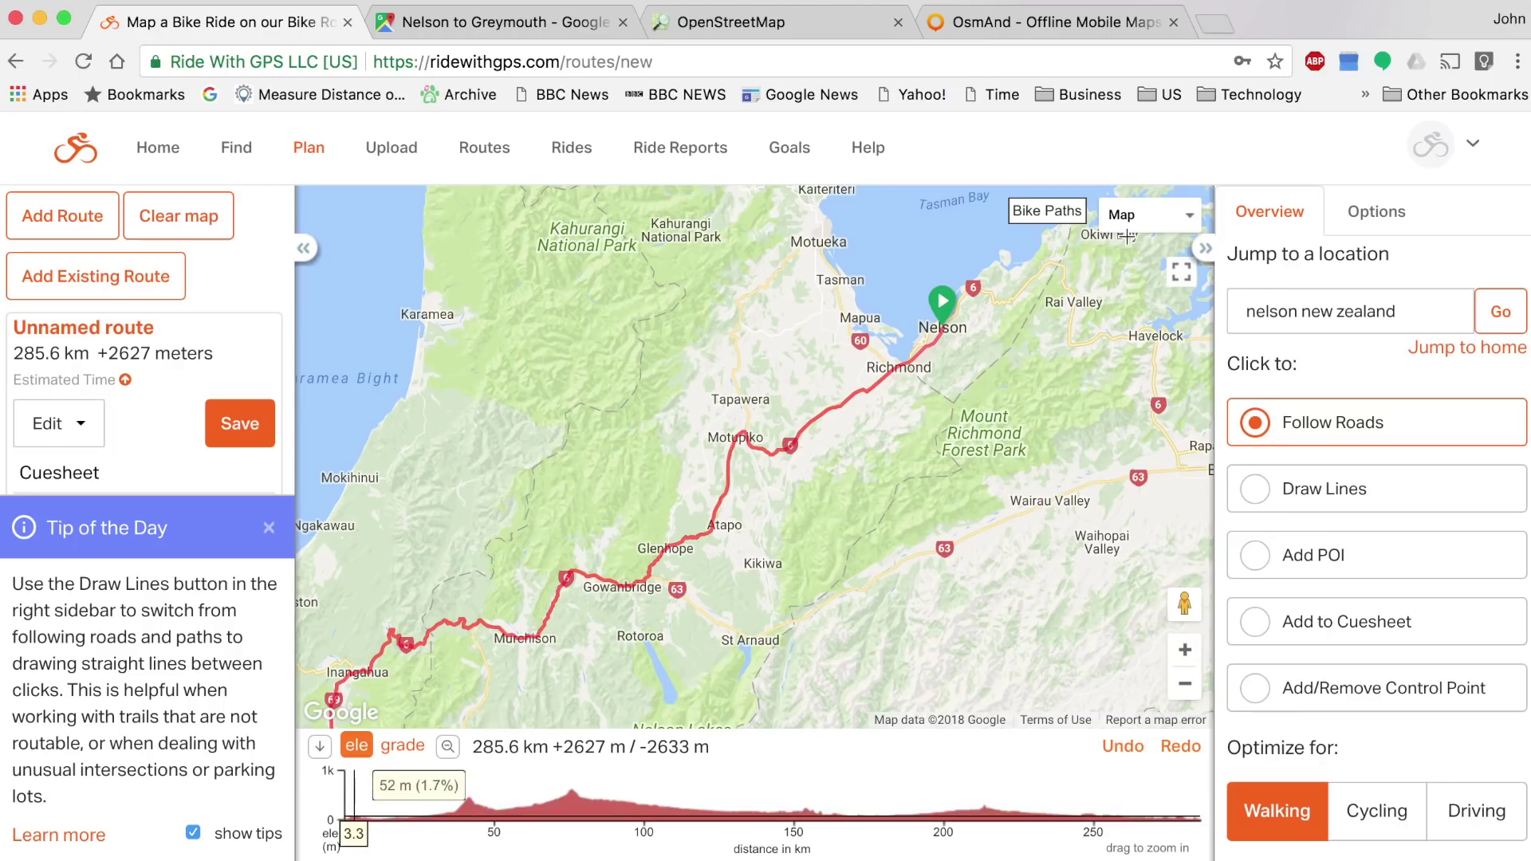
{"action": "left_click", "coordinate": [1152, 222]}
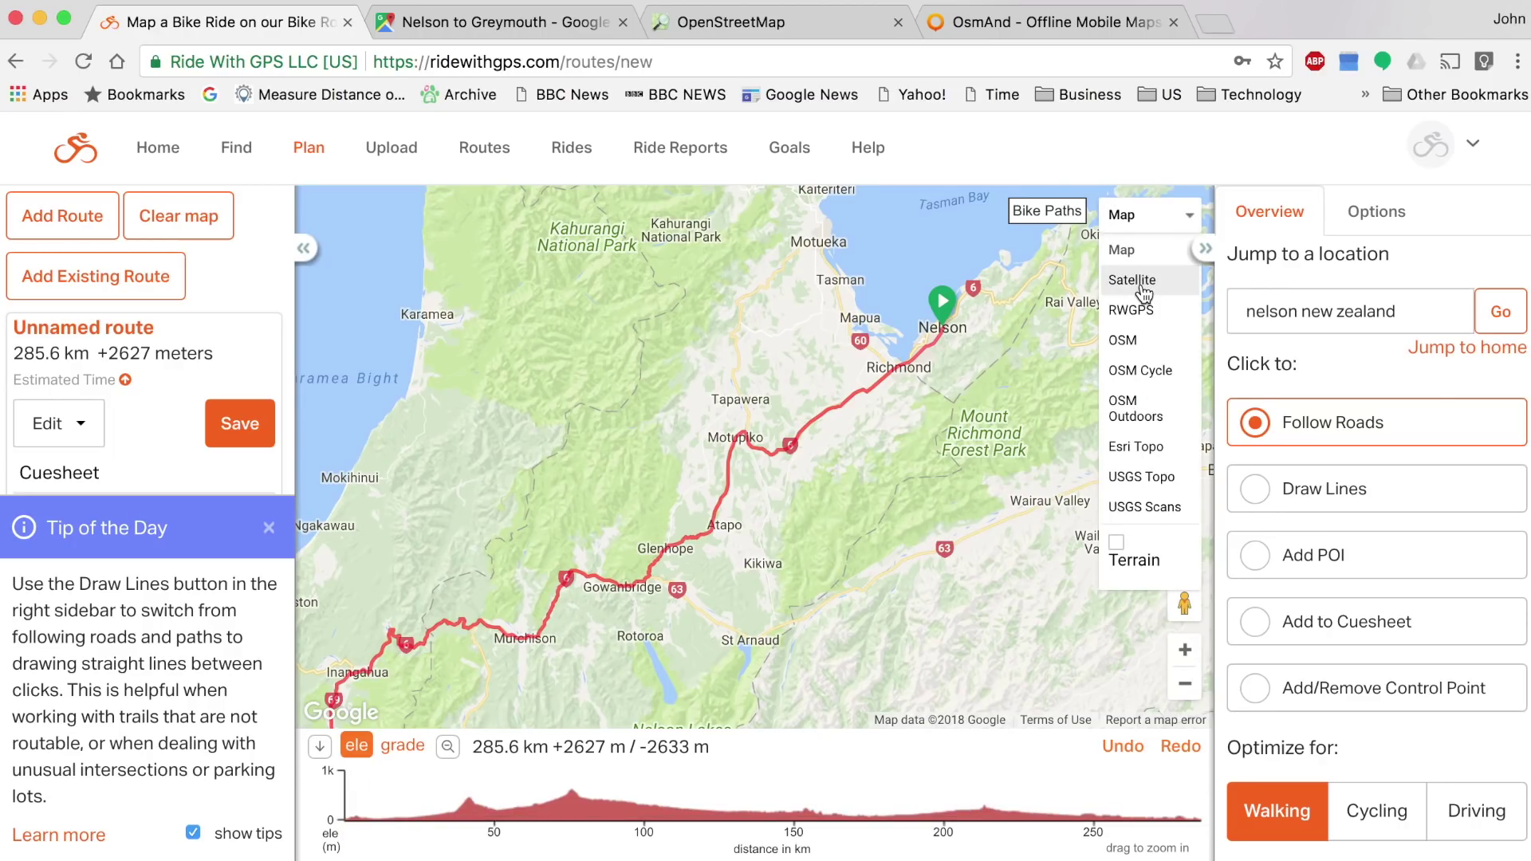
{"action": "left_click", "coordinate": [1148, 228]}
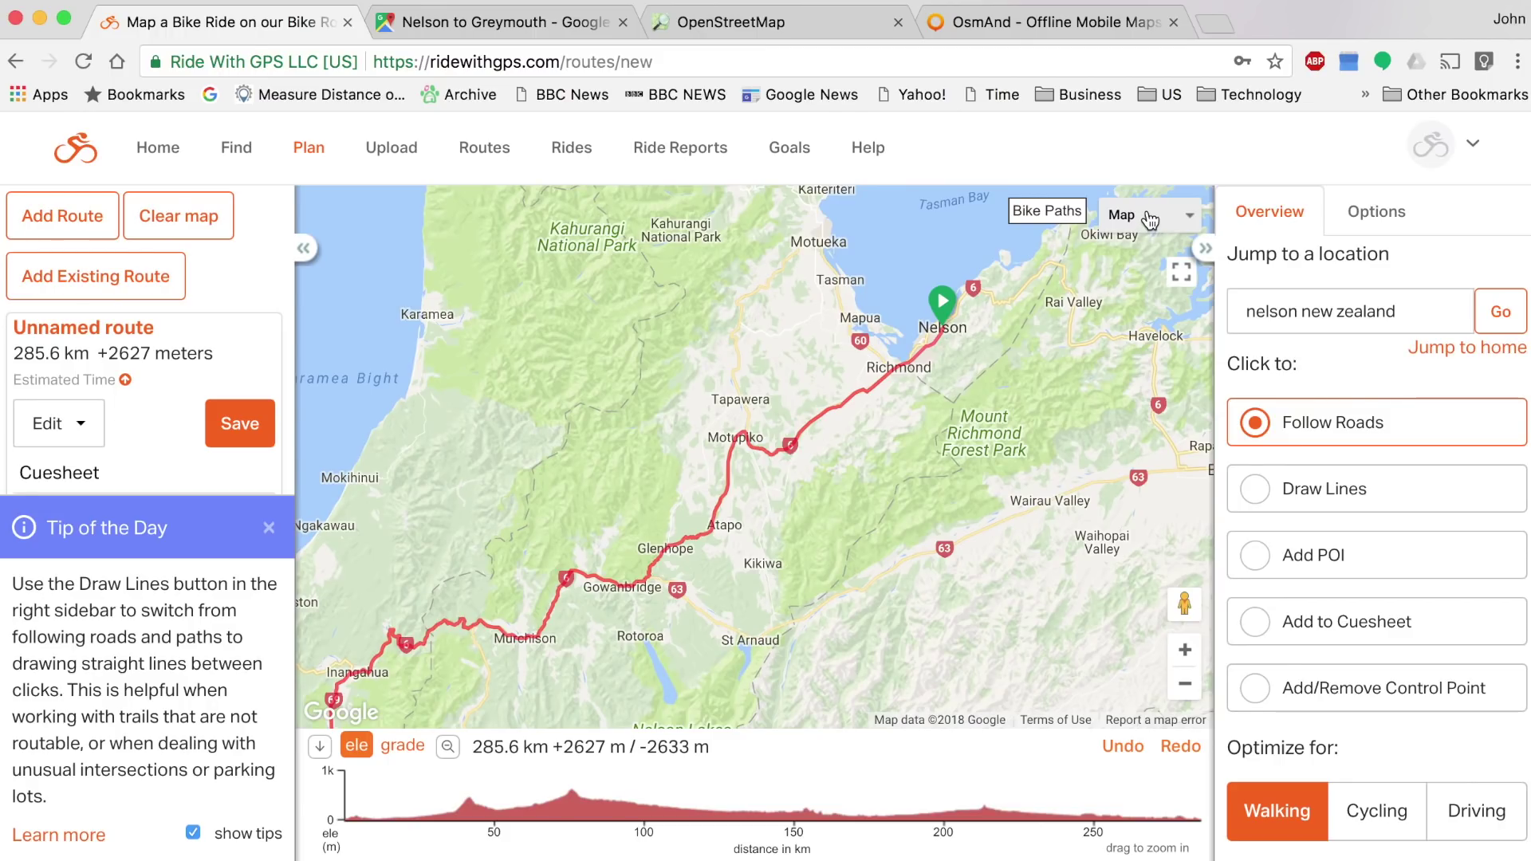
{"action": "left_click", "coordinate": [1149, 228]}
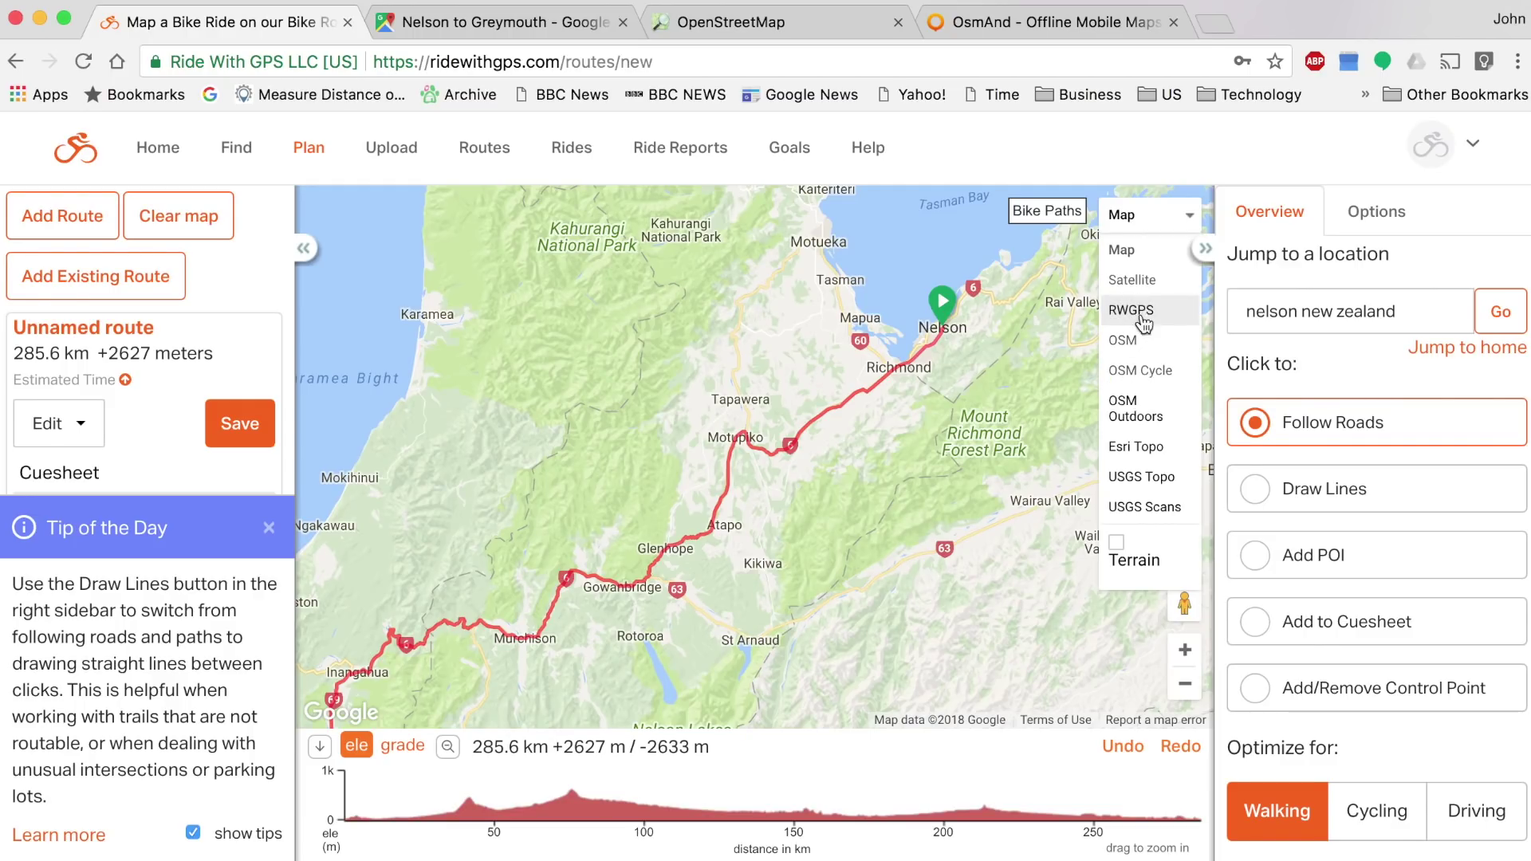
{"action": "left_click", "coordinate": [1145, 372]}
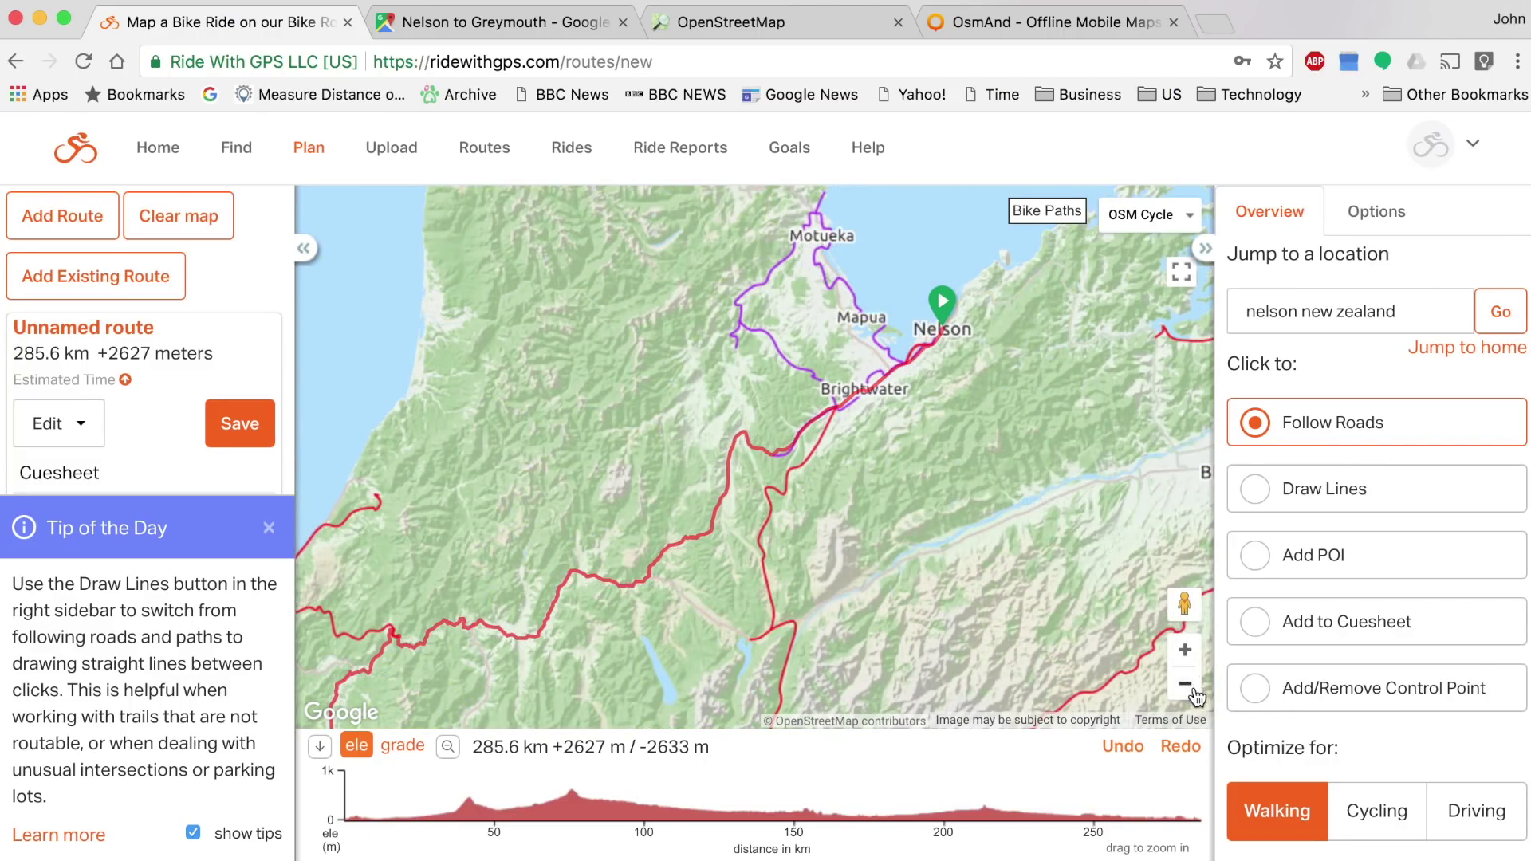
- Add a control point near Wakefield and pull the following section northwest onto the purple marked cycle route
{"action": "left_click", "coordinate": [1193, 660]}
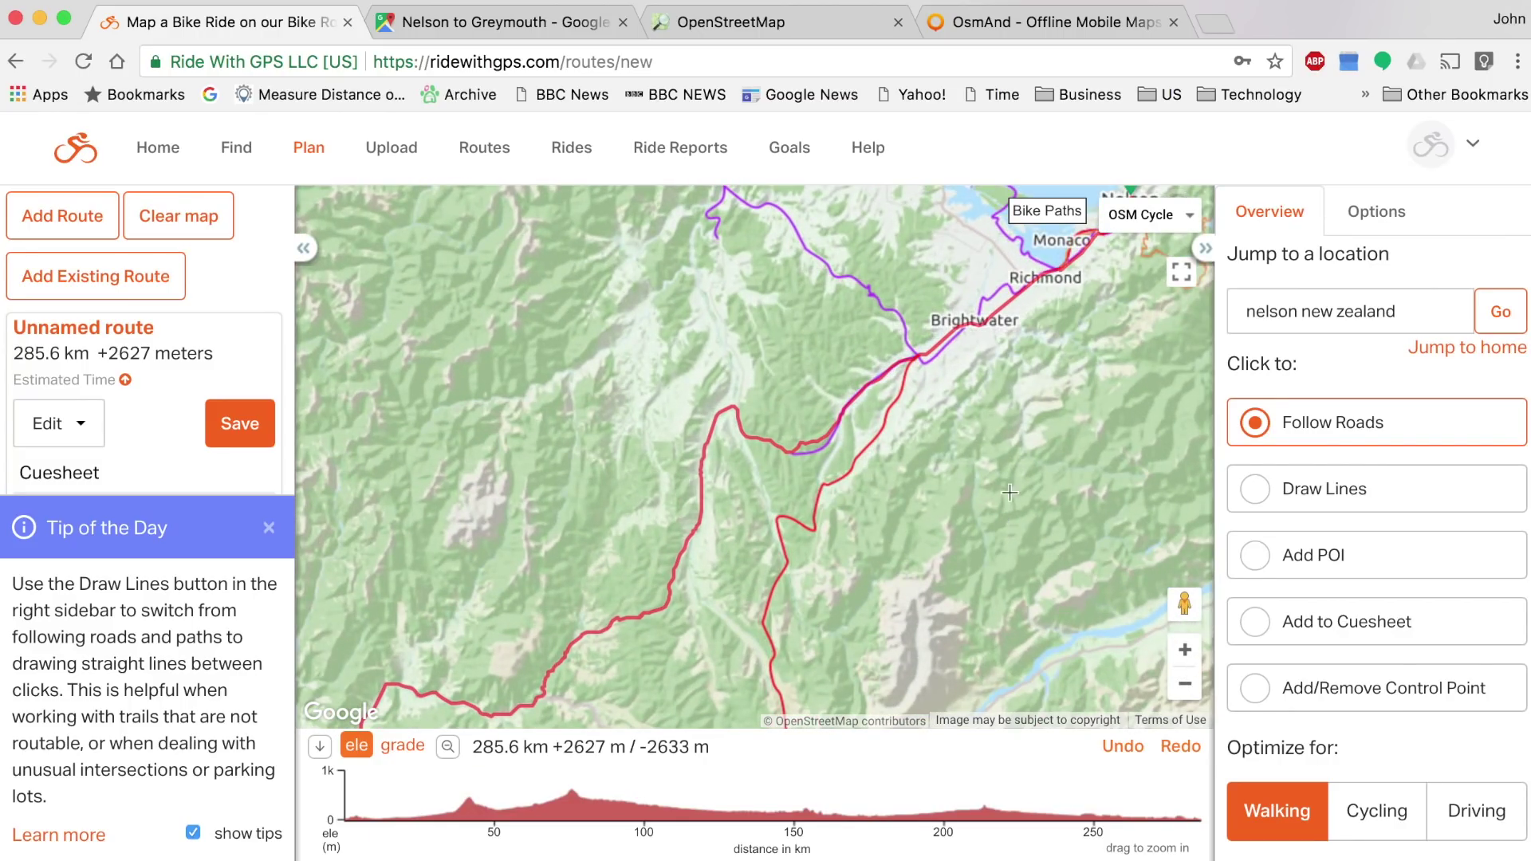
{"action": "left_click", "coordinate": [937, 361]}
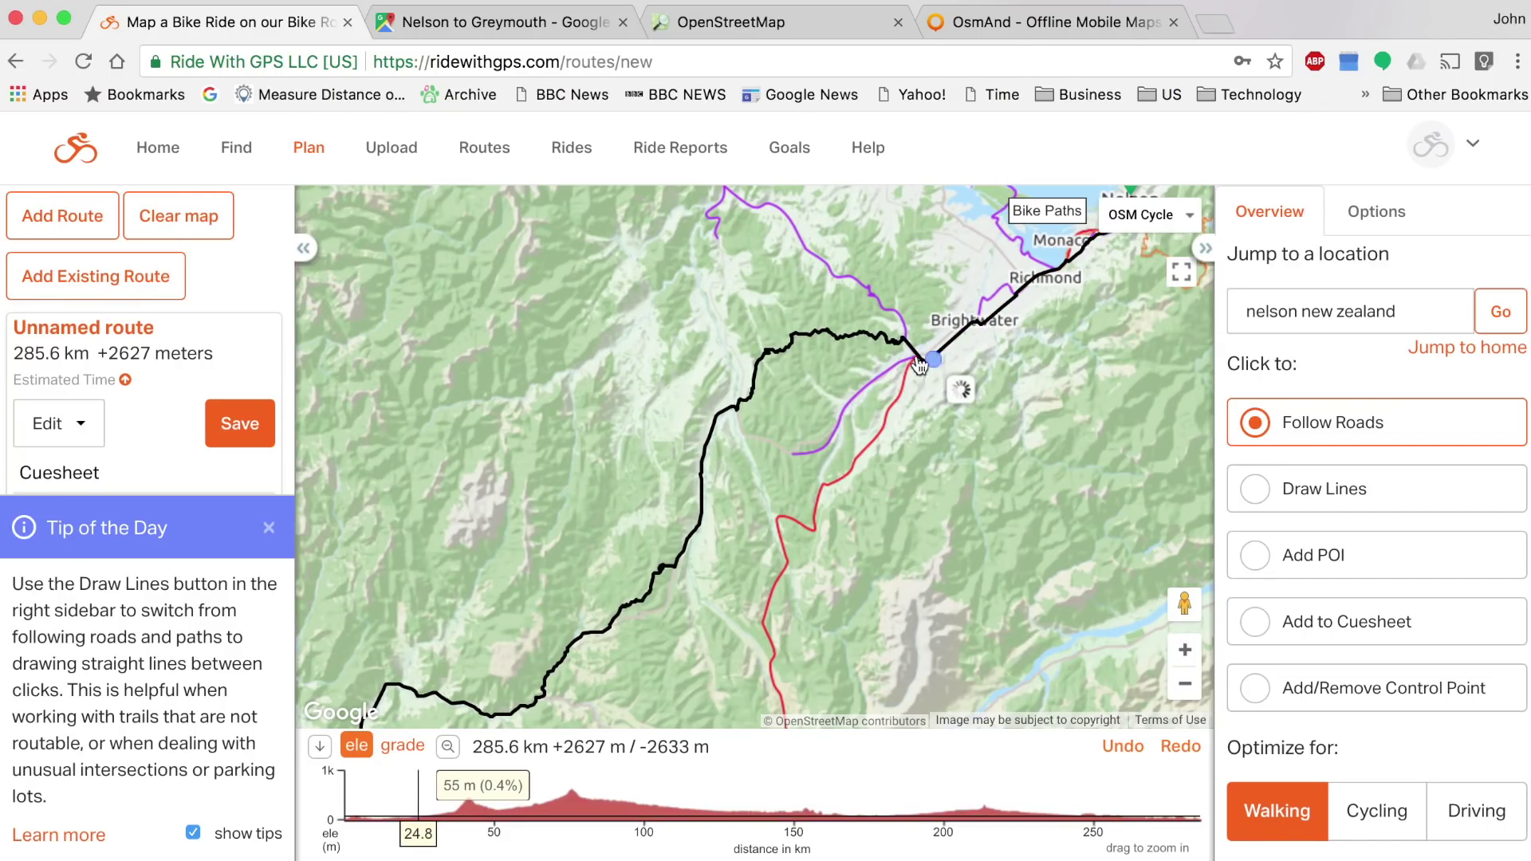
{"action": "left_click_drag", "start_coordinate": [820, 332], "coordinate": [875, 303]}
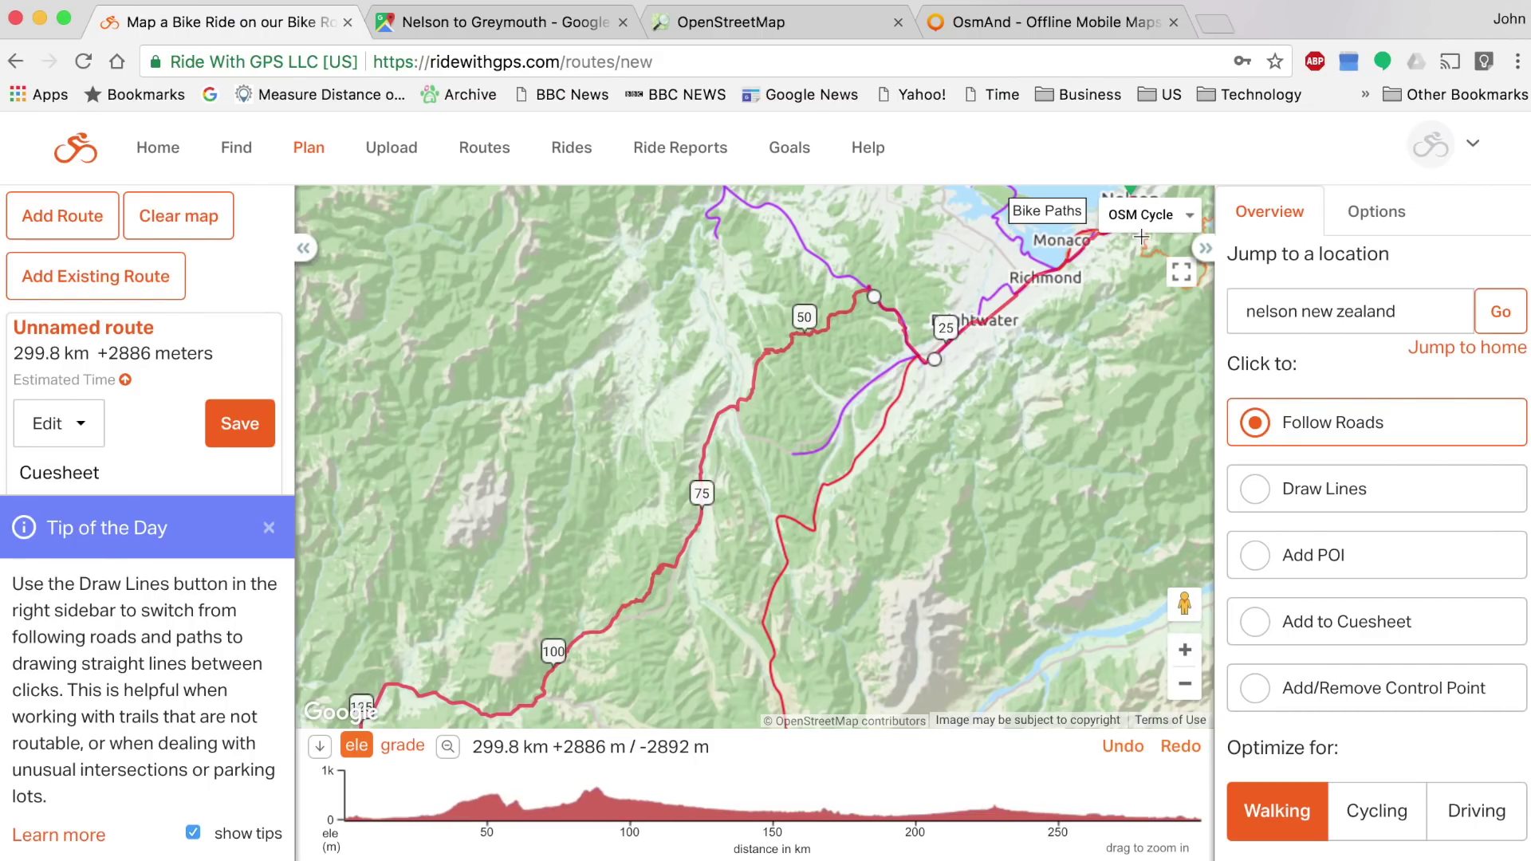
- Restore the standard Map base layer and reroute the section past Motupiko through a point west of the town
{"action": "left_click", "coordinate": [1173, 215]}
{"action": "left_click", "coordinate": [1153, 252]}
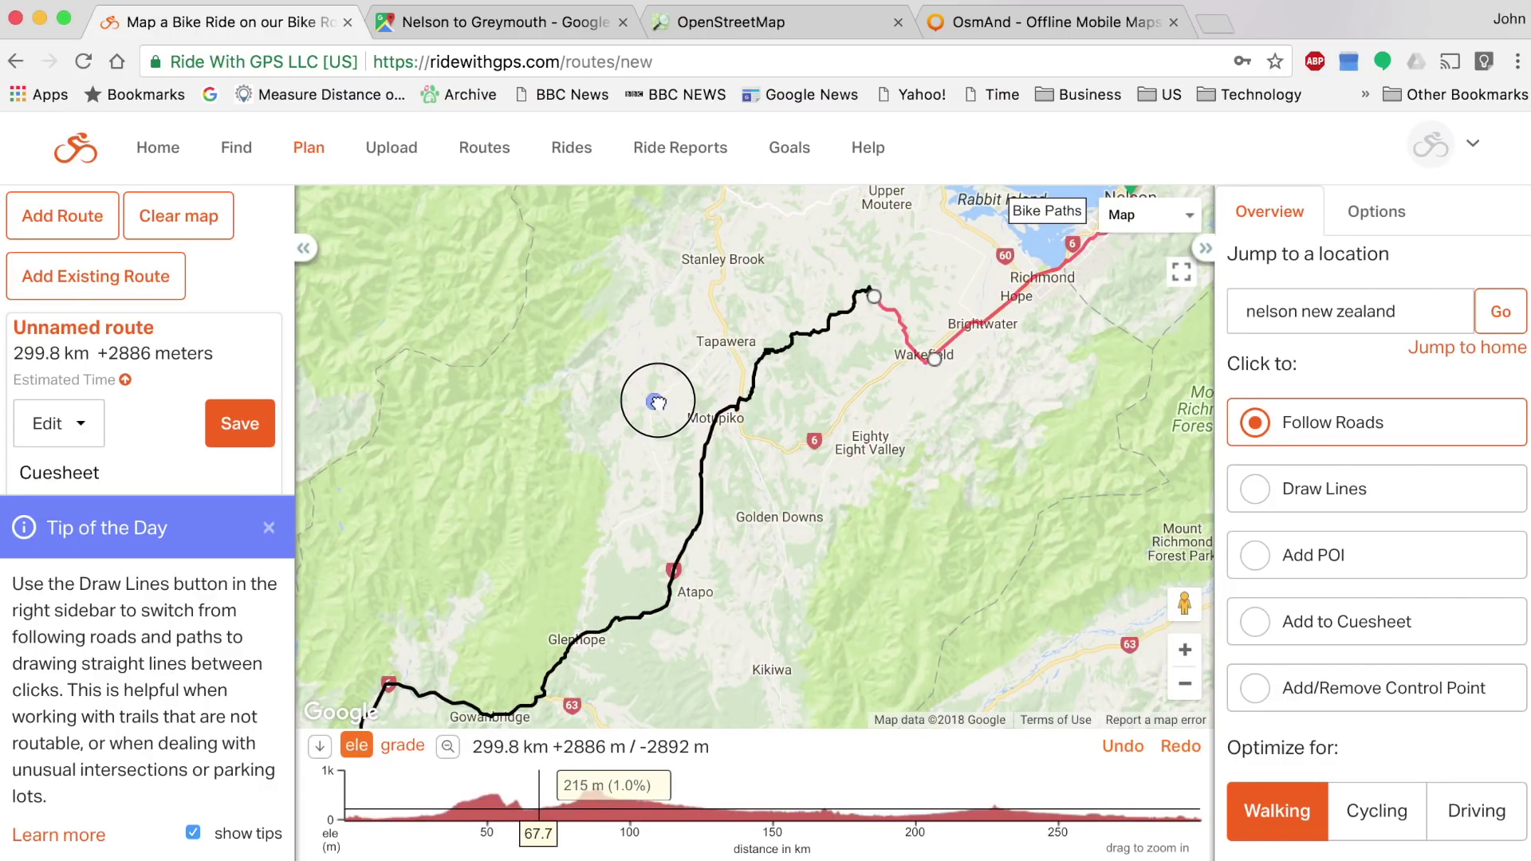
{"action": "left_click_drag", "start_coordinate": [659, 403], "coordinate": [660, 405]}
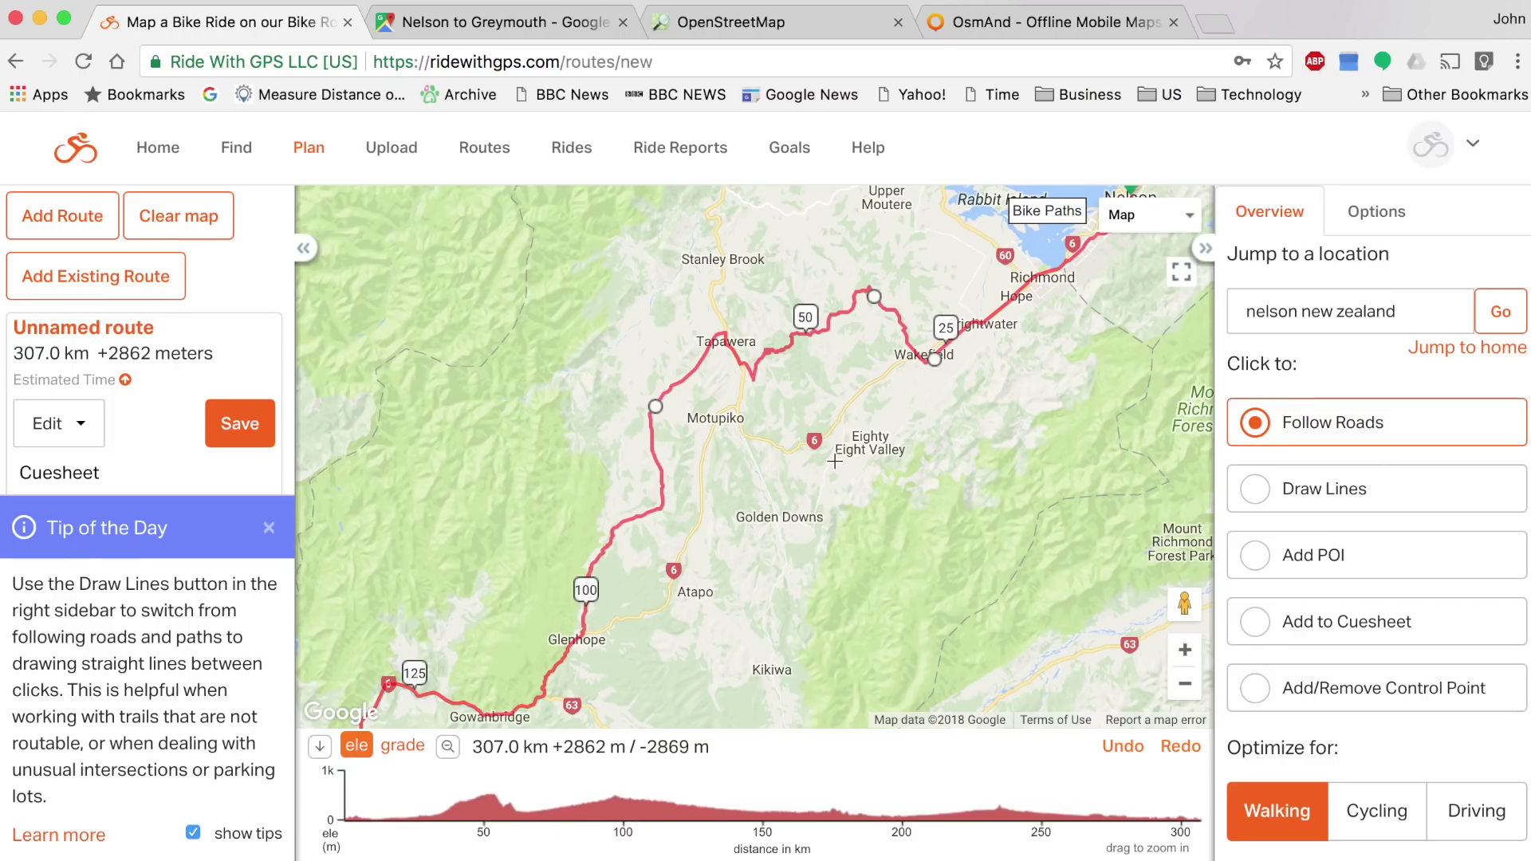
- Review the rerouted section between Wakefield and Murchison, then try the Draw Lines mode and return to Follow Roads
{"action": "left_click_drag", "start_coordinate": [769, 519], "coordinate": [869, 388]}
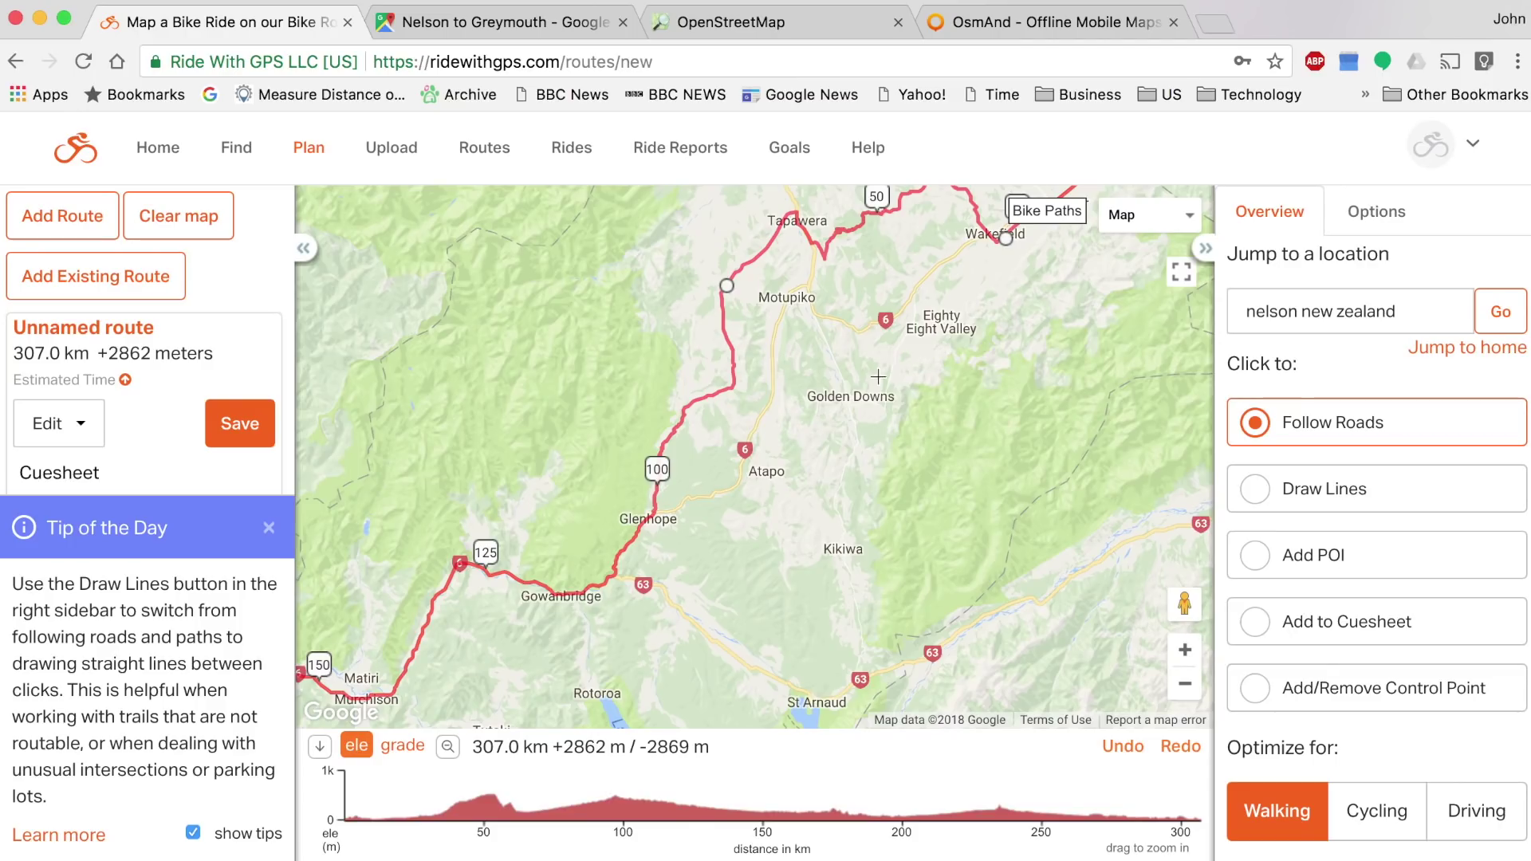
{"action": "left_click_drag", "start_coordinate": [860, 405], "coordinate": [767, 539]}
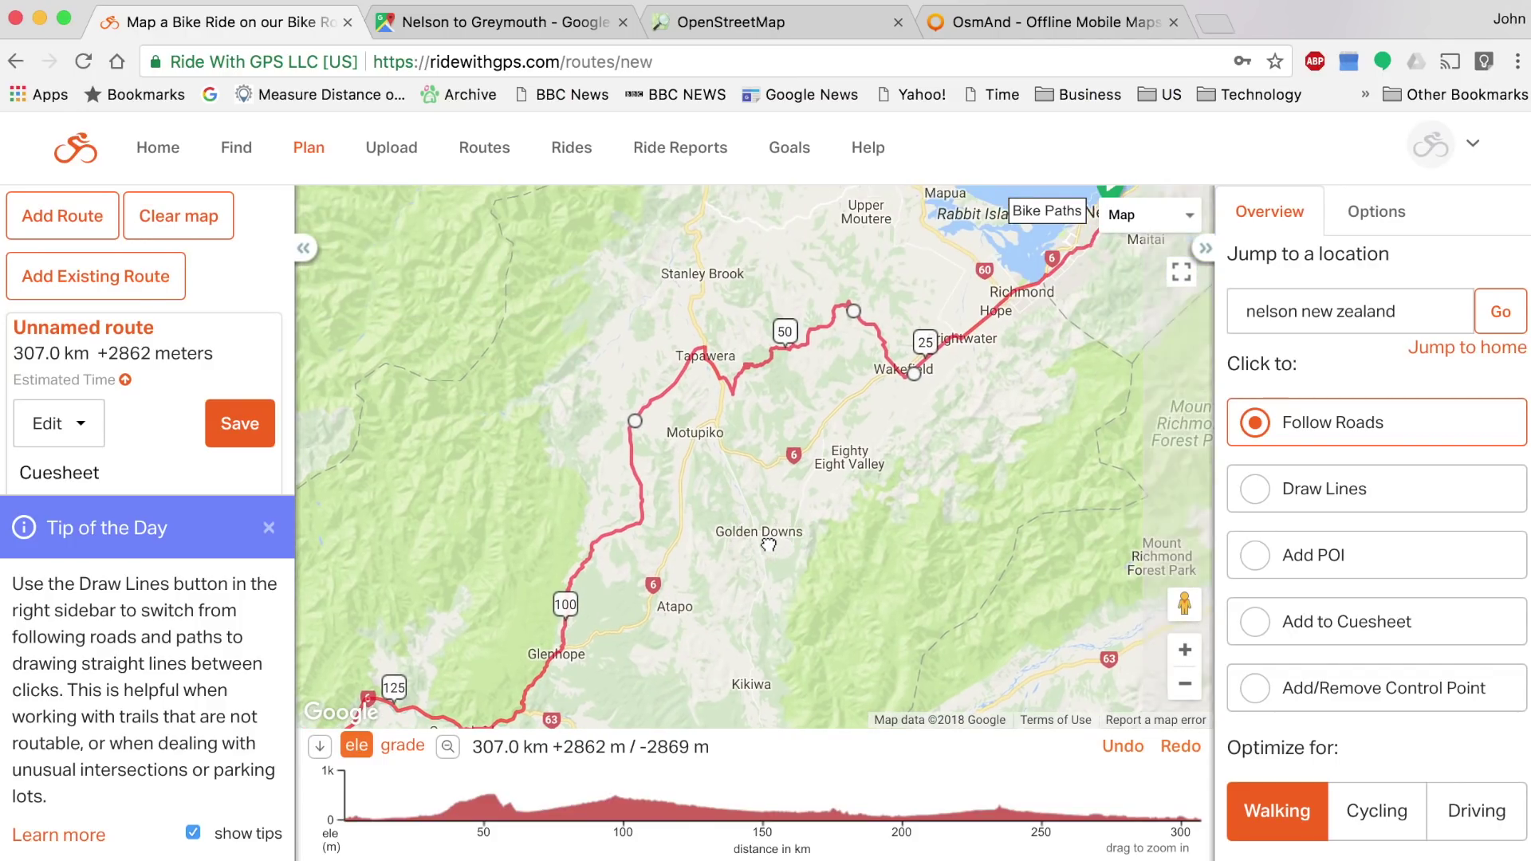
{"action": "left_click", "coordinate": [1263, 499]}
{"action": "left_click", "coordinate": [1256, 429]}
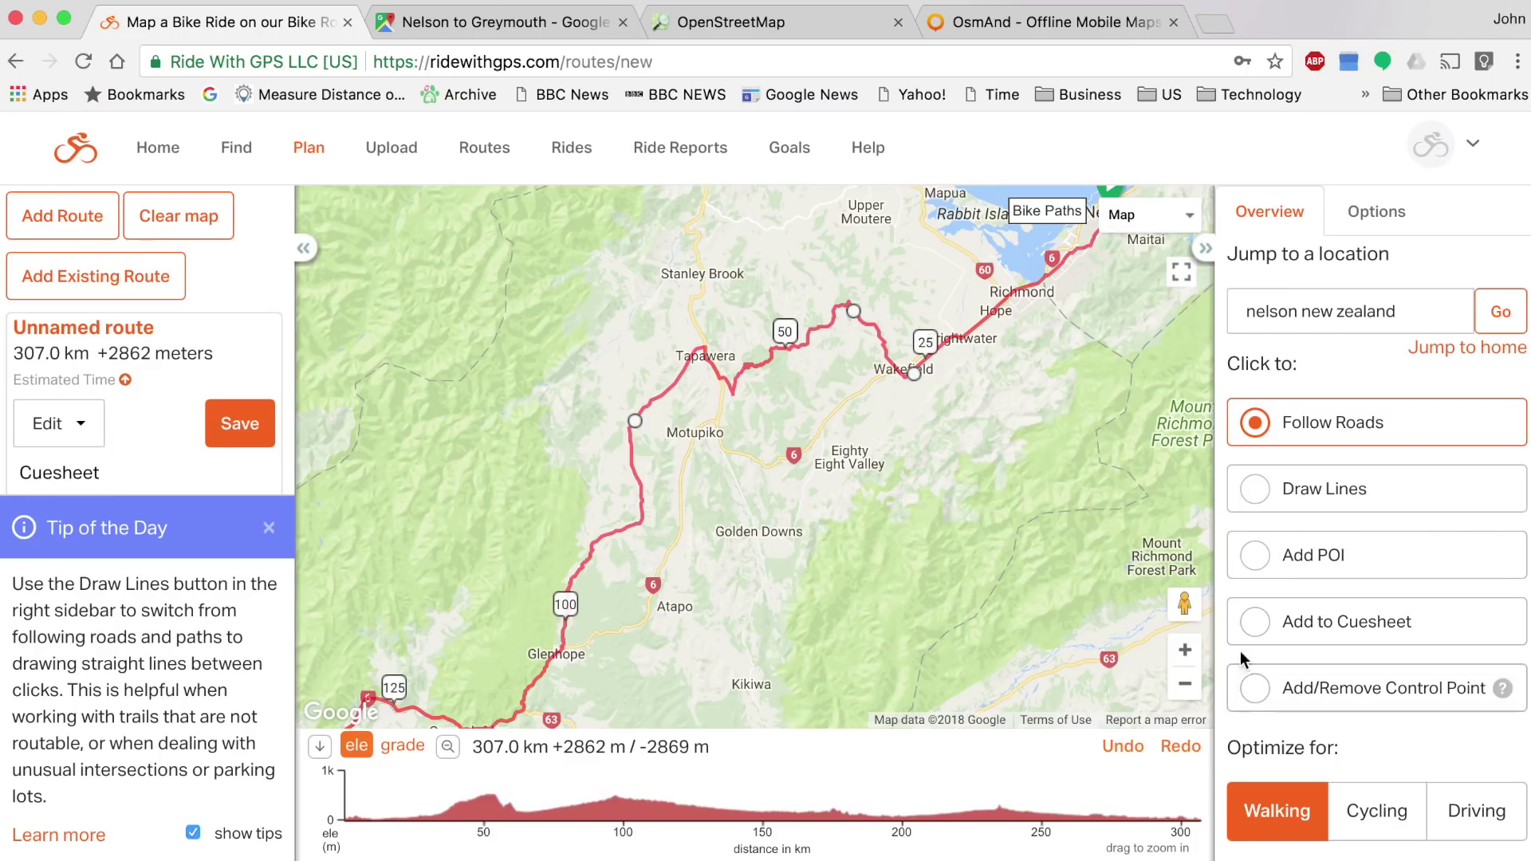
- Compare the planner's walking, cycling and driving optimization options with the cycling directions in Google Maps
{"action": "scroll", "coordinate": [1292, 684], "scroll_direction": "down", "scroll_amount": 2}
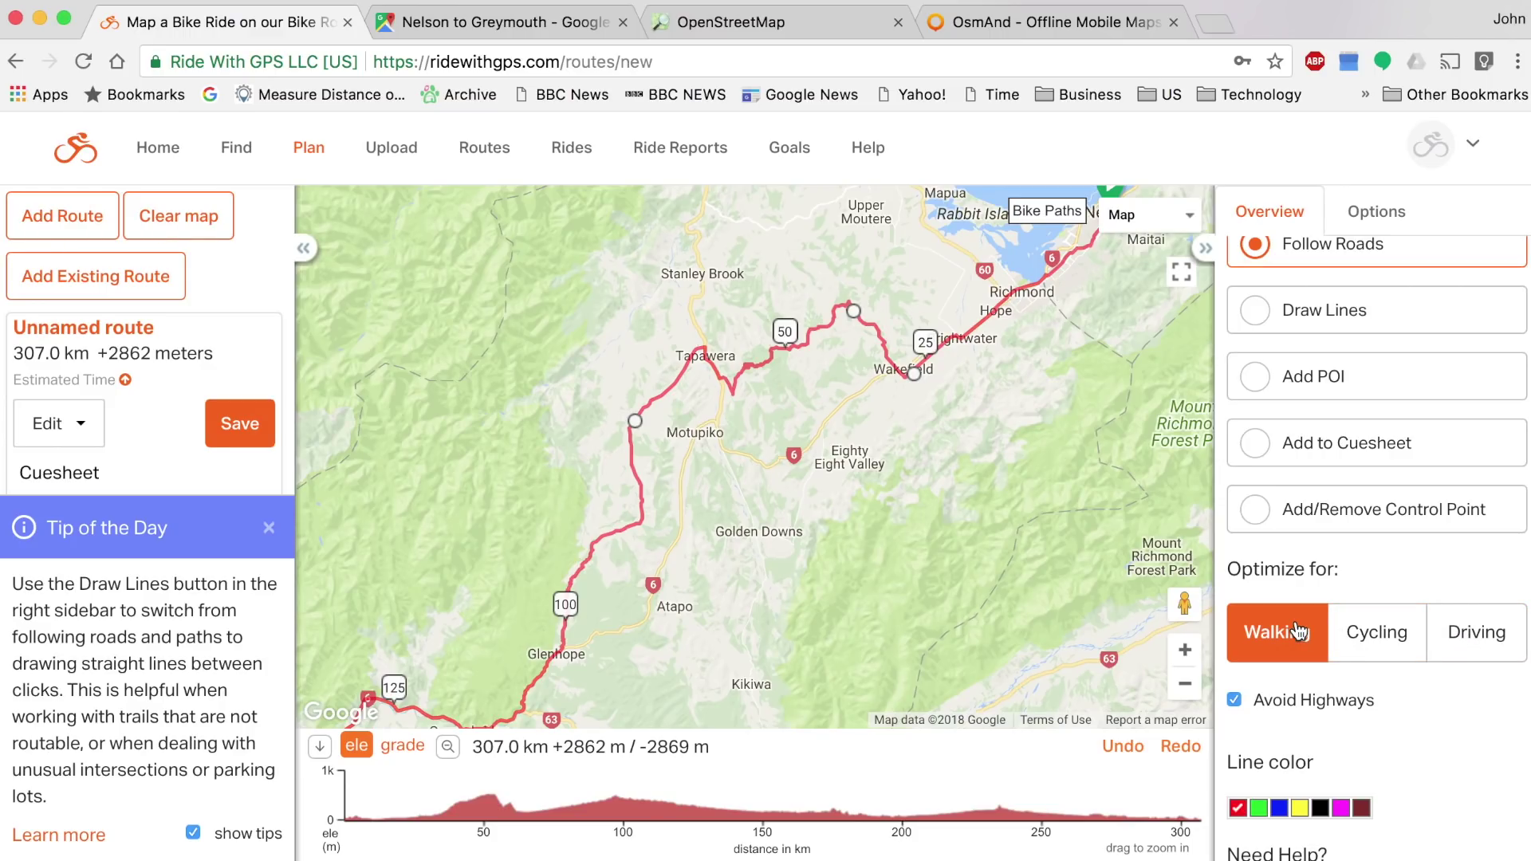
{"action": "left_click", "coordinate": [410, 24]}
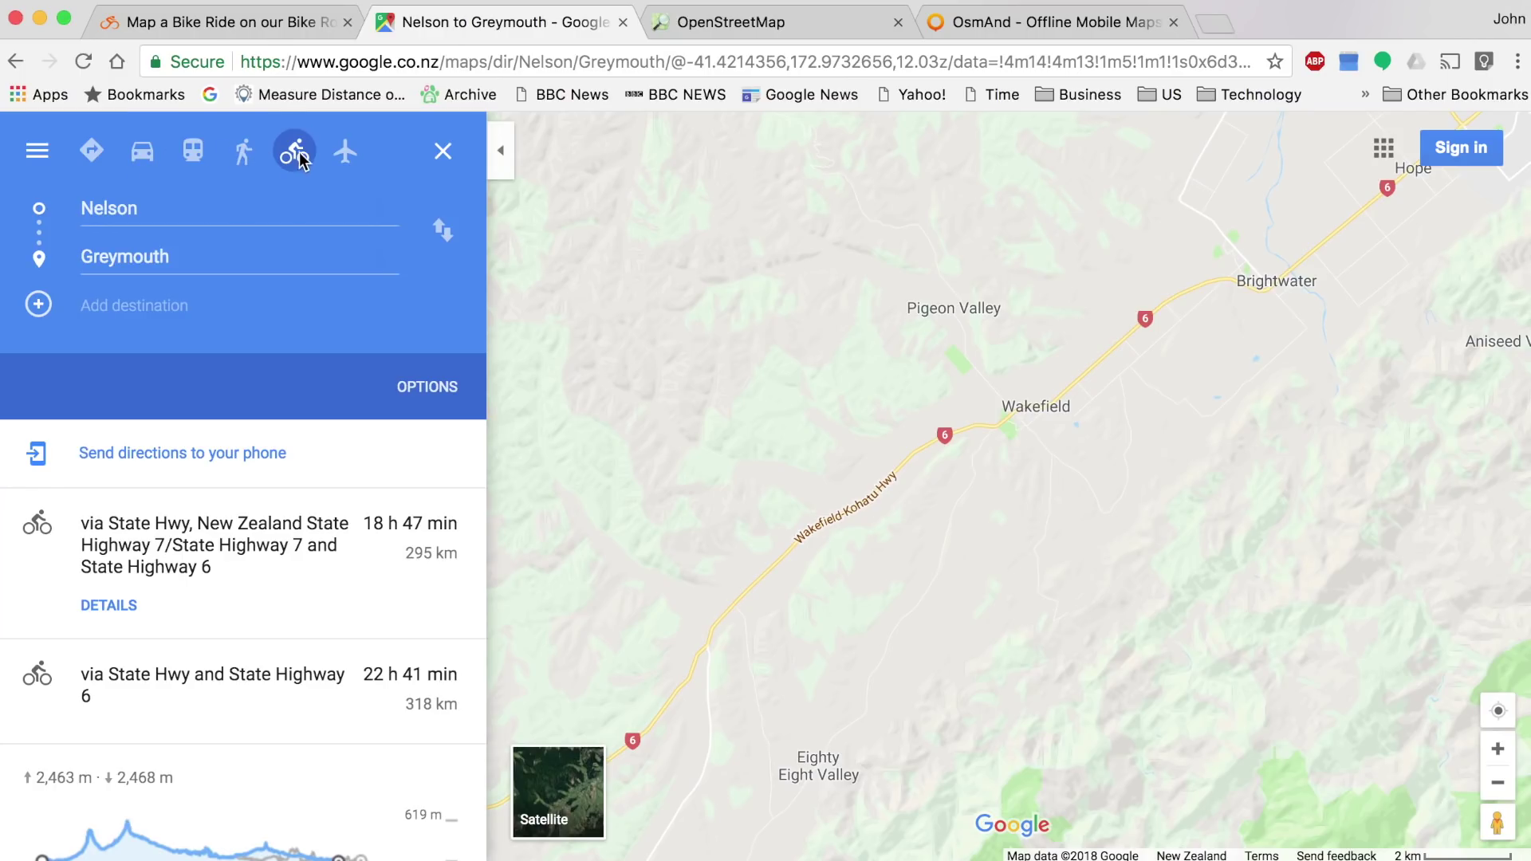
{"action": "left_click", "coordinate": [247, 28]}
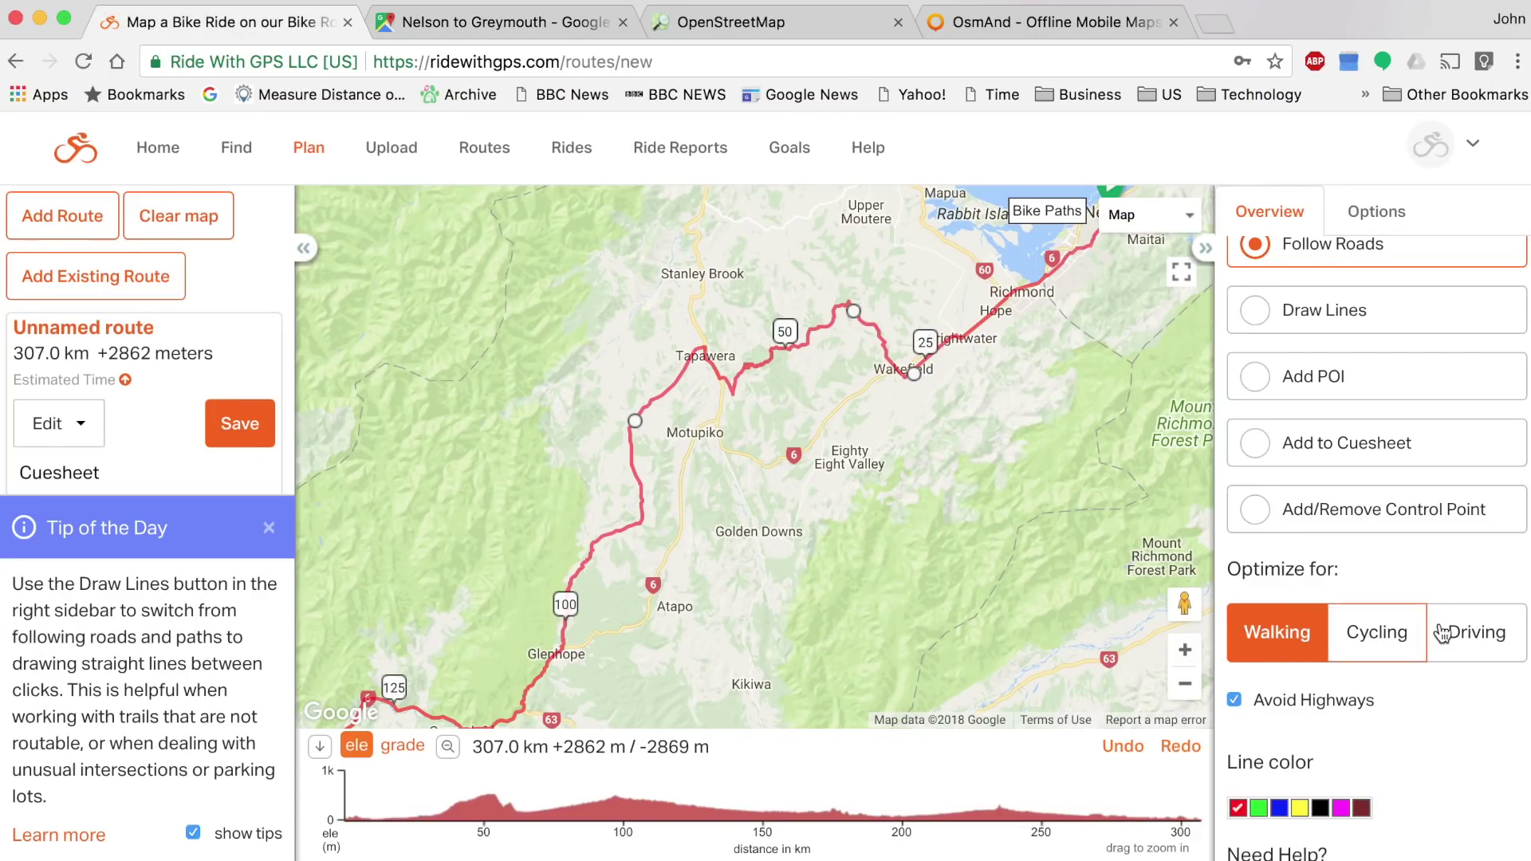
{"action": "scroll", "coordinate": [1348, 642], "scroll_direction": "down", "scroll_amount": 3}
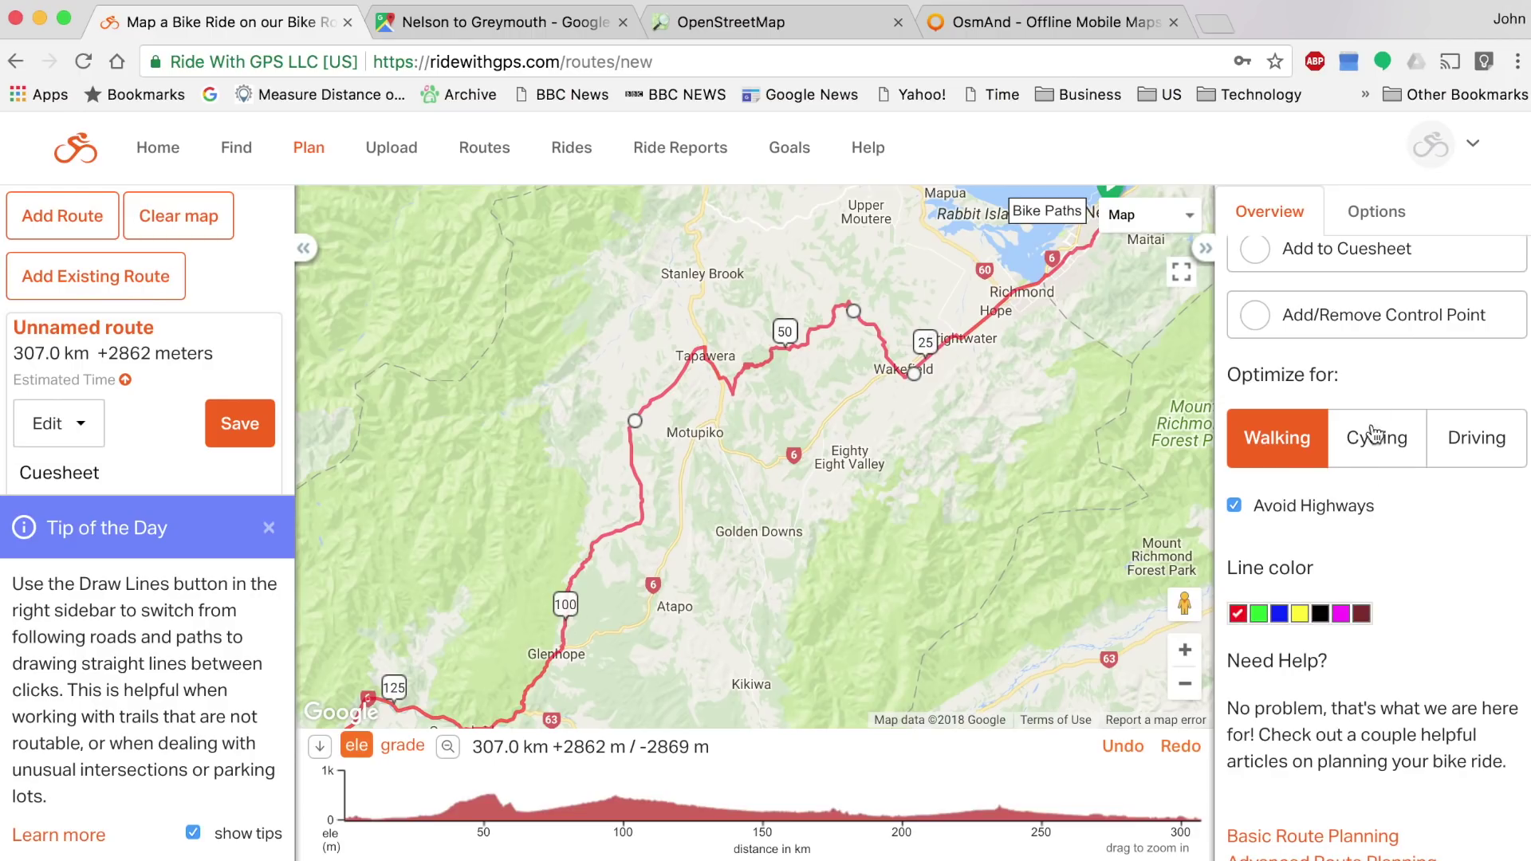
{"action": "scroll", "coordinate": [1383, 372], "scroll_direction": "up", "scroll_amount": 5}
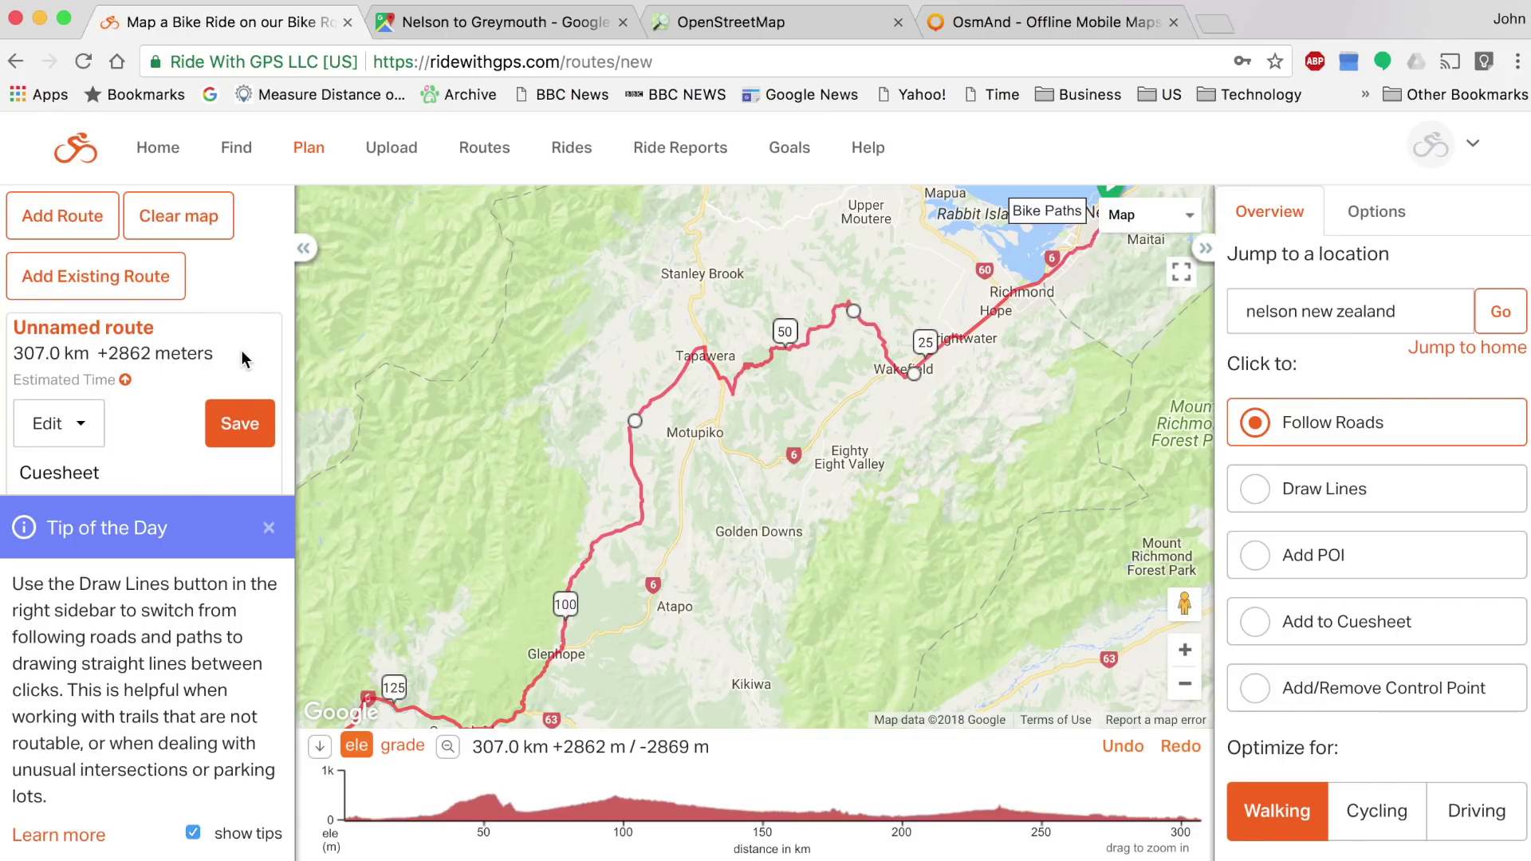
- Switch to the OsmAnd website and view the top of its offline maps and navigation home page
{"action": "left_click", "coordinate": [979, 24]}
{"action": "scroll", "coordinate": [874, 405], "scroll_direction": "up", "scroll_amount": 4}
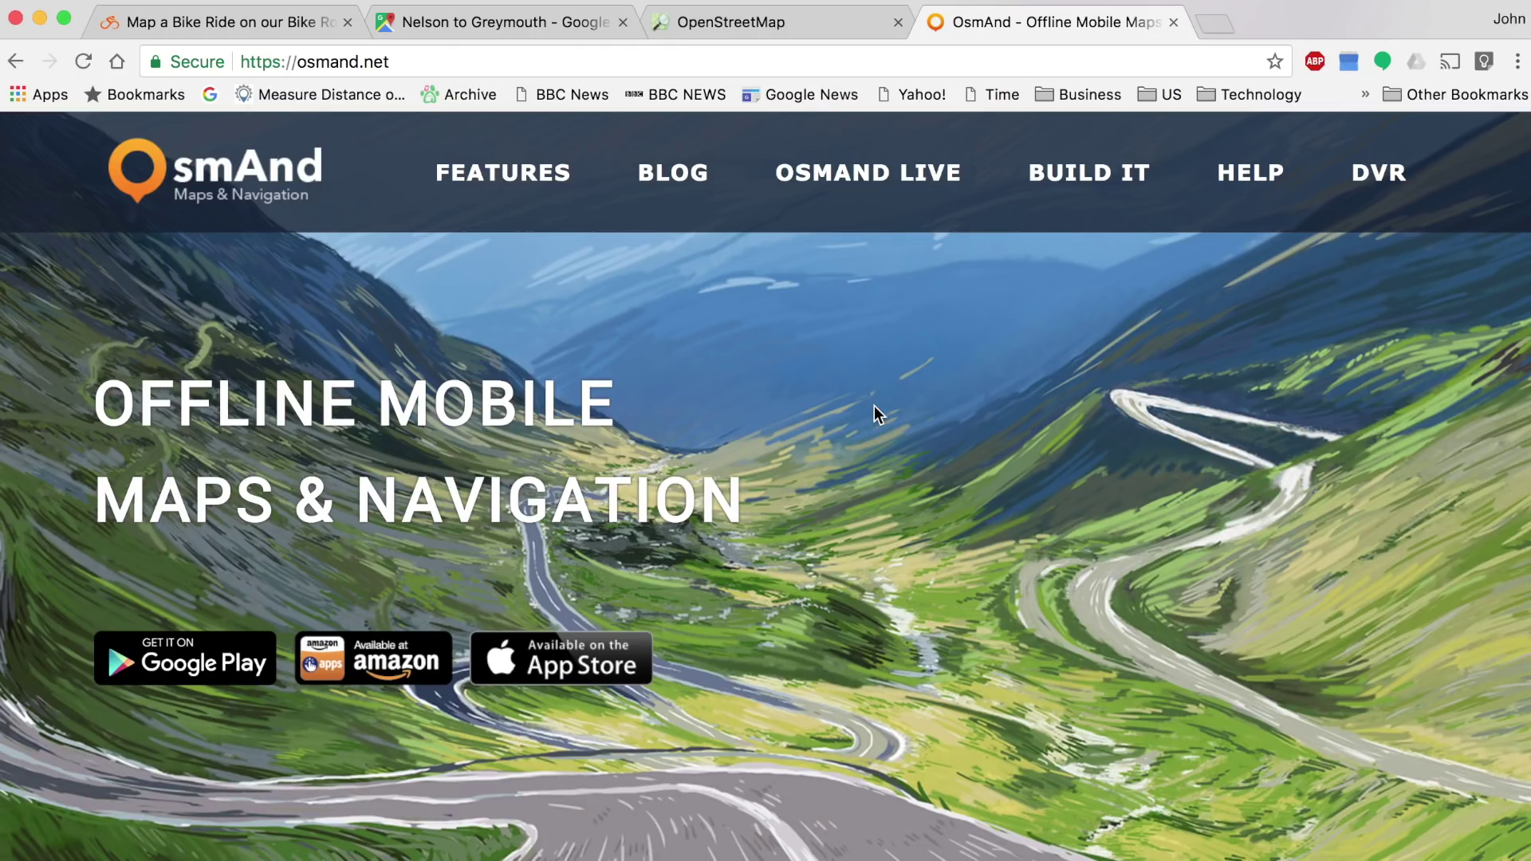
- Read the navigation, map viewing and bicycle features listed on the OsmAnd home page
{"action": "scroll", "coordinate": [874, 405], "scroll_direction": "down", "scroll_amount": 10}
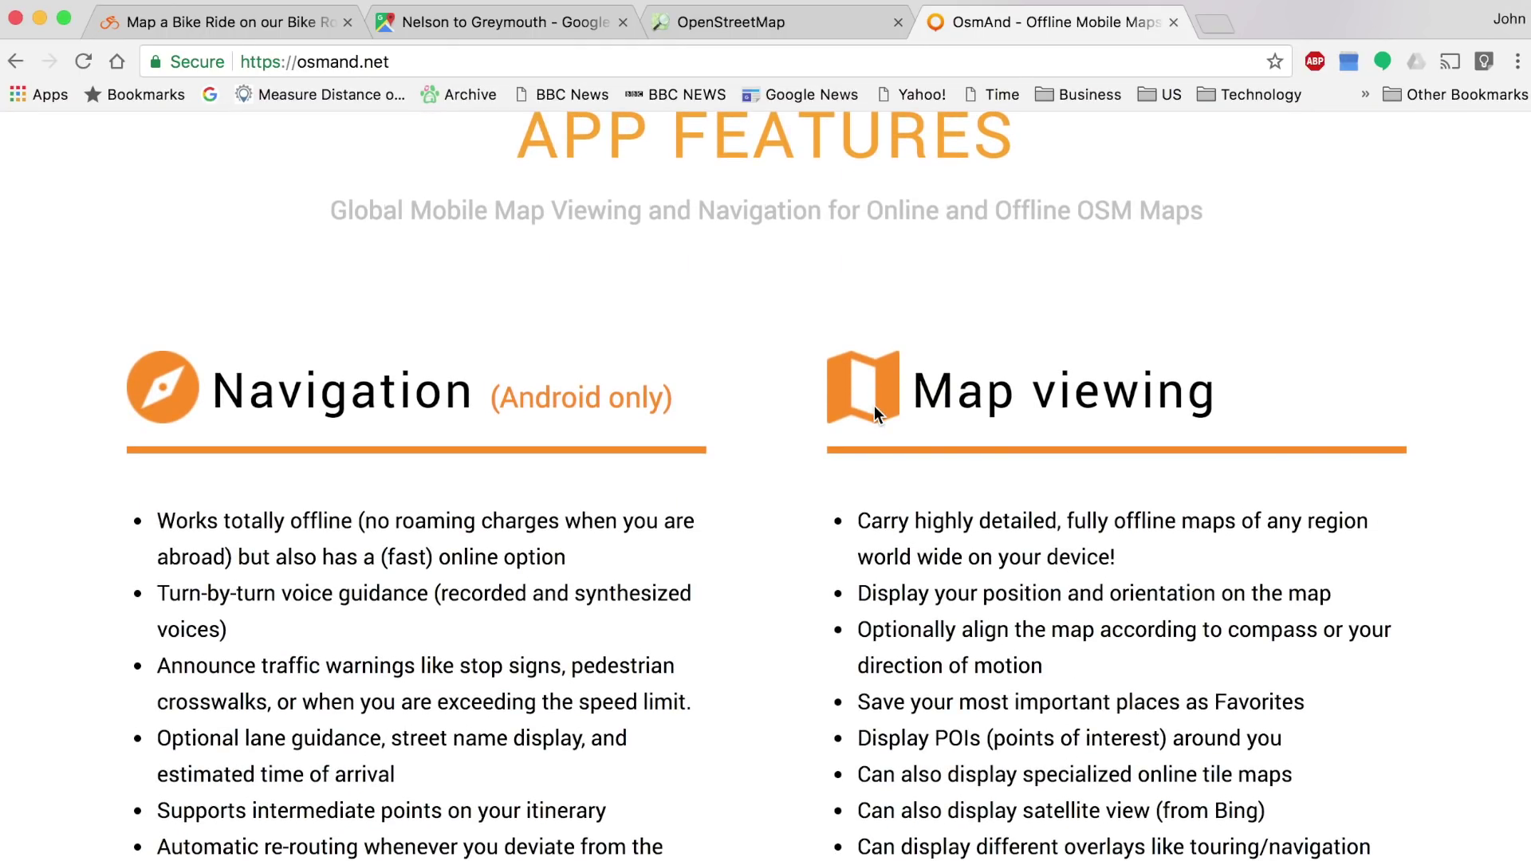
{"action": "scroll", "coordinate": [814, 444], "scroll_direction": "down", "scroll_amount": 5}
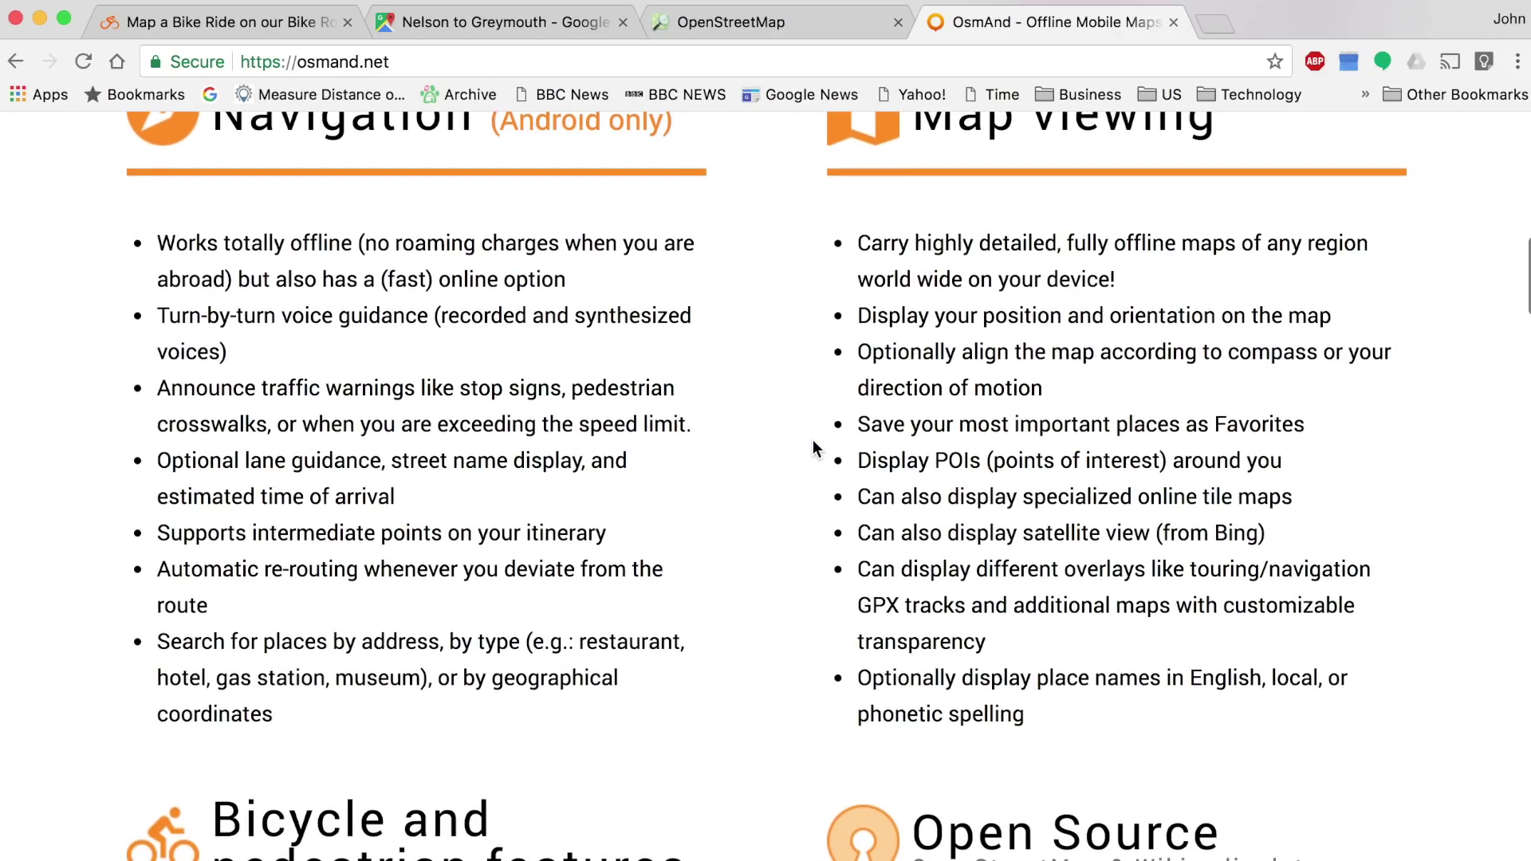
{"action": "scroll", "coordinate": [814, 445], "scroll_direction": "down", "scroll_amount": 5}
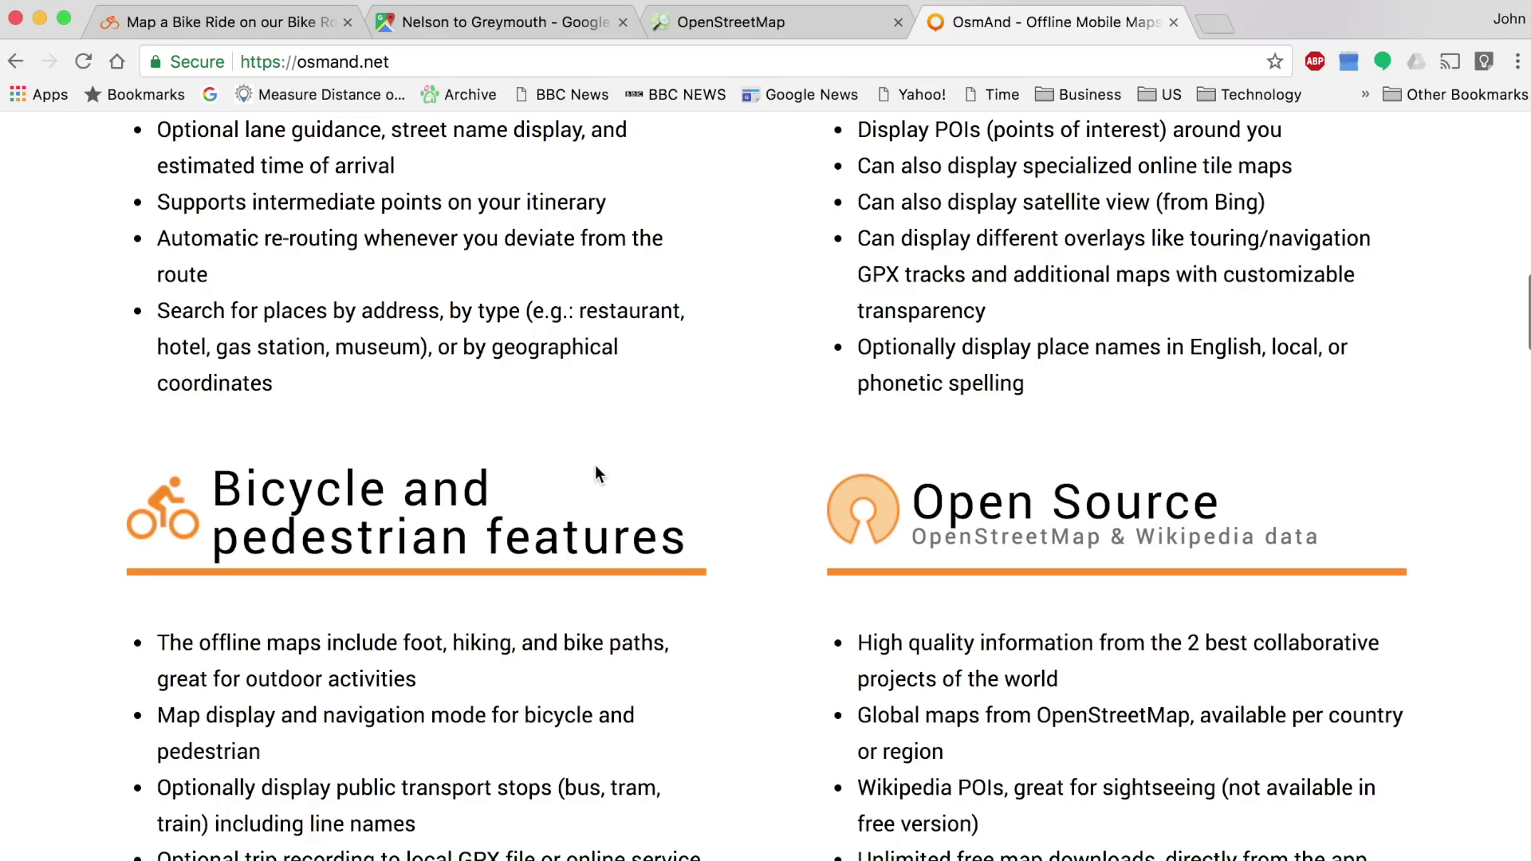
{"action": "scroll", "coordinate": [1109, 331], "scroll_direction": "up", "scroll_amount": 10}
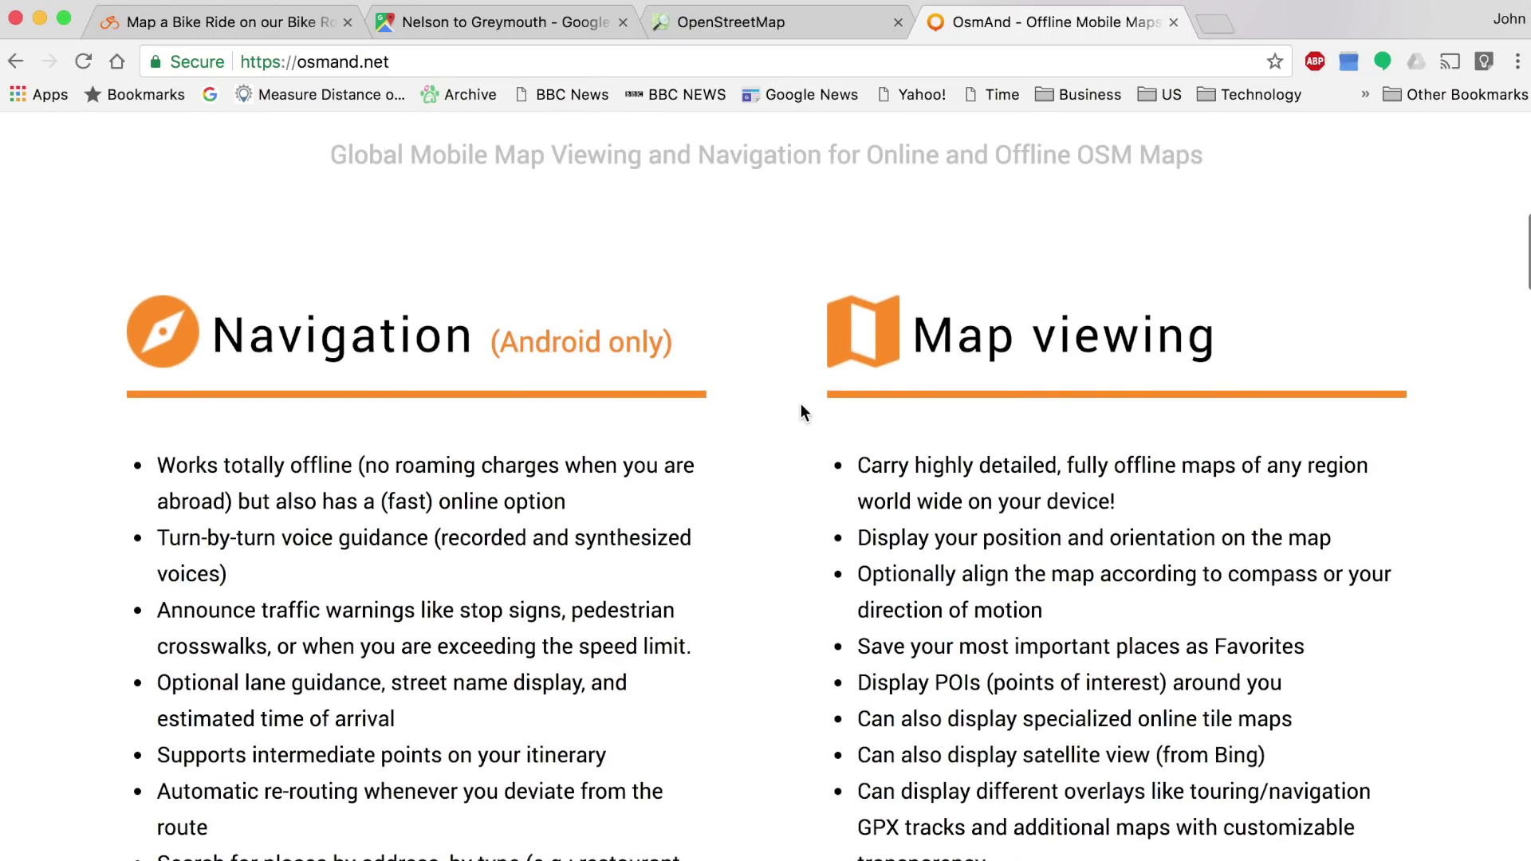
{"action": "scroll", "coordinate": [801, 403], "scroll_direction": "up", "scroll_amount": 8}
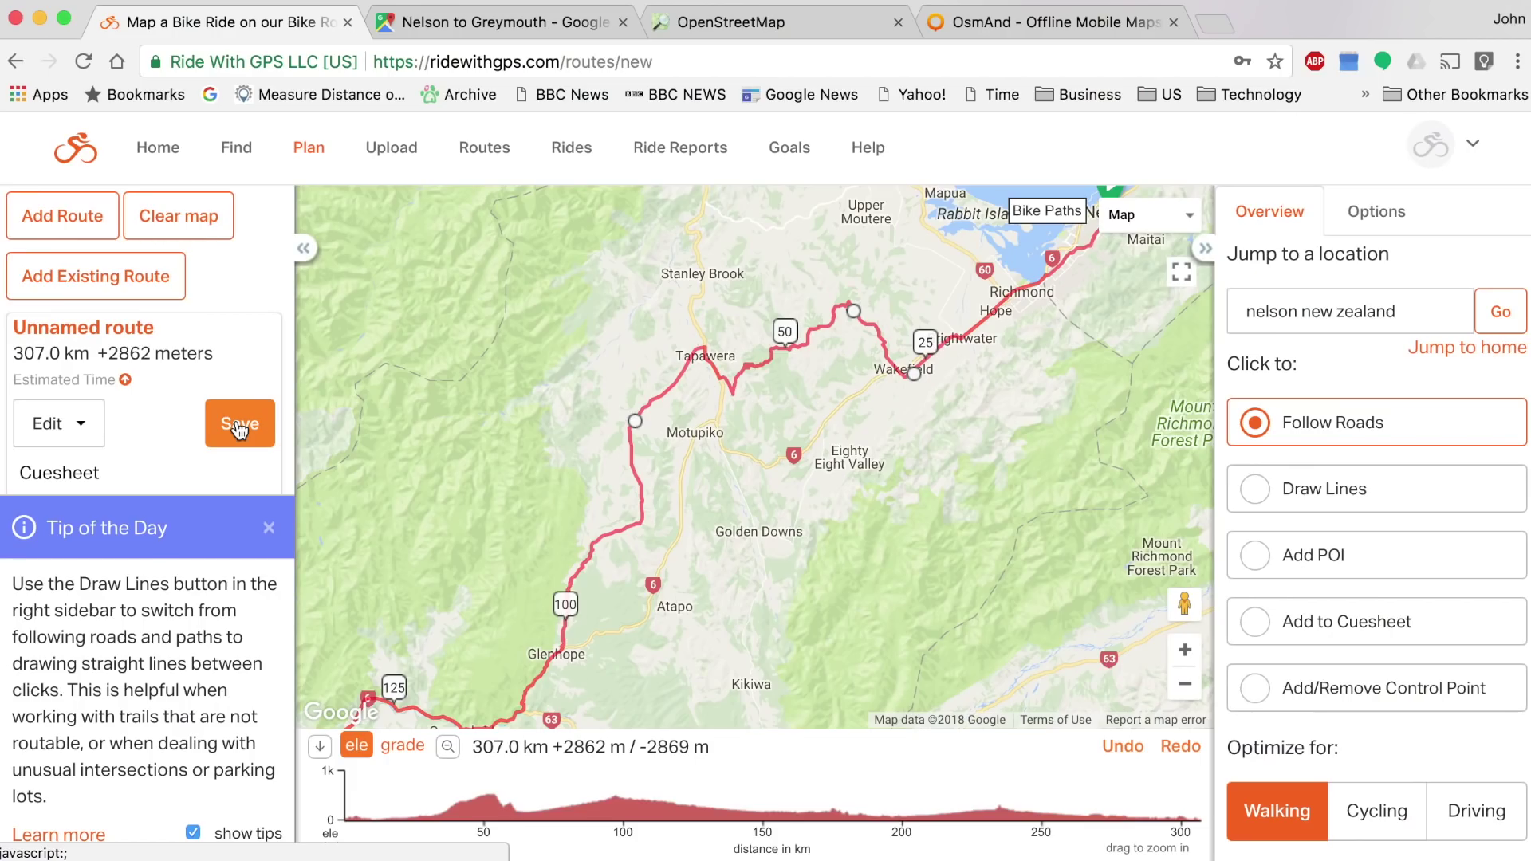
- Save the planned route as "Nelson to Greymouth" with its visibility set to "Just me, it's private"
{"action": "left_click", "coordinate": [239, 427]}
{"action": "left_click", "coordinate": [683, 296]}
{"action": "type", "text": "Ne"}
{"action": "left_click", "coordinate": [812, 345]}
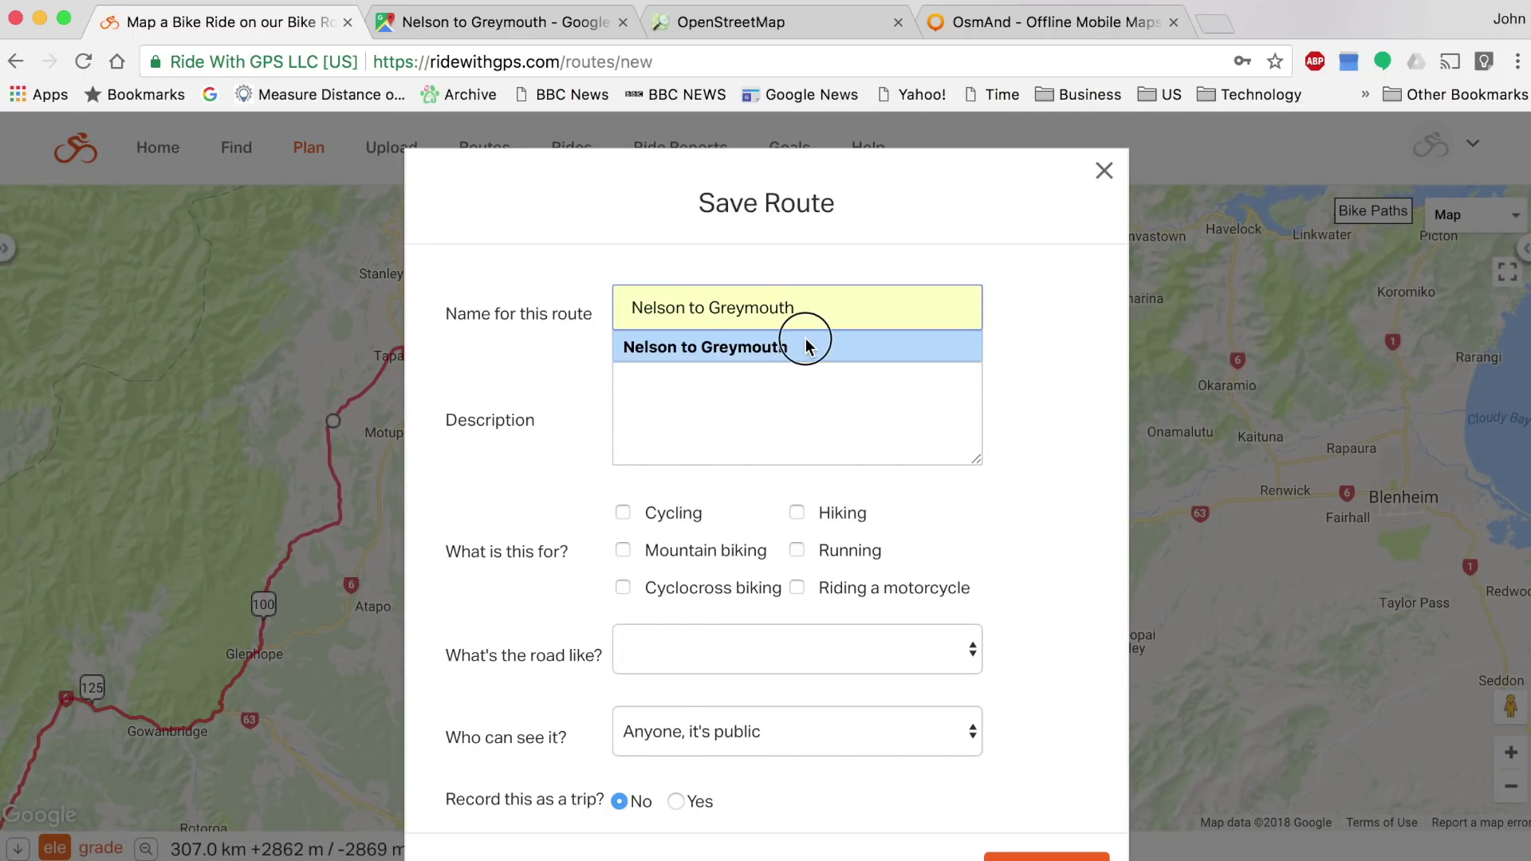
{"action": "scroll", "coordinate": [830, 337], "scroll_direction": "down", "scroll_amount": 2}
{"action": "left_click", "coordinate": [702, 657]}
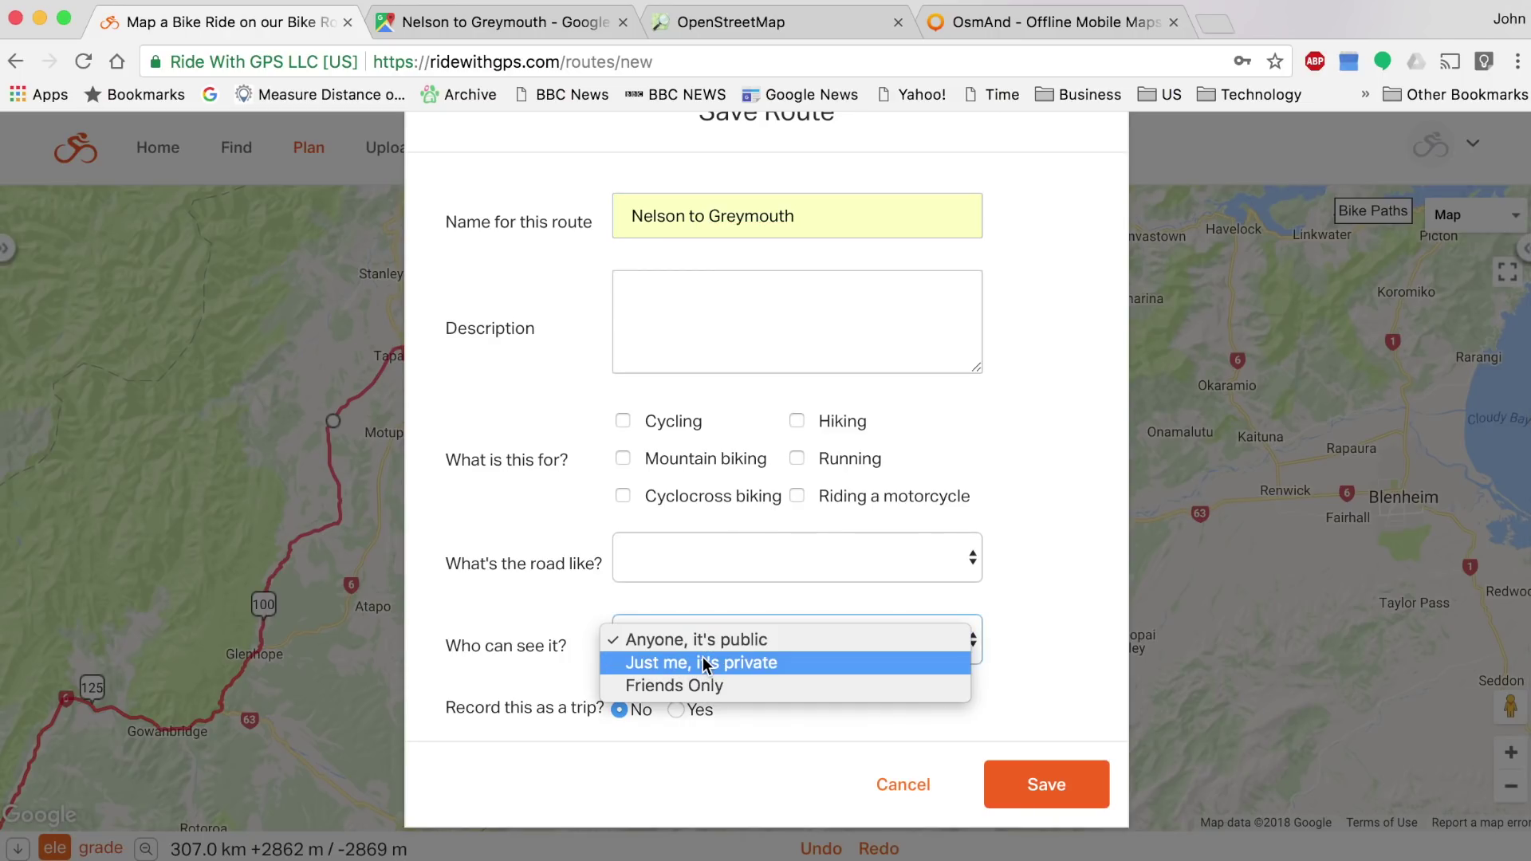
{"action": "left_click", "coordinate": [720, 663]}
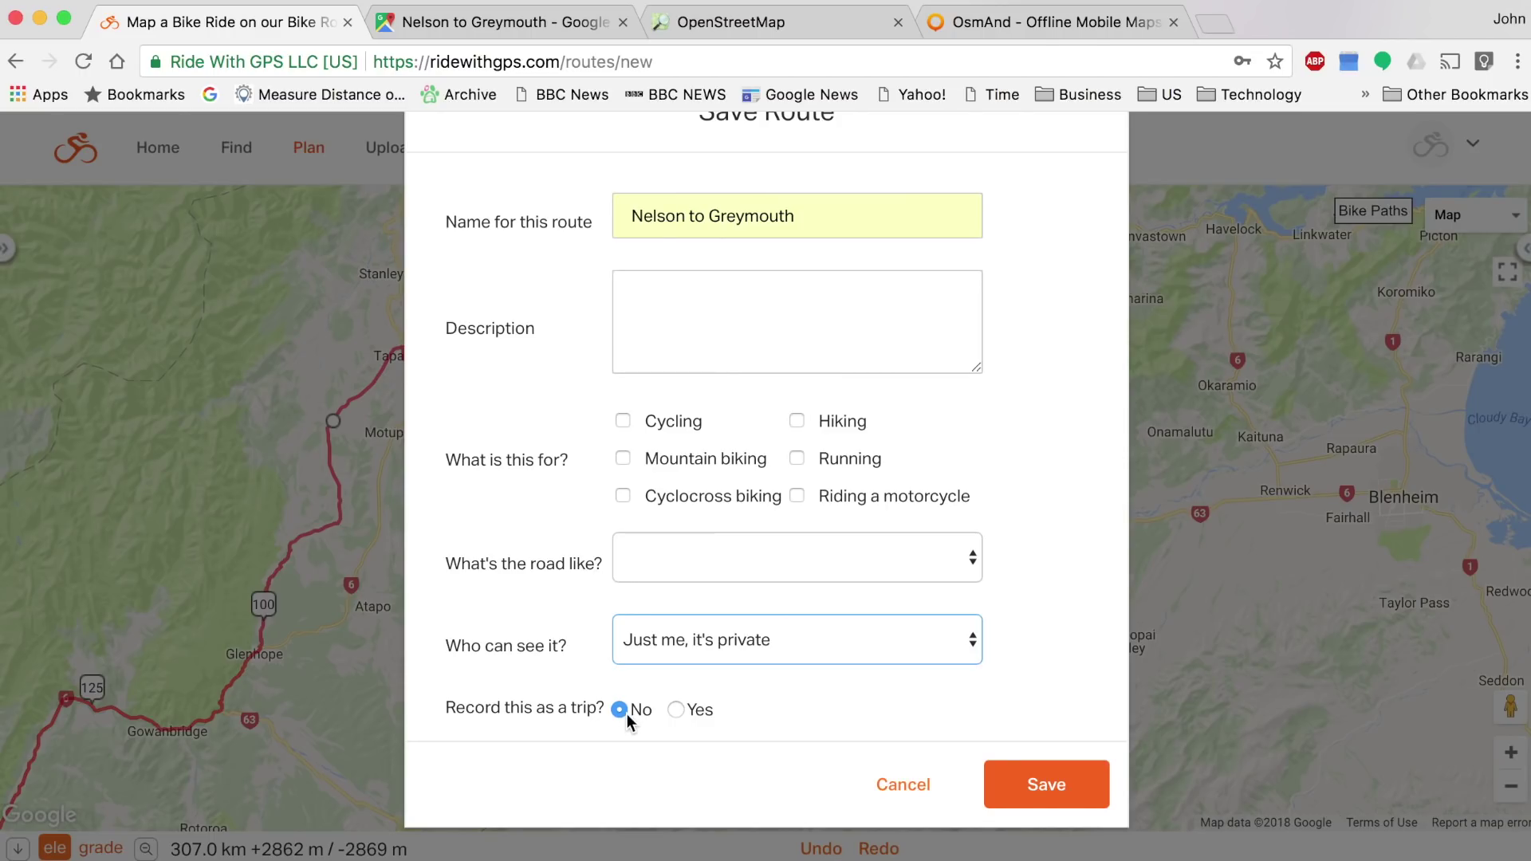
{"action": "left_click", "coordinate": [1021, 780]}
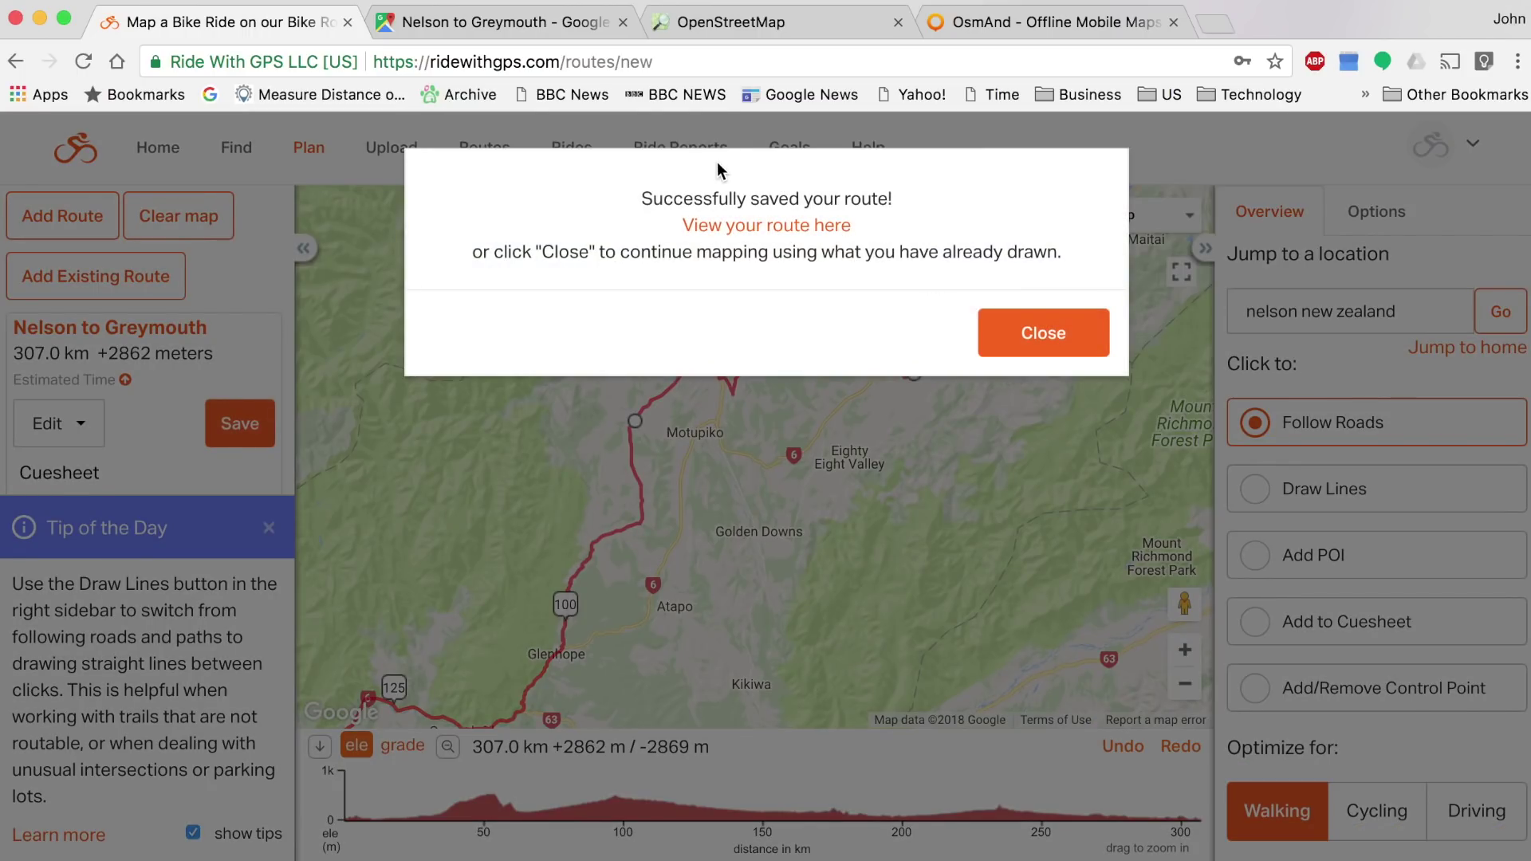
- Open the saved route's page and go to the GPX Track (.gpx) option among its export formats
{"action": "left_click", "coordinate": [718, 228]}
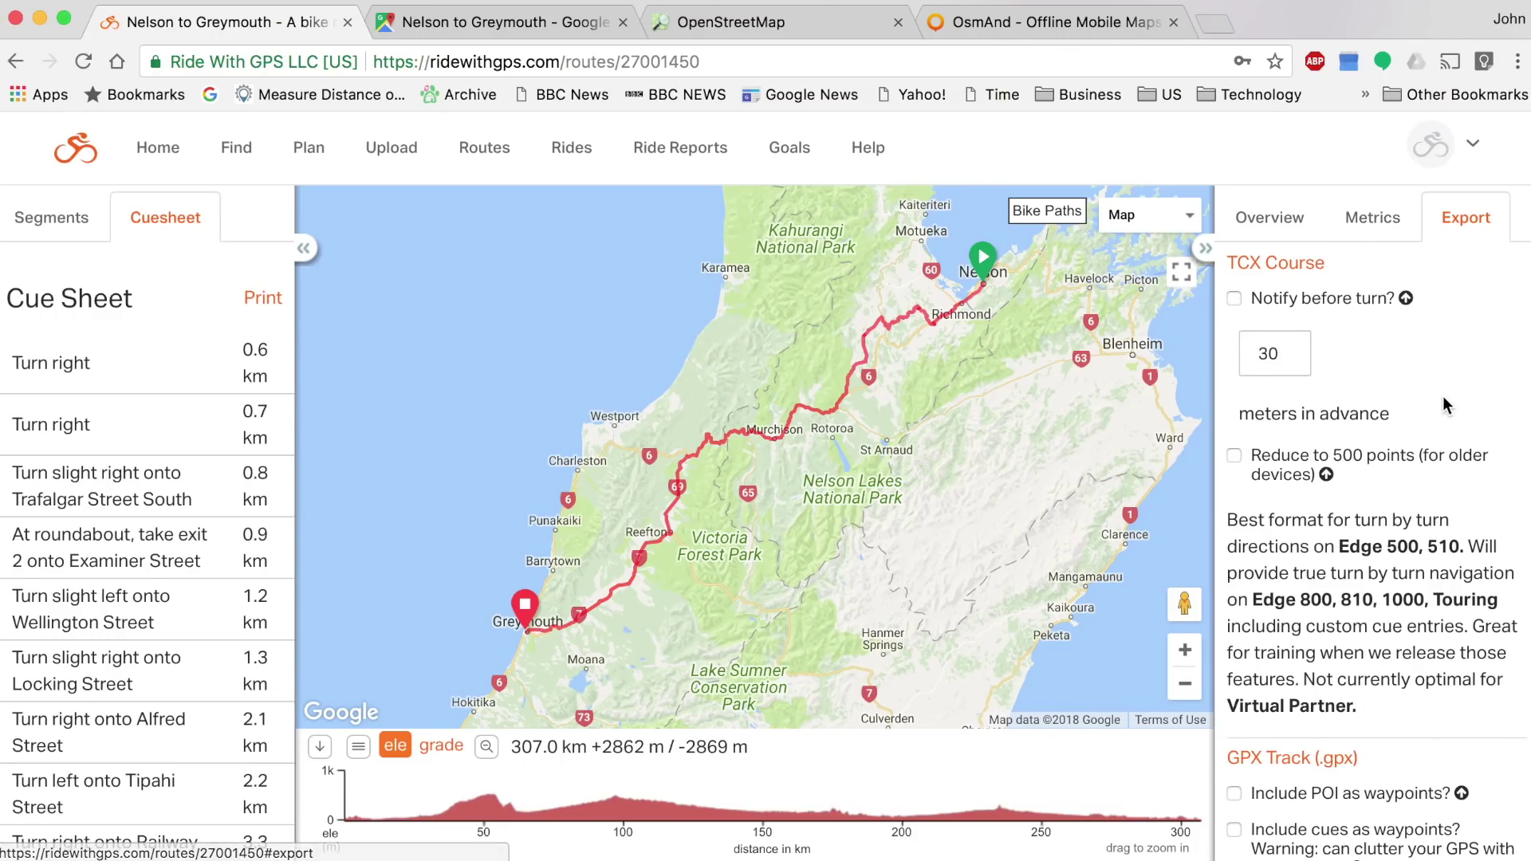
{"action": "scroll", "coordinate": [1443, 396], "scroll_direction": "down", "scroll_amount": 4}
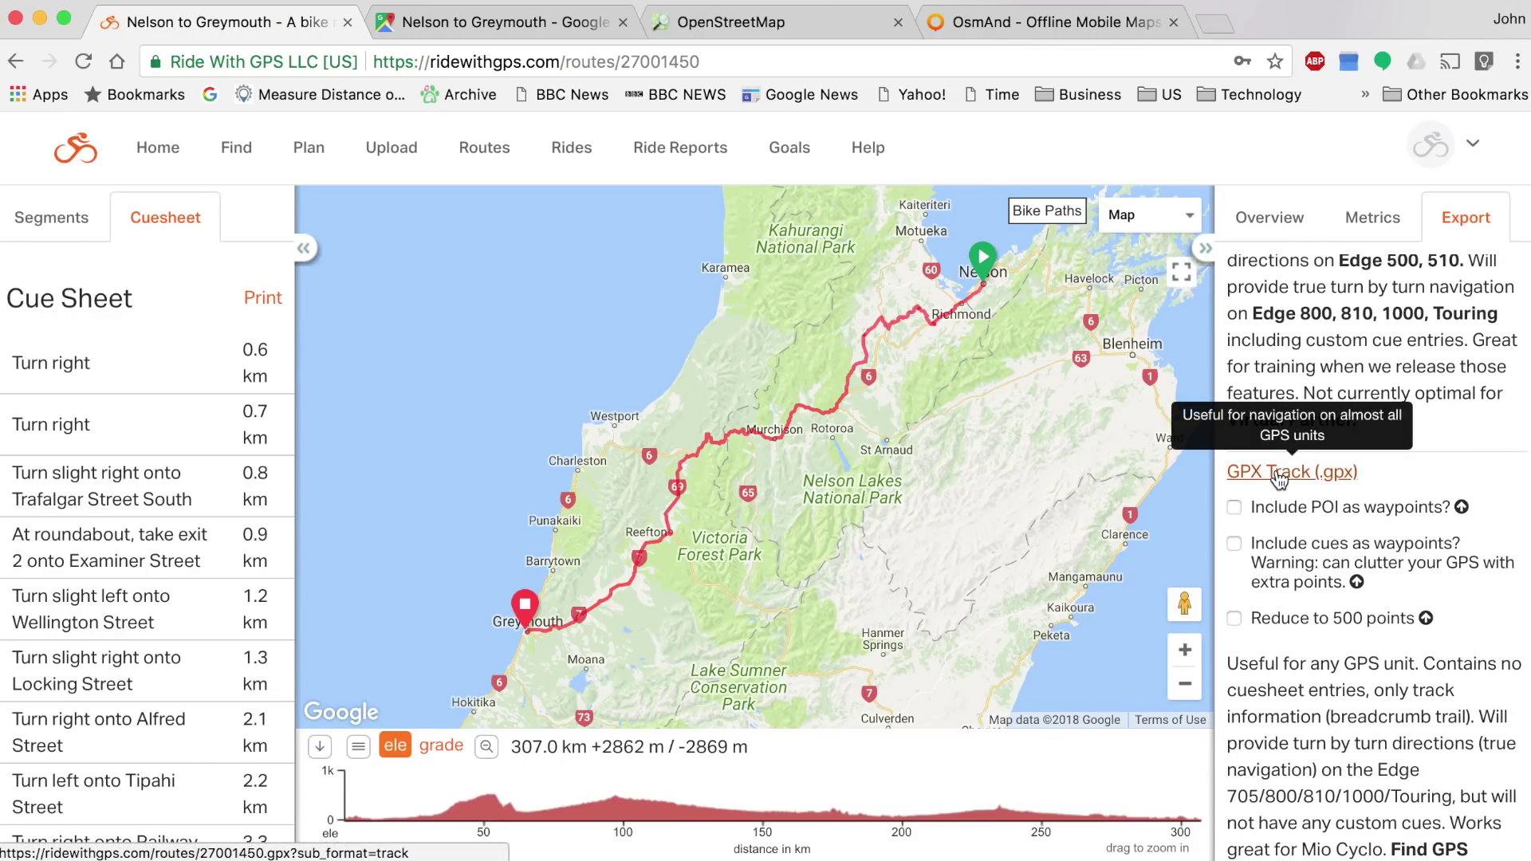
{"action": "left_click", "coordinate": [1320, 479]}
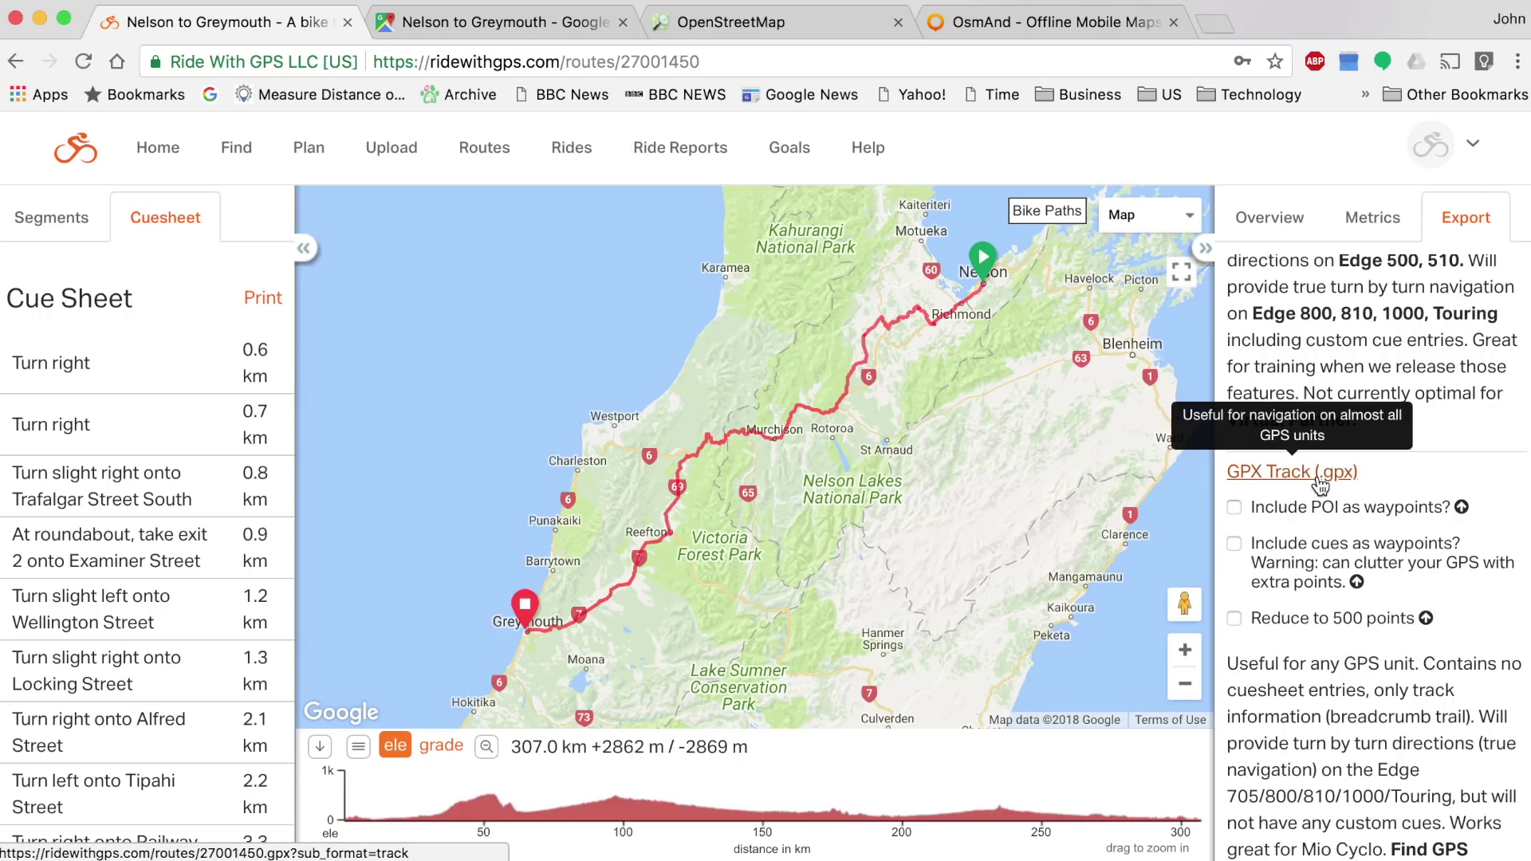
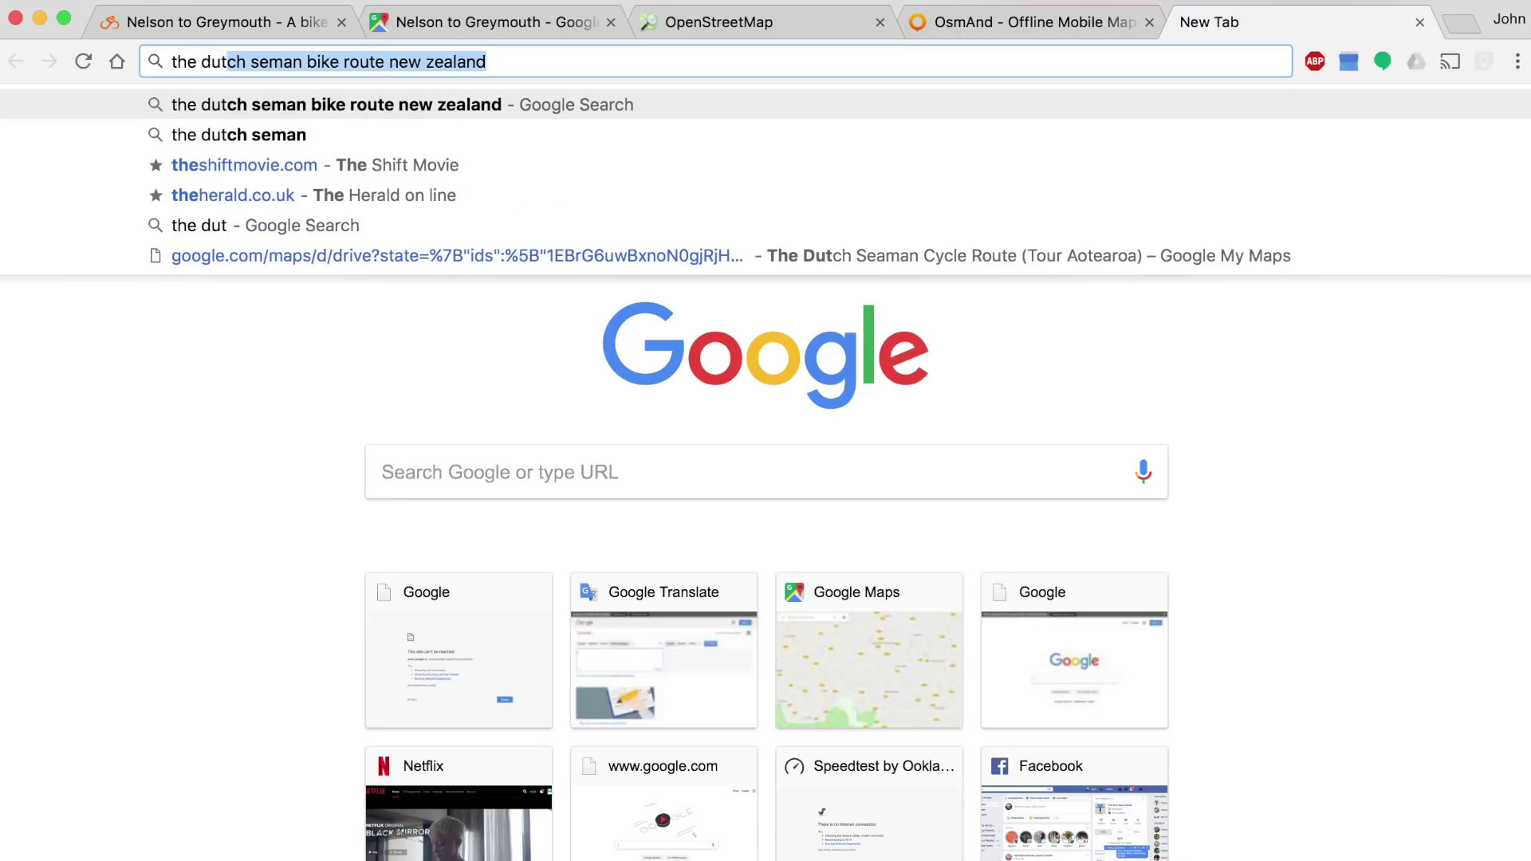
- Search Google for "the dutch seman bike route new zealand", open the Bicycle Touring New Zealand video and pause it
{"action": "key", "text": "Return"}
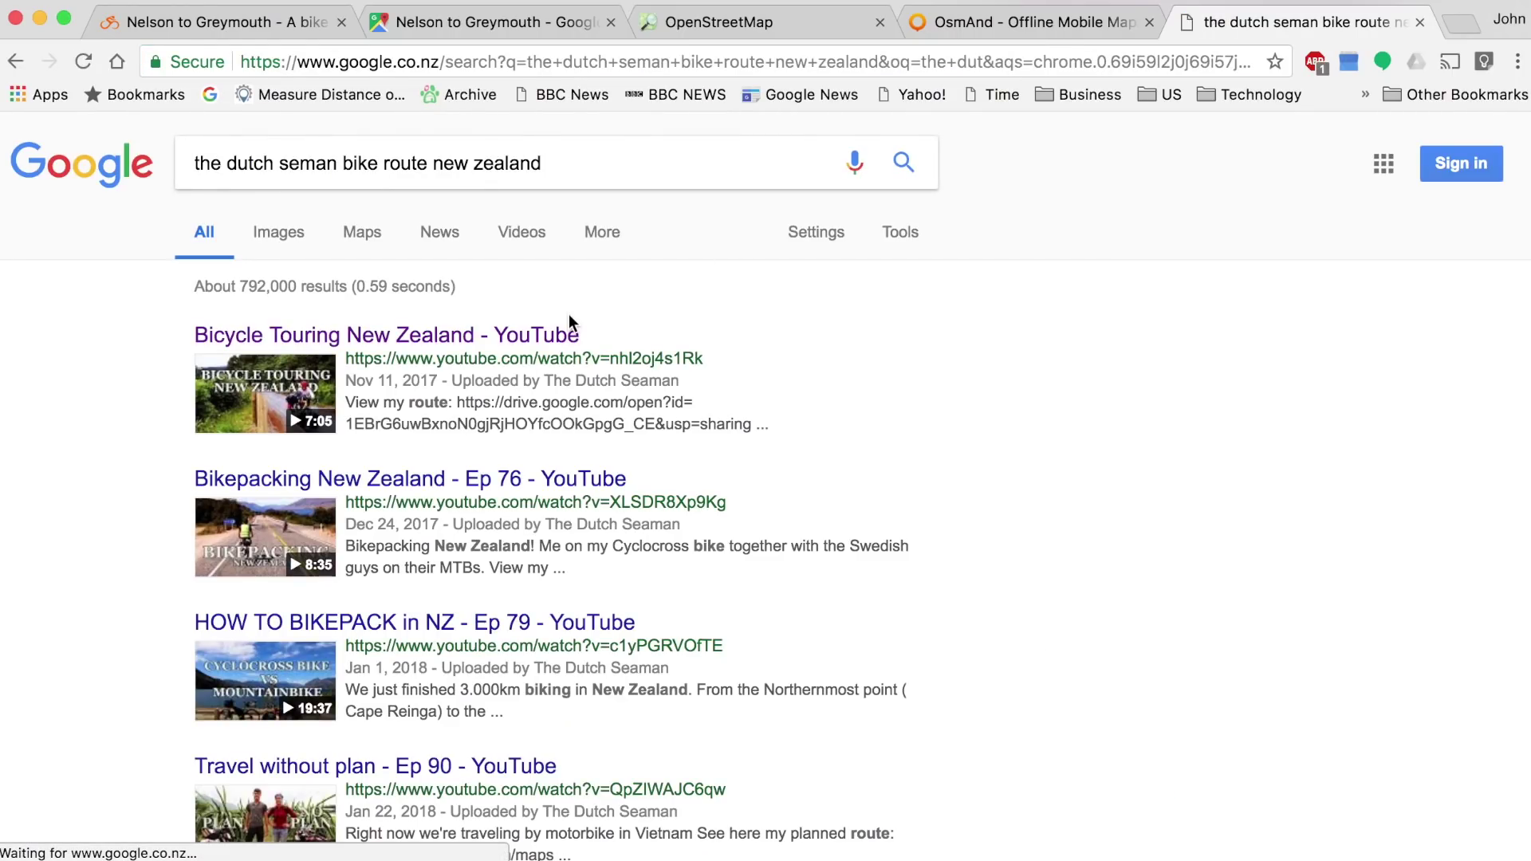
{"action": "left_click", "coordinate": [466, 338]}
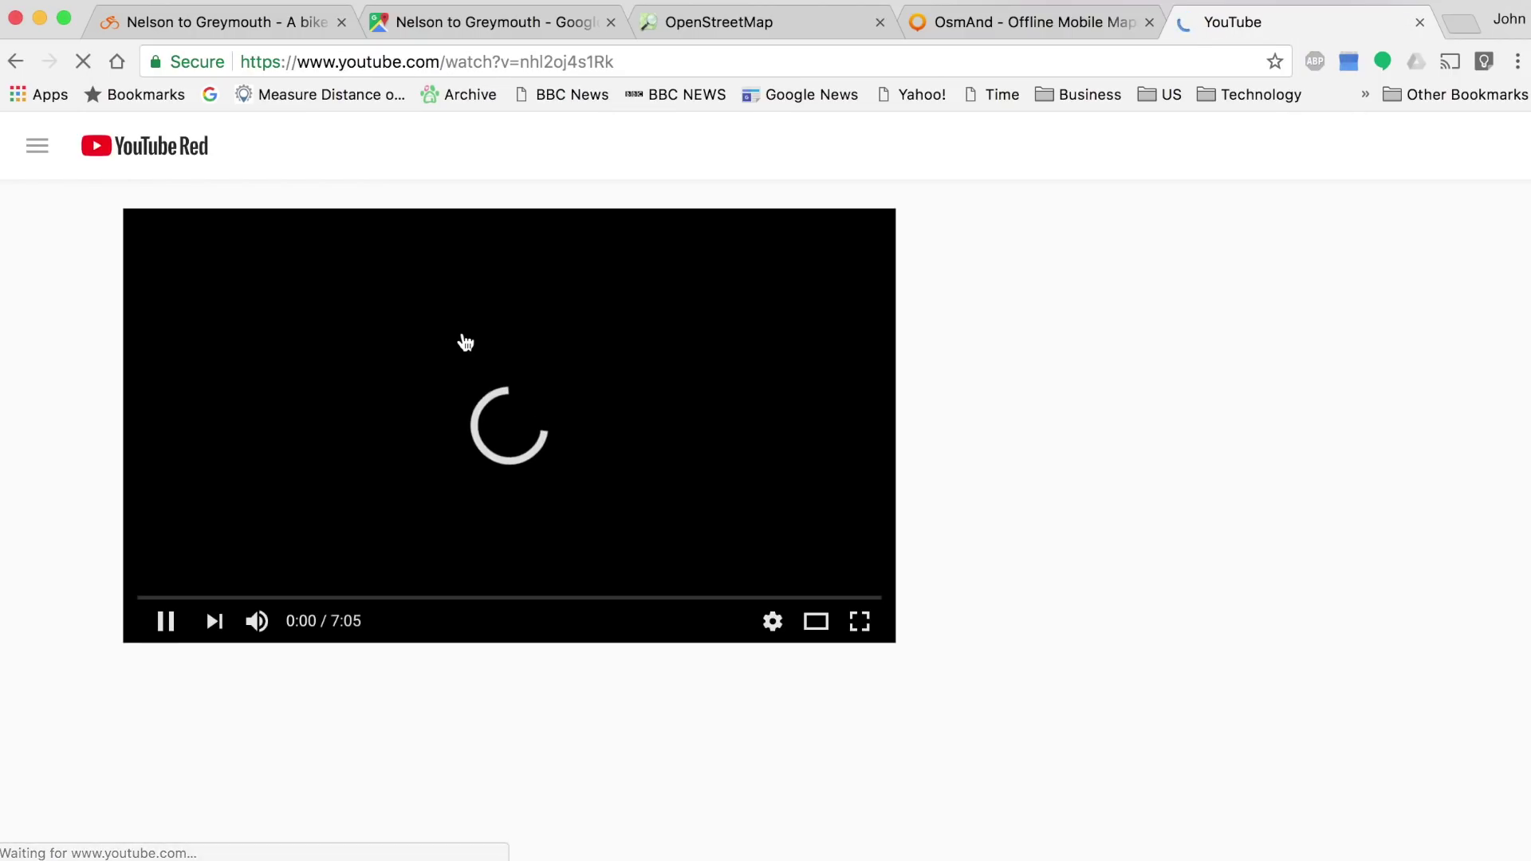
{"action": "left_click", "coordinate": [170, 616]}
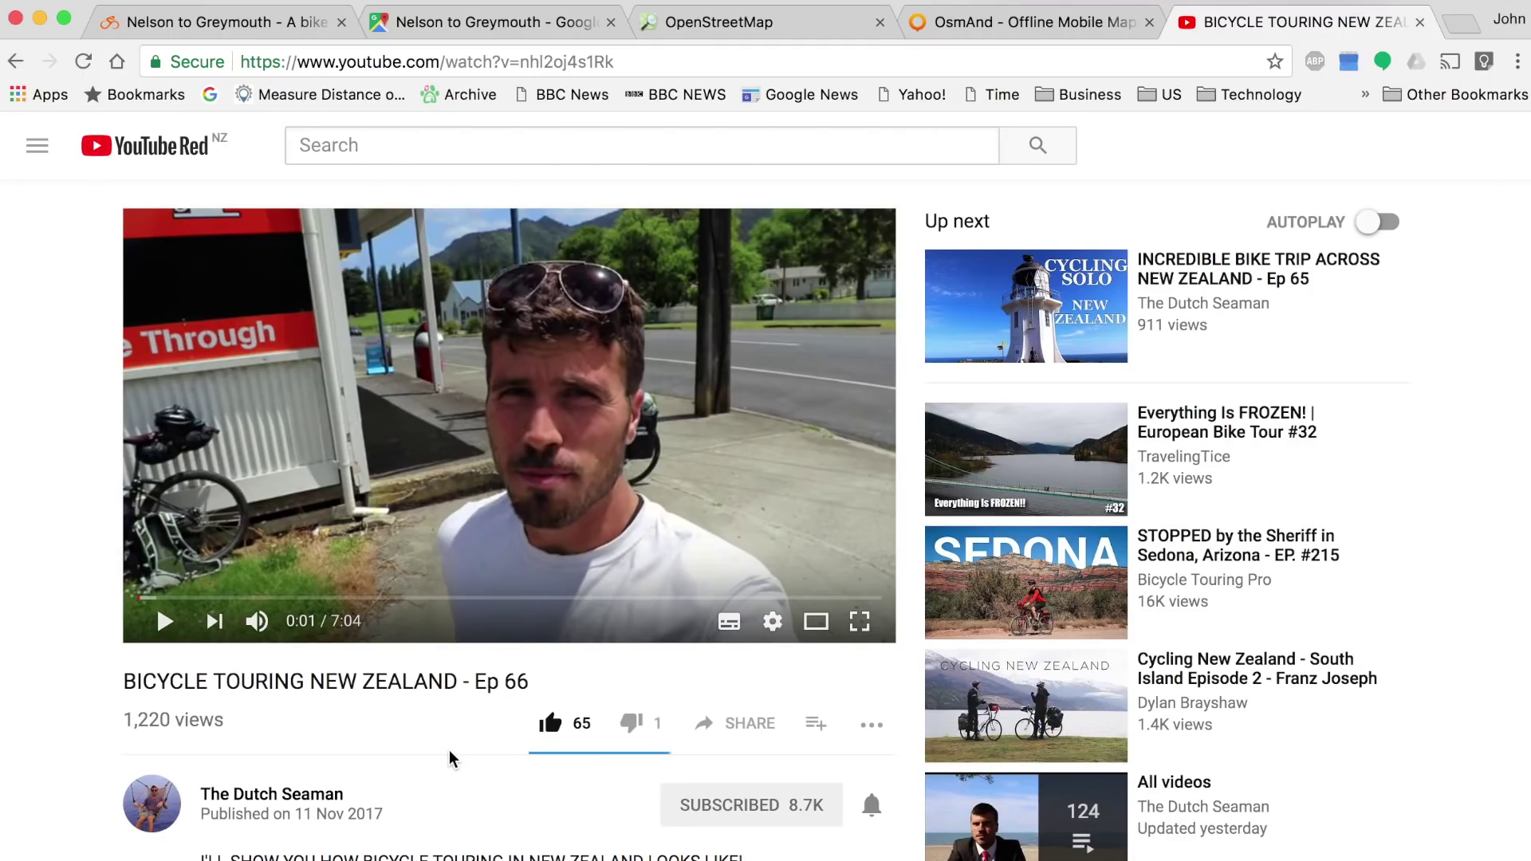
- Expand the video's full description and open the planned route link in it
{"action": "scroll", "coordinate": [449, 753], "scroll_direction": "down", "scroll_amount": 5}
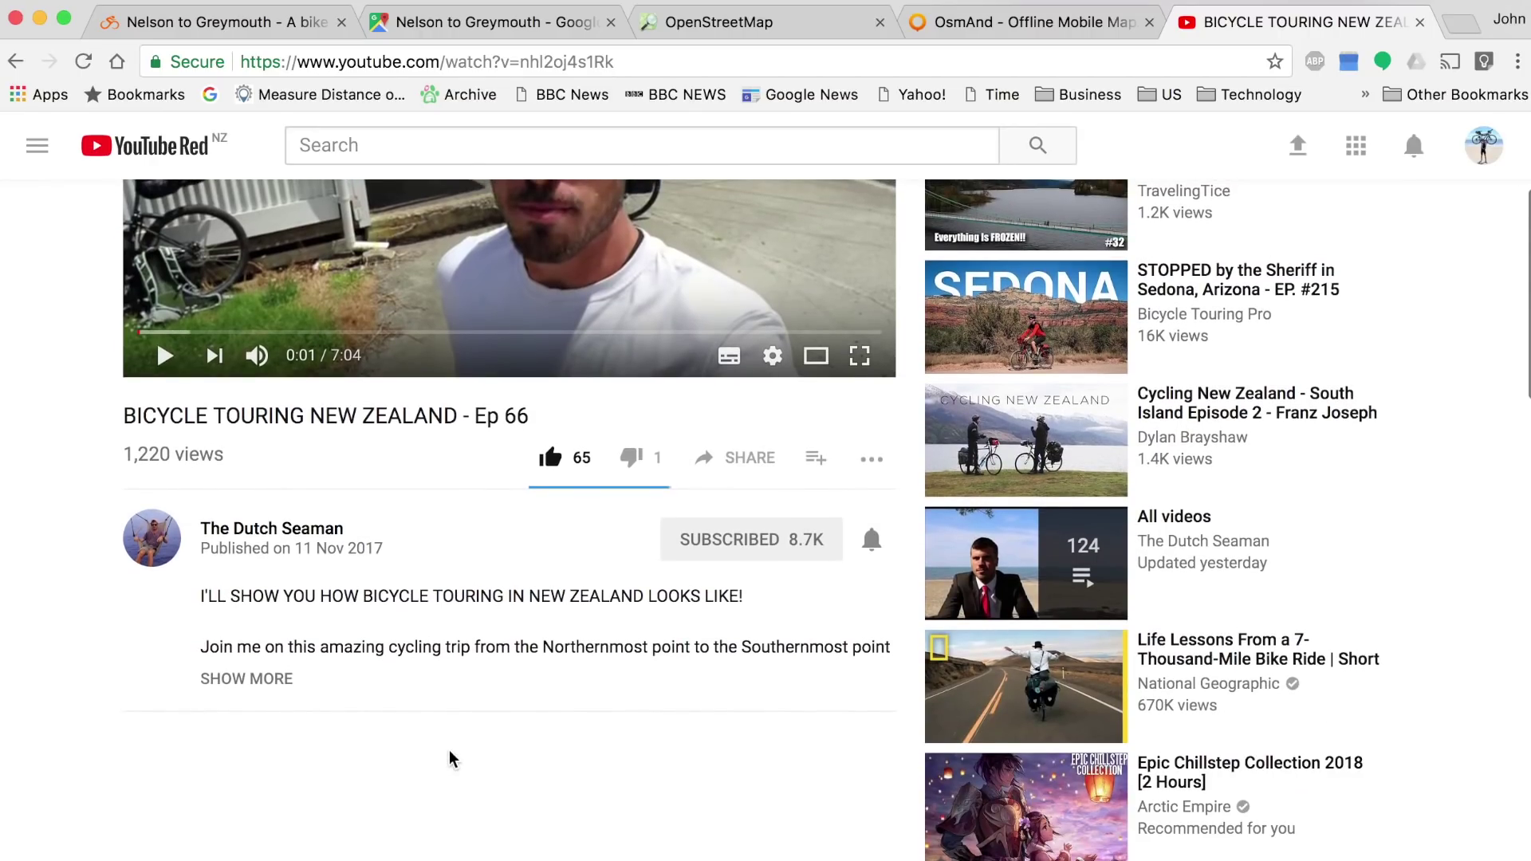
{"action": "scroll", "coordinate": [450, 757], "scroll_direction": "down", "scroll_amount": 3}
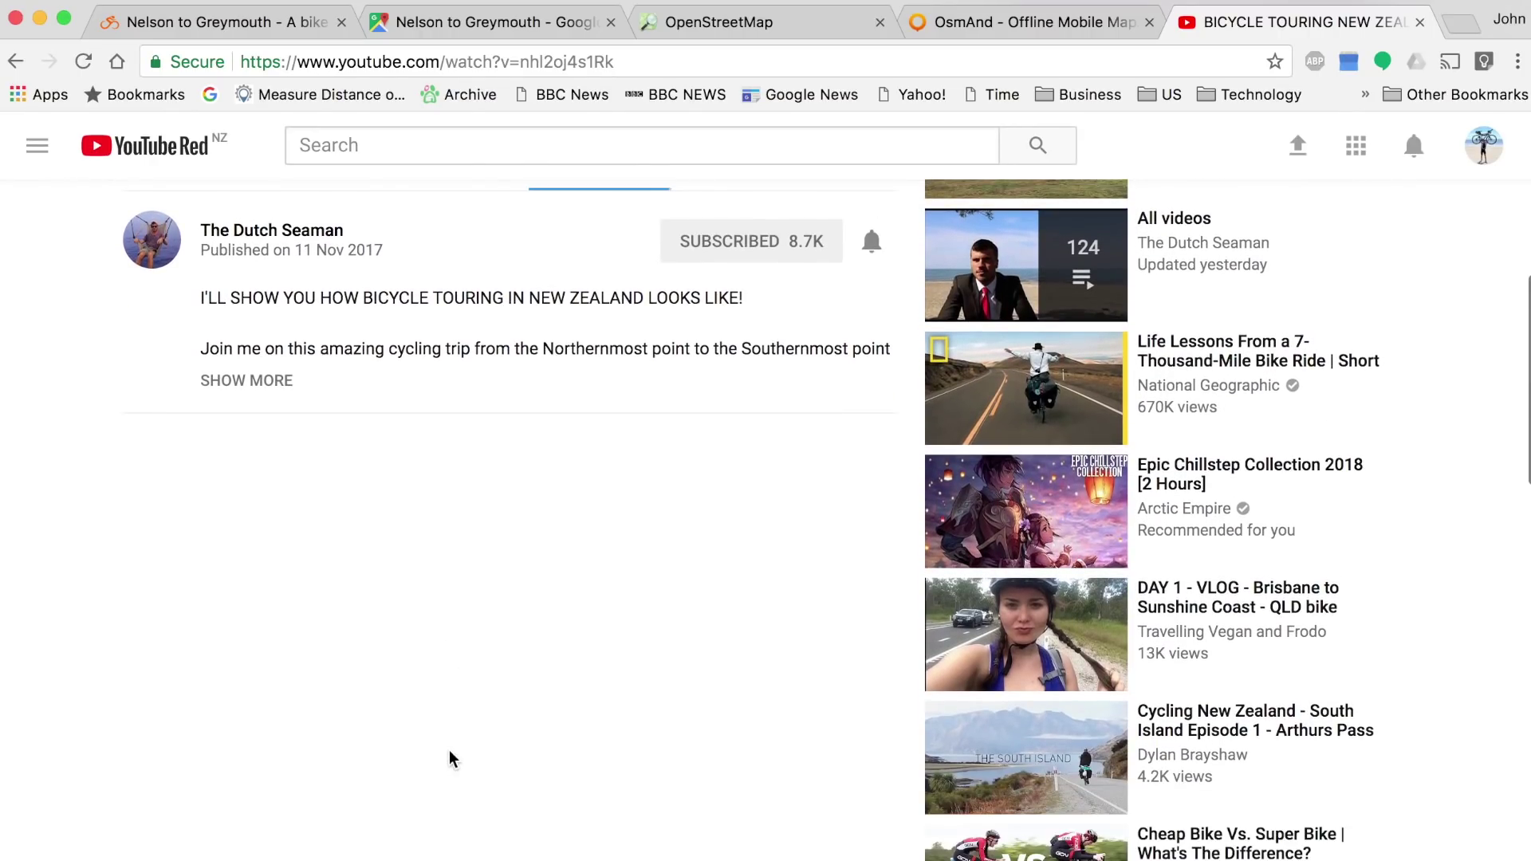
{"action": "scroll", "coordinate": [448, 754], "scroll_direction": "down", "scroll_amount": 1}
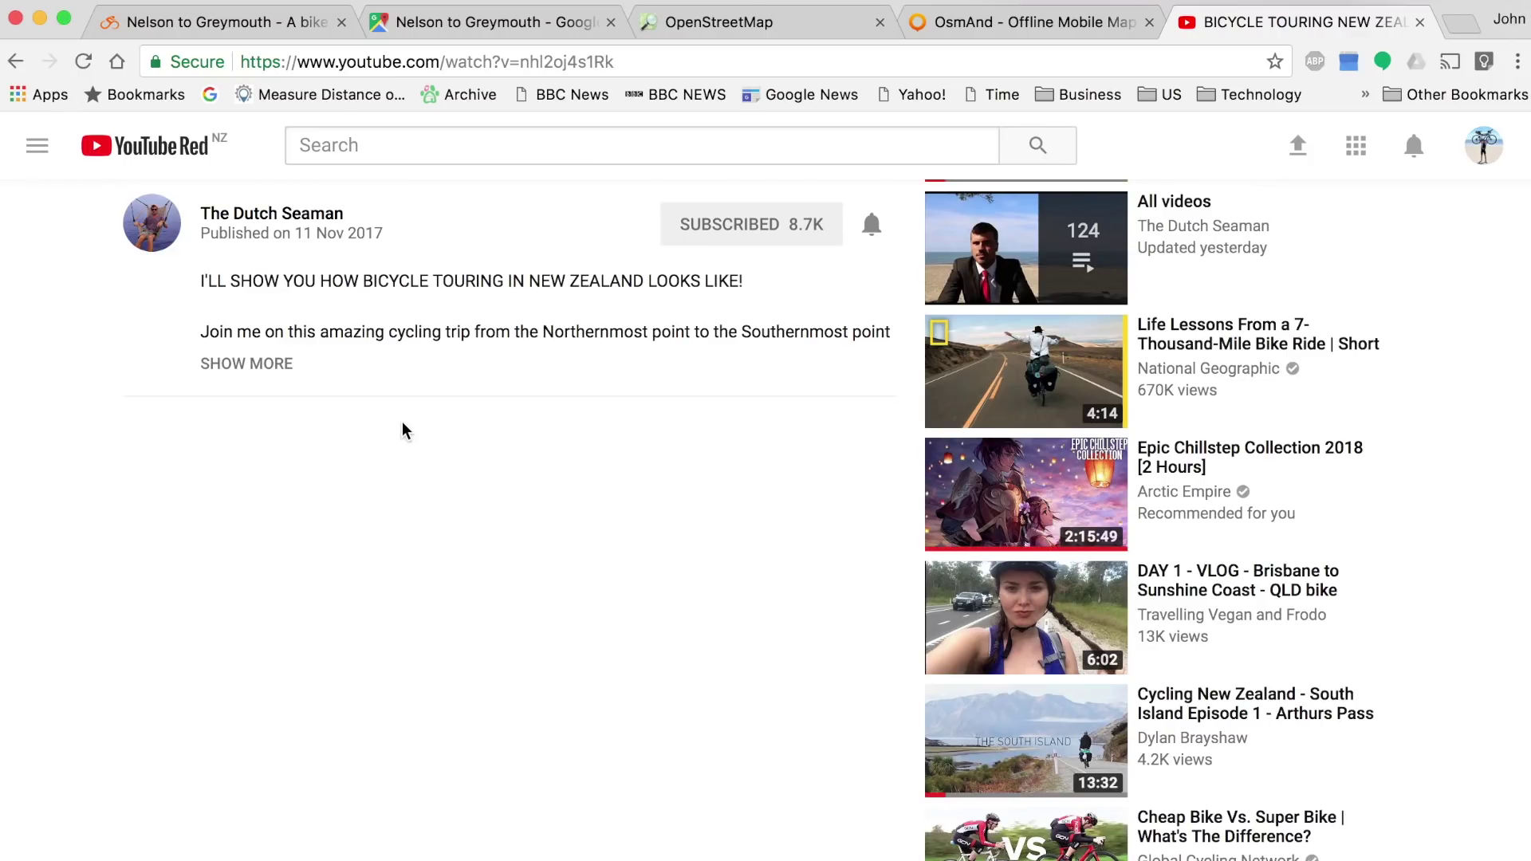
{"action": "left_click", "coordinate": [239, 363]}
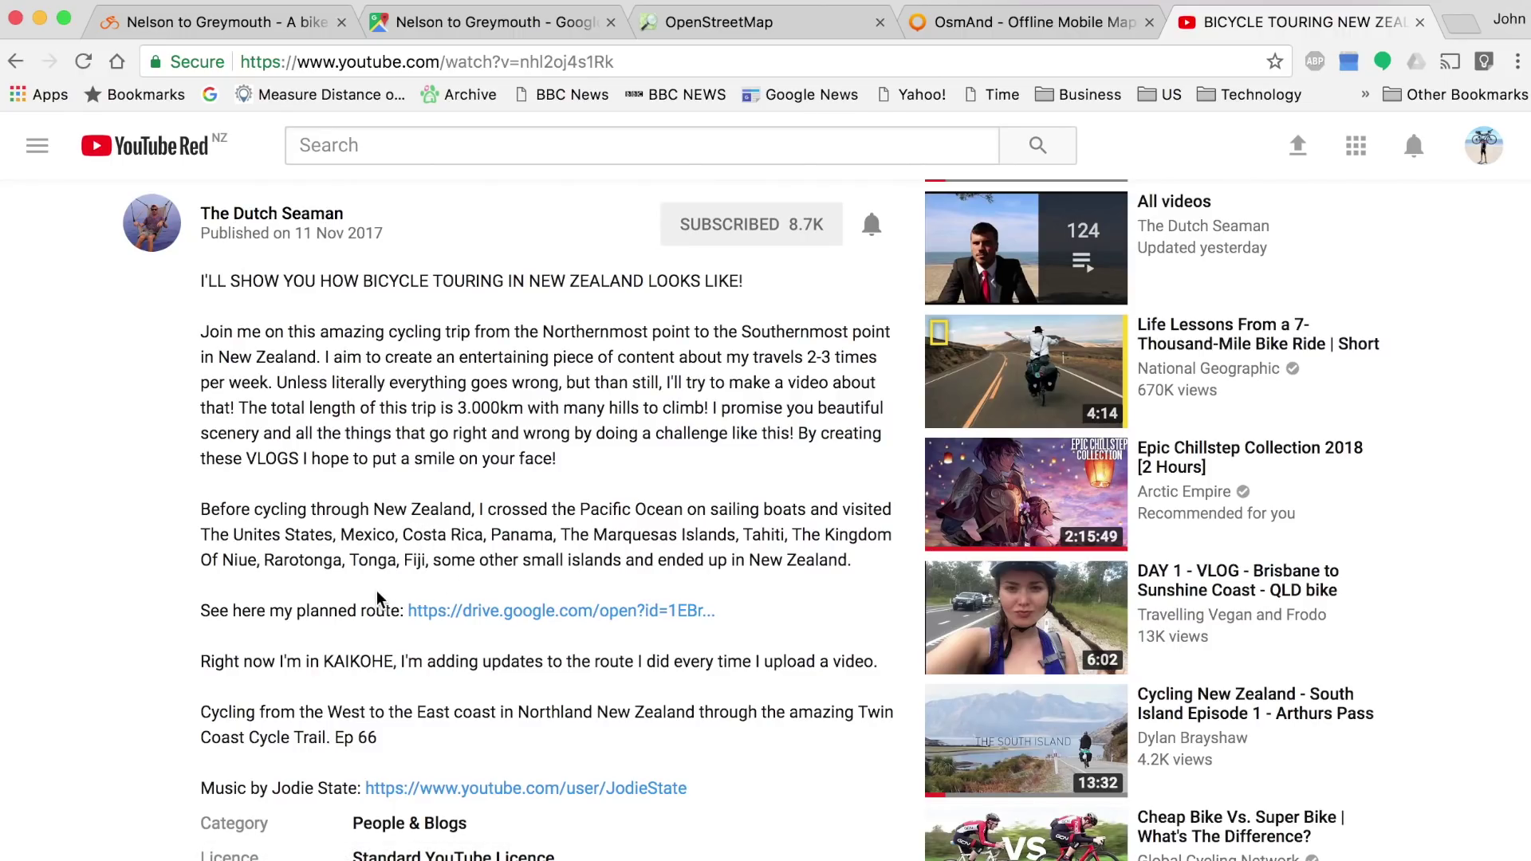
{"action": "left_click", "coordinate": [206, 612]}
{"action": "left_click", "coordinate": [451, 614]}
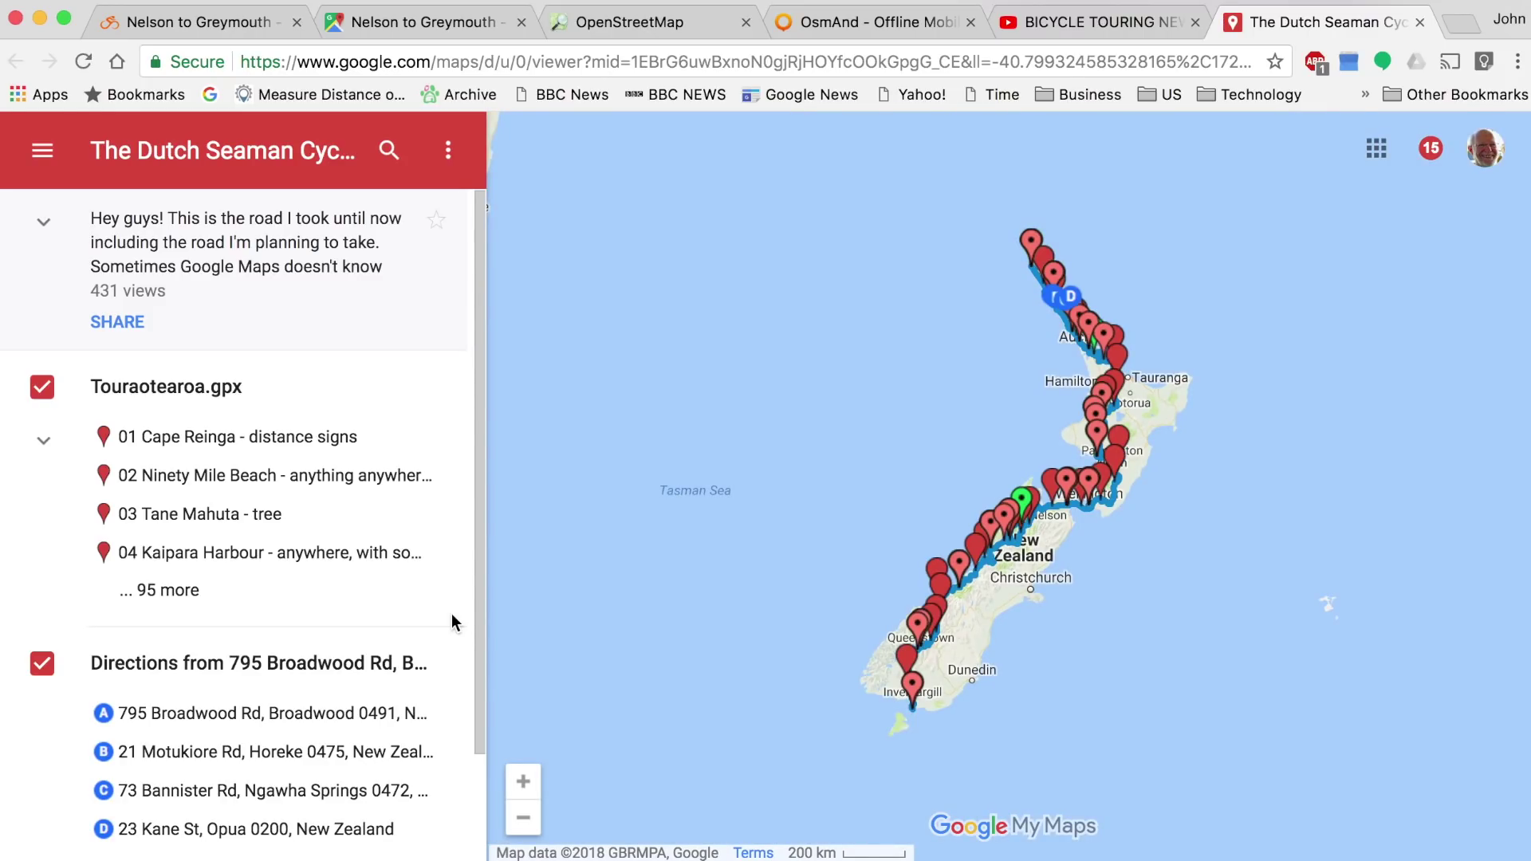
- Examine The Dutch Seaman's cycle route across the North and South Islands and the map's list of layers
{"action": "left_click", "coordinate": [1119, 536]}
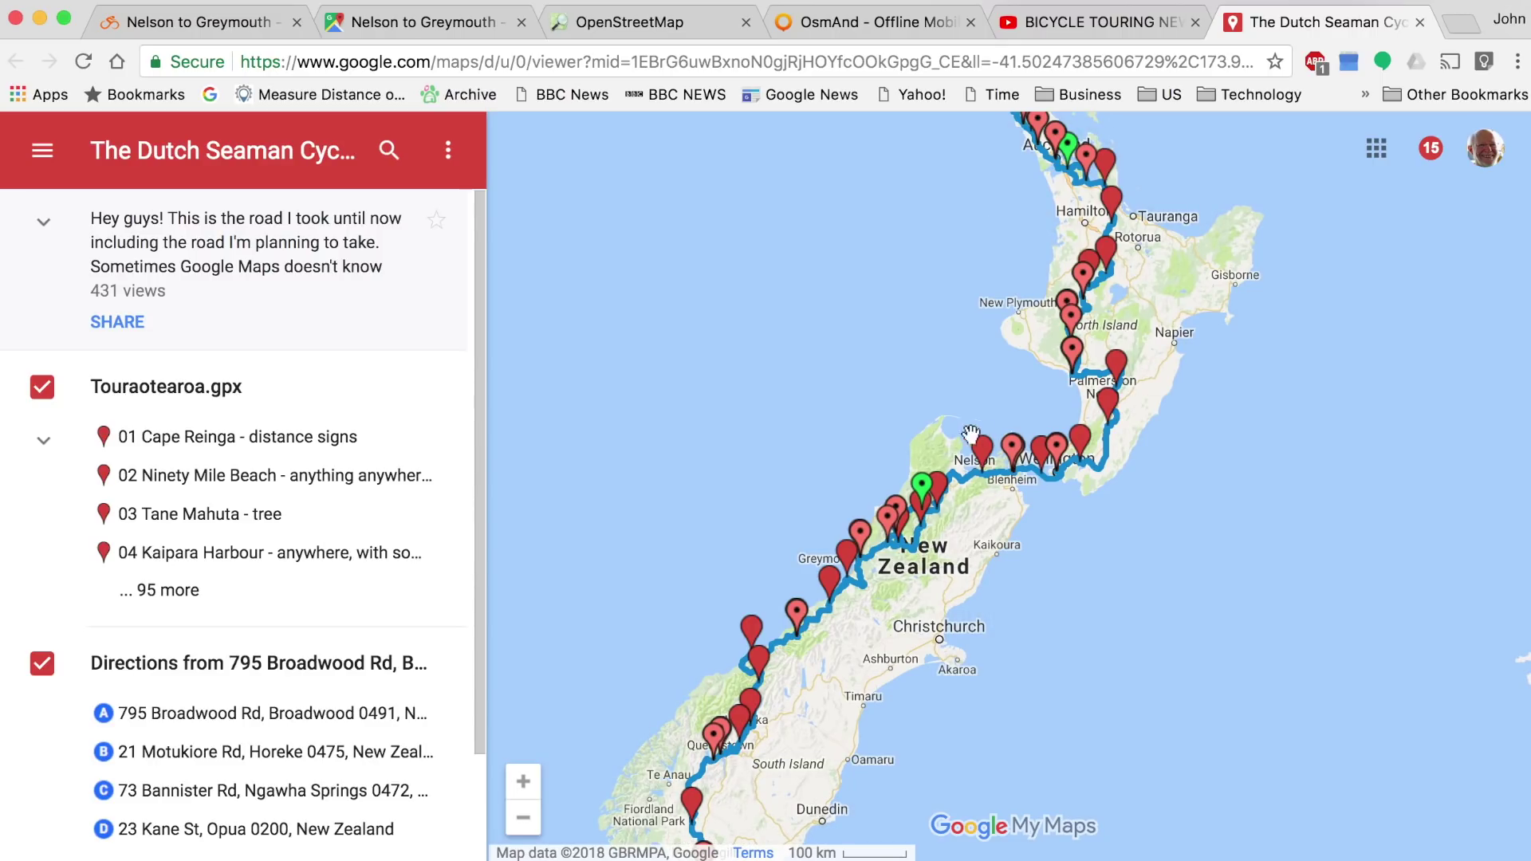
{"action": "left_click_drag", "start_coordinate": [984, 349], "coordinate": [993, 498]}
{"action": "left_click_drag", "start_coordinate": [980, 384], "coordinate": [988, 454]}
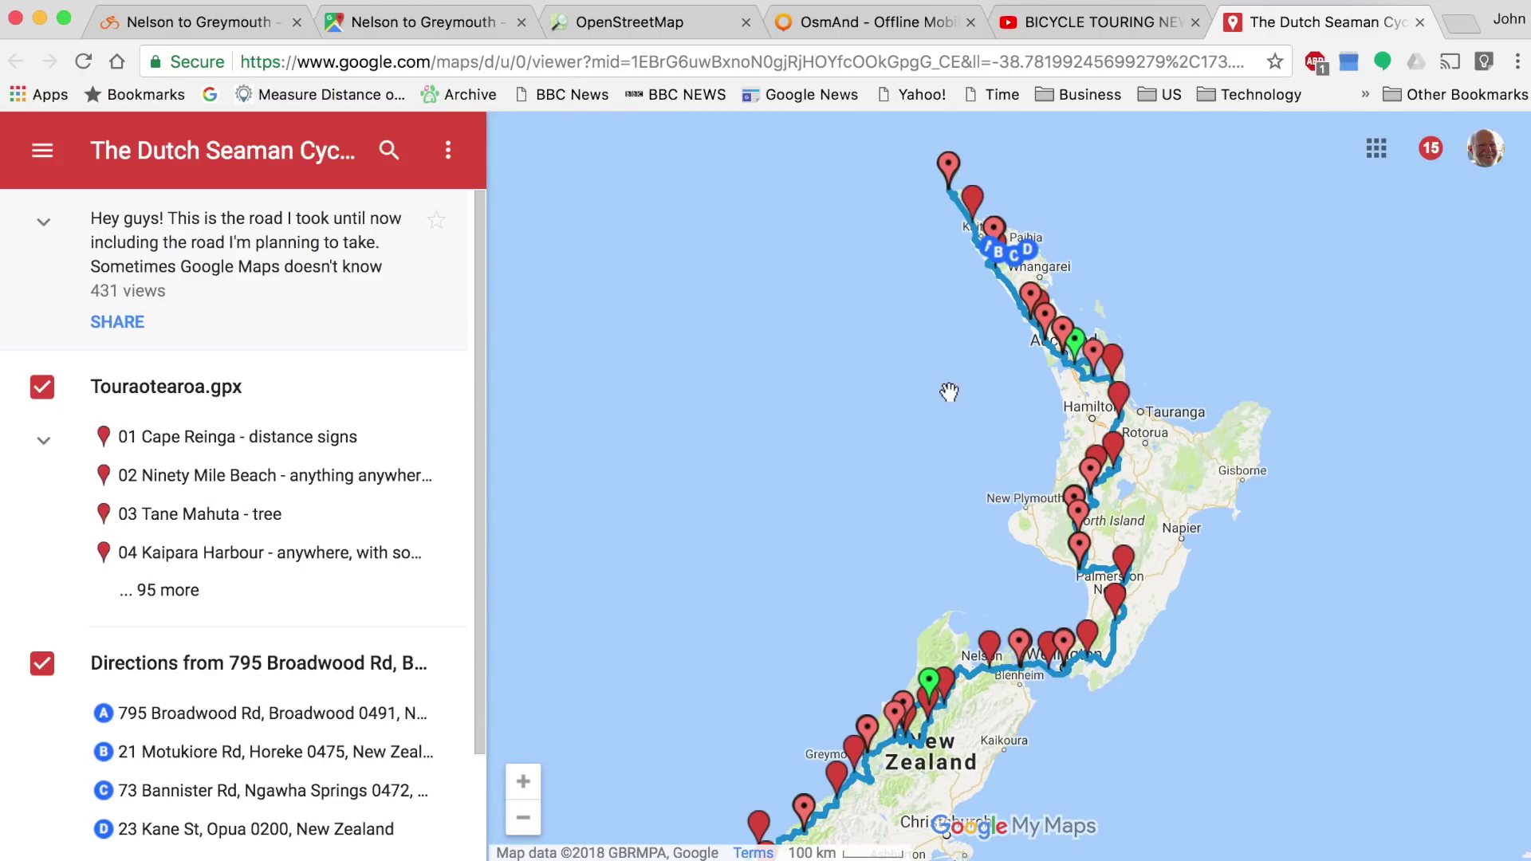
{"action": "left_click_drag", "start_coordinate": [967, 369], "coordinate": [942, 189]}
{"action": "scroll", "coordinate": [359, 596], "scroll_direction": "down", "scroll_amount": 3}
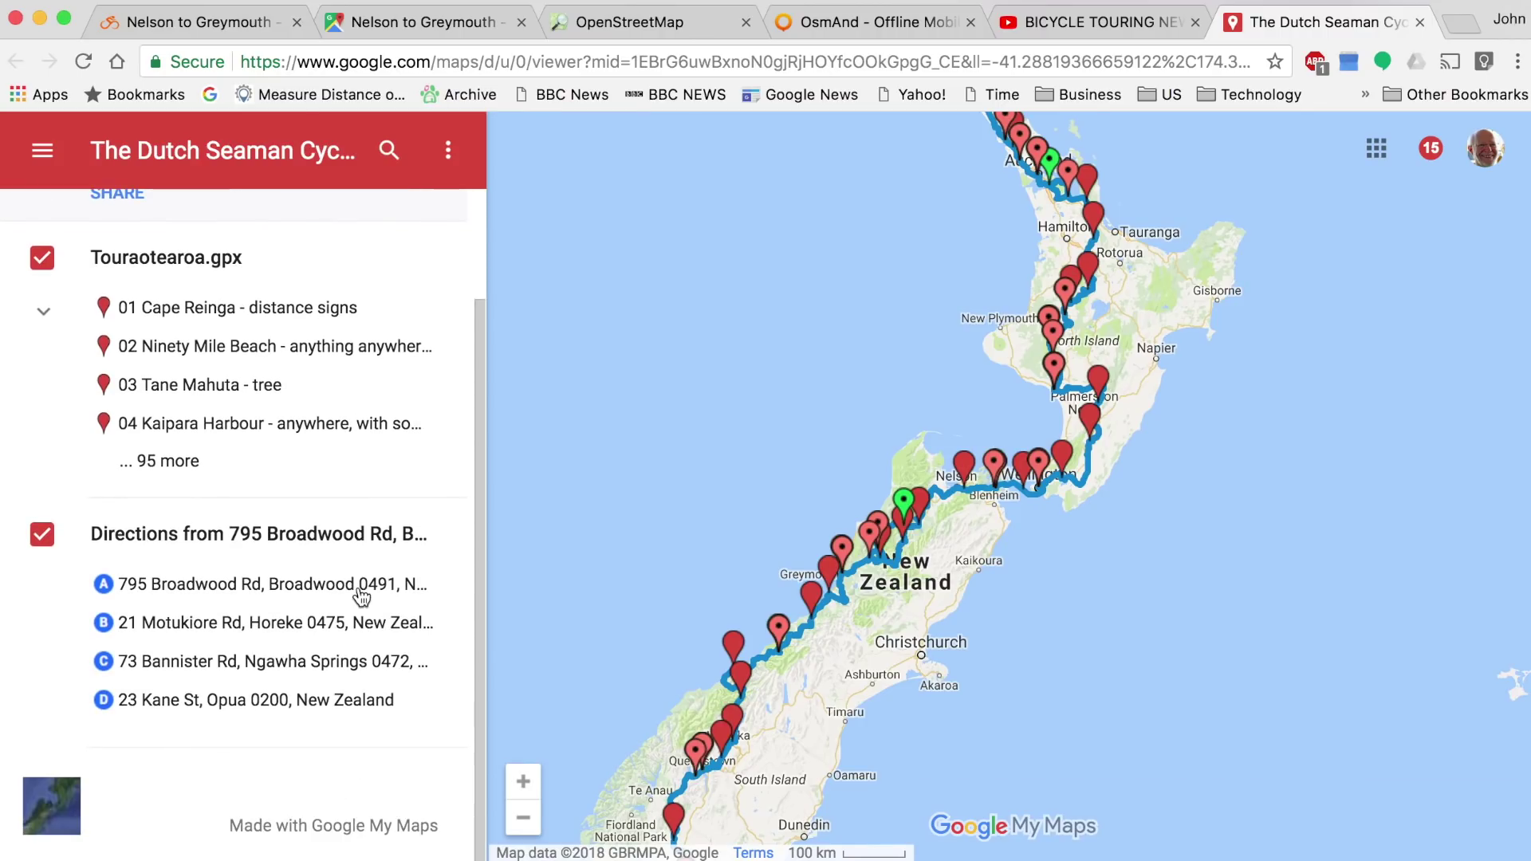
{"action": "left_click_drag", "start_coordinate": [899, 328], "coordinate": [882, 562]}
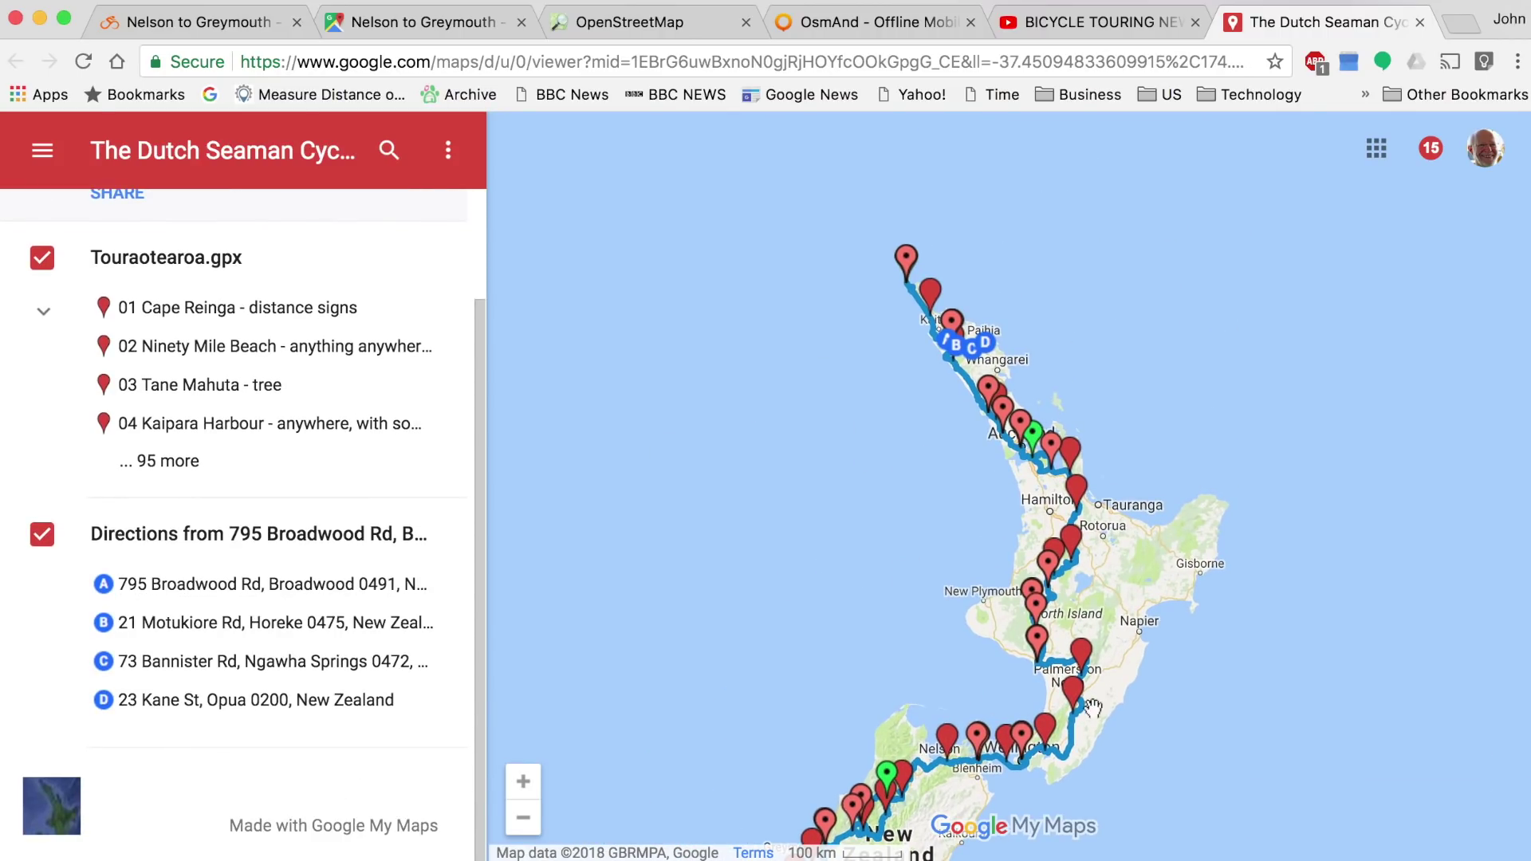
{"action": "left_click_drag", "start_coordinate": [895, 582], "coordinate": [1025, 303]}
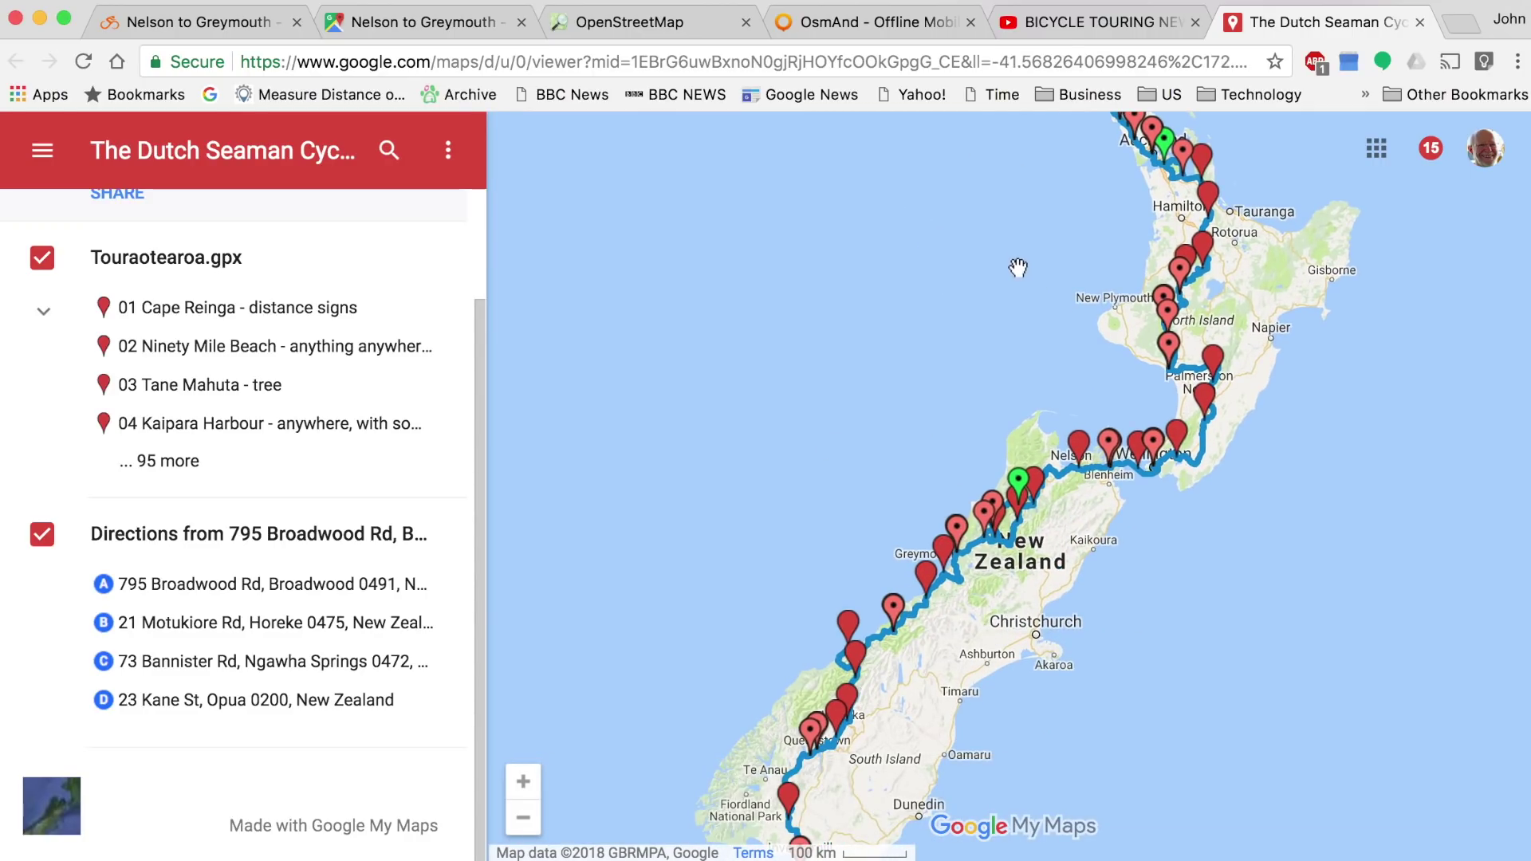
- Return to the YouTube video to look through its description and comments, then revisit the top of the OsmAnd home page
{"action": "left_click", "coordinate": [1106, 26]}
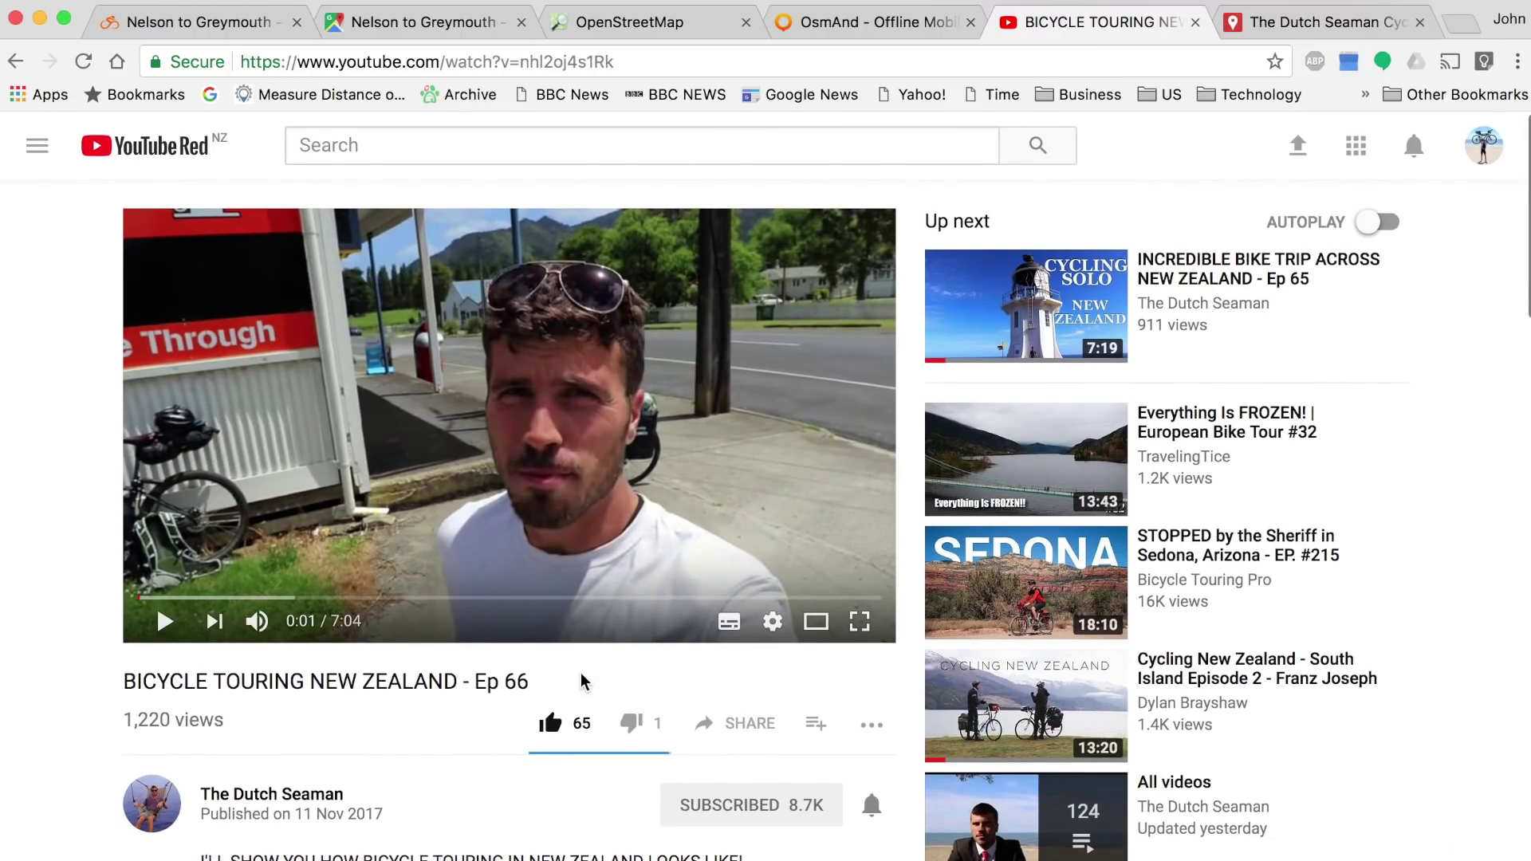
{"action": "scroll", "coordinate": [581, 672], "scroll_direction": "down", "scroll_amount": 12}
{"action": "scroll", "coordinate": [580, 673], "scroll_direction": "down", "scroll_amount": 3}
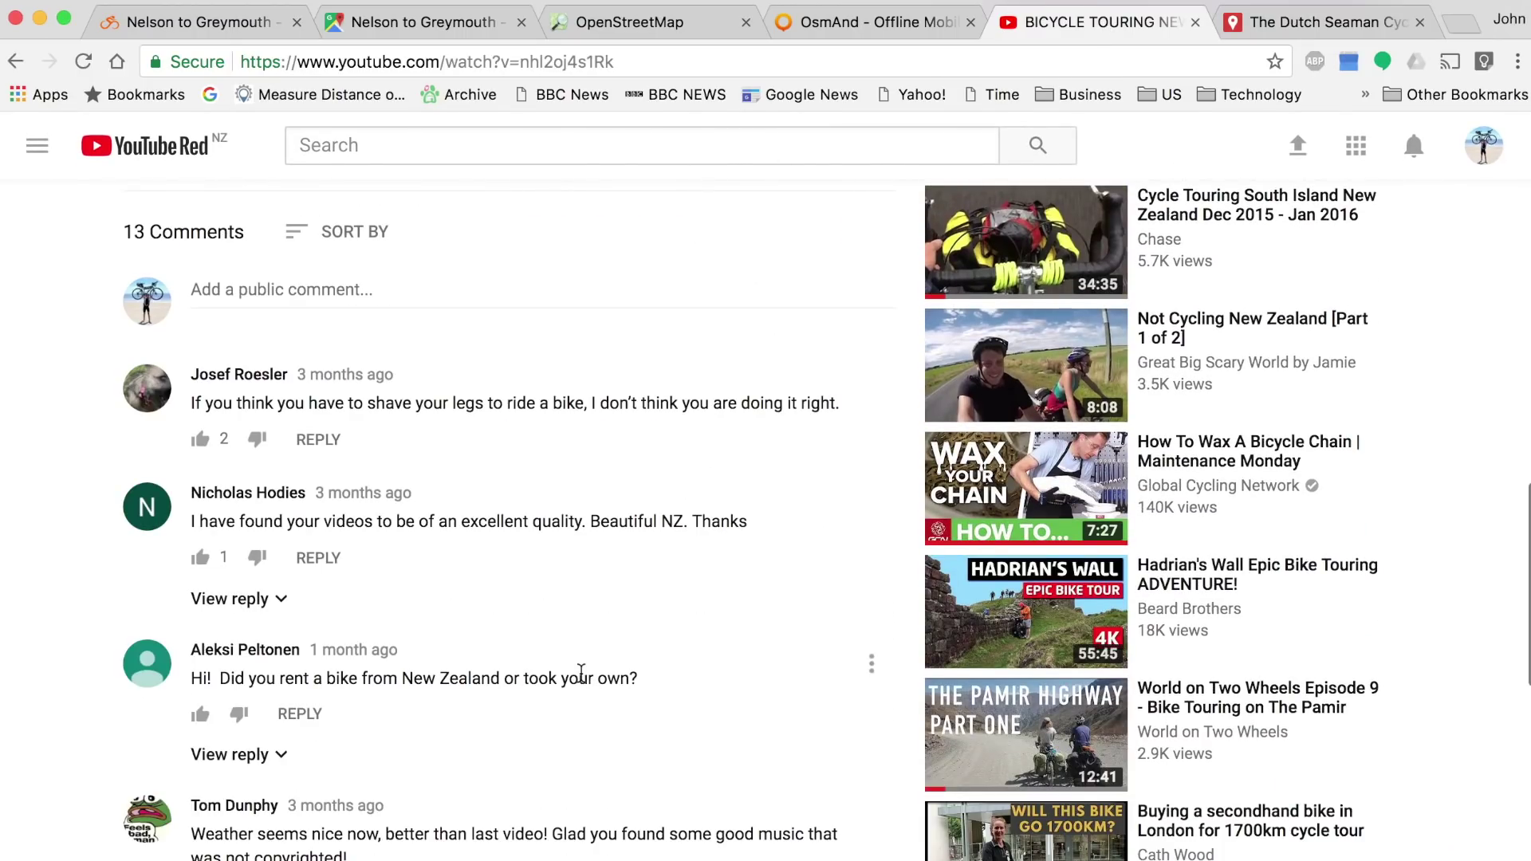
{"action": "scroll", "coordinate": [580, 672], "scroll_direction": "down", "scroll_amount": 2}
{"action": "scroll", "coordinate": [835, 439], "scroll_direction": "up", "scroll_amount": 15}
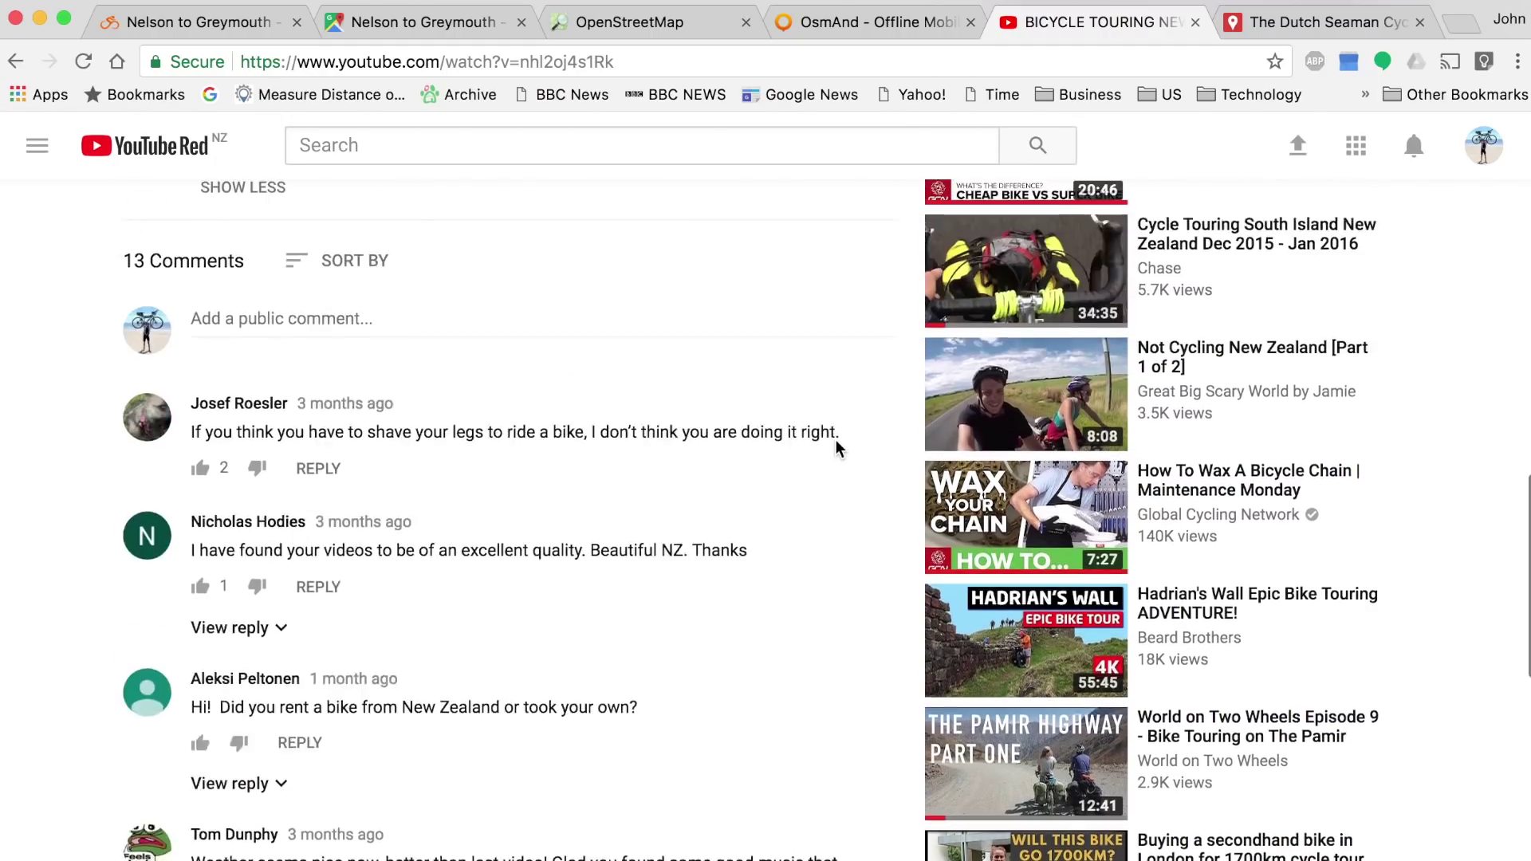
{"action": "scroll", "coordinate": [888, 398], "scroll_direction": "down", "scroll_amount": 12}
{"action": "scroll", "coordinate": [887, 399], "scroll_direction": "up", "scroll_amount": 4}
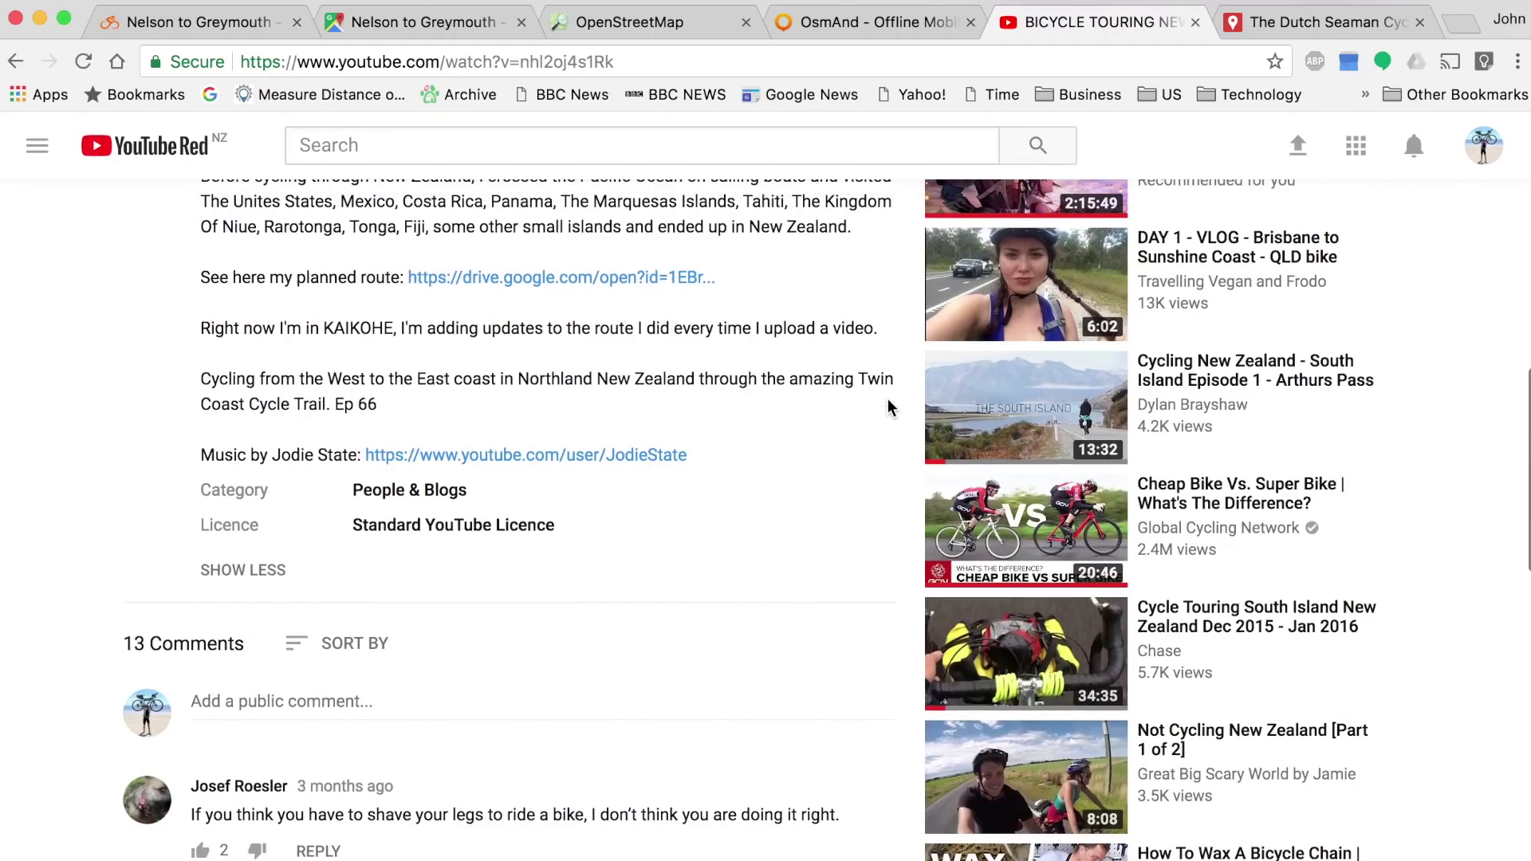
{"action": "left_click", "coordinate": [884, 26]}
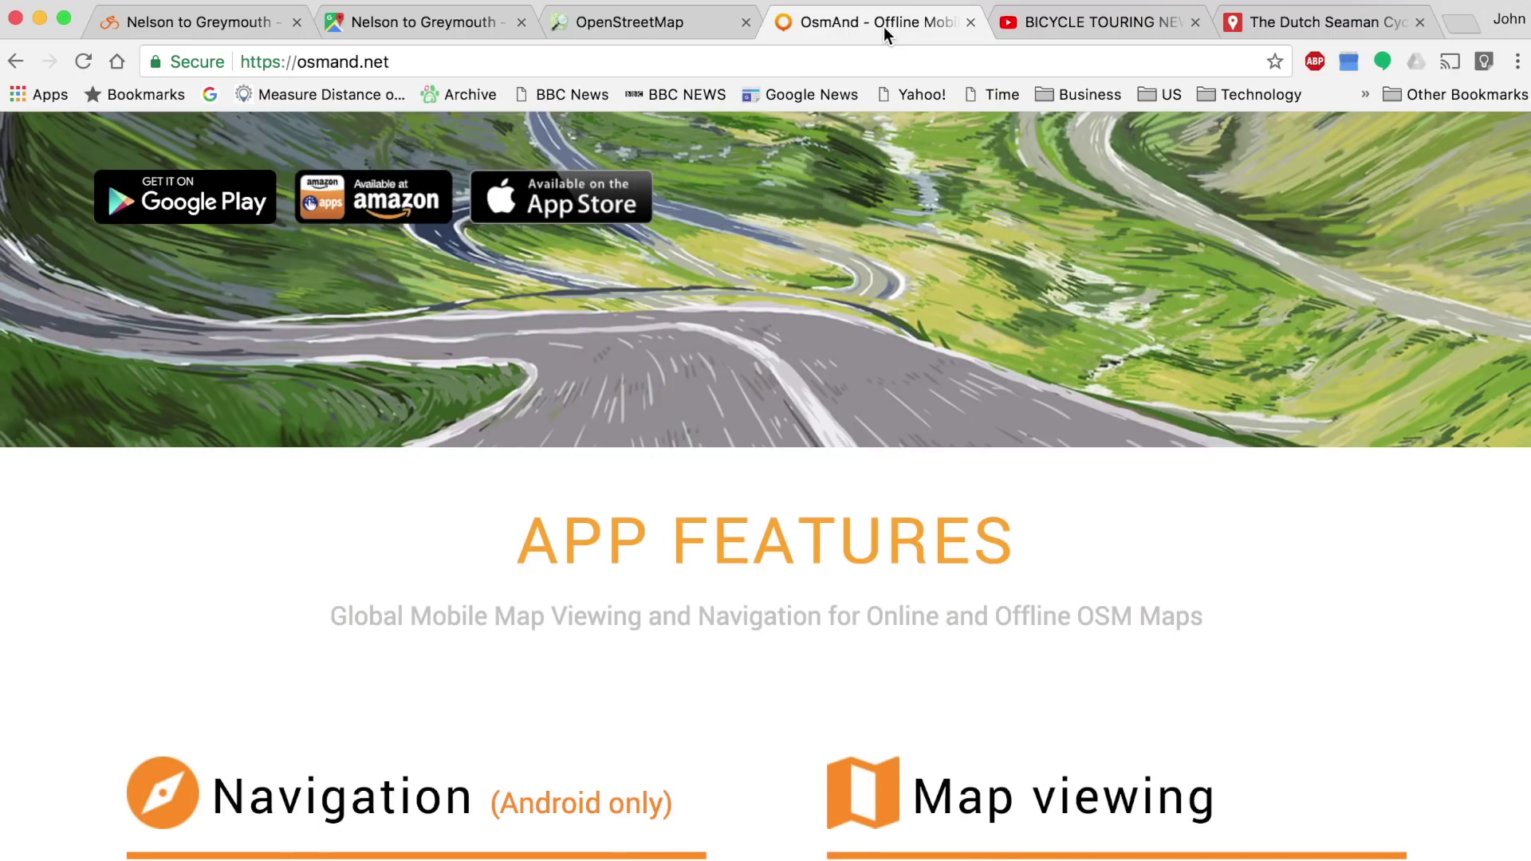
{"action": "scroll", "coordinate": [888, 383], "scroll_direction": "up", "scroll_amount": 6}
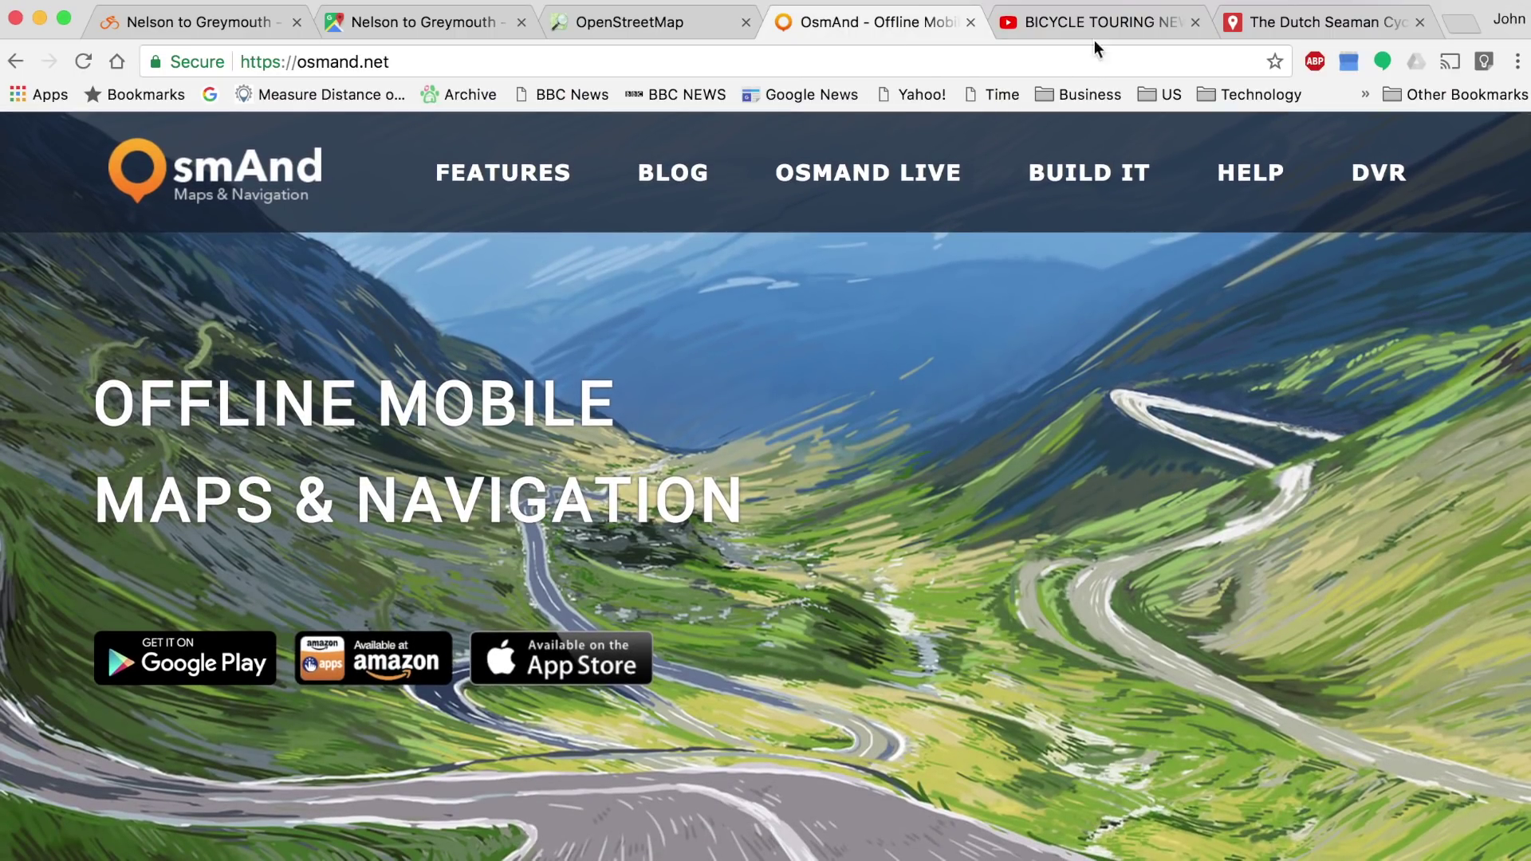
- Switch to Google Maps, view the area around Nelson and close the cycling directions to Greymouth
{"action": "left_click", "coordinate": [431, 22]}
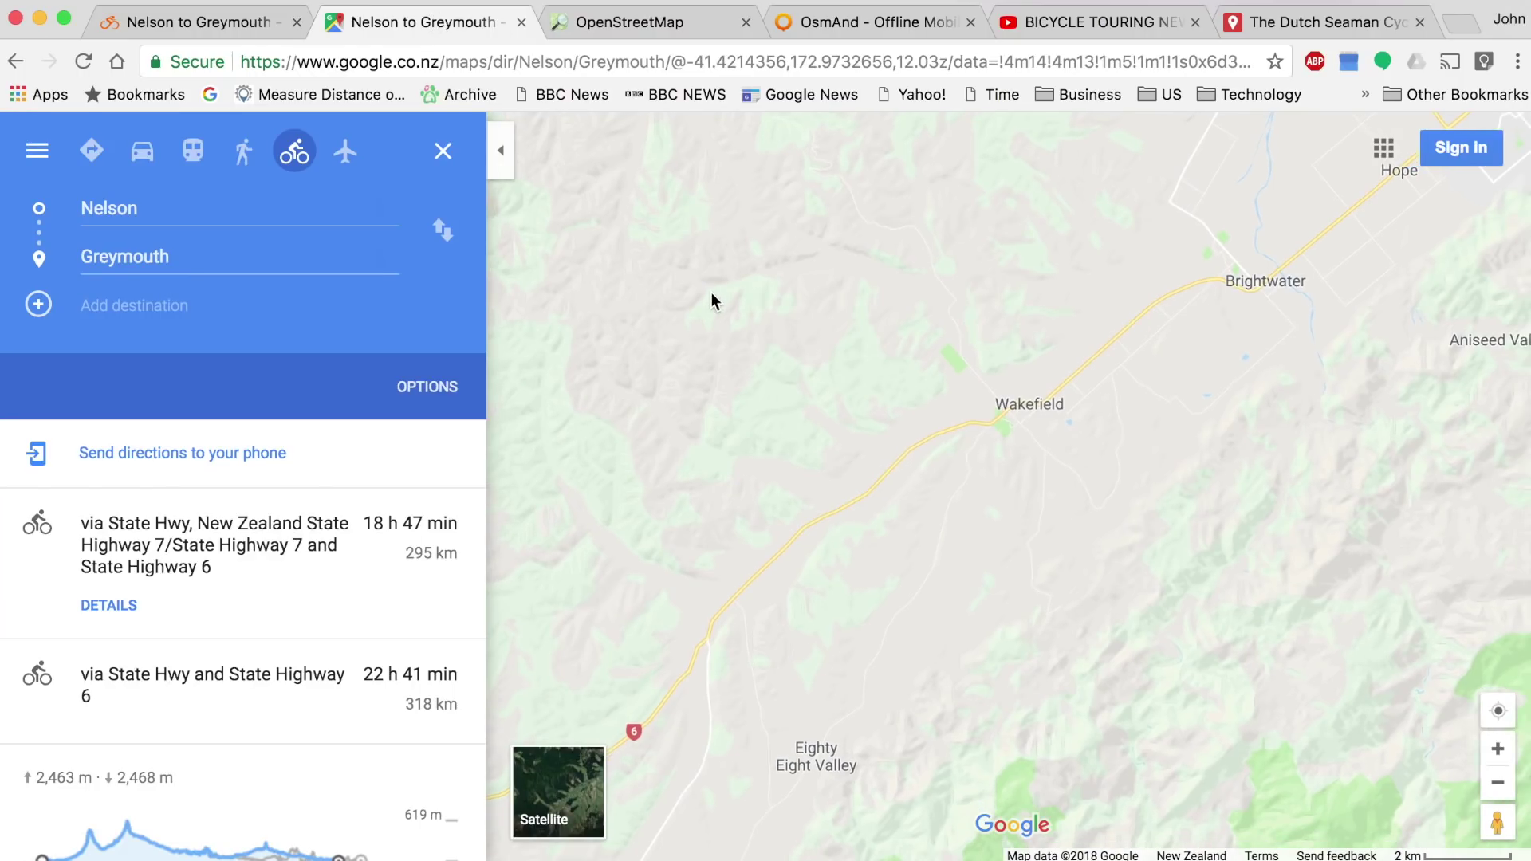
{"action": "scroll", "coordinate": [711, 301], "scroll_direction": "down", "scroll_amount": 3}
{"action": "left_click_drag", "start_coordinate": [1001, 266], "coordinate": [826, 428]}
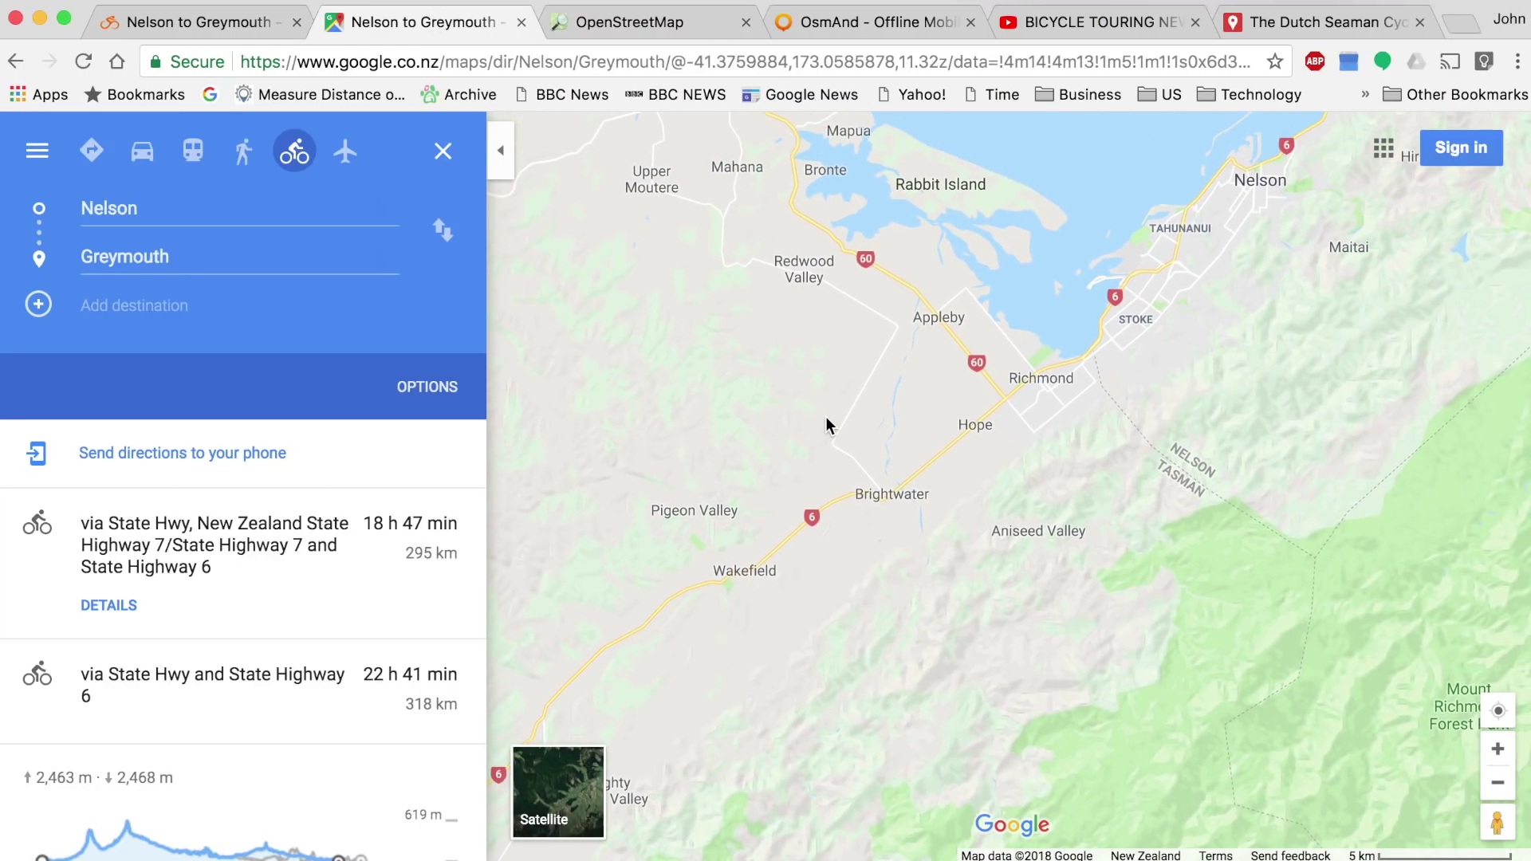
{"action": "left_click", "coordinate": [444, 151]}
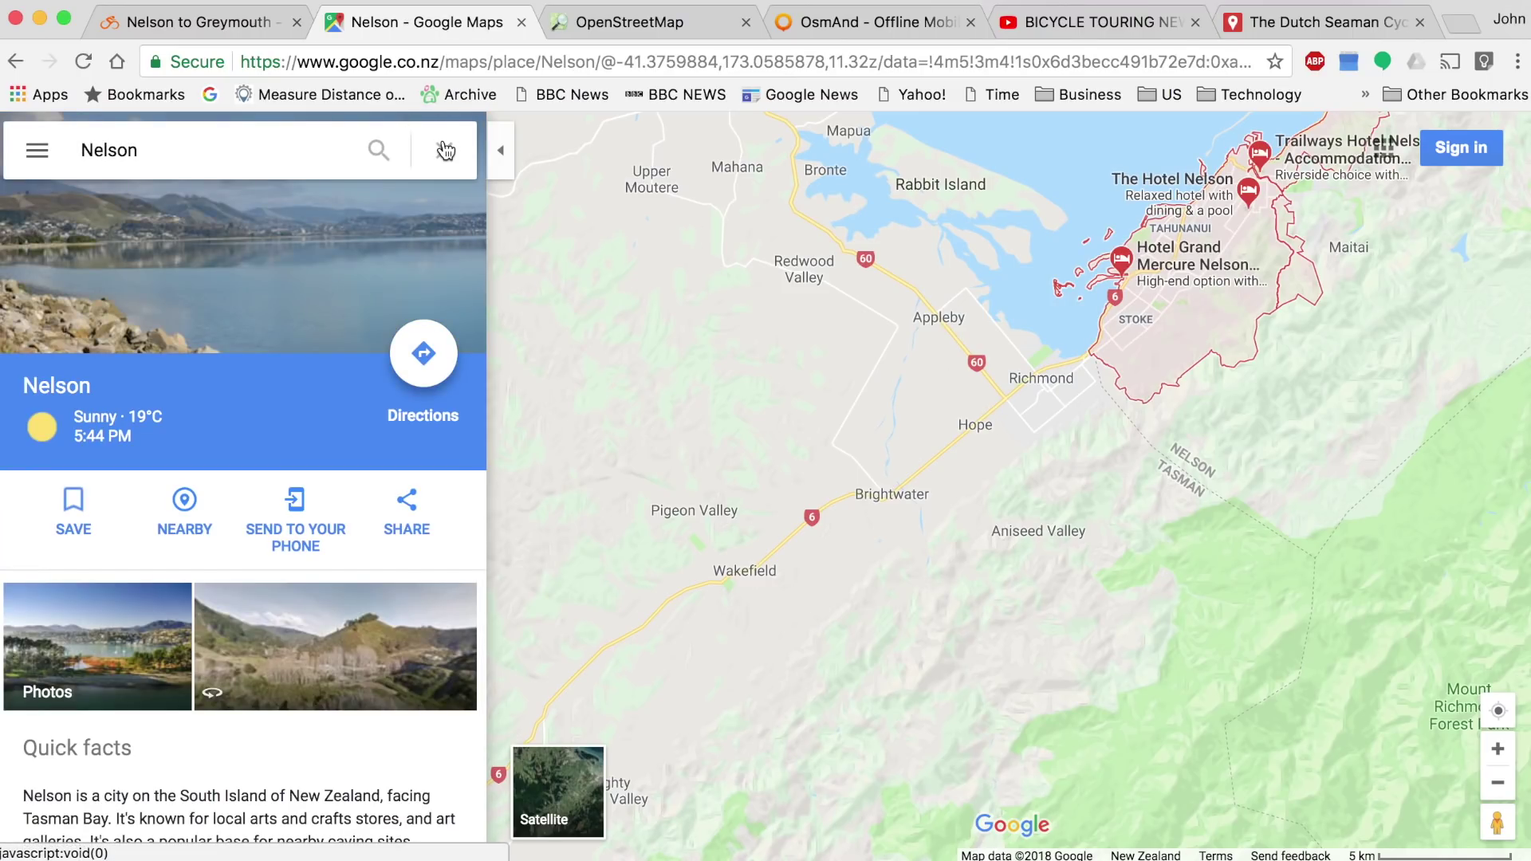
- Clear the Nelson place from Google Maps, switch to Ride With GPS and examine the route from Nelson through Wakefield to Tapawera
{"action": "left_click", "coordinate": [446, 151]}
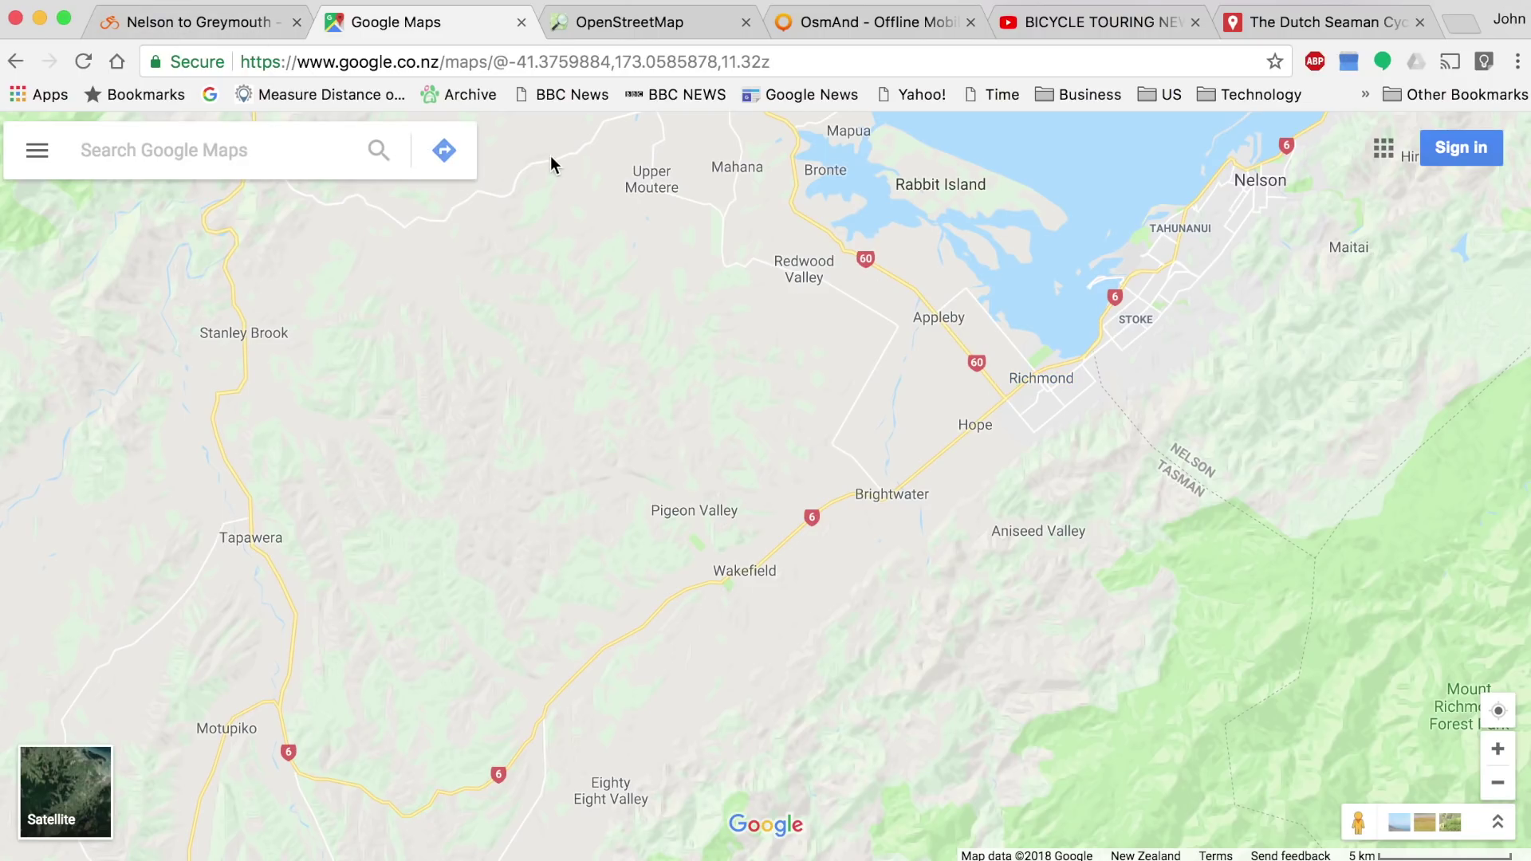
{"action": "left_click", "coordinate": [177, 21]}
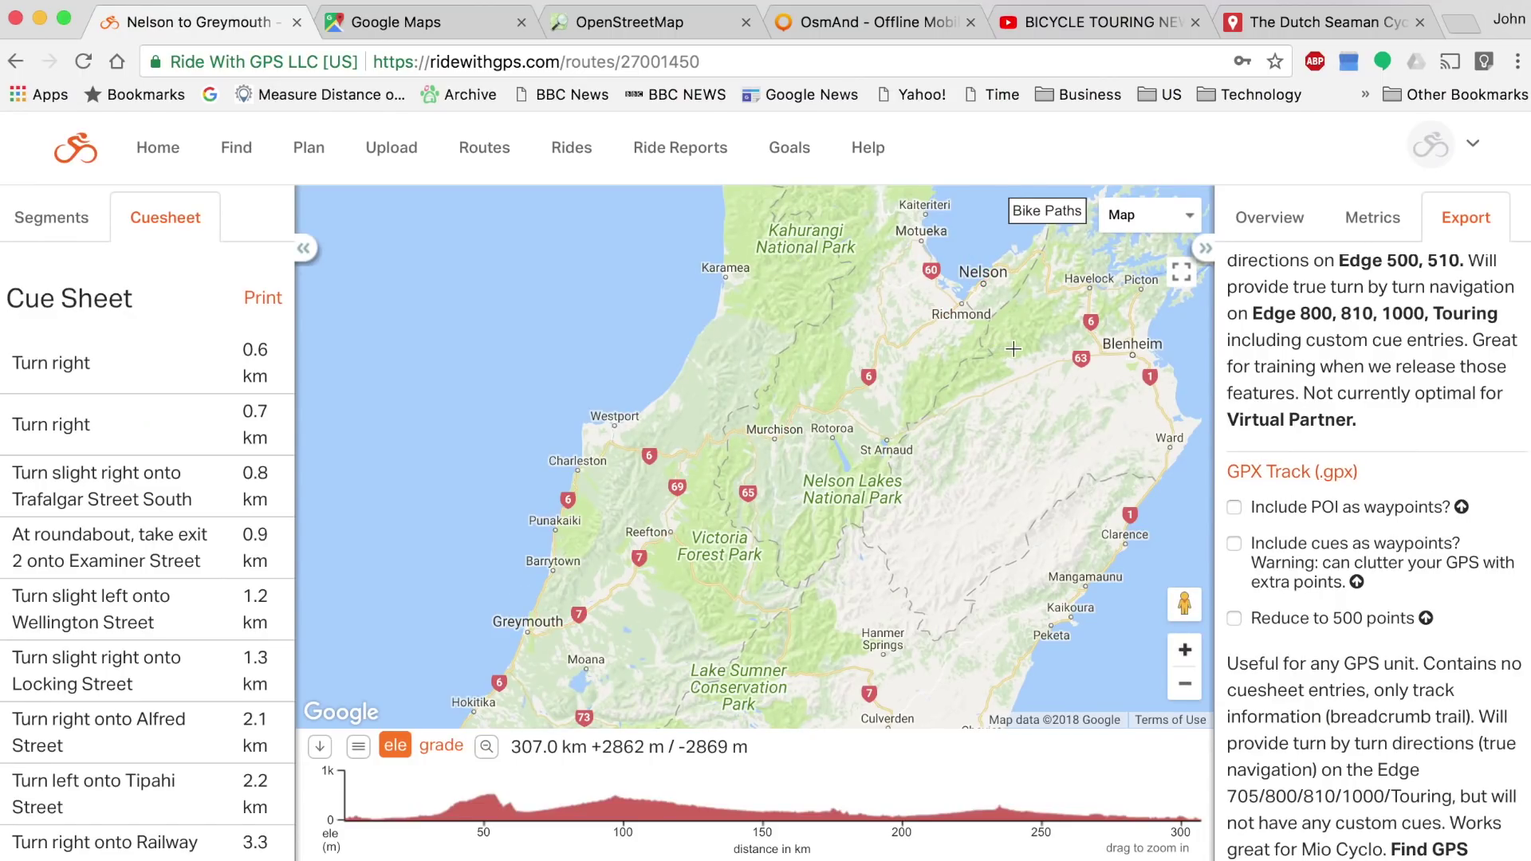
{"action": "scroll", "coordinate": [1018, 341], "scroll_direction": "up", "scroll_amount": 1}
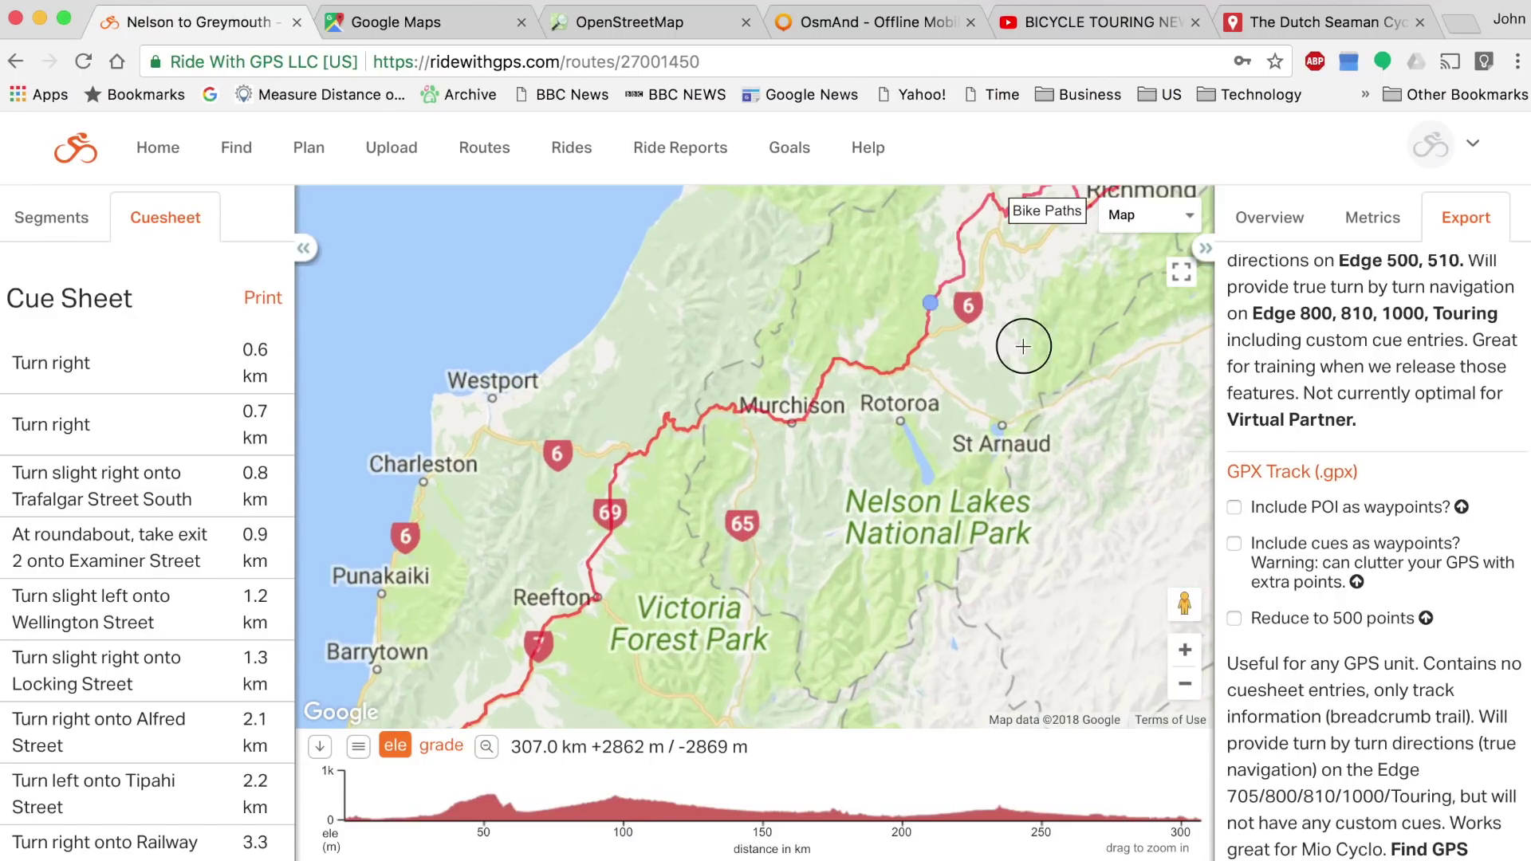
{"action": "scroll", "coordinate": [782, 594], "scroll_direction": "up", "scroll_amount": 1}
{"action": "scroll", "coordinate": [782, 594], "scroll_direction": "down", "scroll_amount": 1}
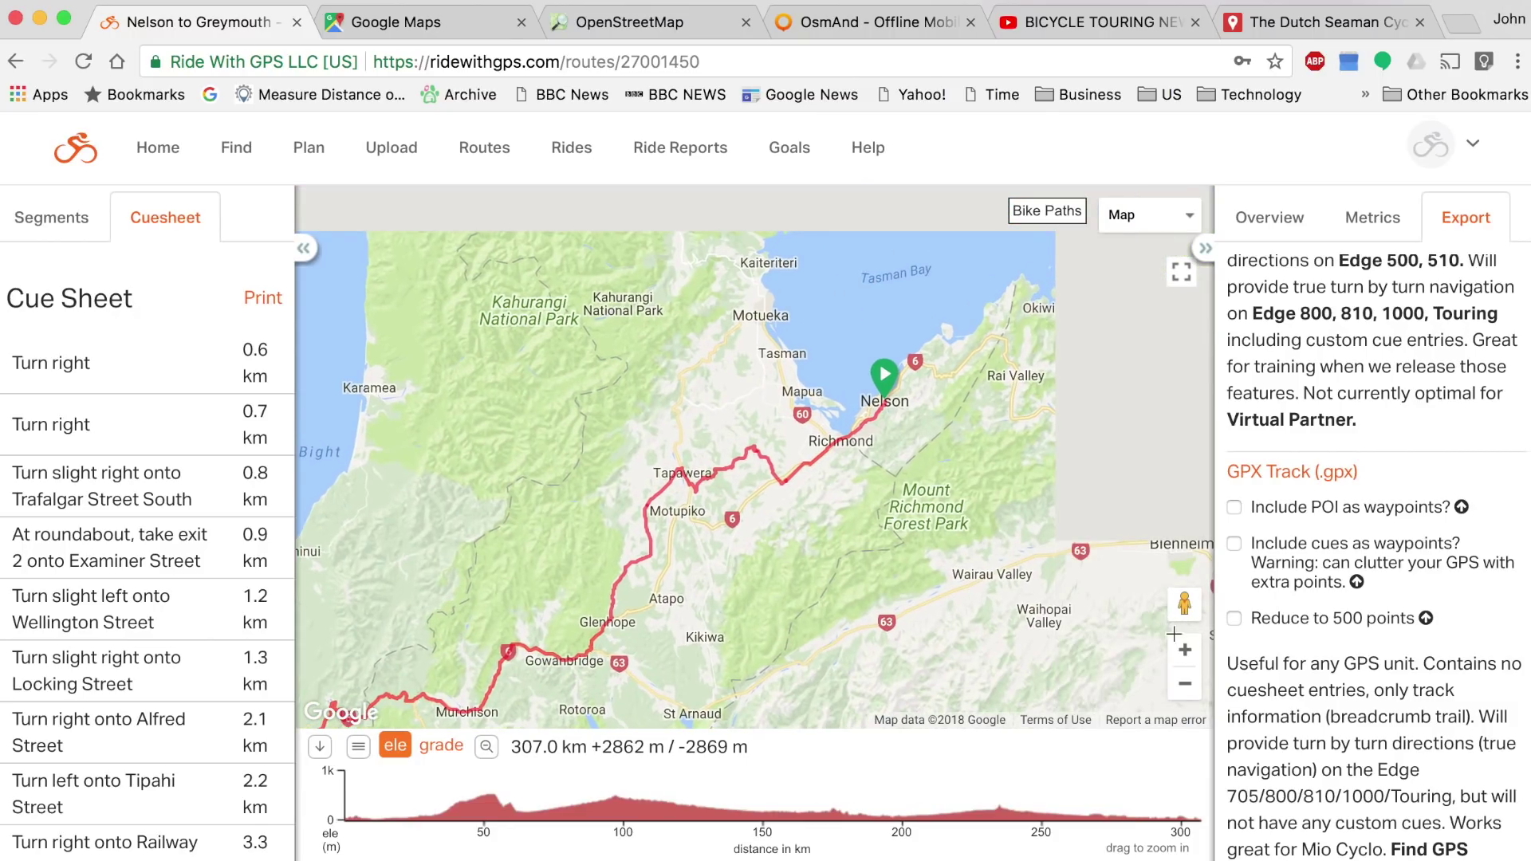
{"action": "left_click", "coordinate": [1185, 650]}
{"action": "left_click", "coordinate": [1185, 660]}
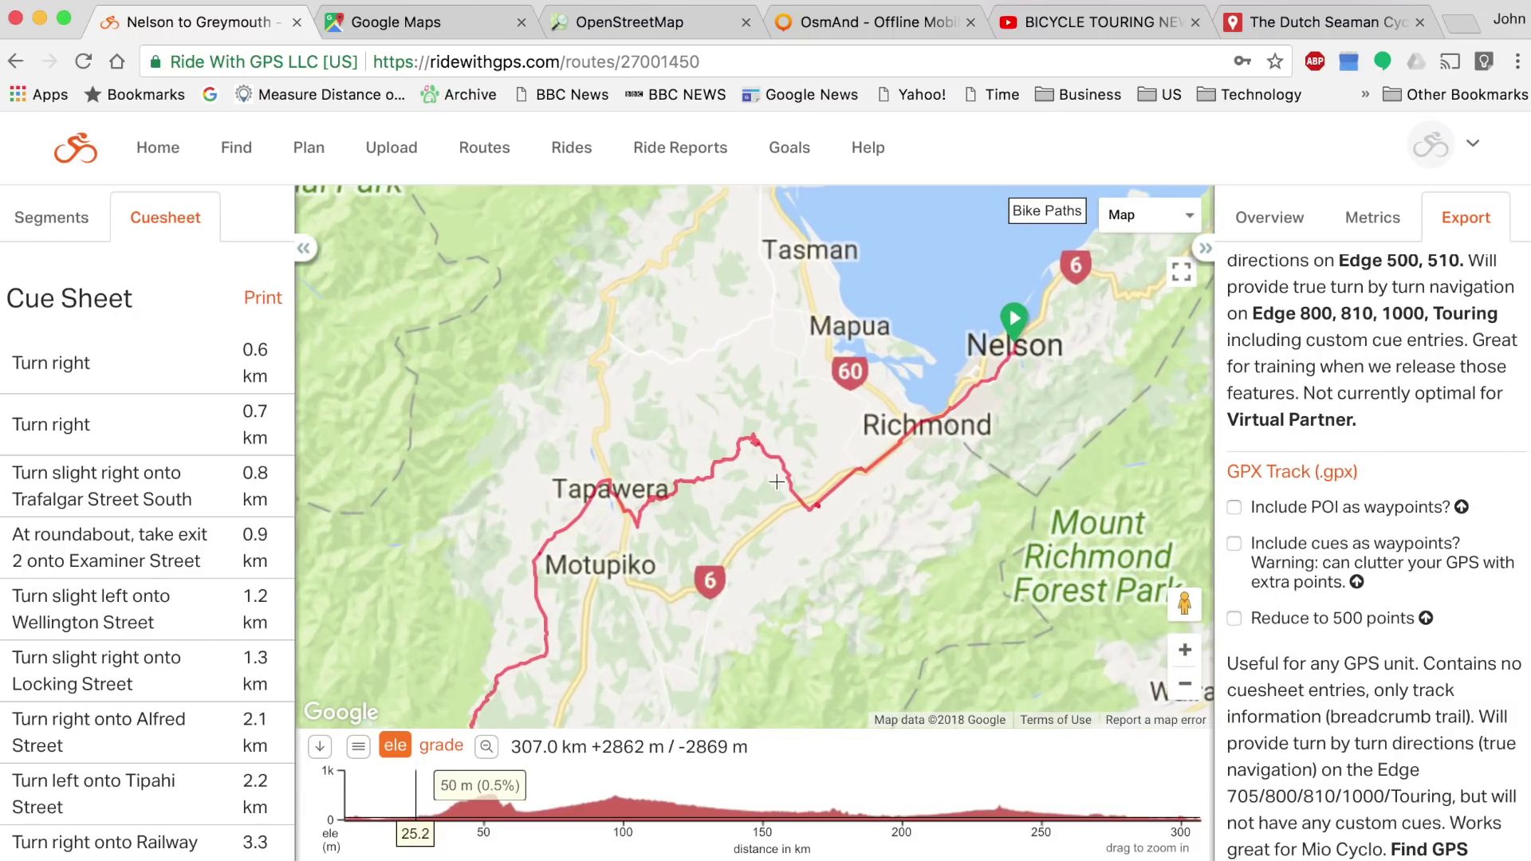
{"action": "left_click", "coordinate": [1184, 653]}
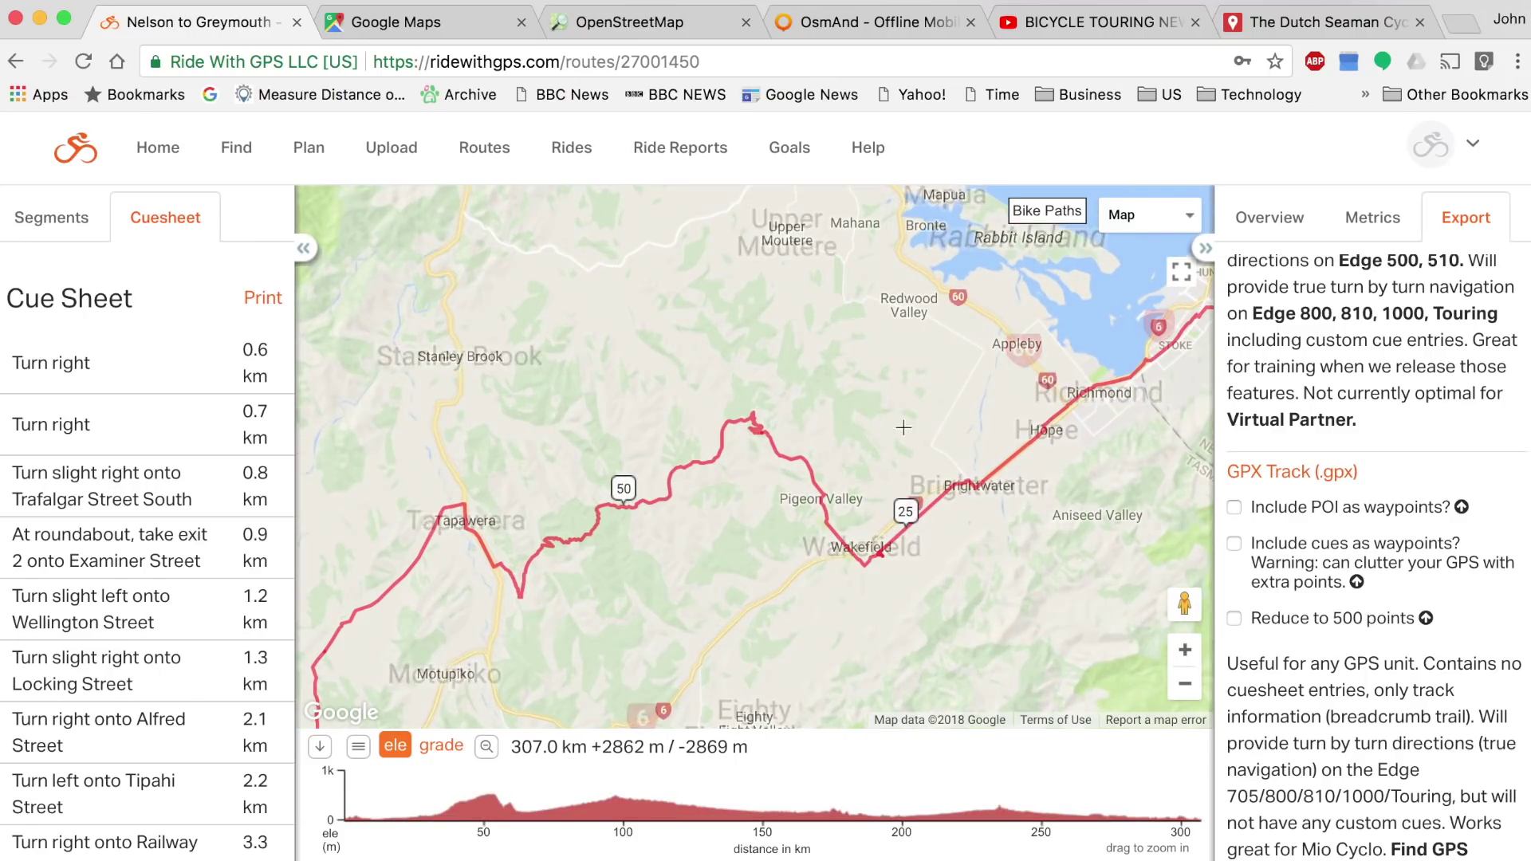
{"action": "left_click_drag", "start_coordinate": [714, 444], "coordinate": [654, 443]}
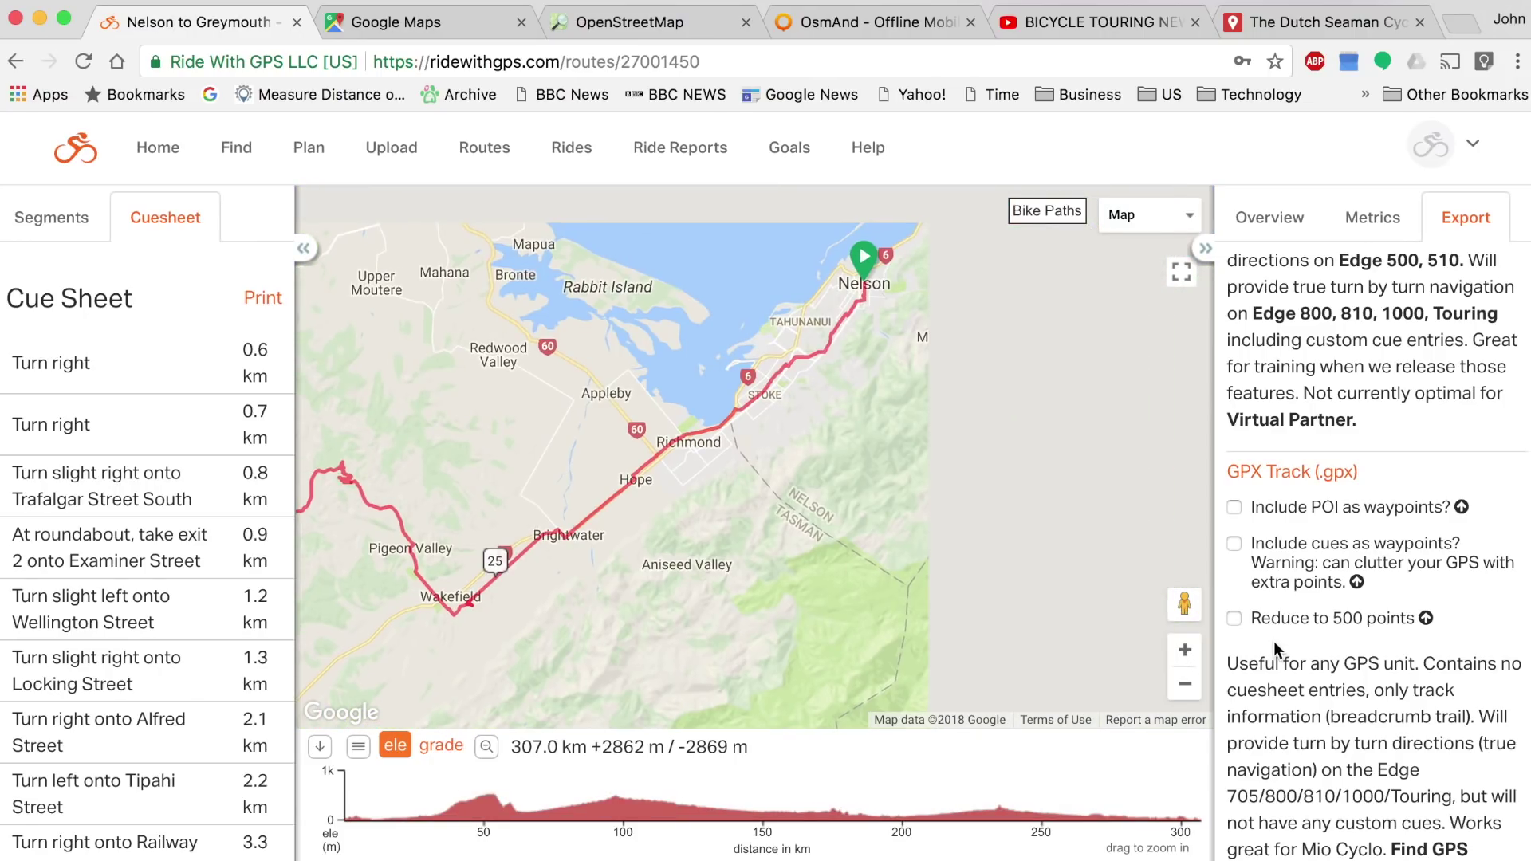
{"action": "left_click", "coordinate": [1194, 654]}
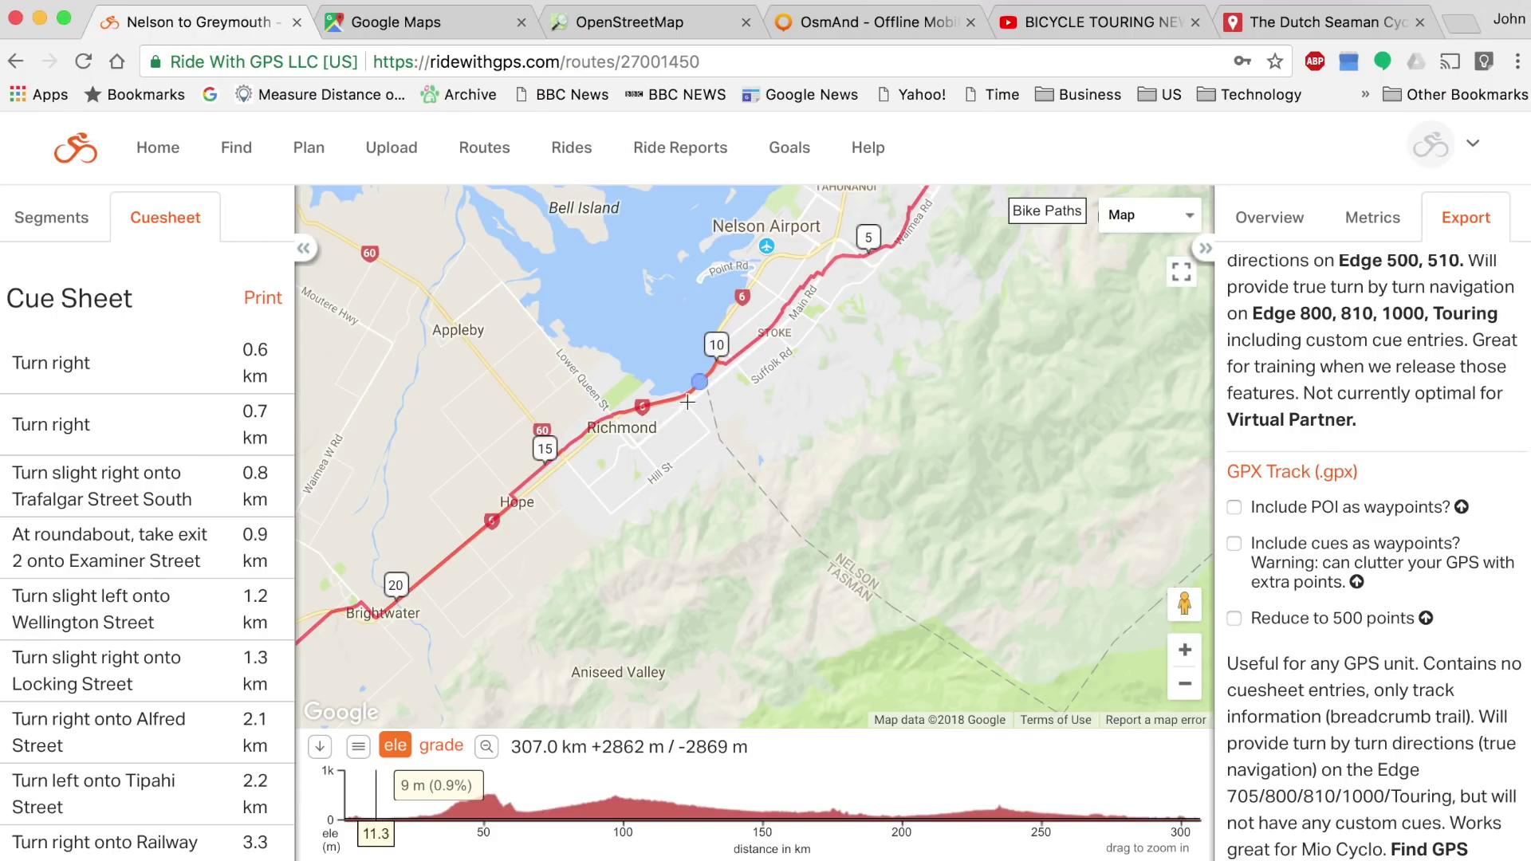
{"action": "left_click_drag", "start_coordinate": [683, 341], "coordinate": [1209, 284]}
{"action": "left_click_drag", "start_coordinate": [693, 463], "coordinate": [1076, 332]}
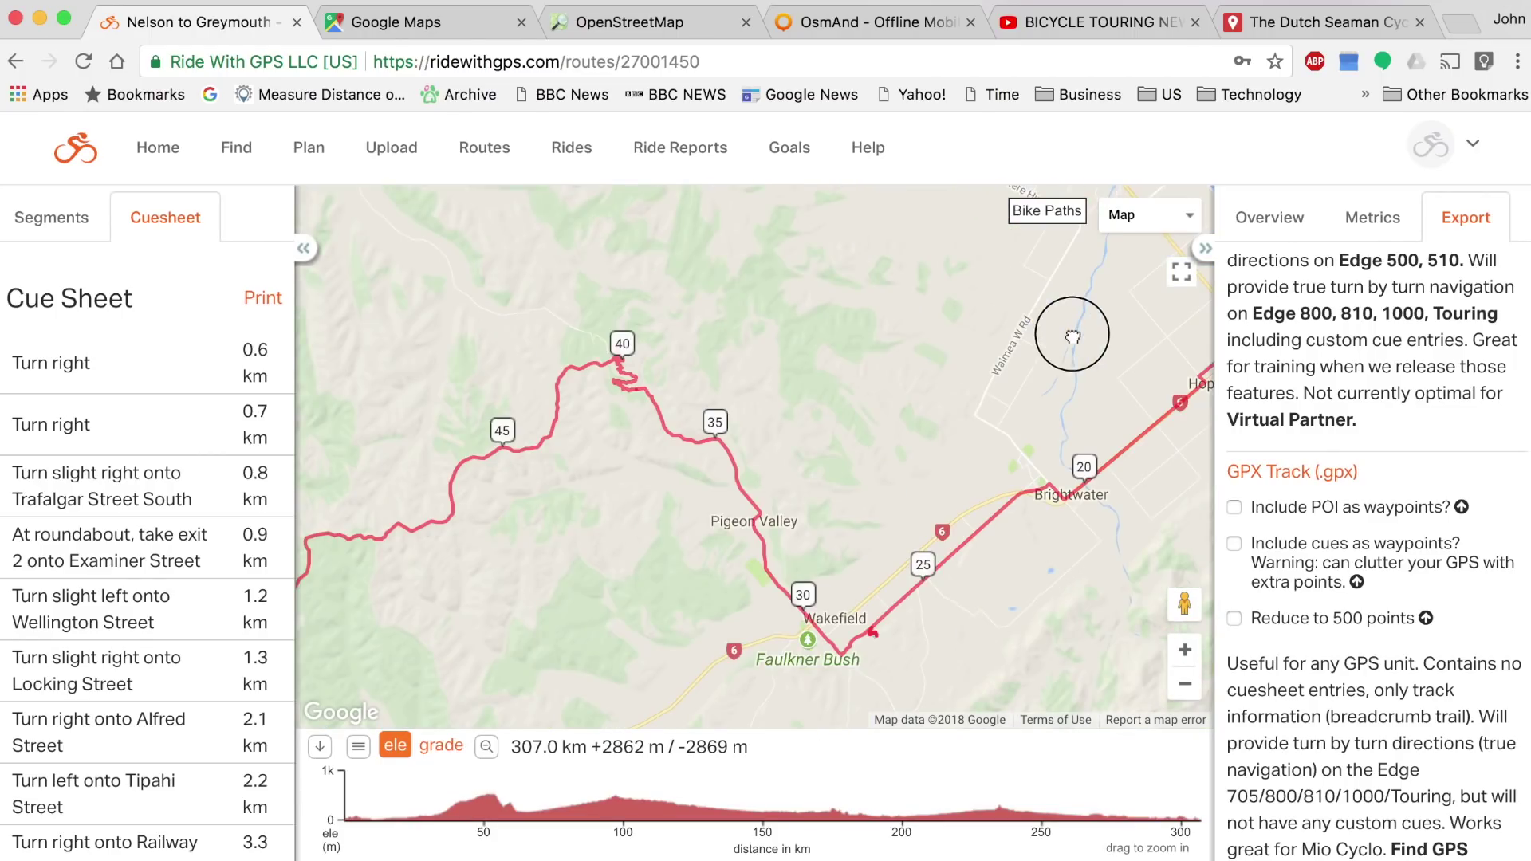
{"action": "left_click_drag", "start_coordinate": [806, 660], "coordinate": [866, 581]}
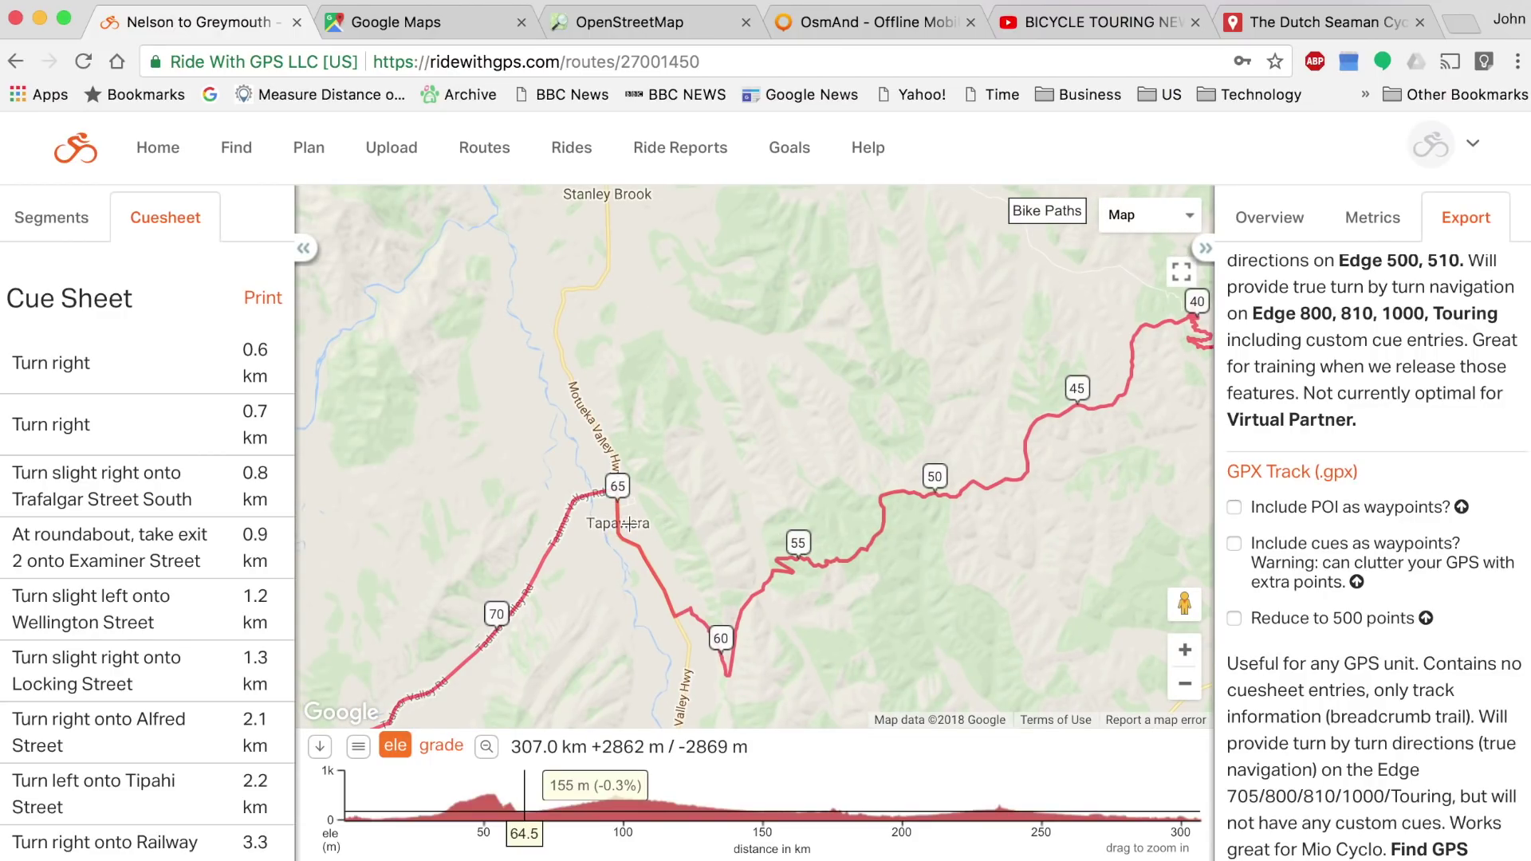
- Search Google Maps for "gas station" around Tapawera and preview the gas station marked in Tapawera
{"action": "left_click", "coordinate": [410, 20]}
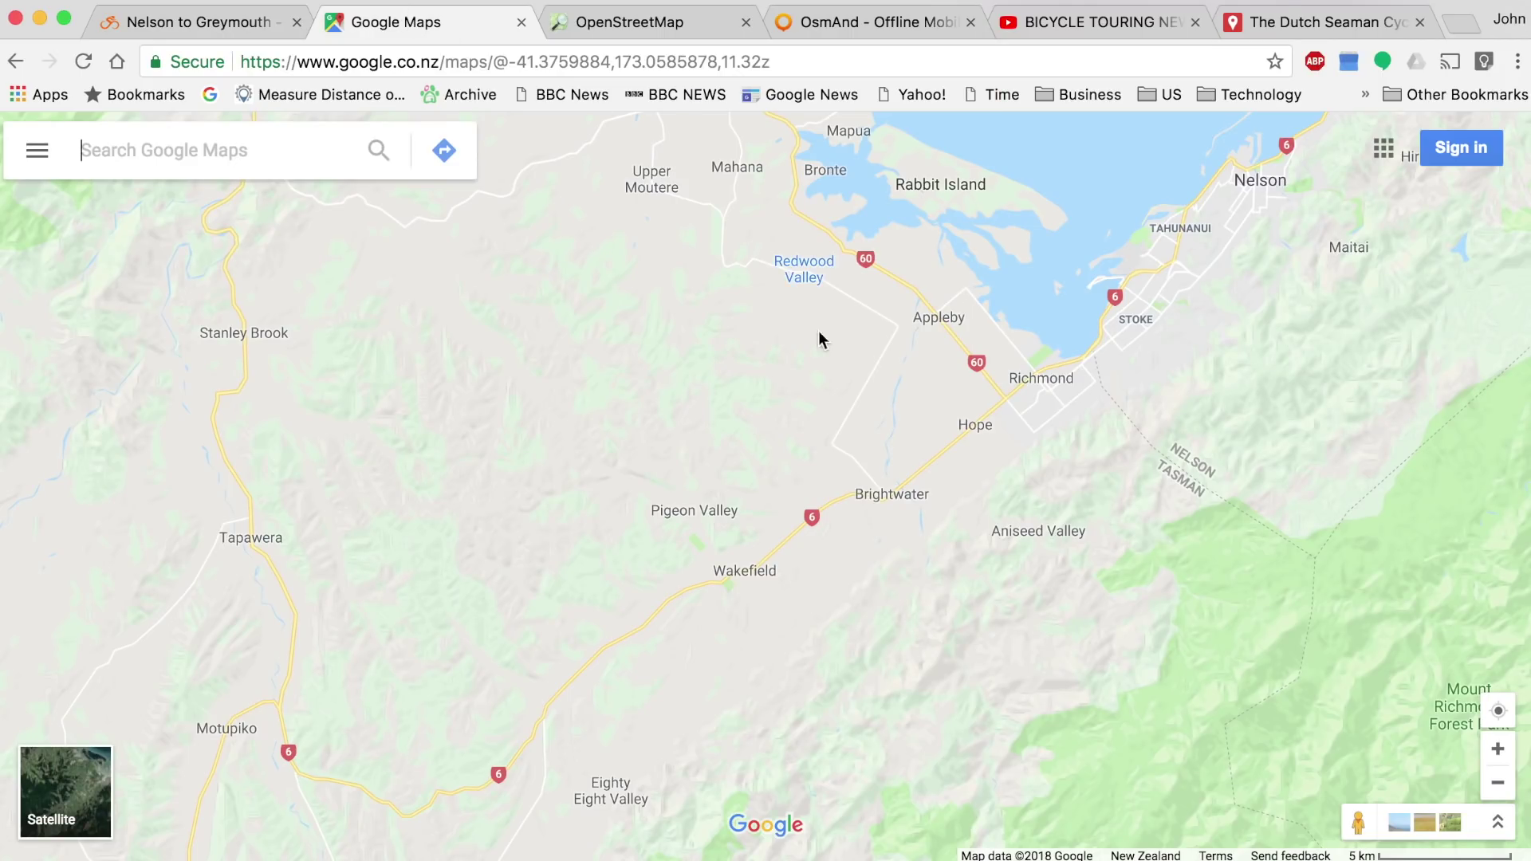
{"action": "left_click_drag", "start_coordinate": [803, 386], "coordinate": [1159, 322]}
{"action": "left_click", "coordinate": [236, 156]}
{"action": "type", "text": "gas"}
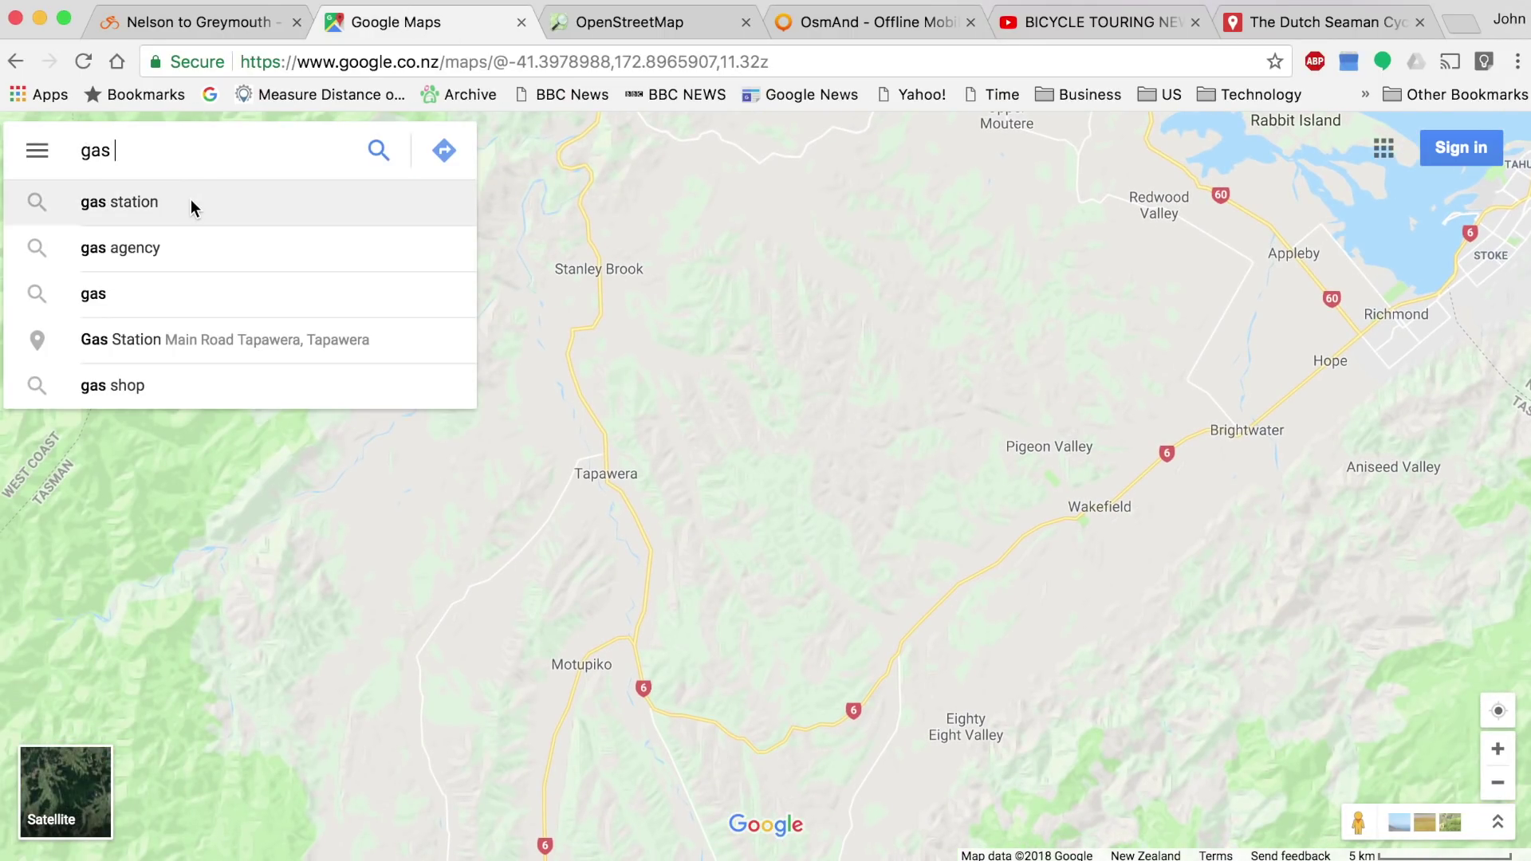
{"action": "left_click", "coordinate": [195, 201]}
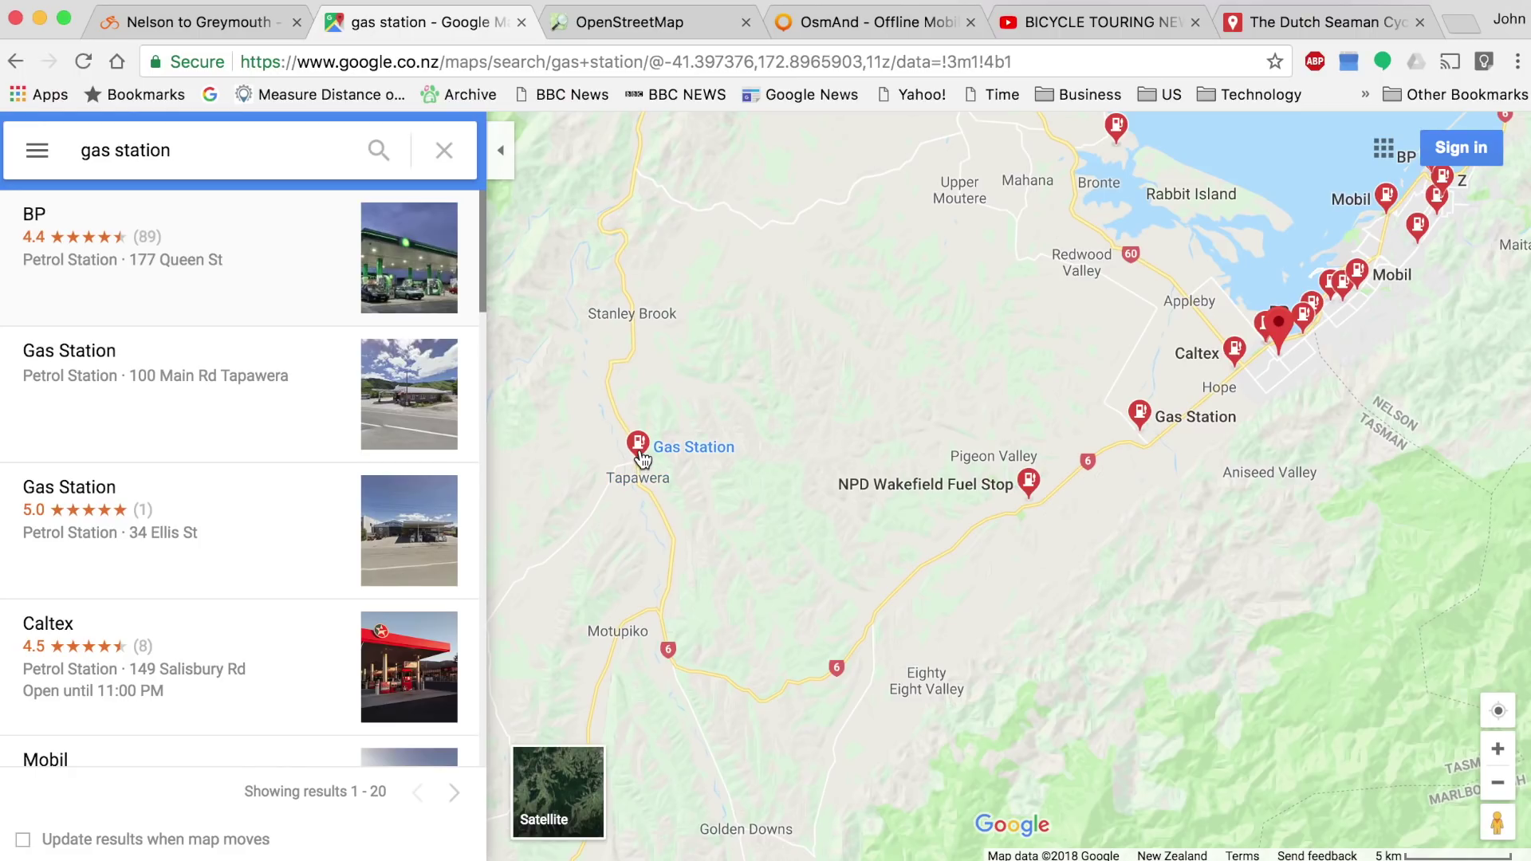
{"action": "mouse_move", "coordinate": [639, 468]}
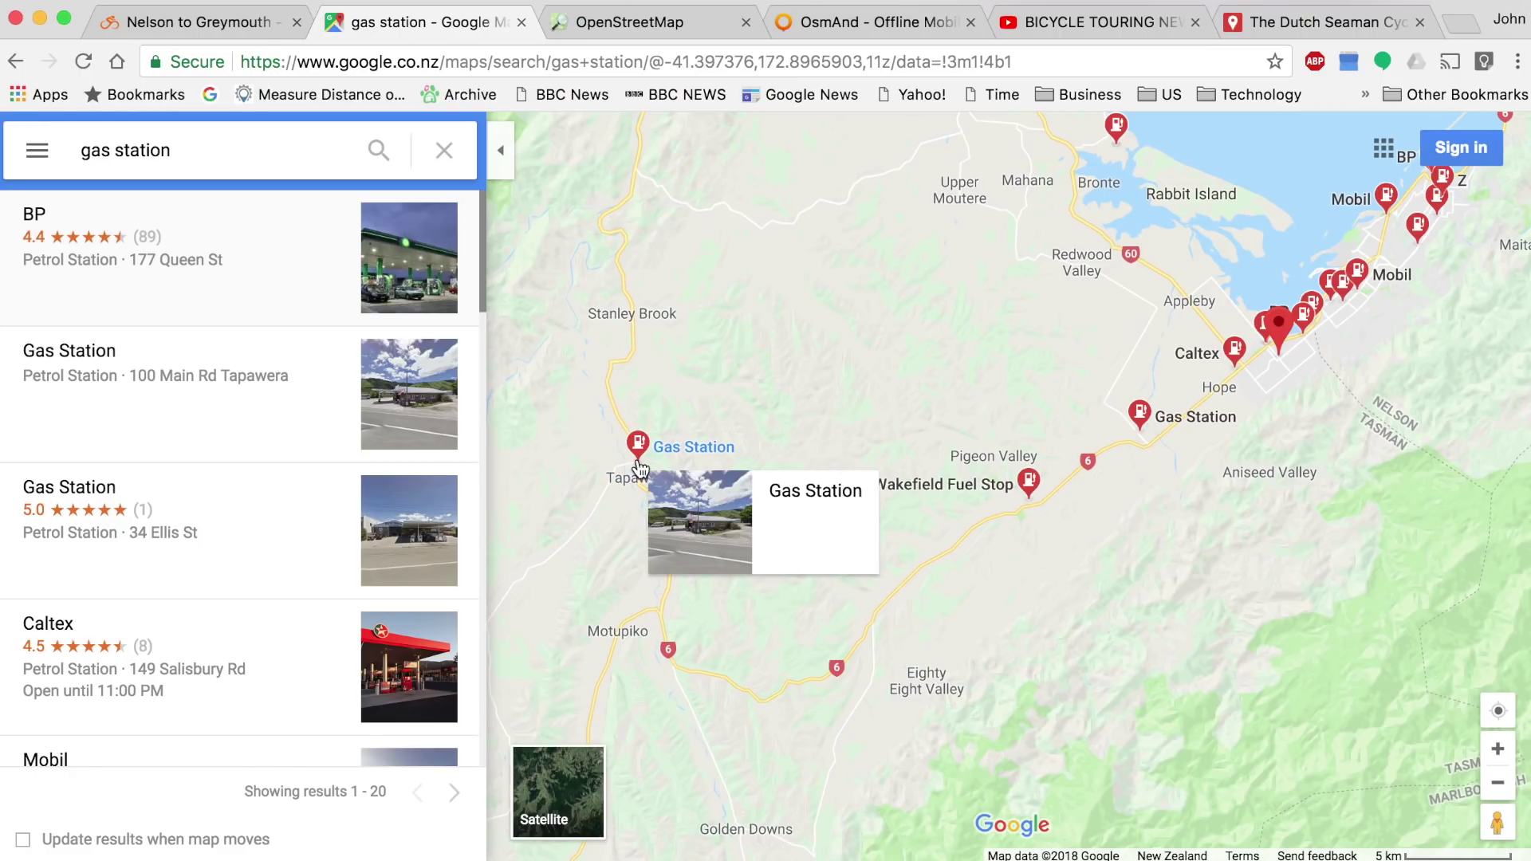
- Return to the Ride With GPS route and examine the stretch between Wakefield and Tapawera, including the surrounding area
{"action": "left_click", "coordinate": [214, 30]}
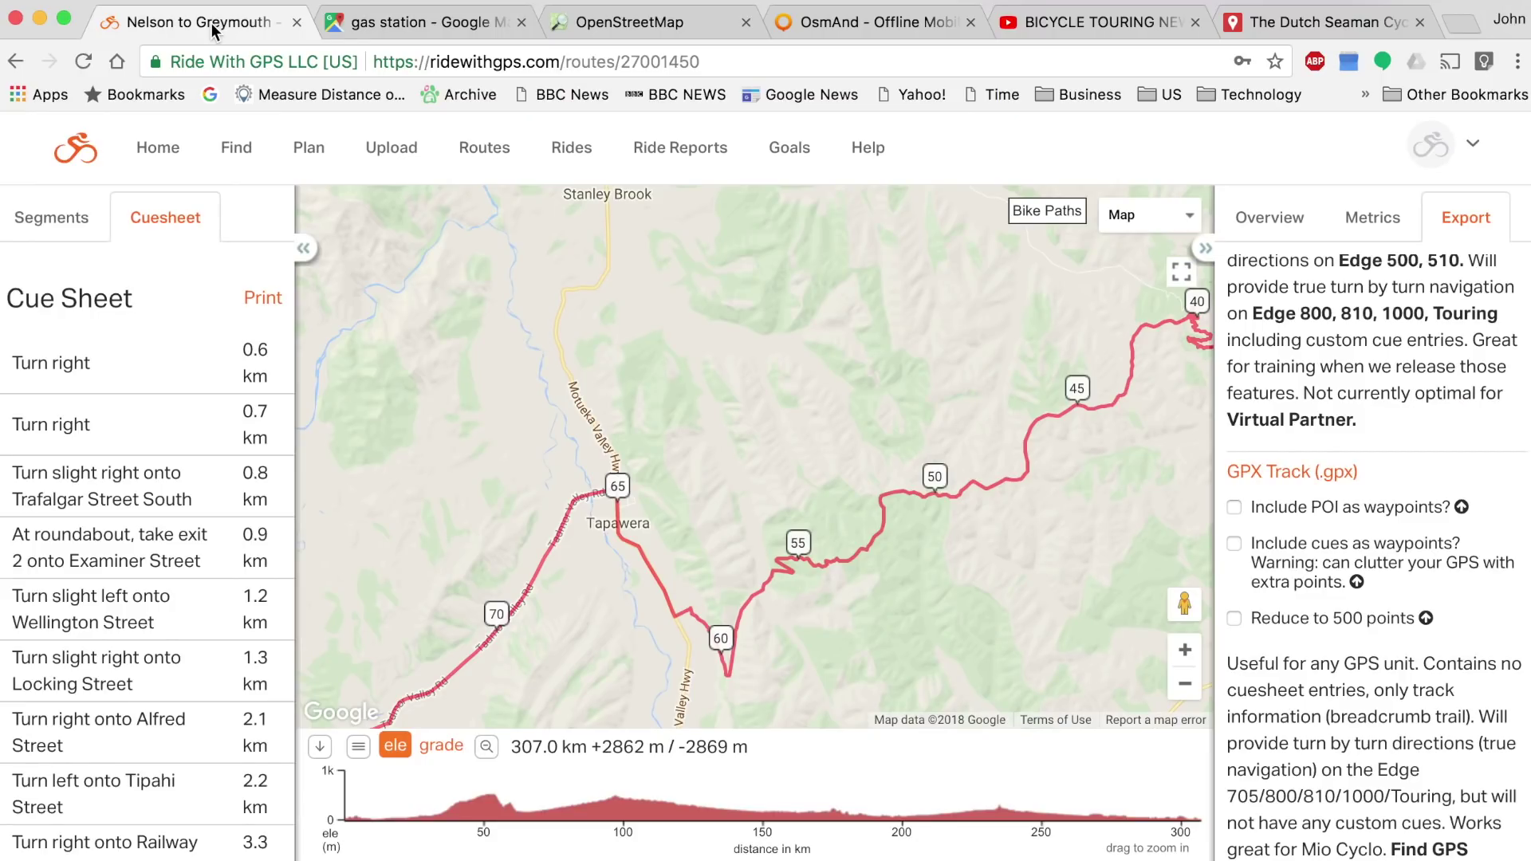
{"action": "left_click_drag", "start_coordinate": [946, 402], "coordinate": [797, 643]}
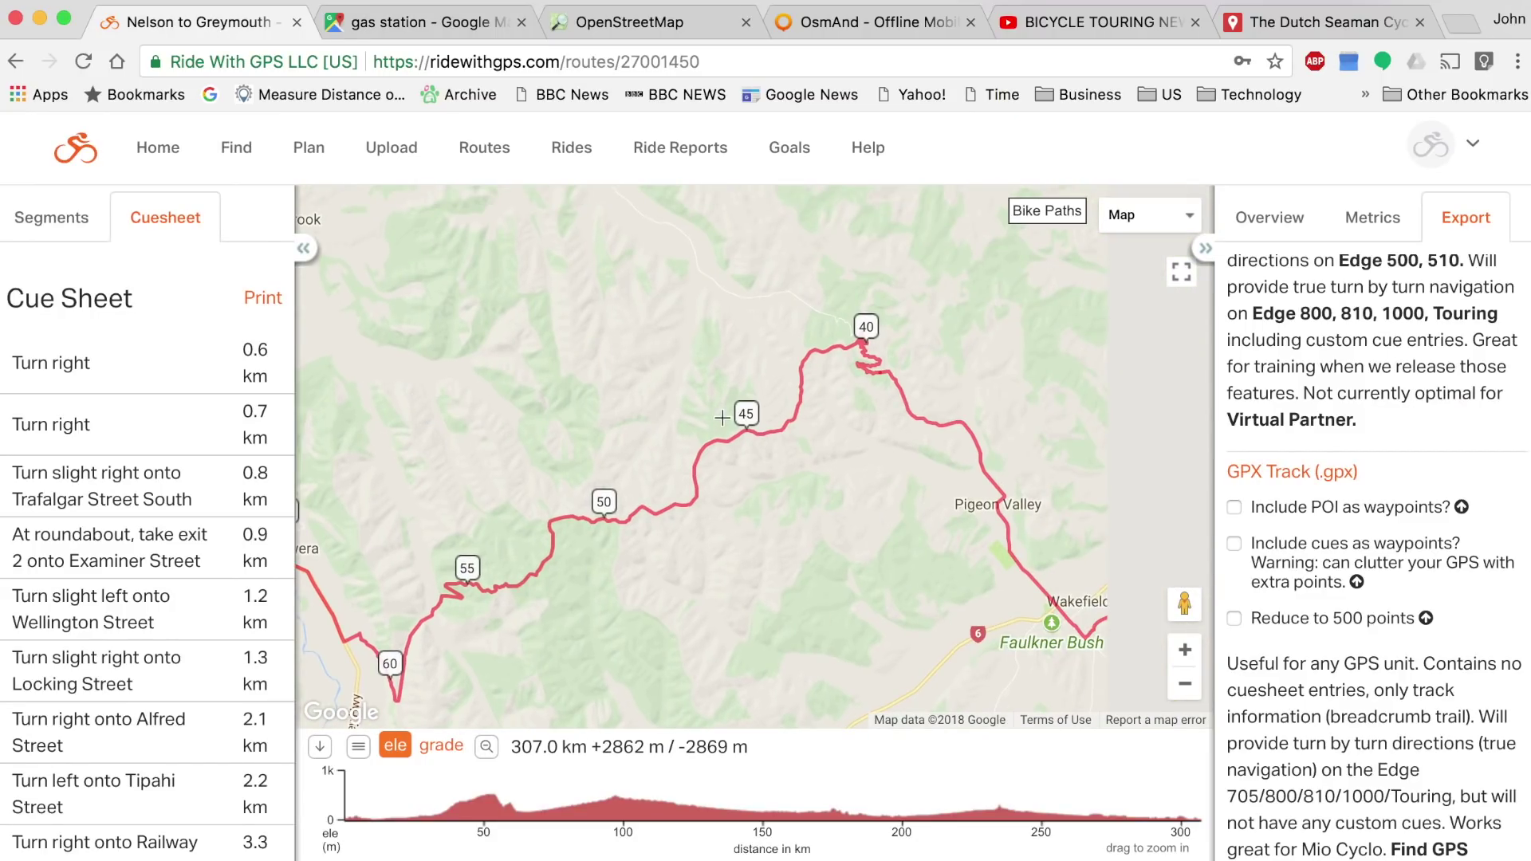
{"action": "left_click_drag", "start_coordinate": [931, 479], "coordinate": [957, 477]}
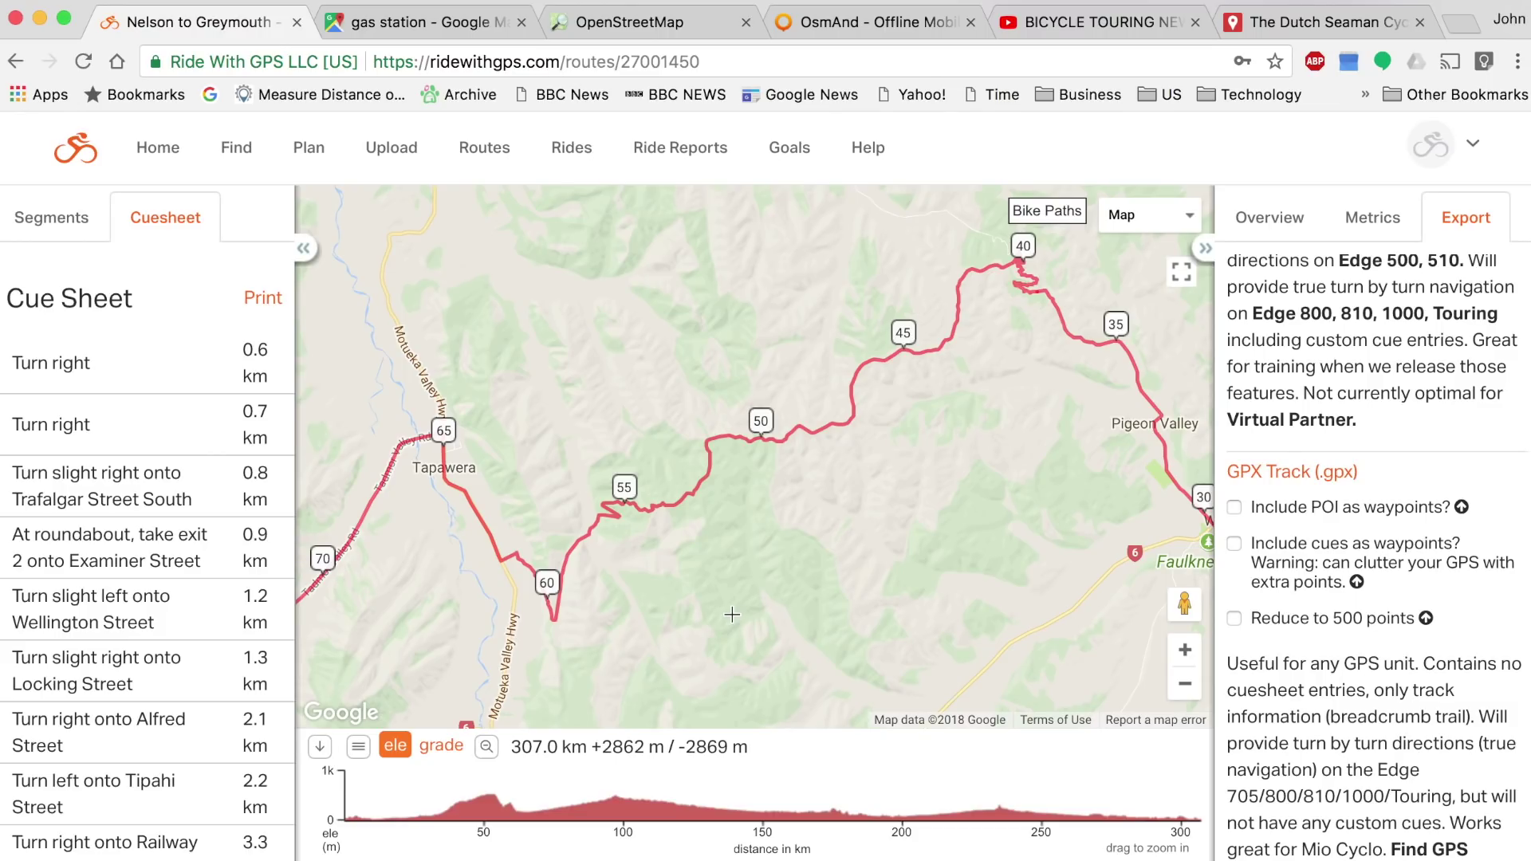
{"action": "left_click", "coordinate": [1186, 691]}
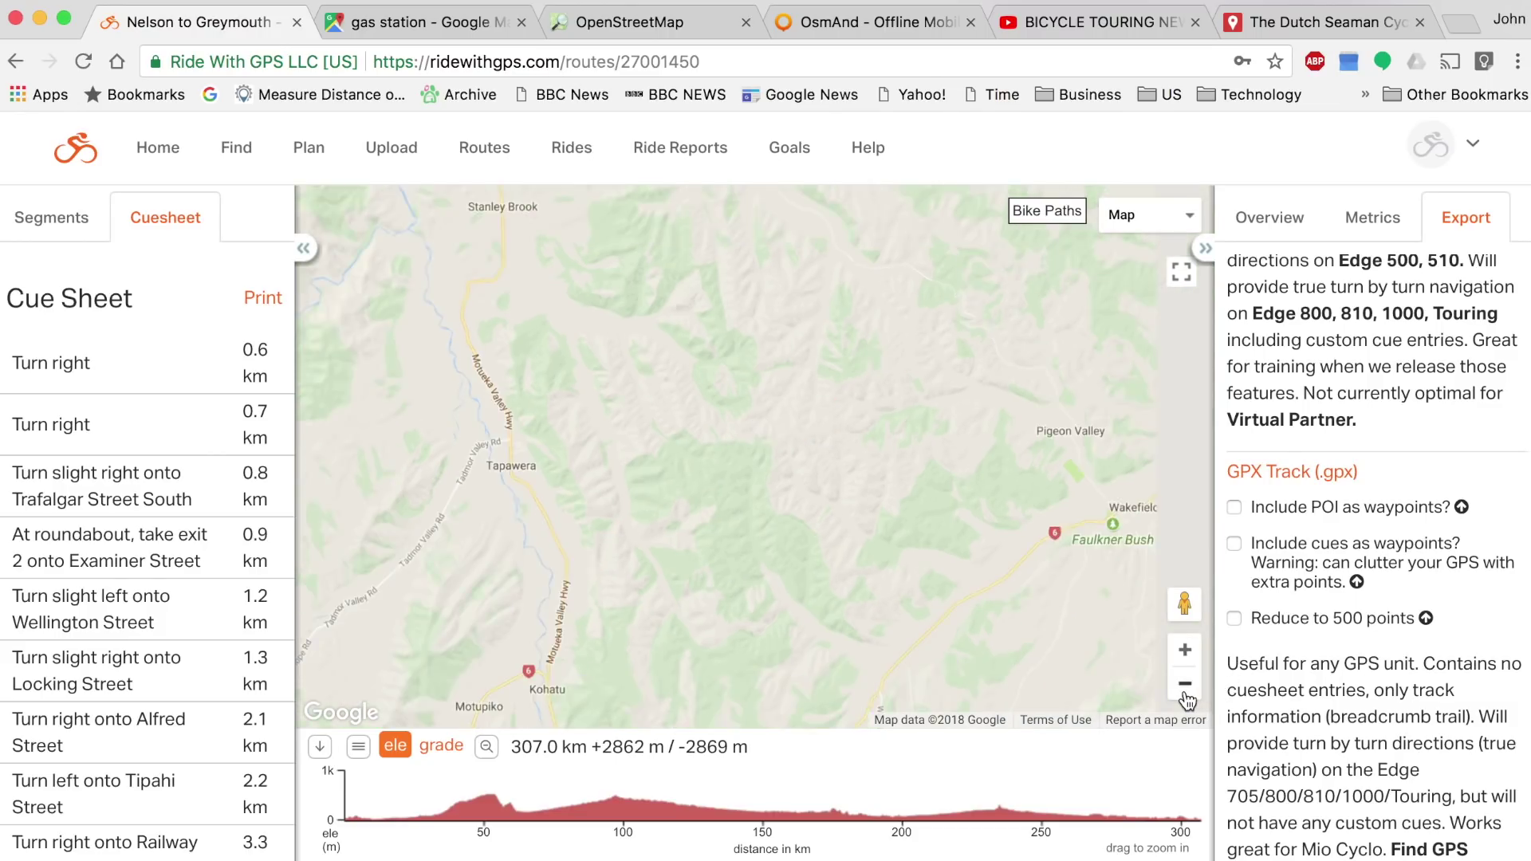
{"action": "left_click", "coordinate": [1186, 684]}
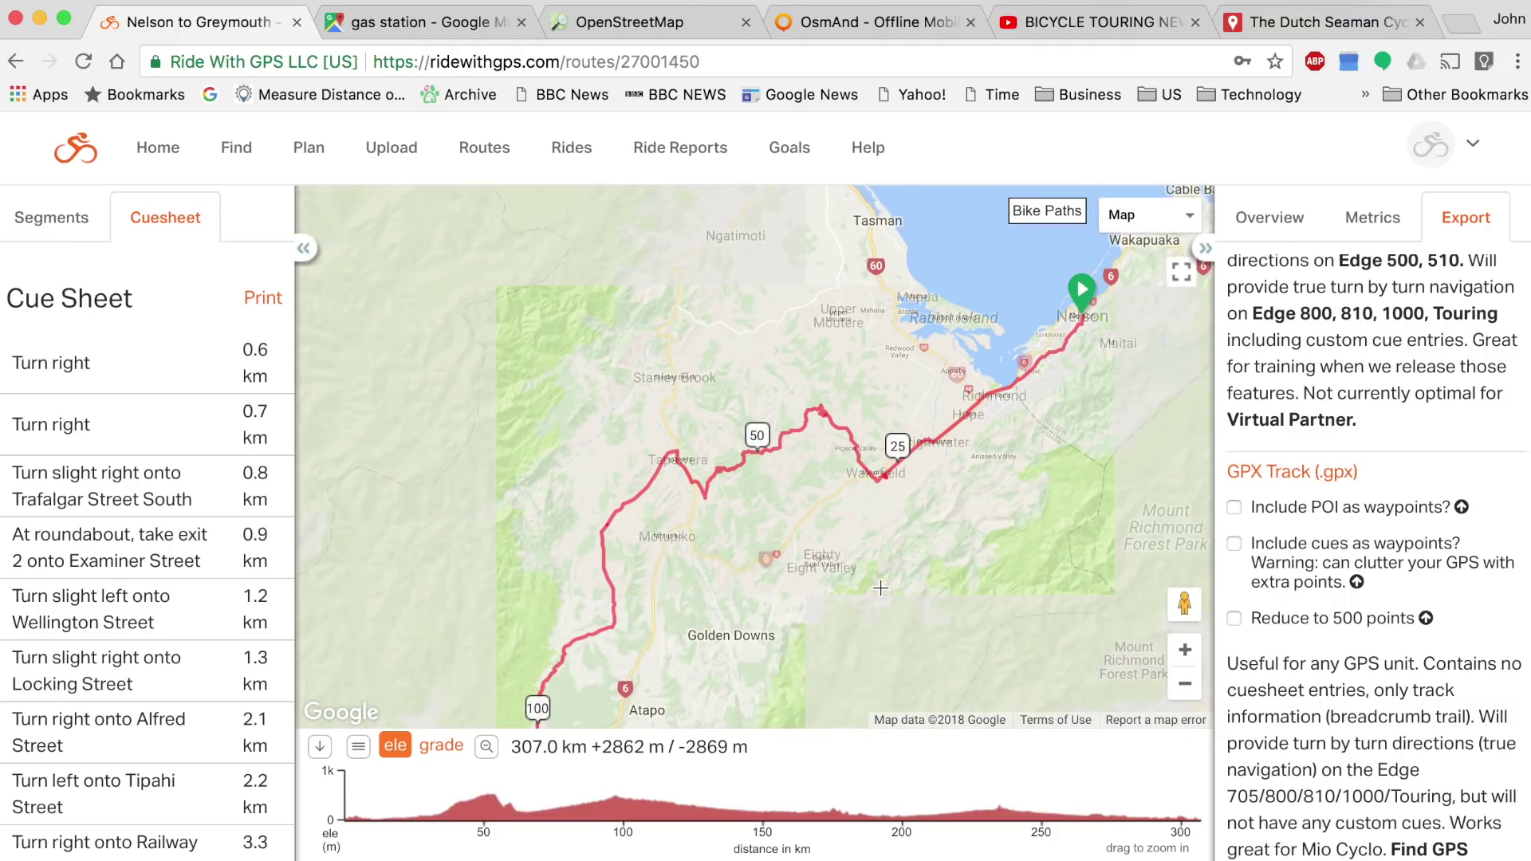
{"action": "left_click_drag", "start_coordinate": [745, 550], "coordinate": [740, 519]}
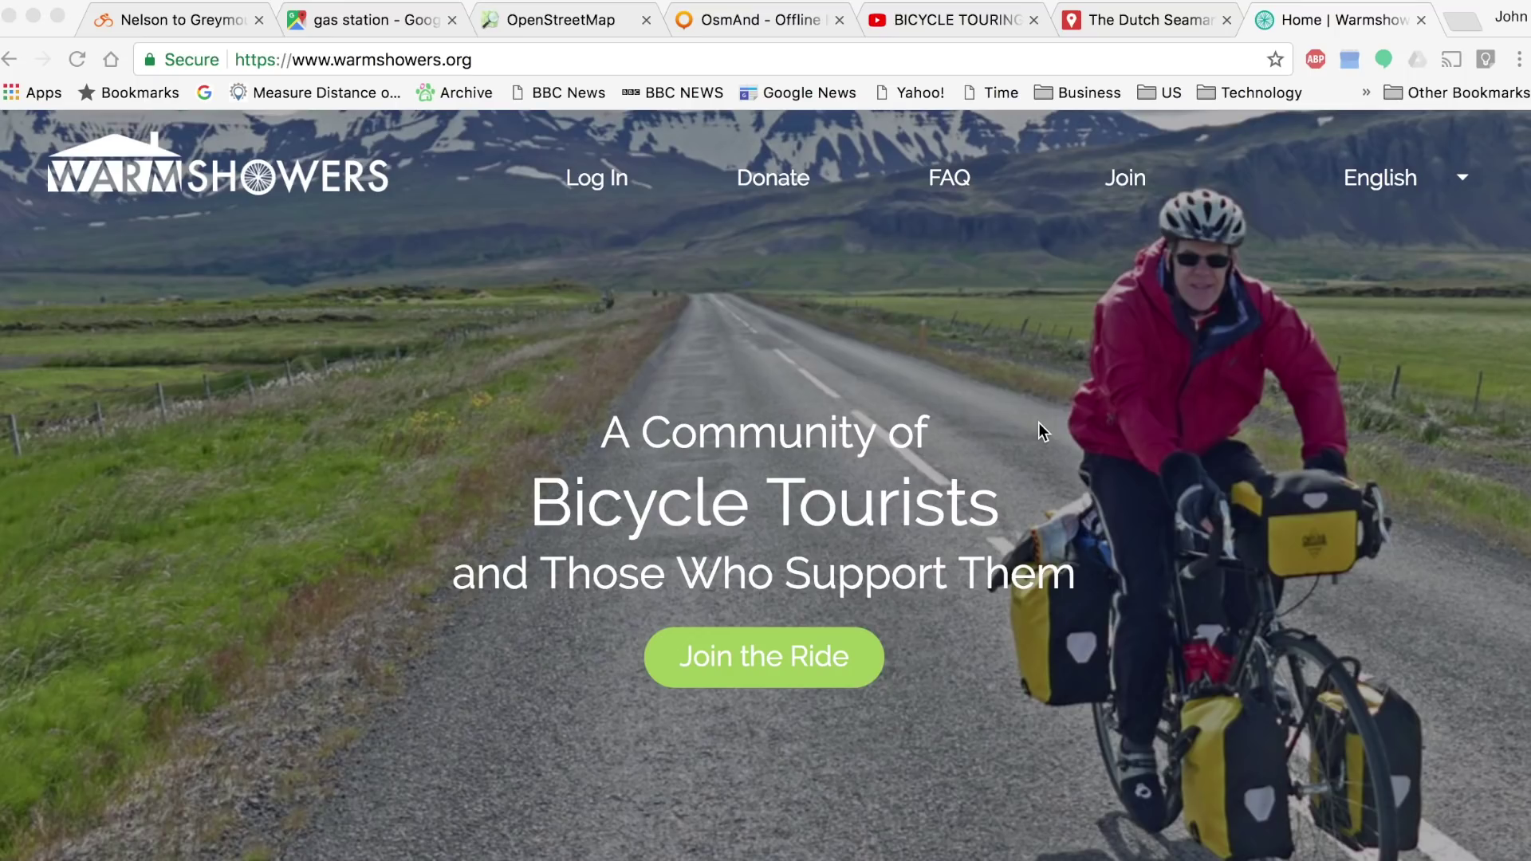
- Look through the Warmshowers home page, including its How It Works section, and return to the top
{"action": "scroll", "coordinate": [1038, 422], "scroll_direction": "down", "scroll_amount": 6}
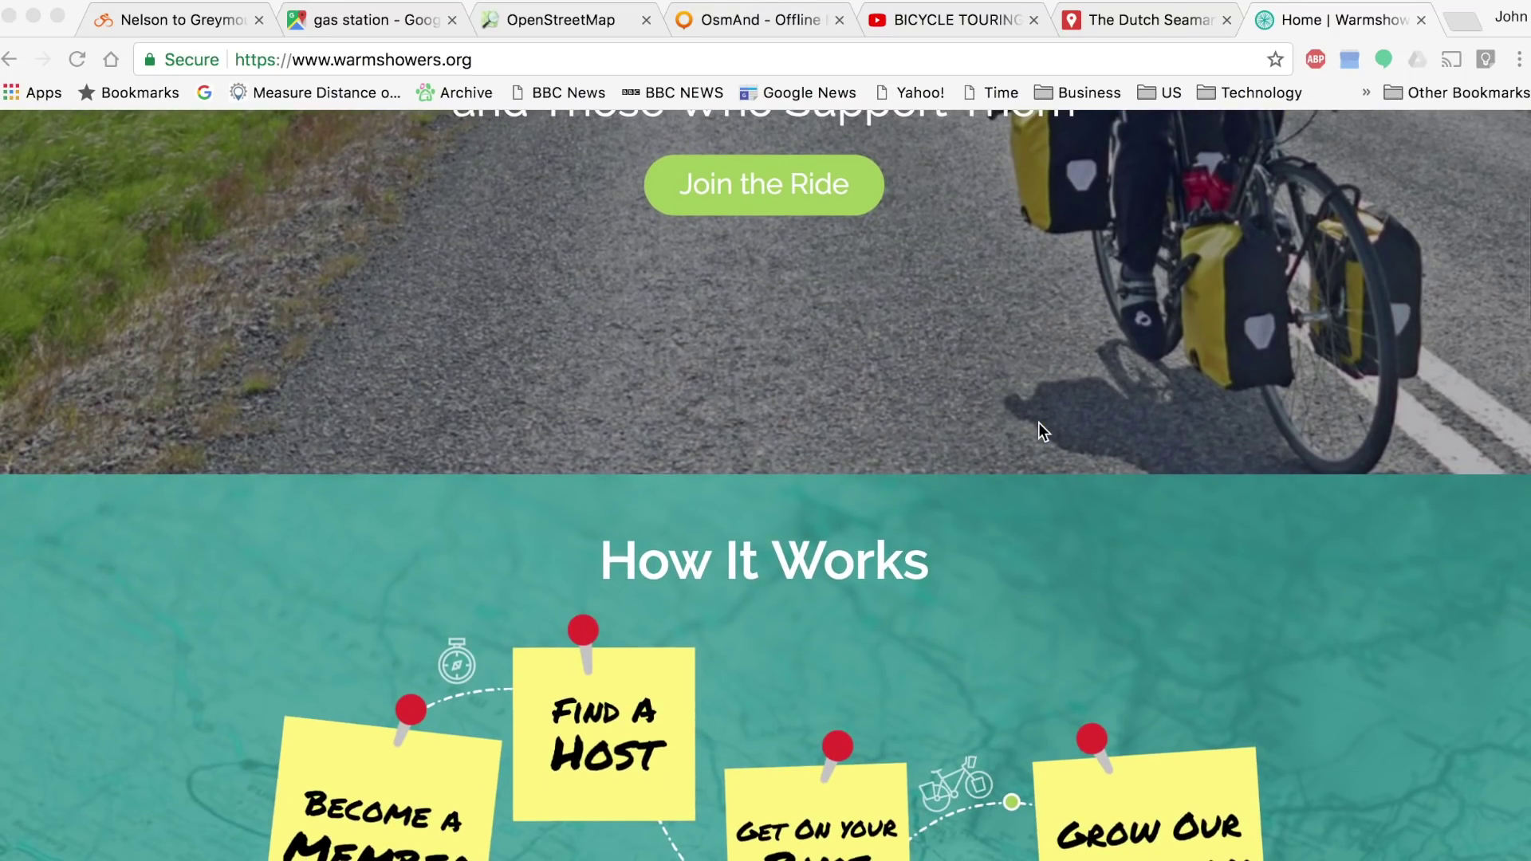
{"action": "scroll", "coordinate": [1038, 432], "scroll_direction": "down", "scroll_amount": 3}
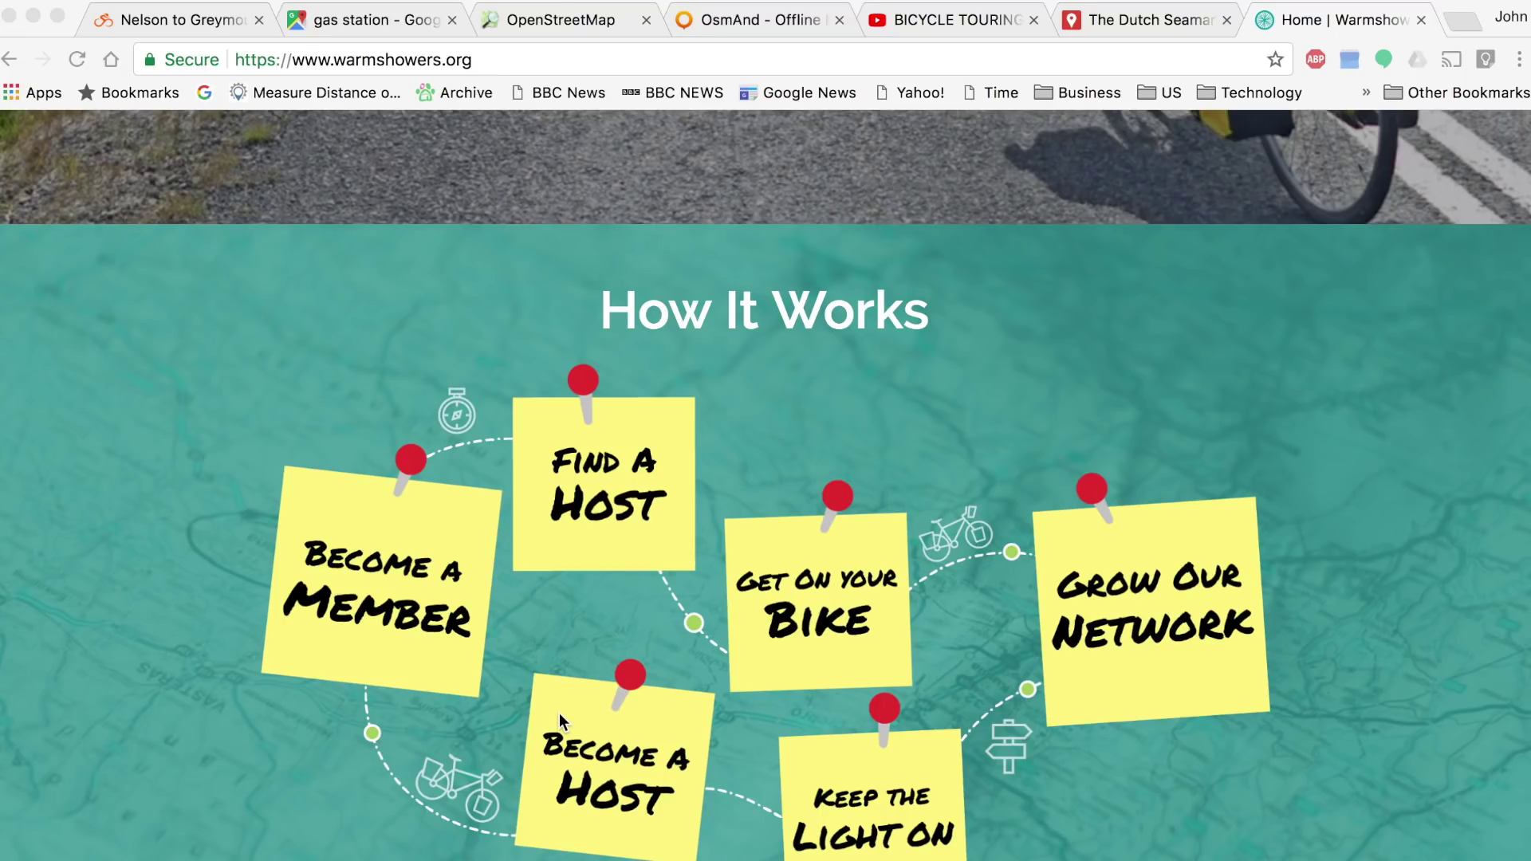
{"action": "scroll", "coordinate": [1166, 479], "scroll_direction": "down", "scroll_amount": 3}
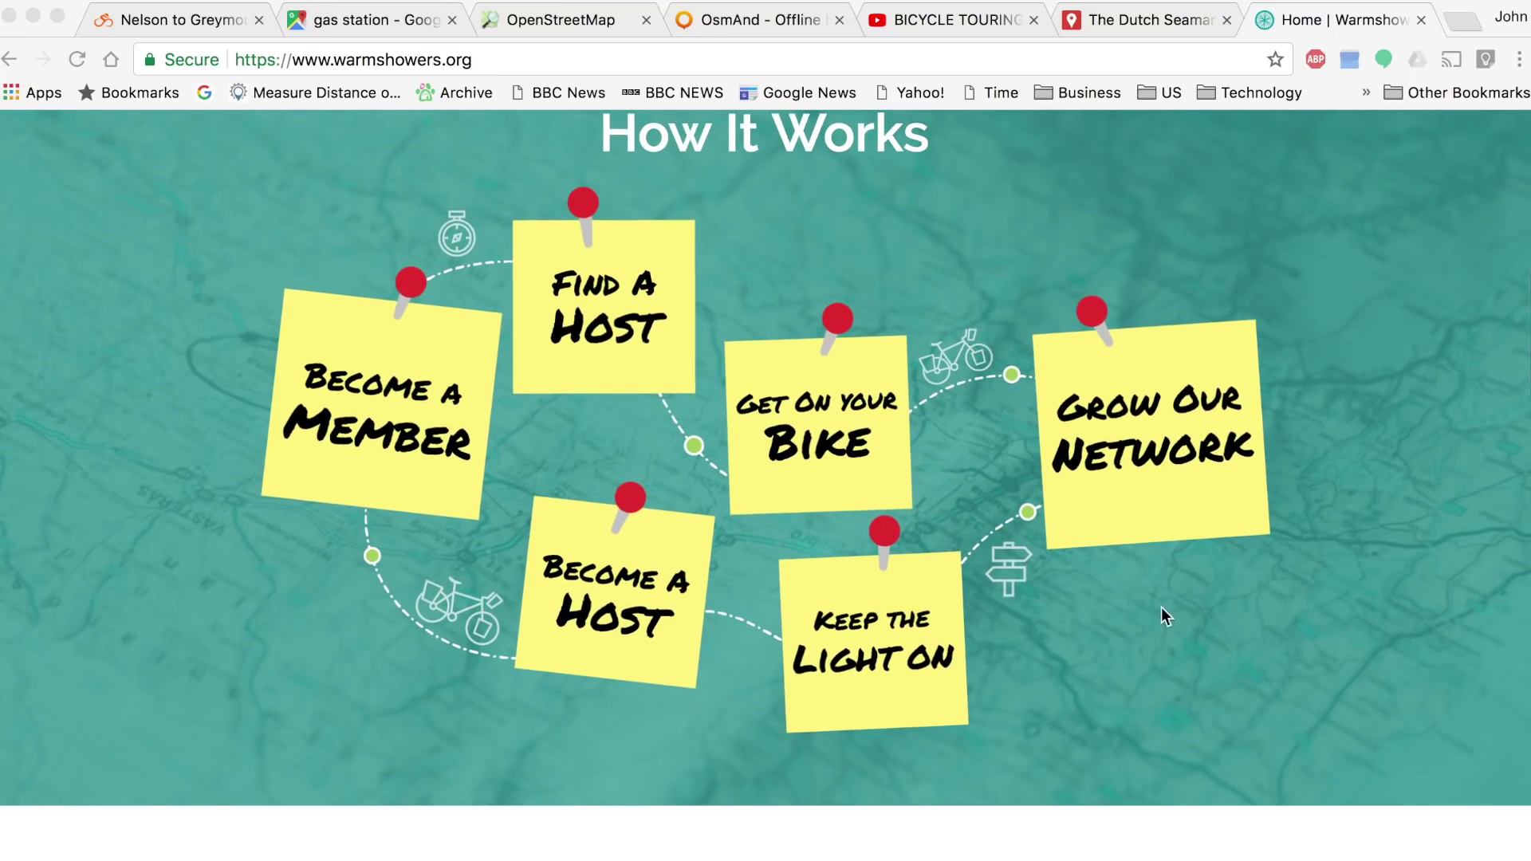
{"action": "scroll", "coordinate": [1162, 665], "scroll_direction": "down", "scroll_amount": 12}
{"action": "scroll", "coordinate": [1313, 677], "scroll_direction": "up", "scroll_amount": 15}
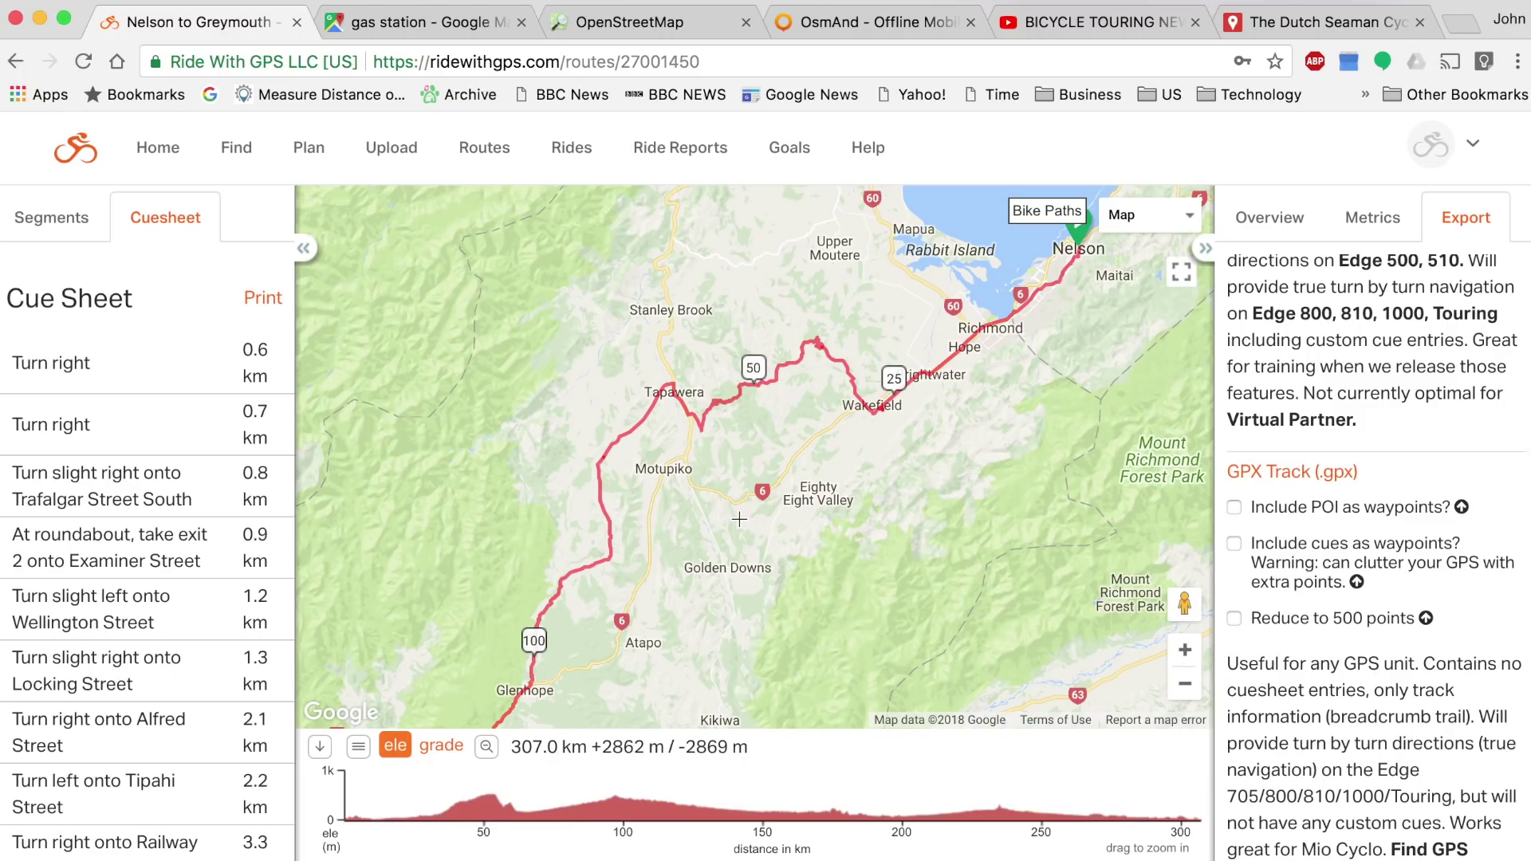
- View the whole Nelson to Greymouth route in Ride With GPS and briefly revisit the gas station results in Google Maps
{"action": "left_click", "coordinate": [1185, 683]}
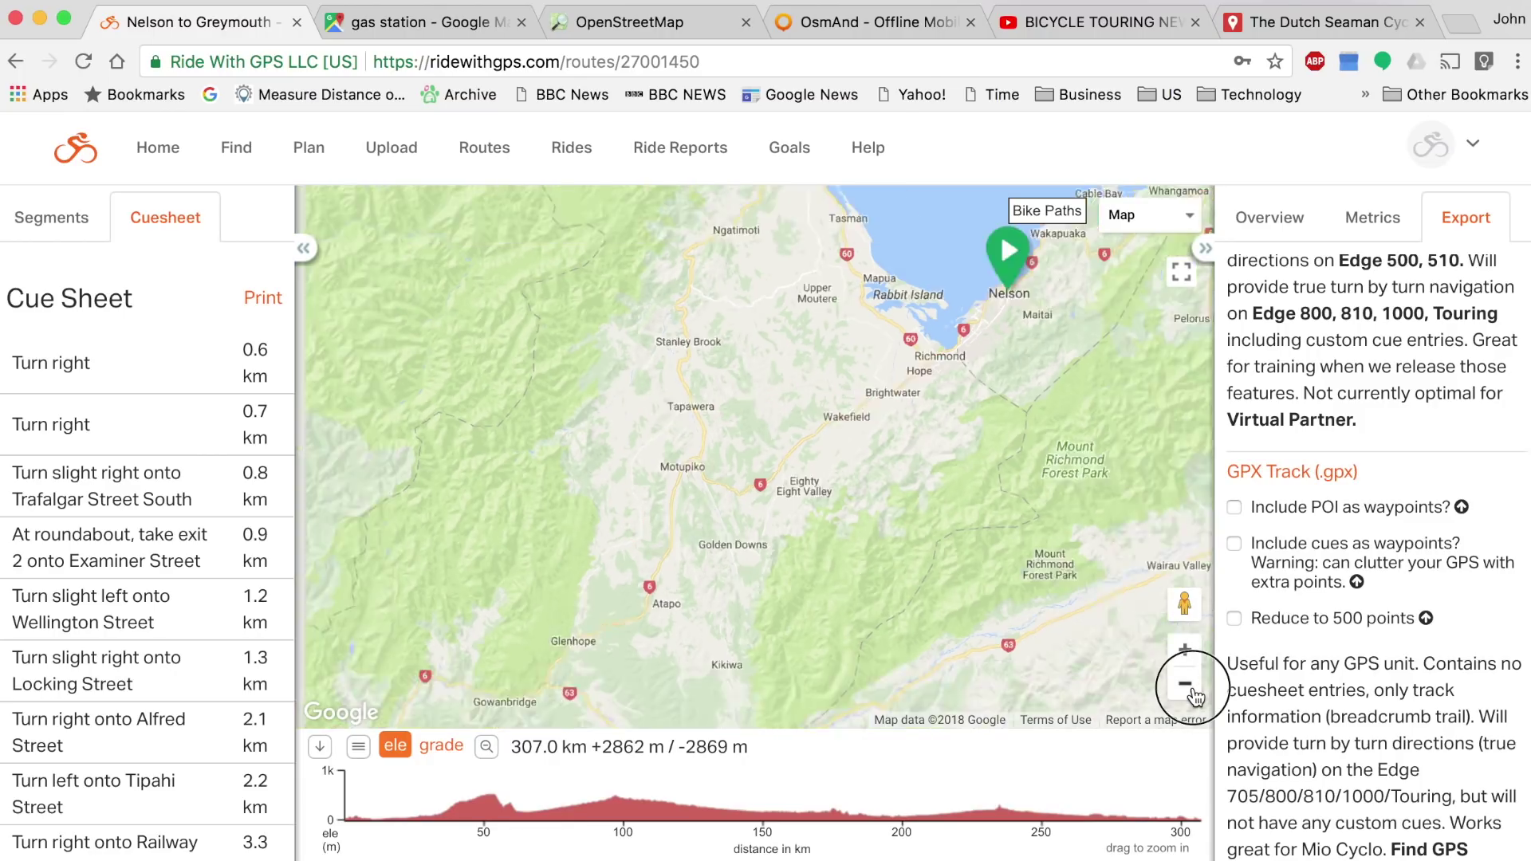
{"action": "left_click_drag", "start_coordinate": [669, 722], "coordinate": [838, 495]}
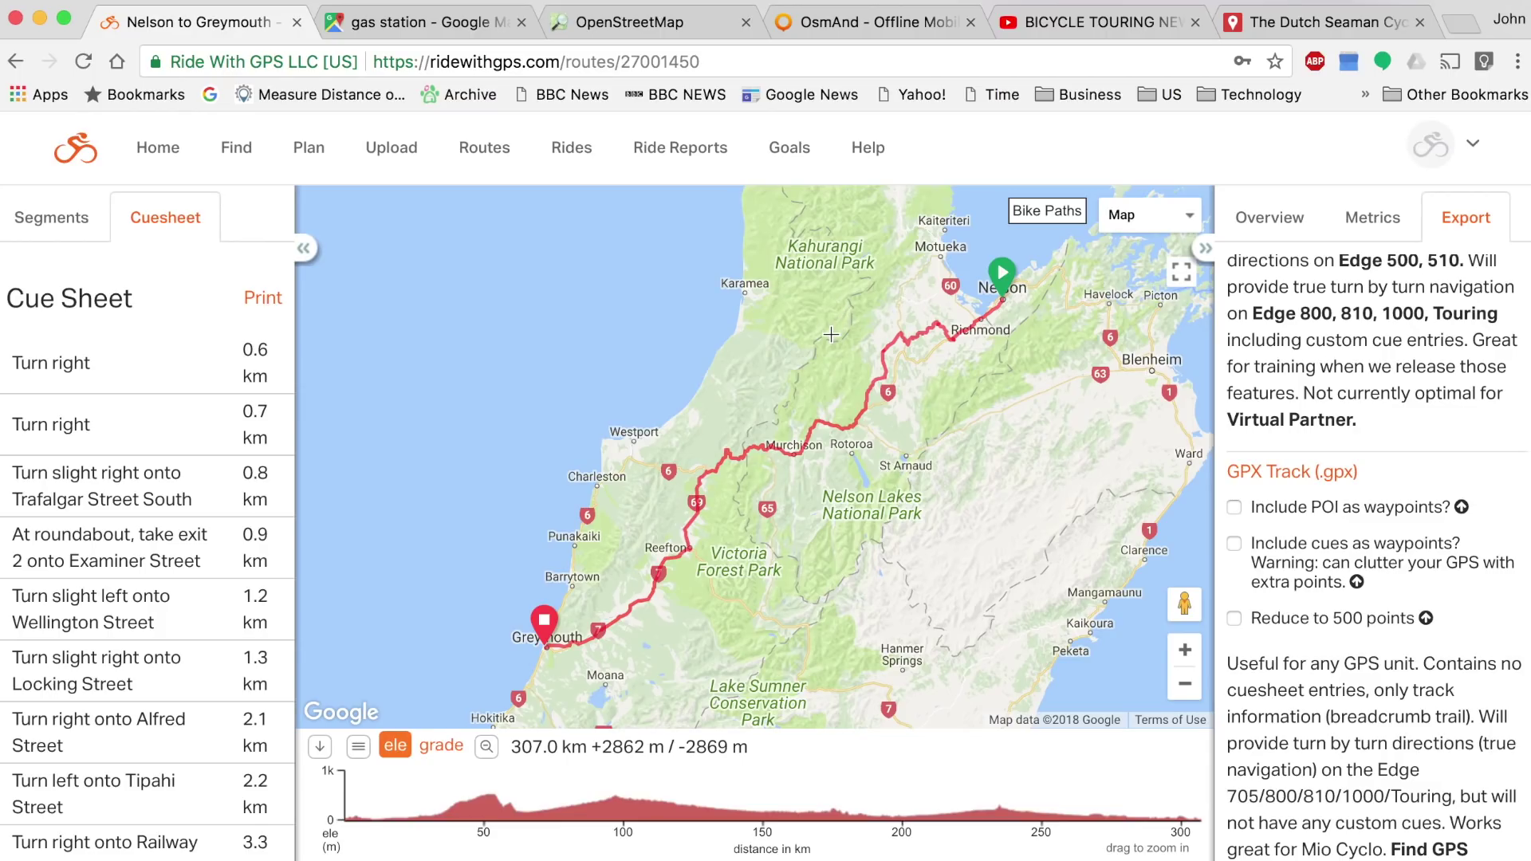
{"action": "left_click_drag", "start_coordinate": [837, 355], "coordinate": [767, 432]}
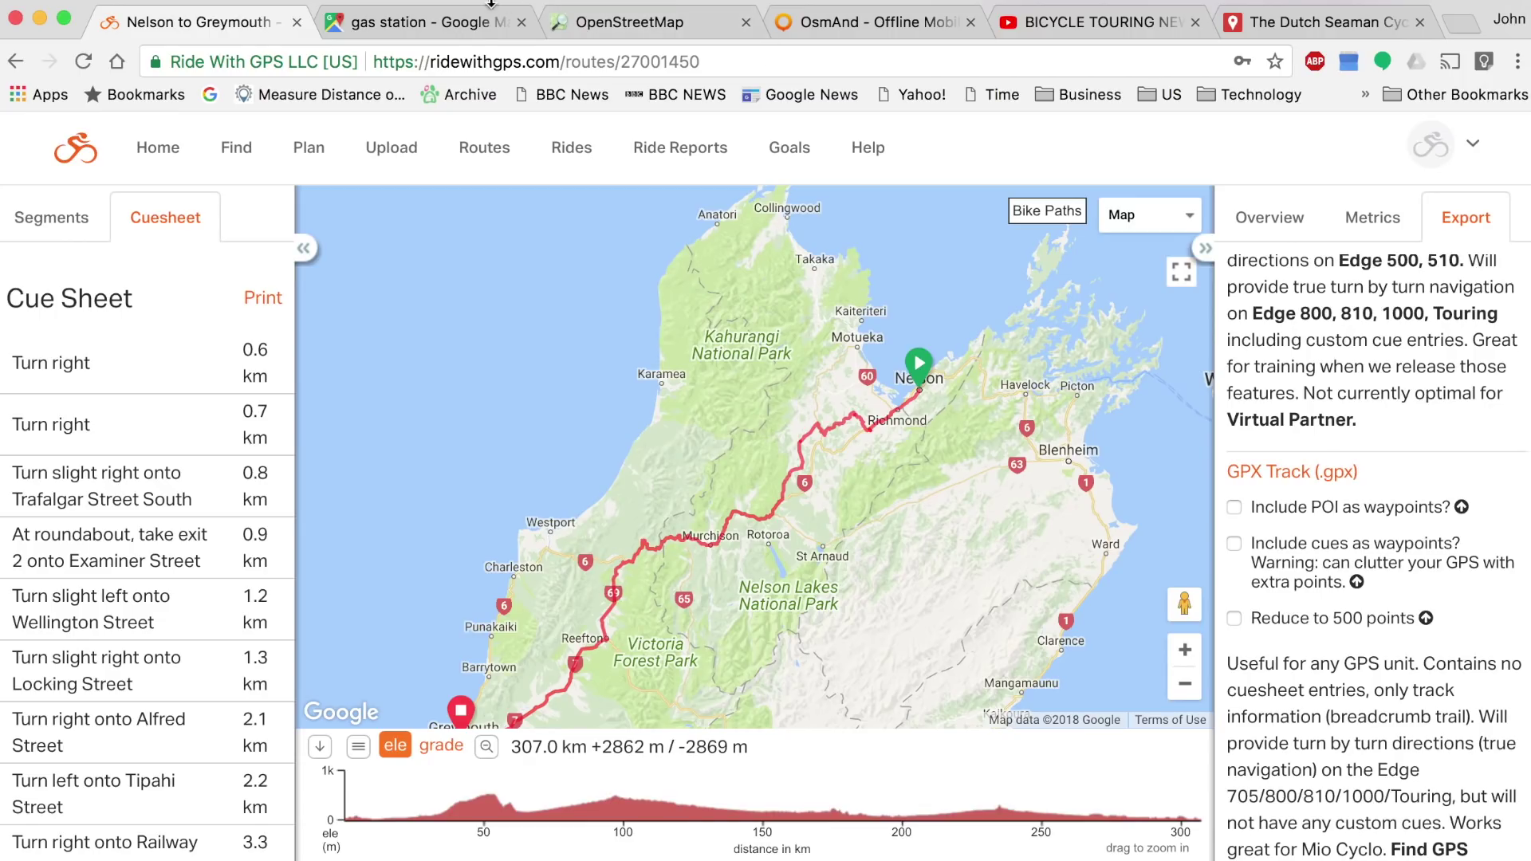
{"action": "left_click", "coordinate": [439, 29]}
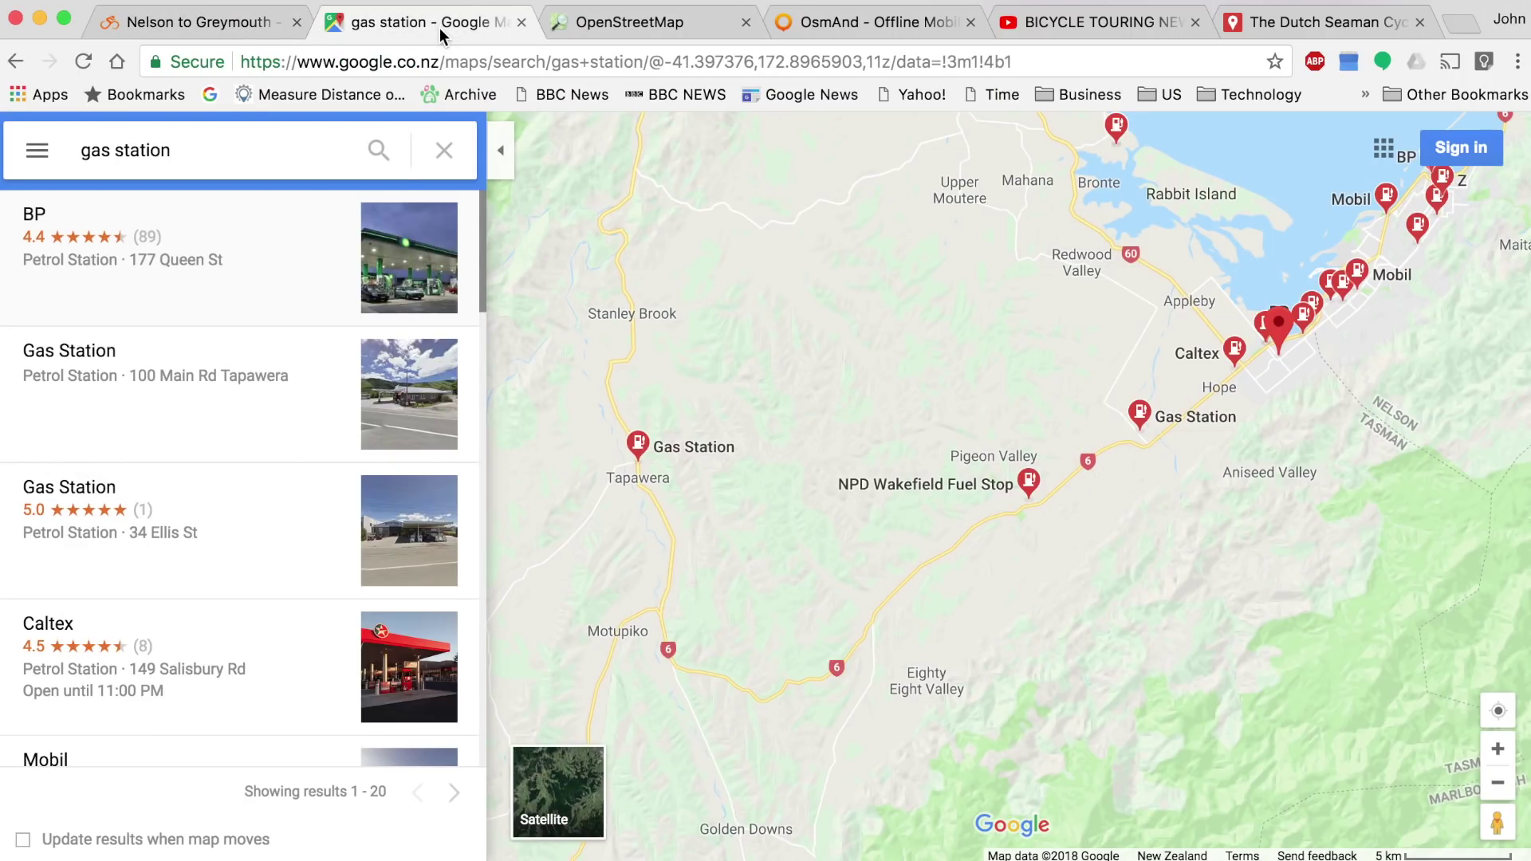
{"action": "left_click", "coordinate": [224, 27]}
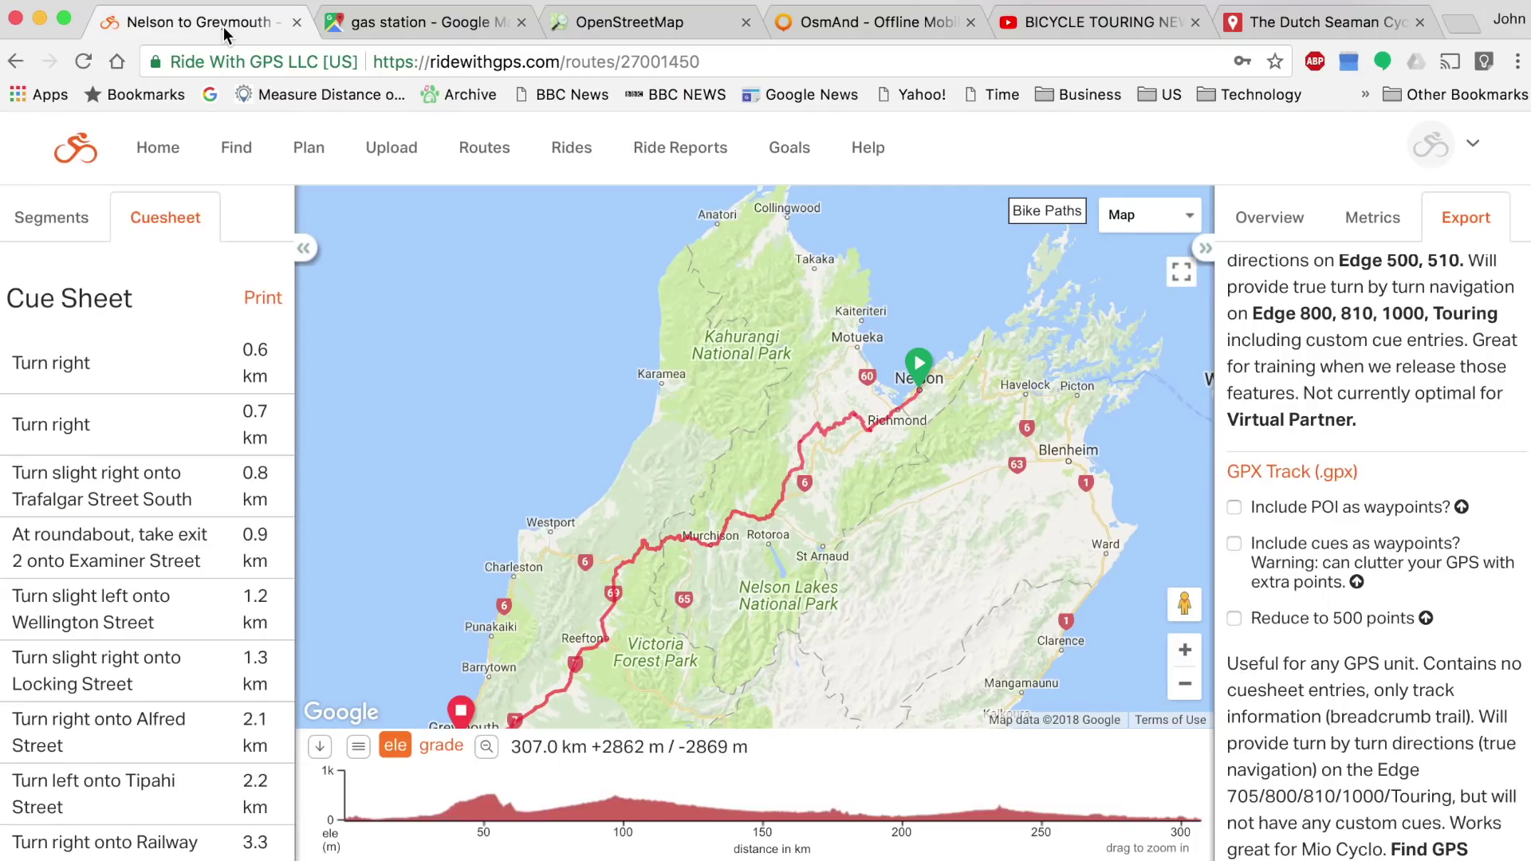